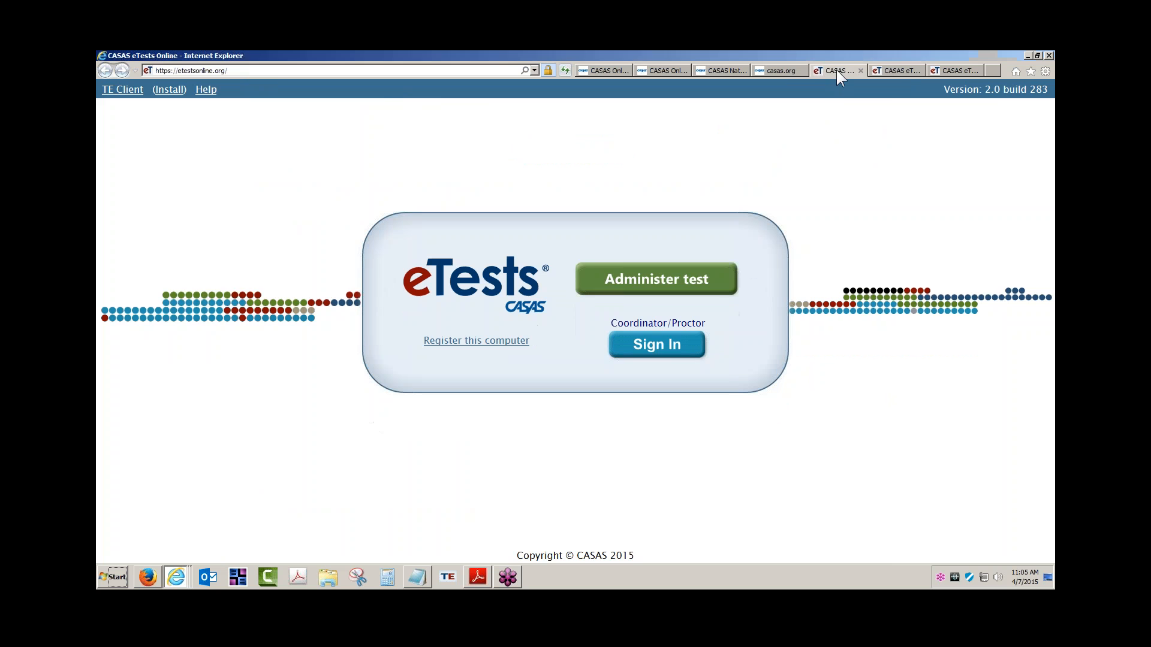
# Compare the standard eTests Online page with the RHAS – Simulation Server page, then switch to casas.org.
pyautogui.click(894, 70)
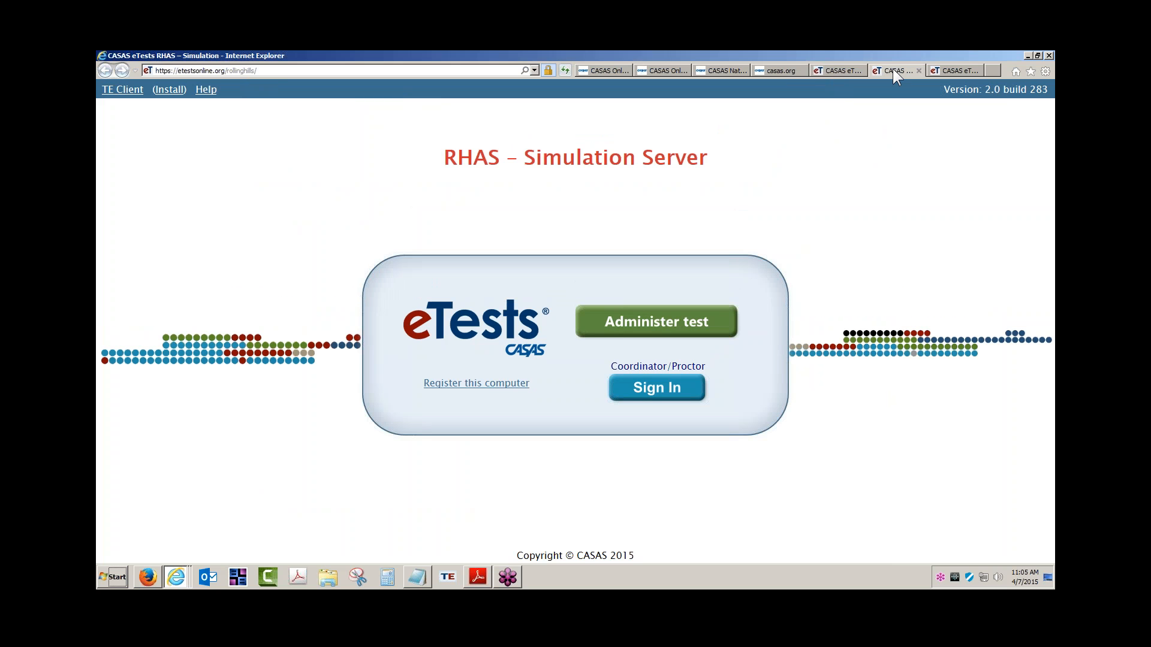
pyautogui.click(827, 70)
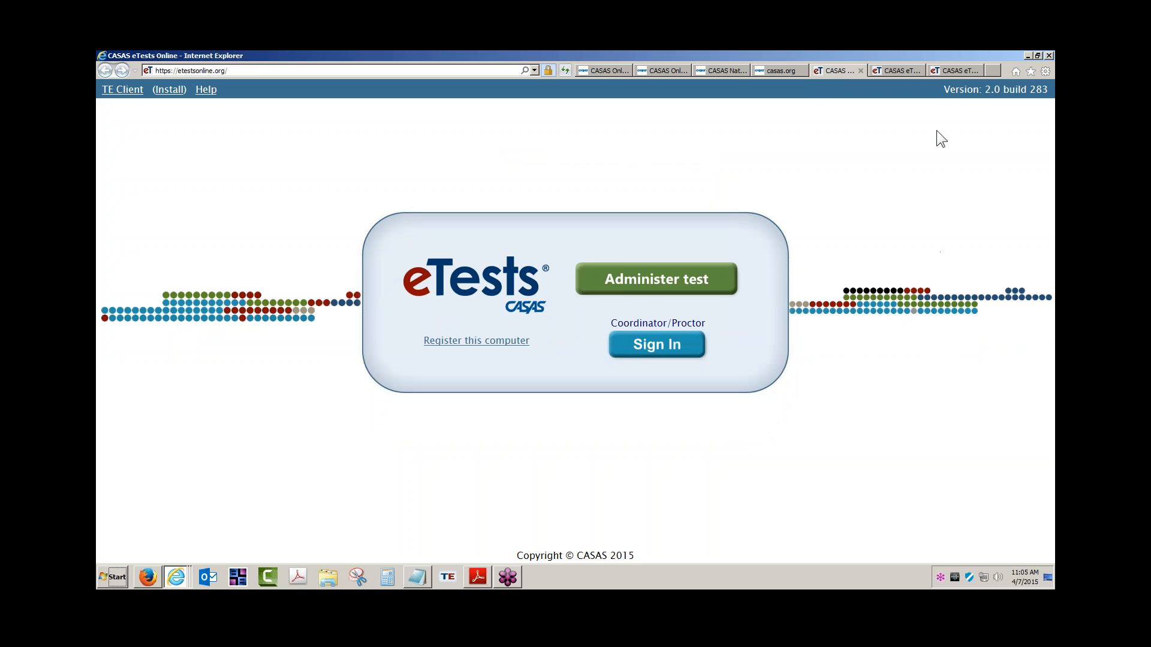
pyautogui.click(903, 72)
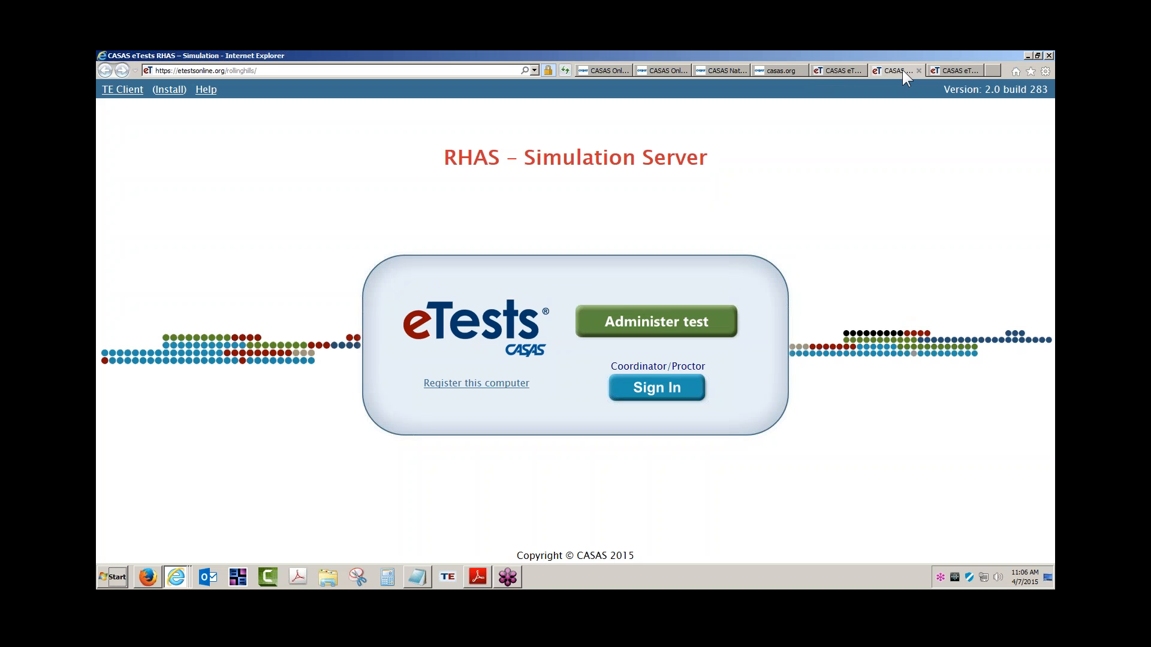
pyautogui.click(838, 70)
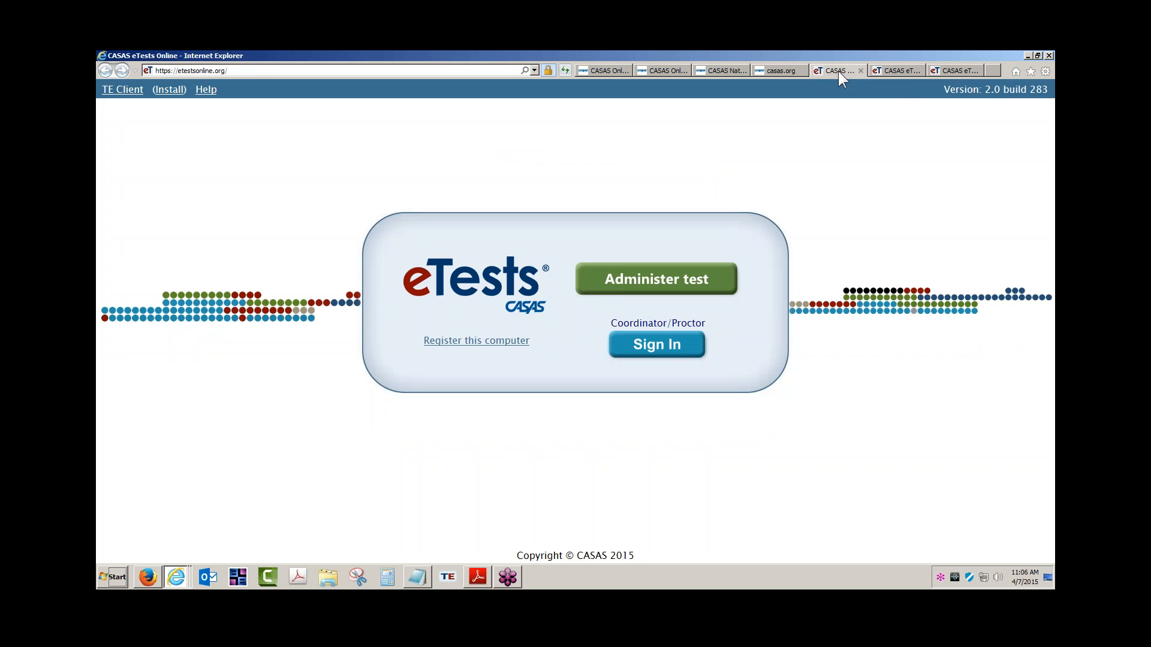
pyautogui.click(893, 70)
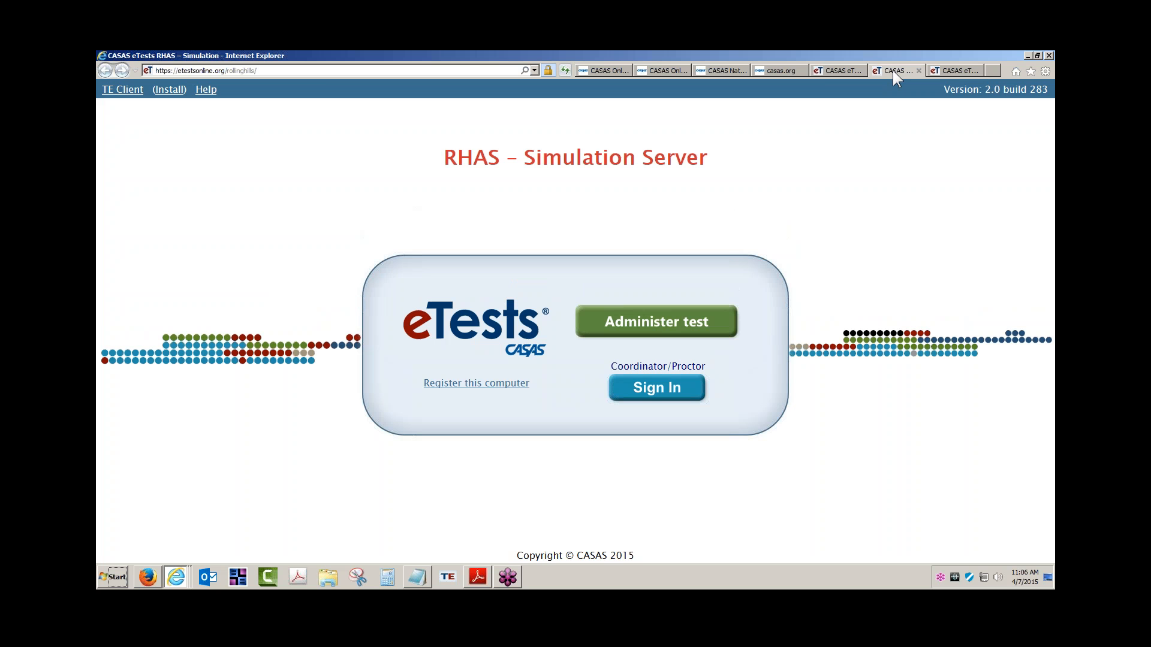
pyautogui.click(733, 71)
# Go to casas.org's Training and Support > ET Help Documentation > Getting Started list.
pyautogui.click(442, 140)
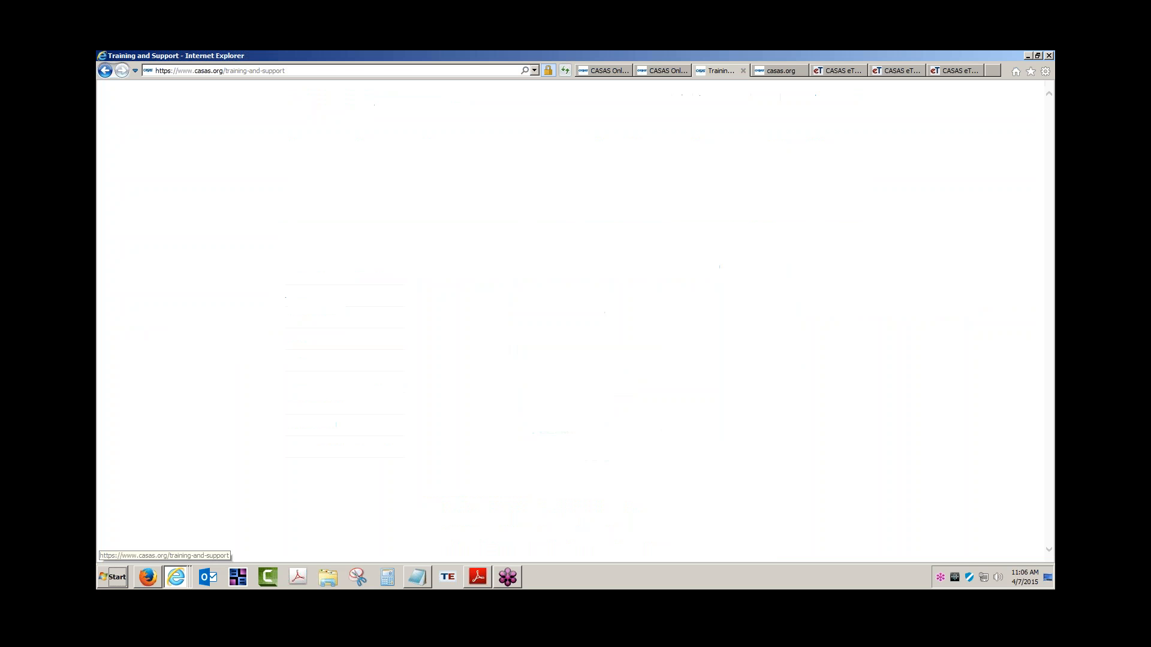
pyautogui.click(317, 380)
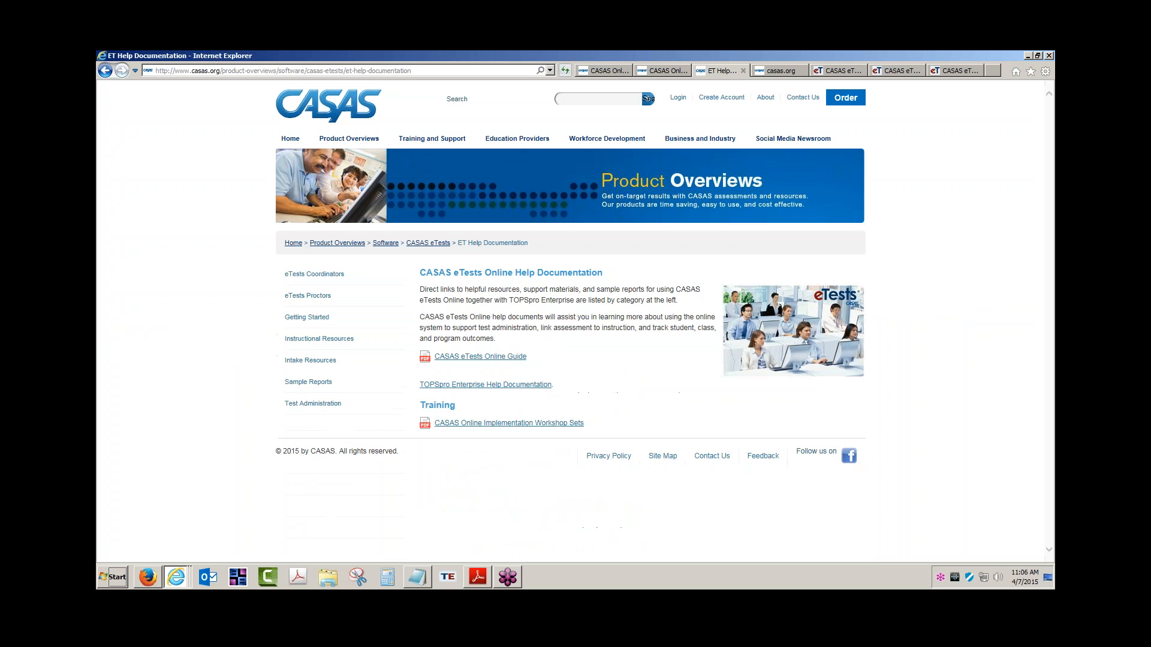
pyautogui.click(308, 318)
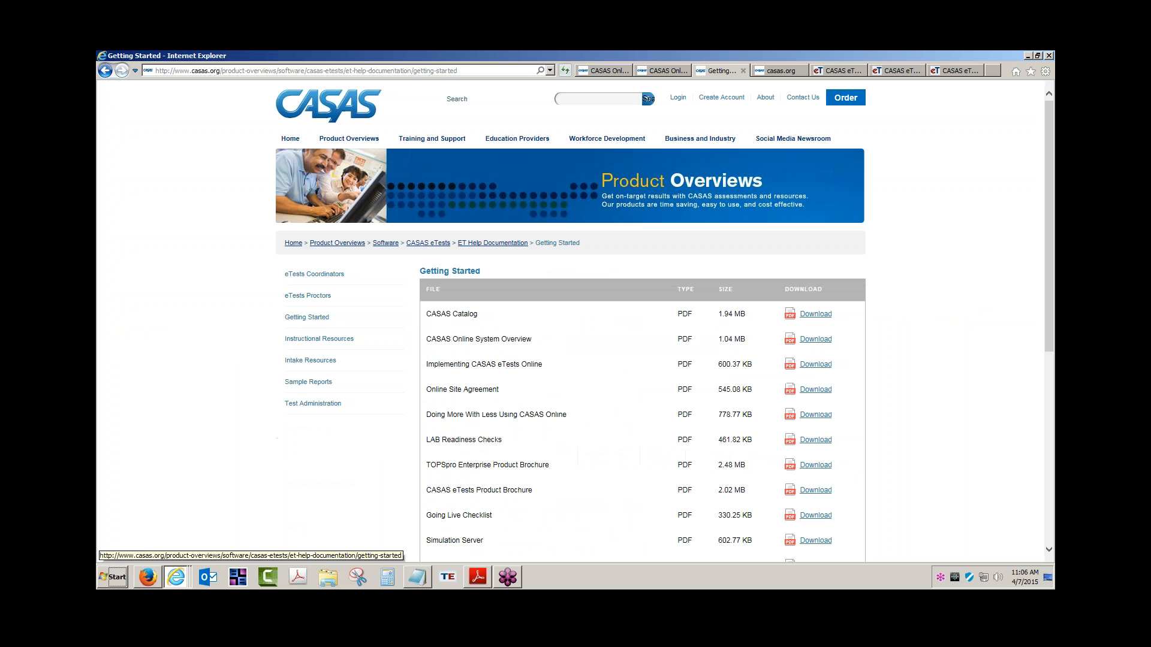
# Find and highlight the Simulation Server guide, then return to eTests Online.
pyautogui.scroll(-1, 520, 315)
pyautogui.scroll(-1, 520, 316)
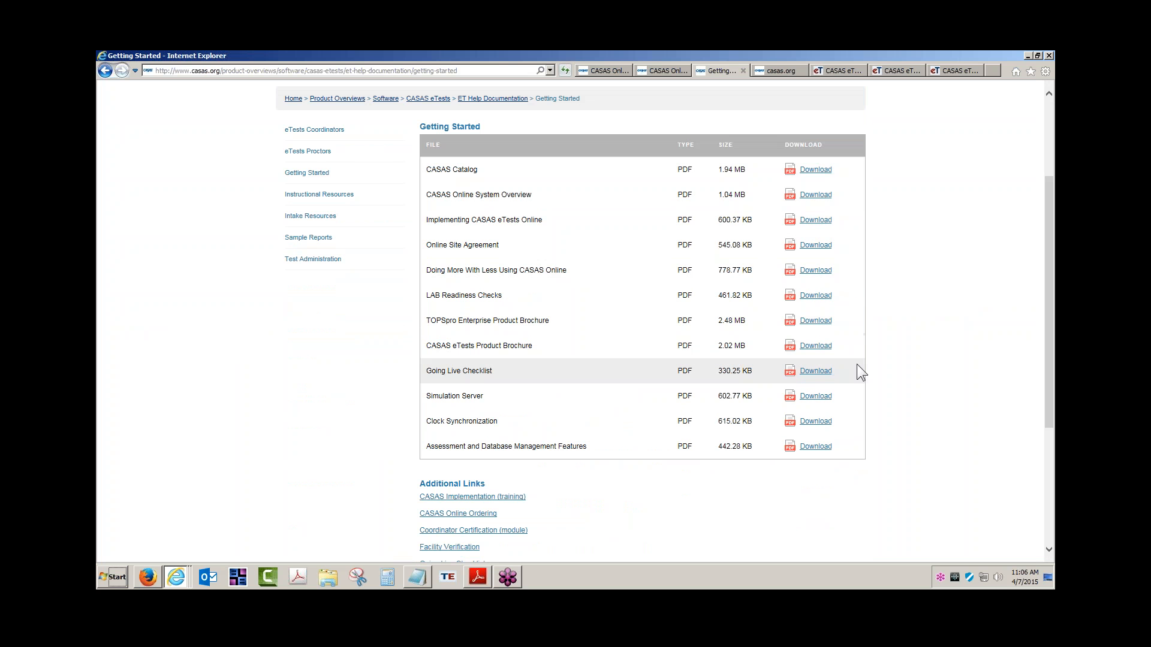
pyautogui.scroll(-2, 857, 365)
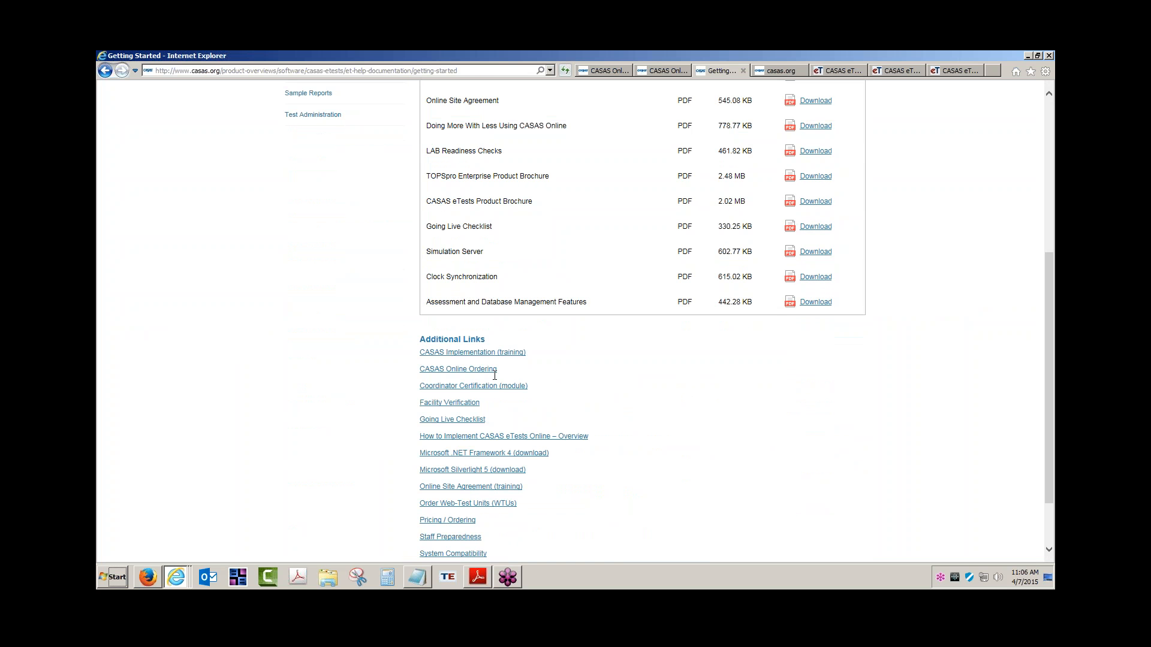
pyautogui.scroll(-1, 498, 377)
pyautogui.scroll(2, 614, 429)
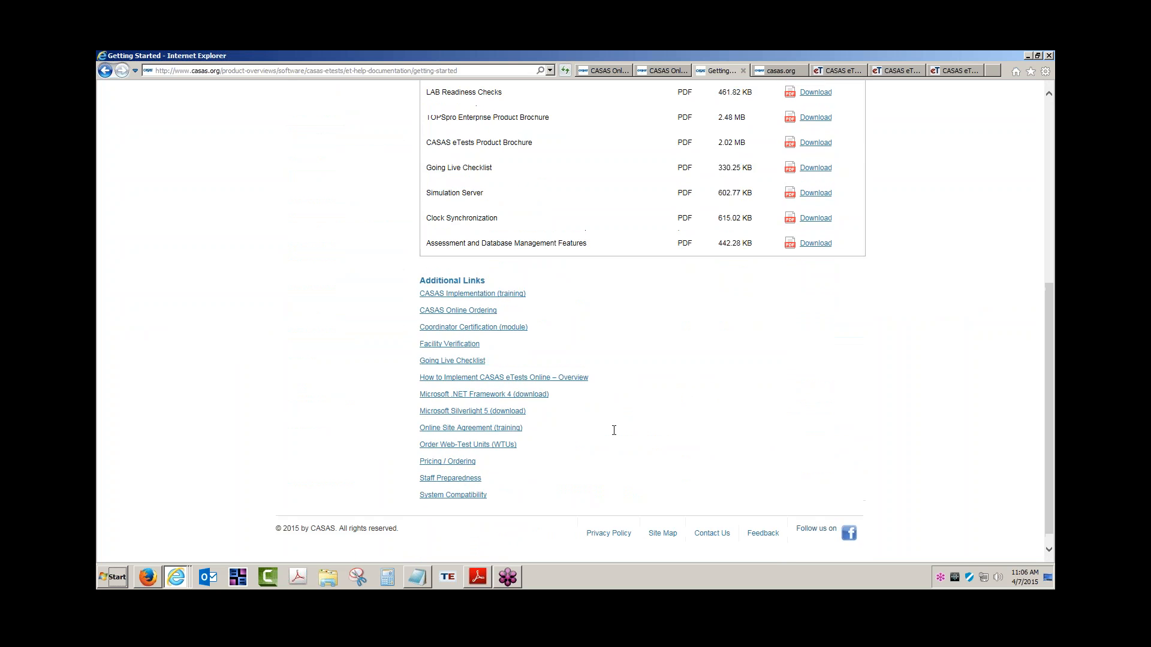
pyautogui.scroll(1, 479, 351)
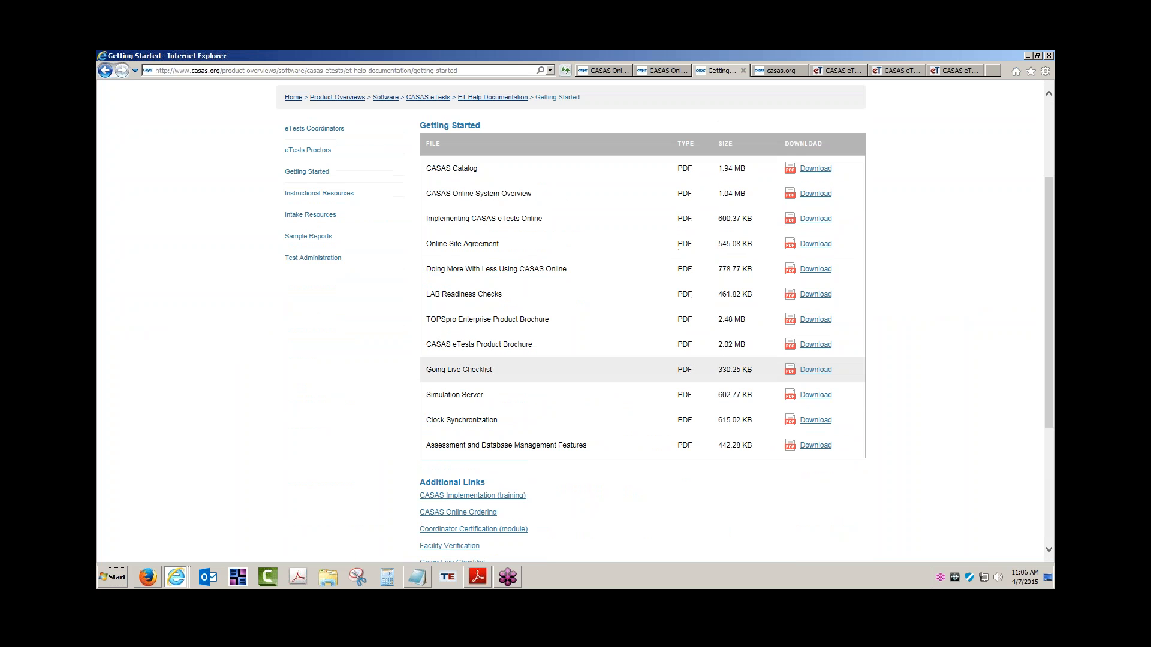
pyautogui.moveTo(428, 398); pyautogui.dragTo(471, 394)
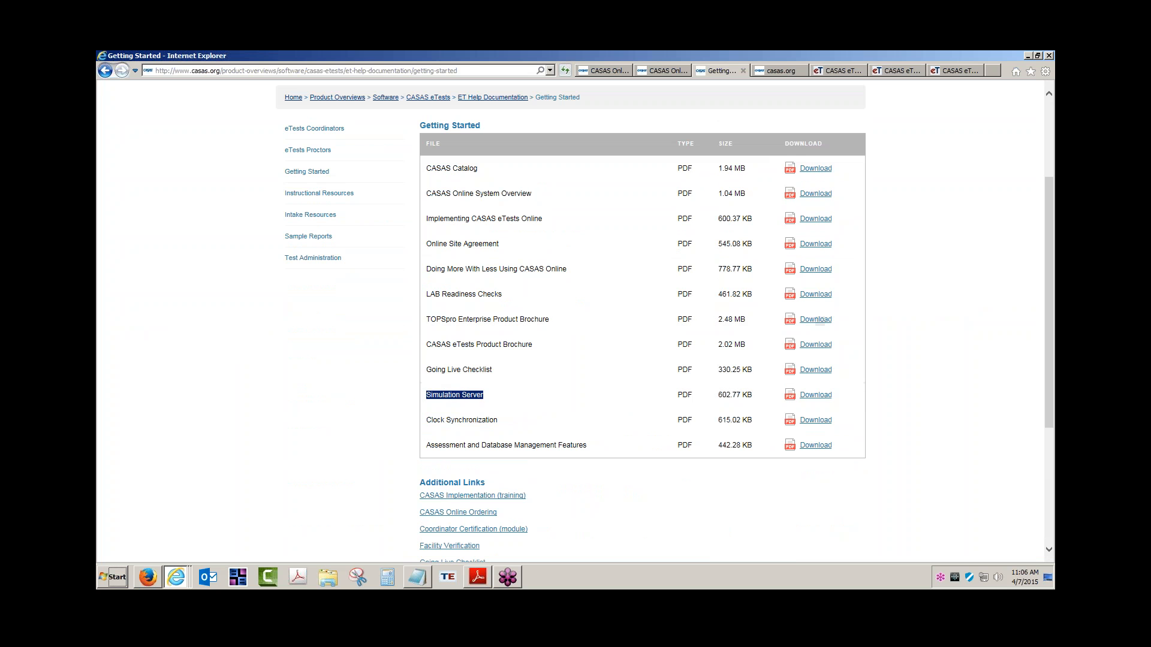
pyautogui.click(852, 73)
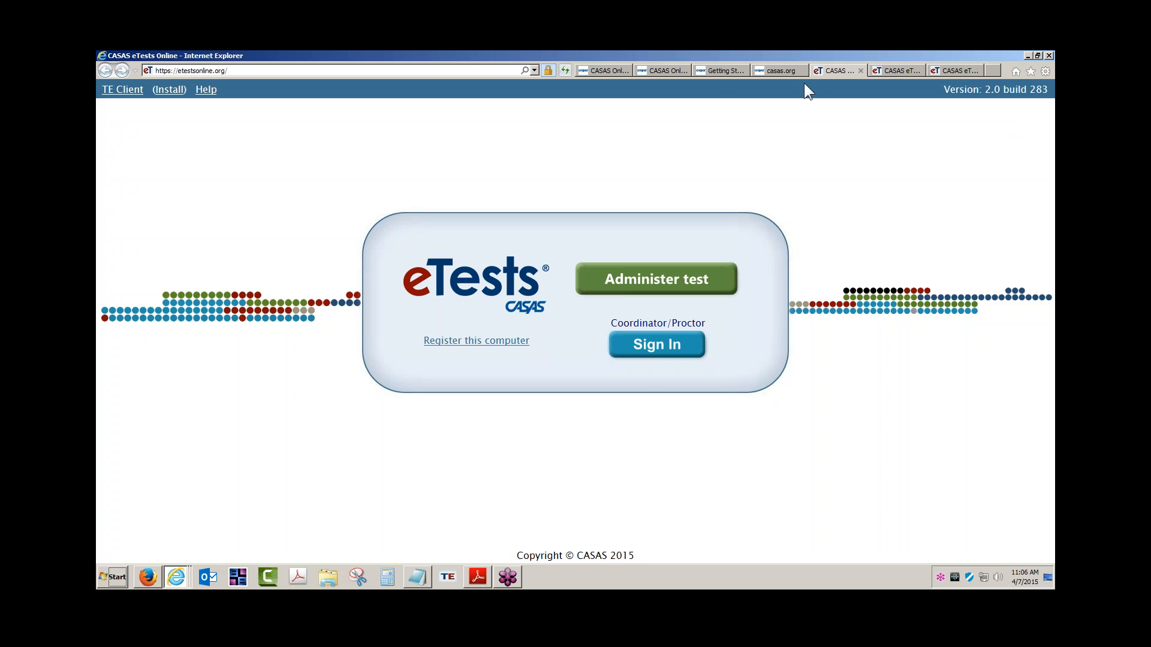
pyautogui.click(782, 71)
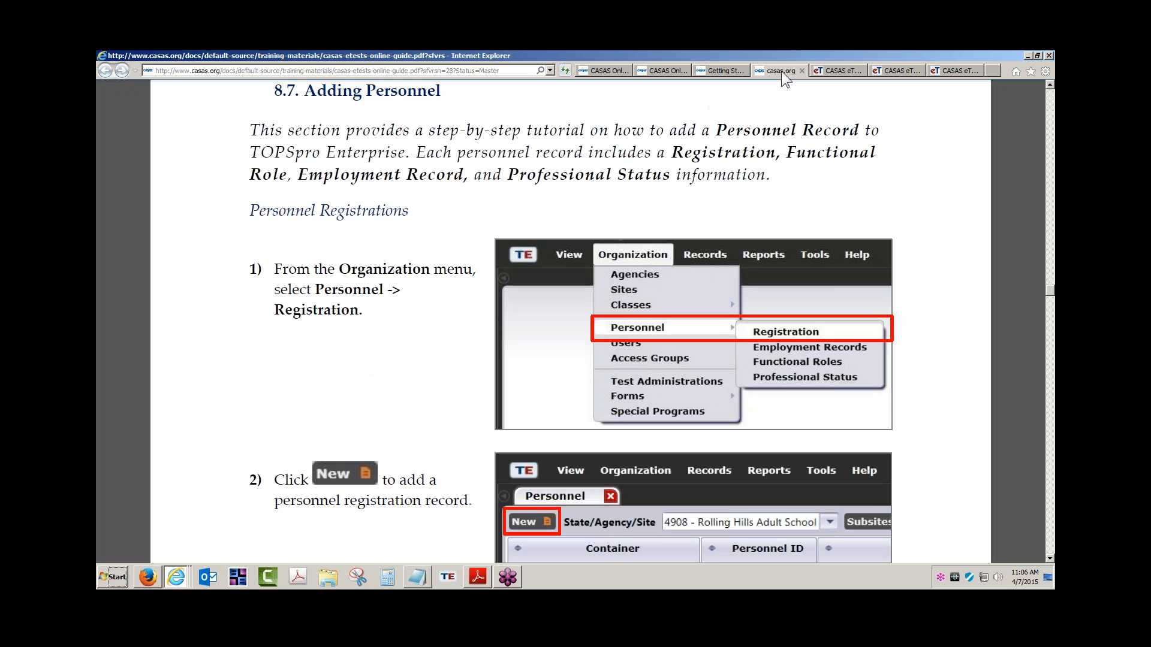
pyautogui.scroll(1, 863, 228)
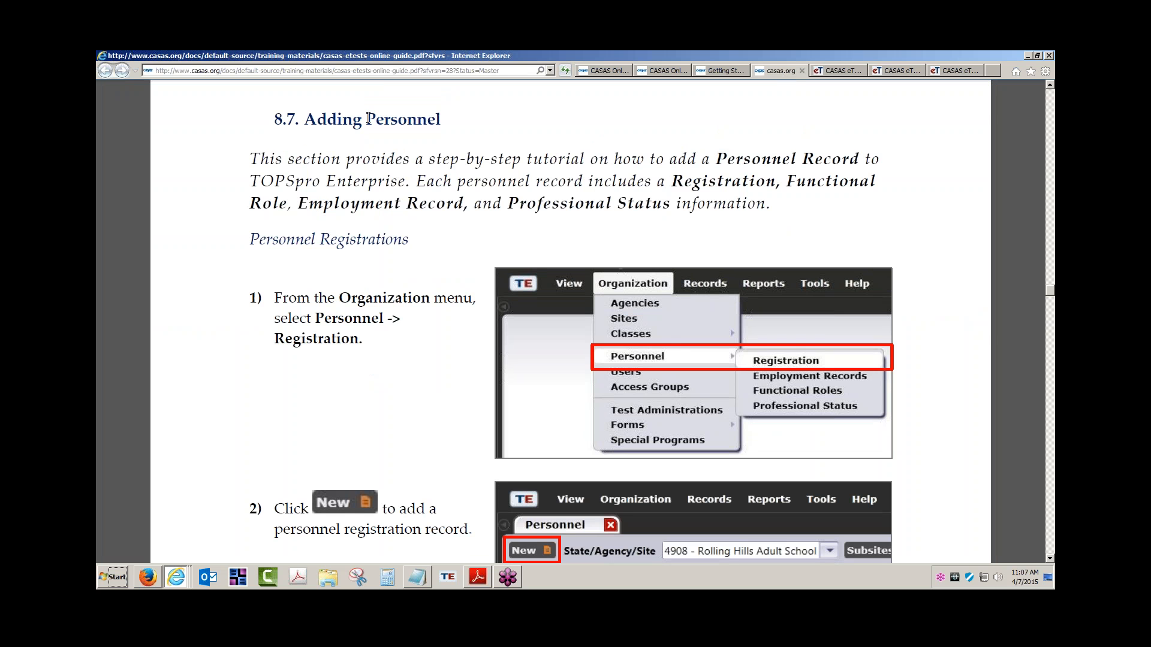
pyautogui.moveTo(366, 119); pyautogui.dragTo(444, 122)
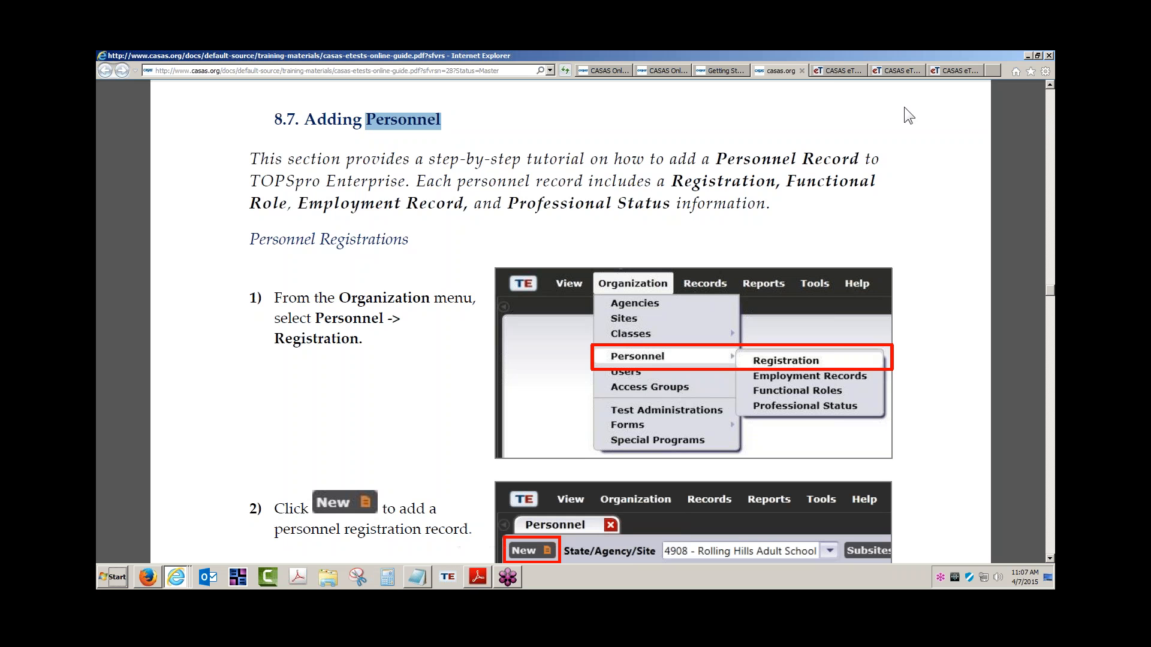
pyautogui.click(836, 71)
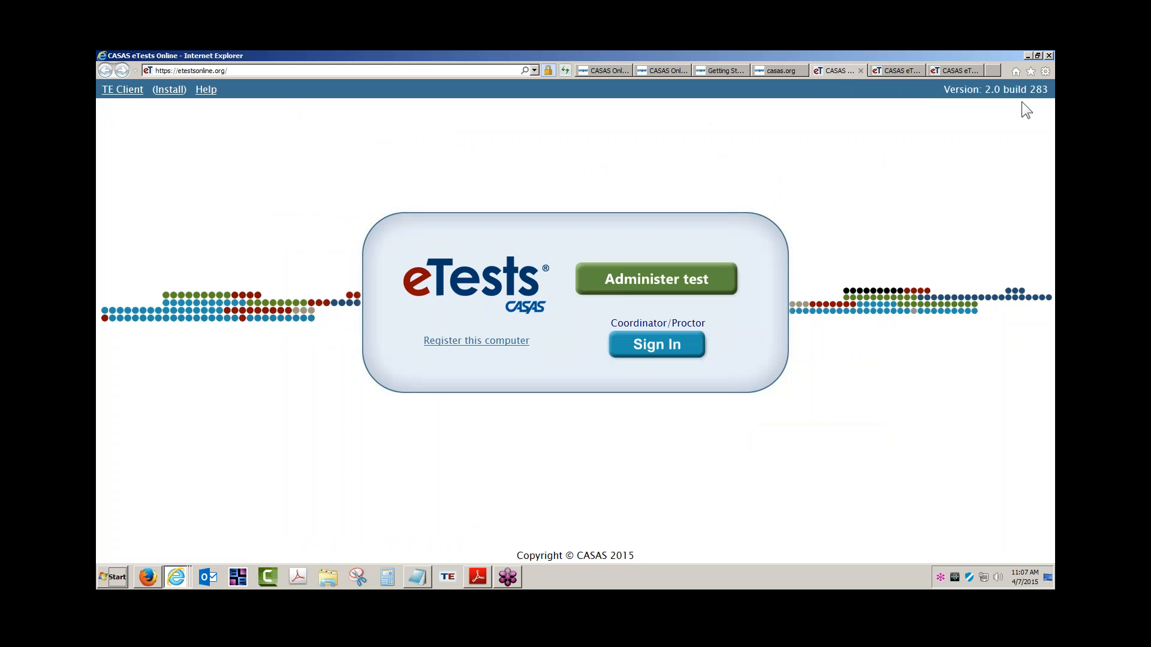
# Minimize the browser, then restore it from the taskbar jump list to the guide's 8.7 Adding Personnel section.
pyautogui.click(1028, 56)
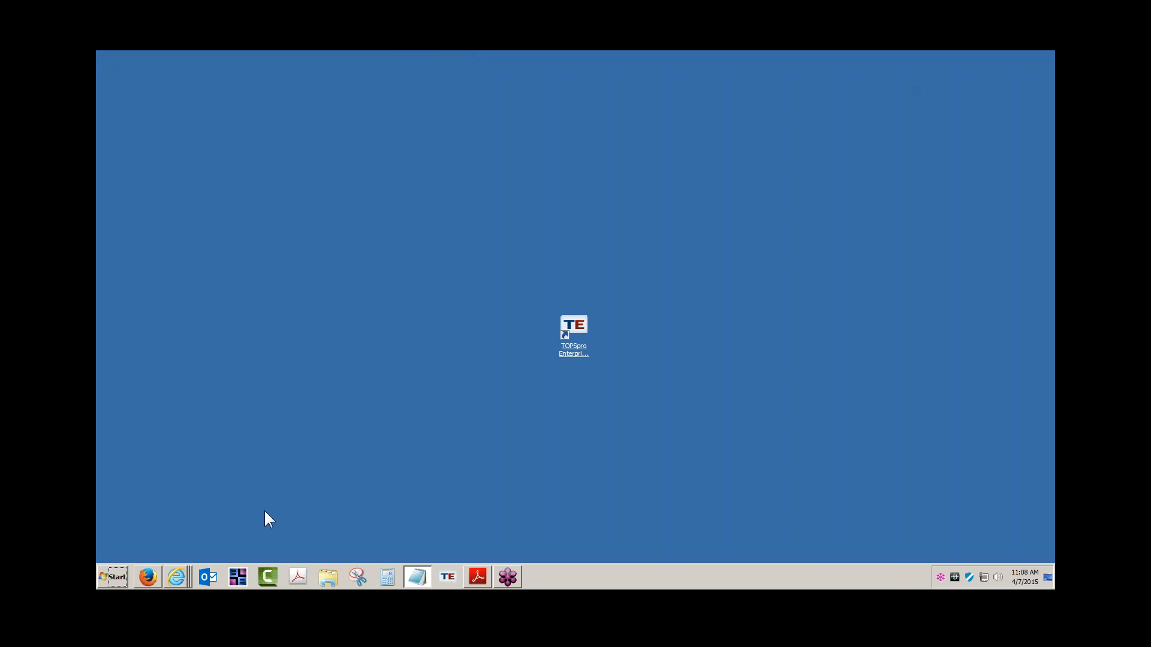
pyautogui.rightClick(179, 576)
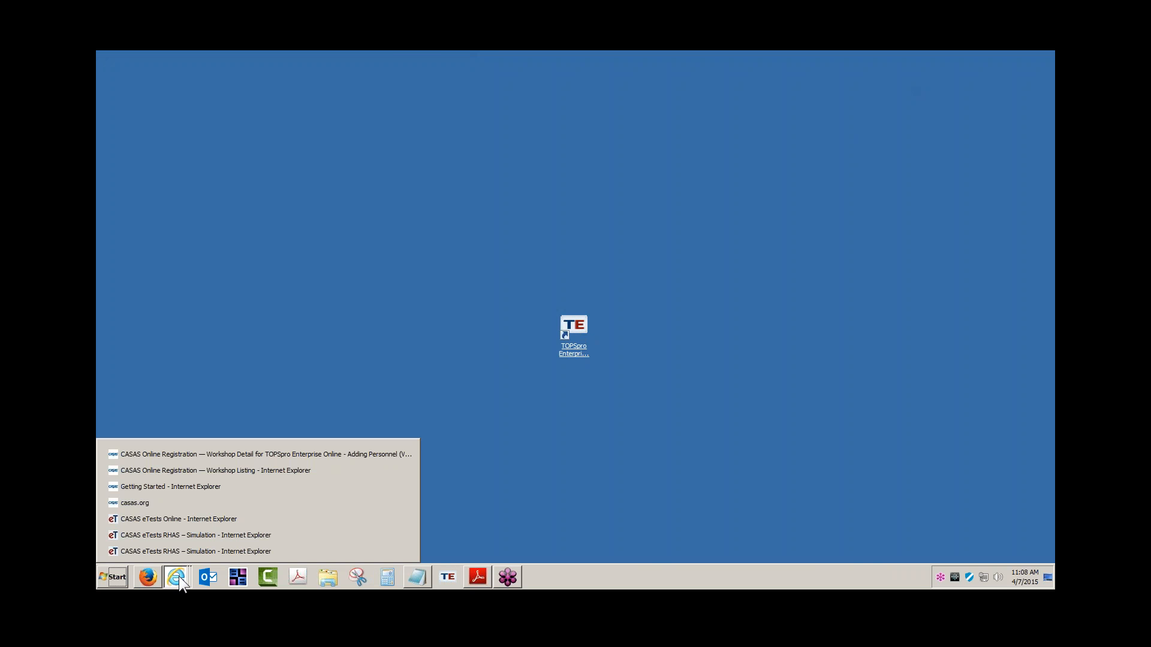
pyautogui.click(227, 450)
pyautogui.click(789, 70)
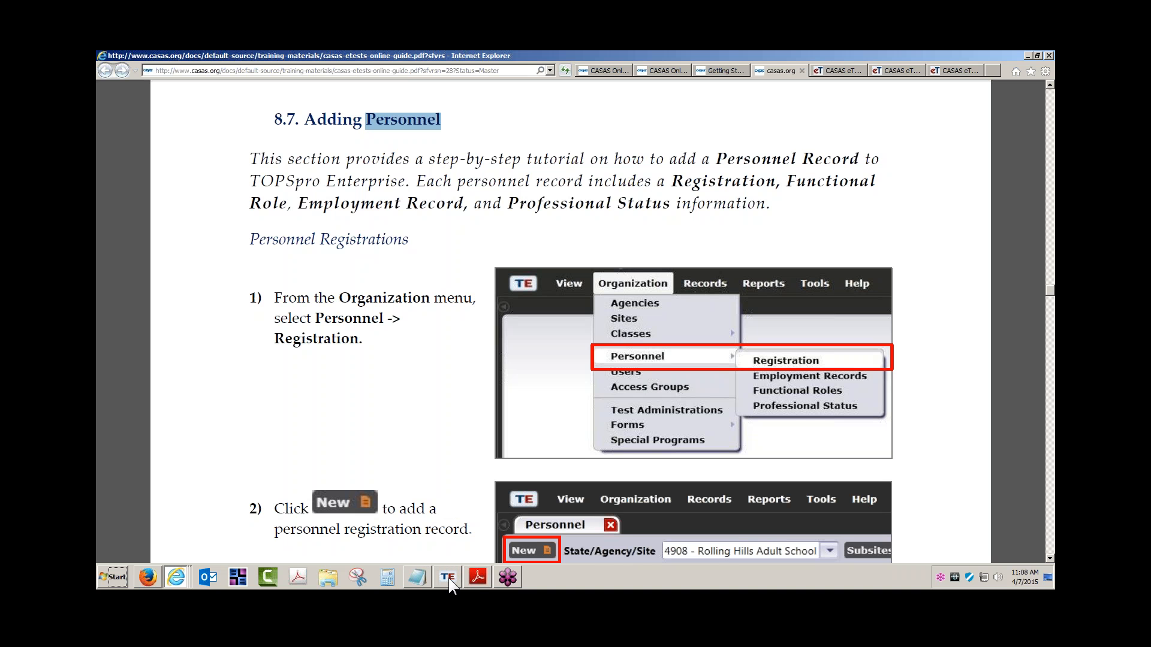
pyautogui.moveTo(149, 576)
# Launch TOPSpro Enterprise and choose the eTests Simulation server.
pyautogui.click(449, 576)
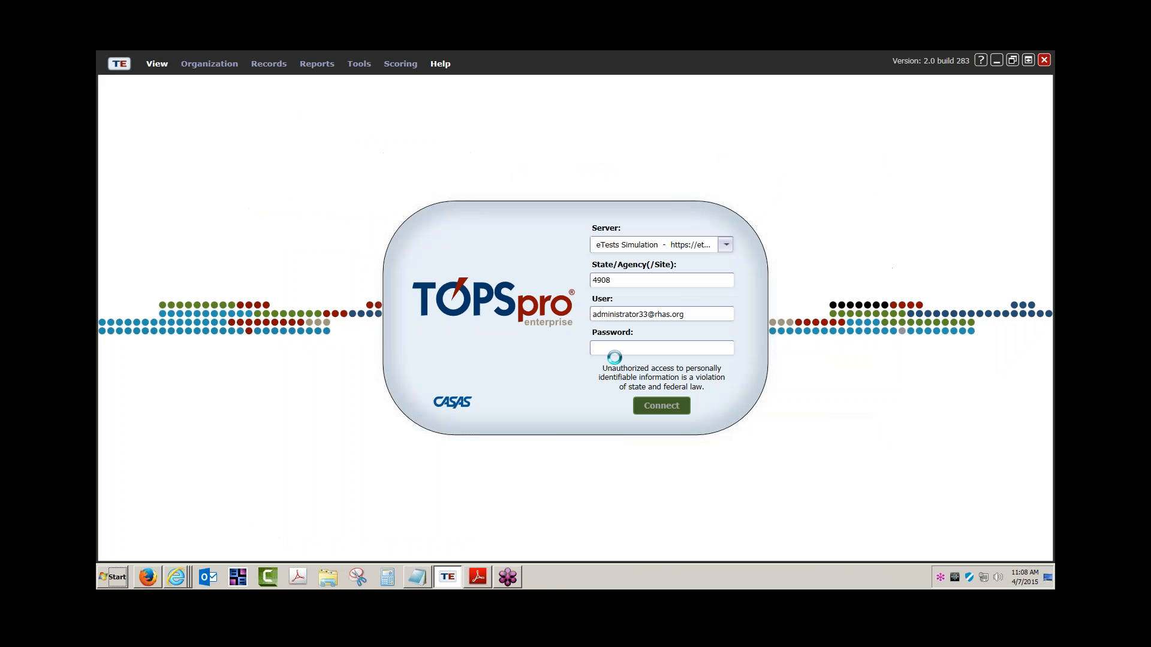
pyautogui.click(727, 244)
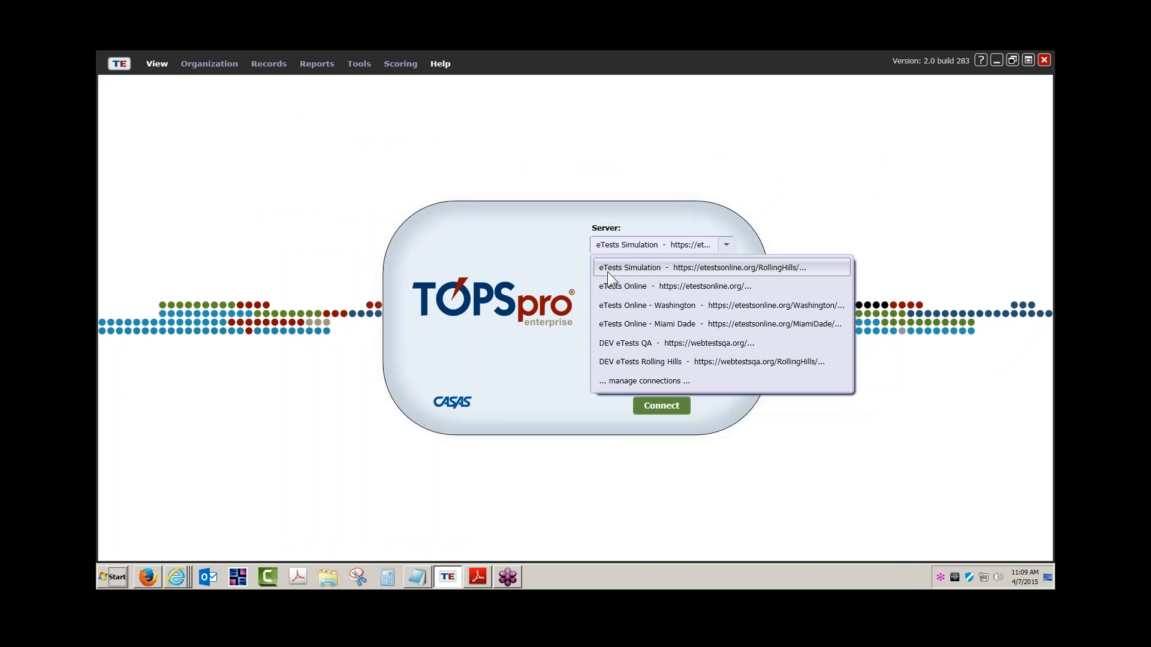
pyautogui.click(644, 268)
# Fill in site 4908, the administrator user and the password, and connect.
pyautogui.press('Tab')
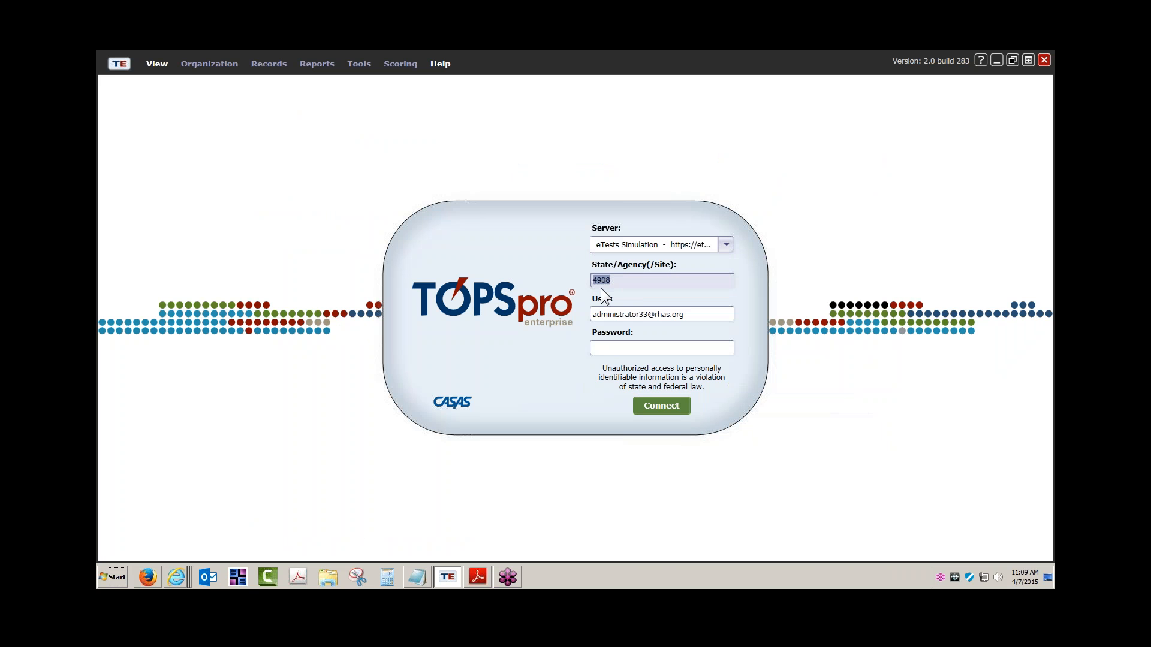
pyautogui.press('Tab')
pyautogui.click(644, 316)
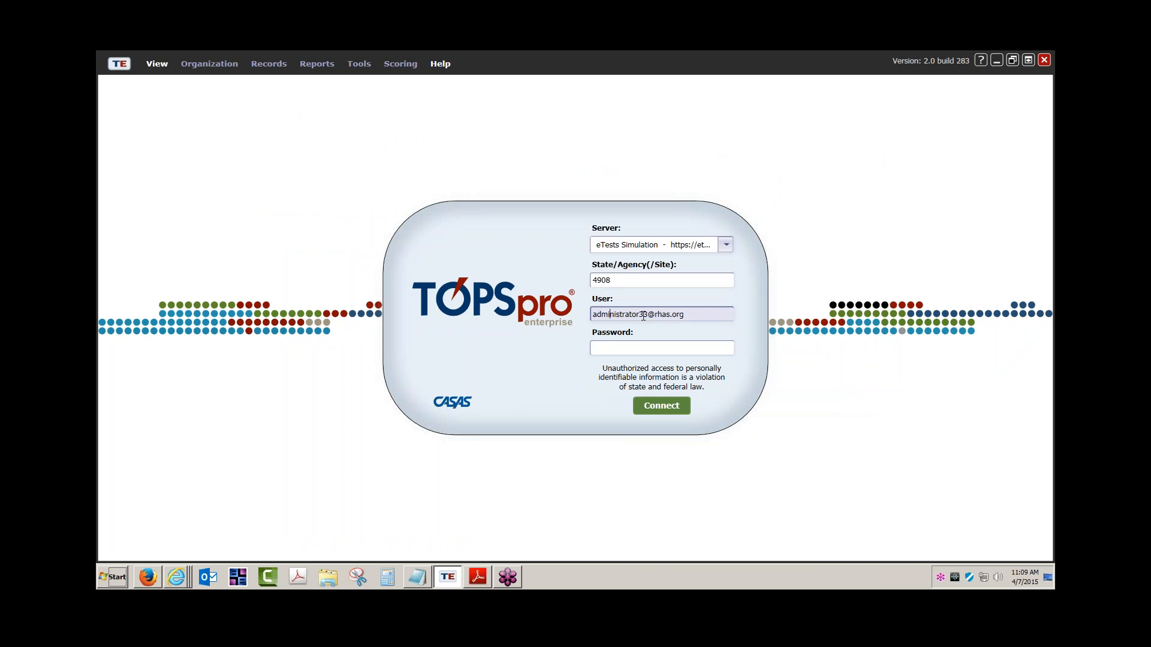
pyautogui.click(621, 346)
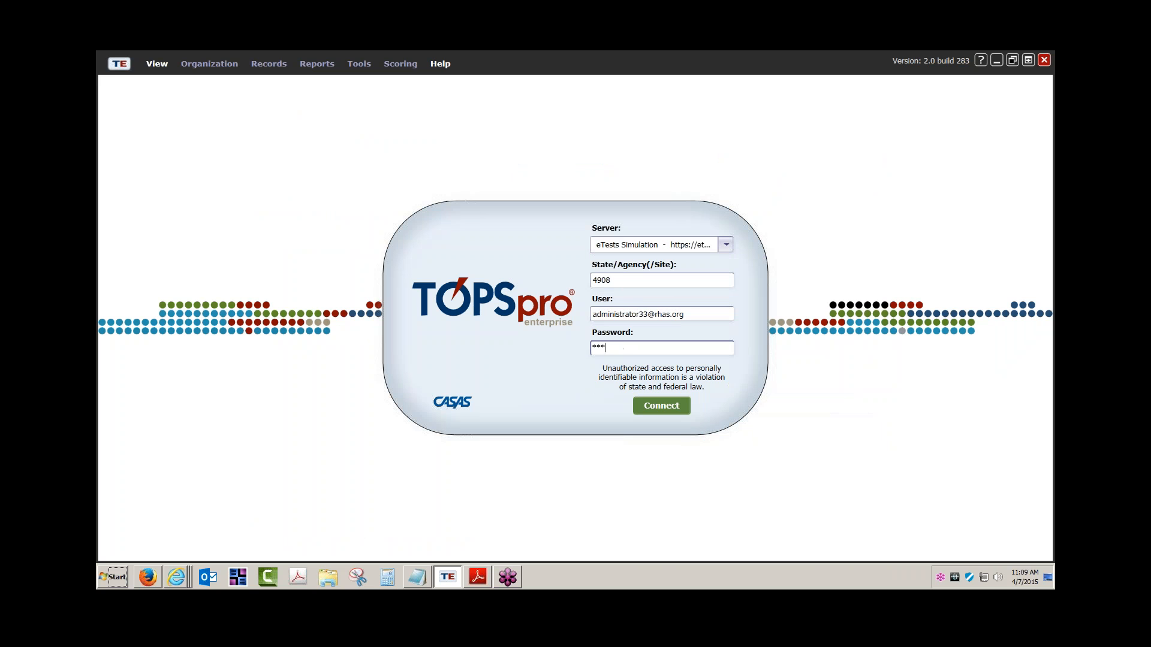
pyautogui.press('Return')
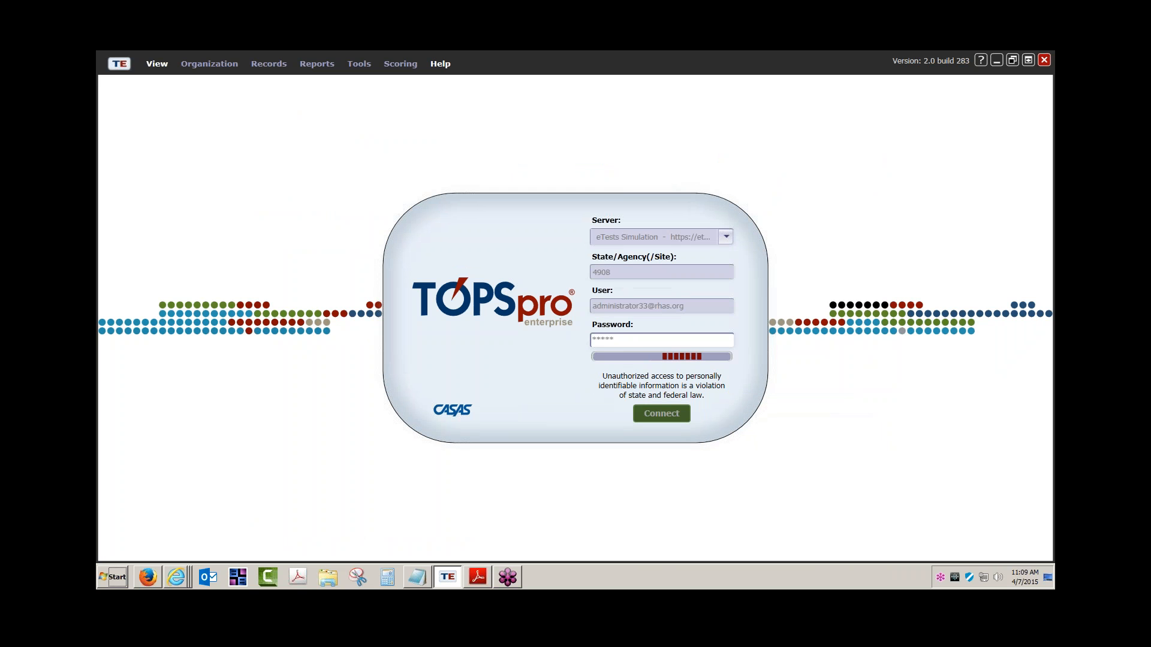
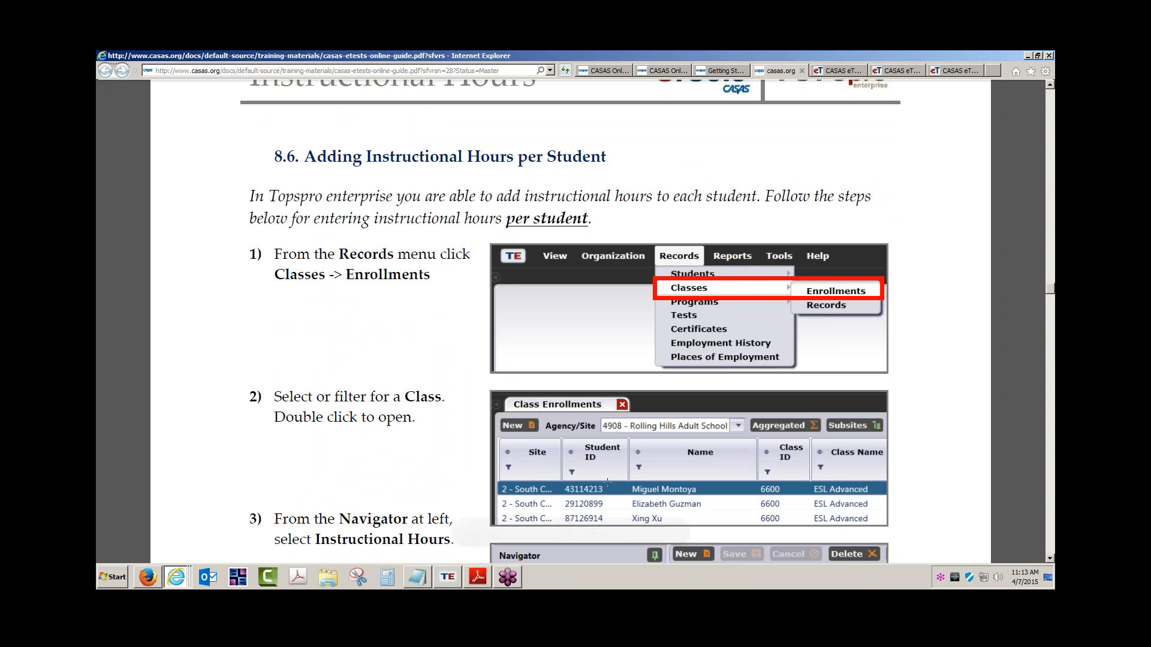
# Advance the guide to 8.7 Adding Personnel and scroll down to steps 2 and 3.
pyautogui.click(542, 532)
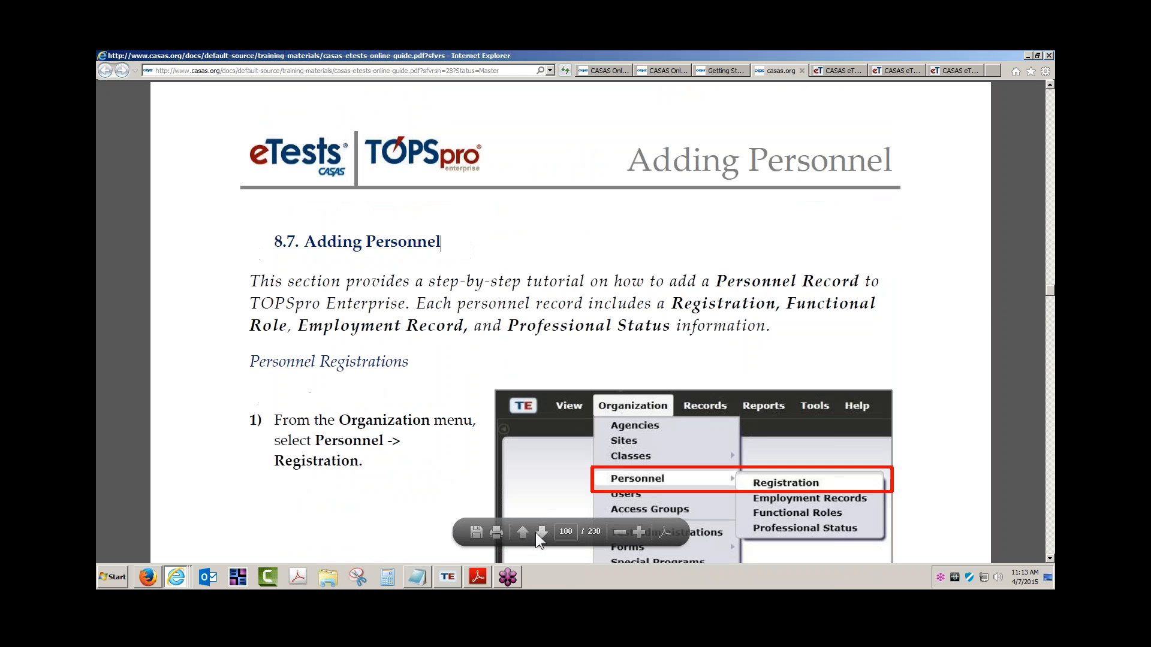
pyautogui.scroll(-3, 547, 527)
pyautogui.scroll(-5, 597, 478)
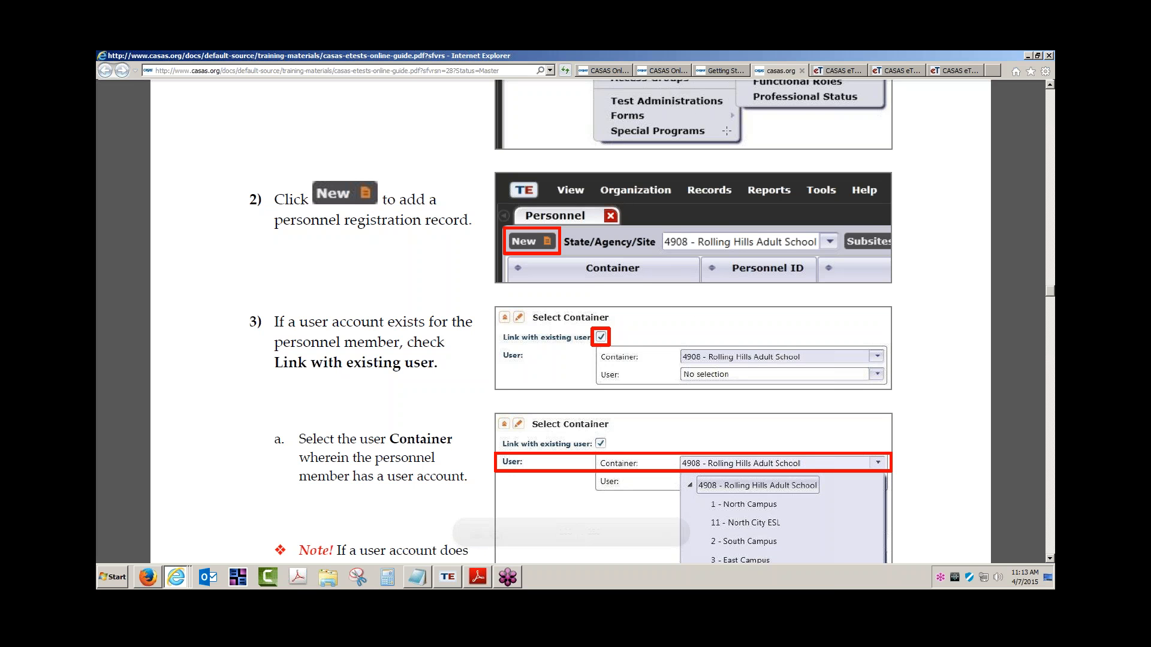
pyautogui.scroll(1, 688, 128)
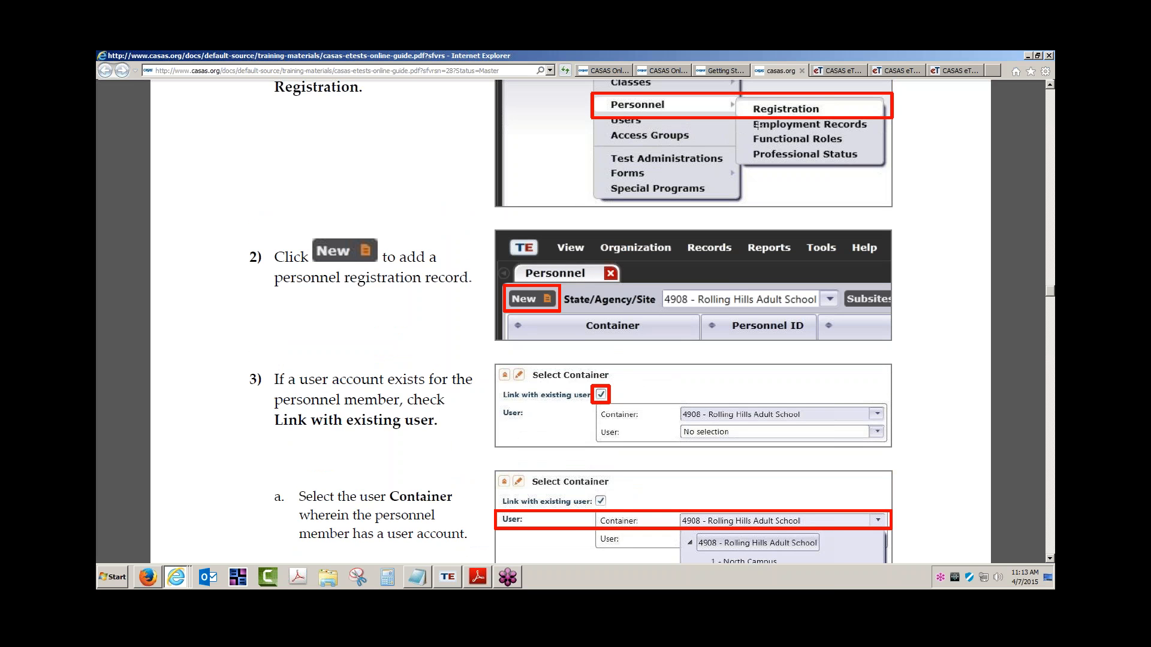
pyautogui.scroll(-1, 756, 125)
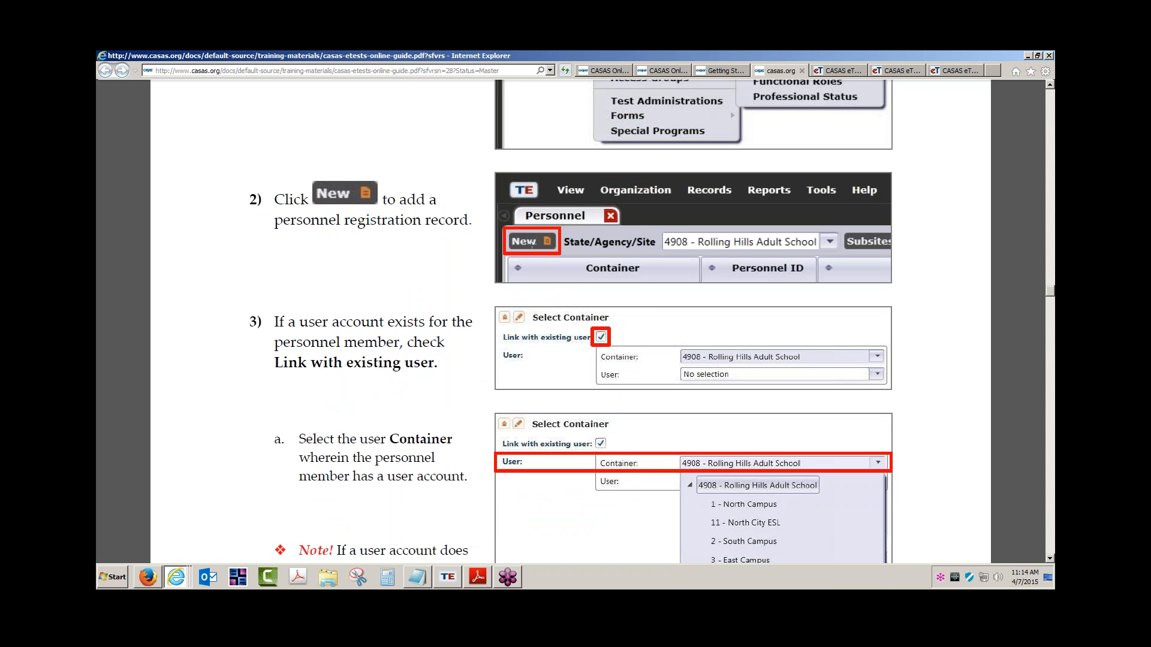
pyautogui.press('ctrl')
pyautogui.press('ctrl')
pyautogui.press('ctrl')
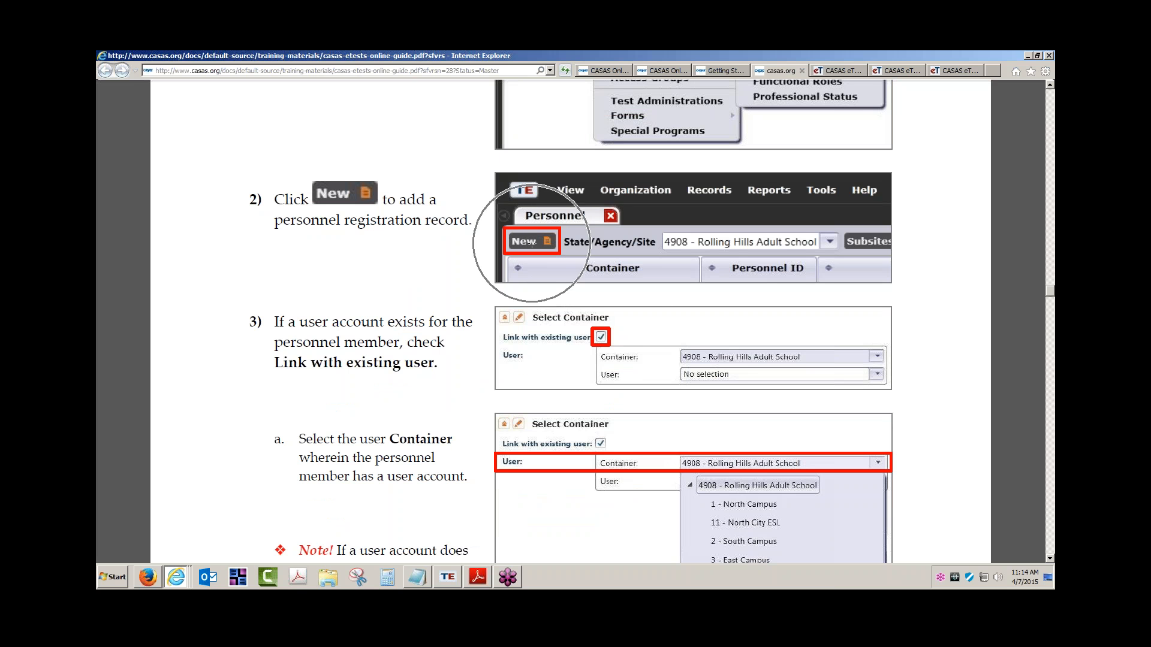
pyautogui.scroll(-1, 406, 363)
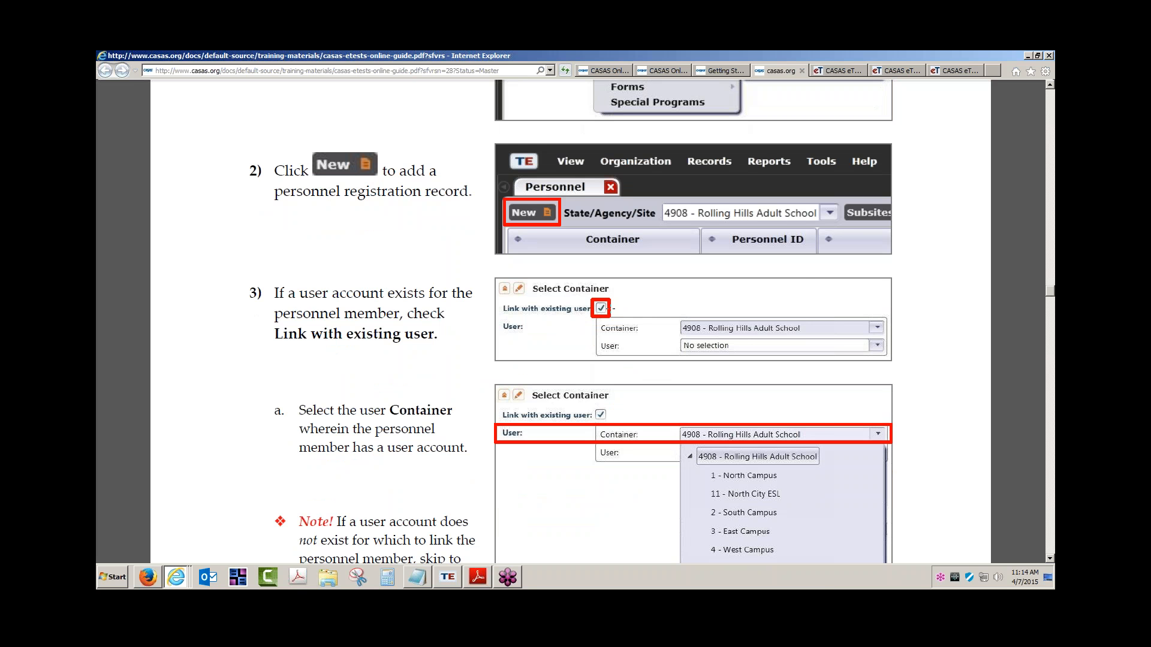
pyautogui.click(600, 308)
# Scroll the guide down to step 3a and the Note at the bottom of page 98.
pyautogui.scroll(-3, 710, 331)
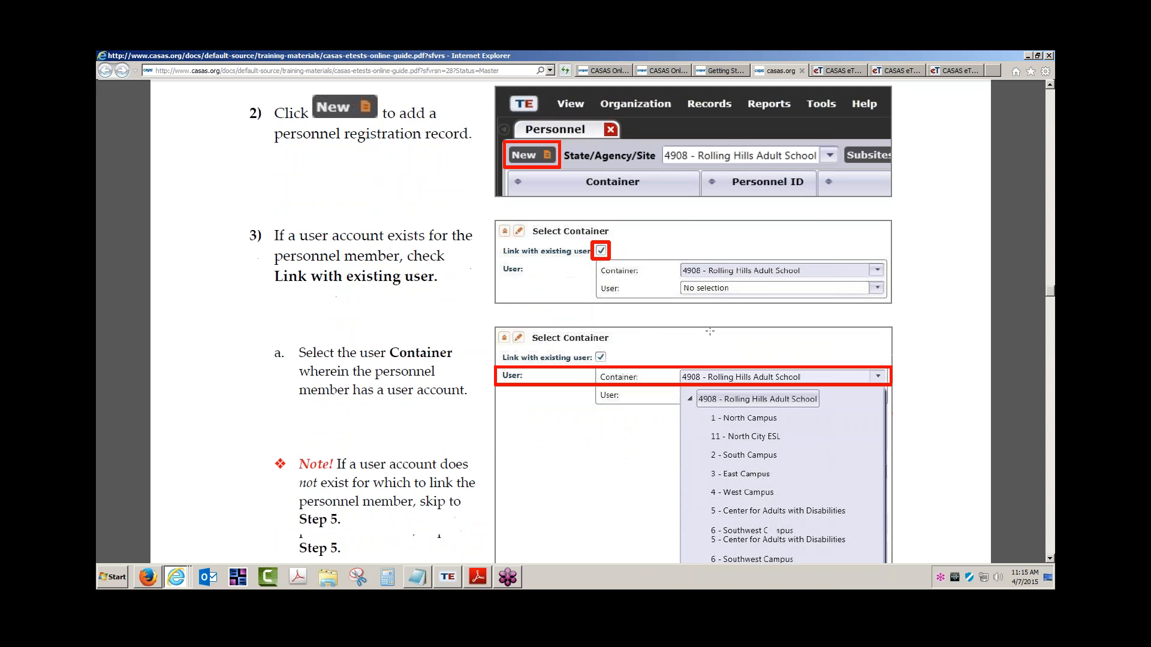
pyautogui.scroll(-2, 710, 331)
pyautogui.scroll(-3, 623, 289)
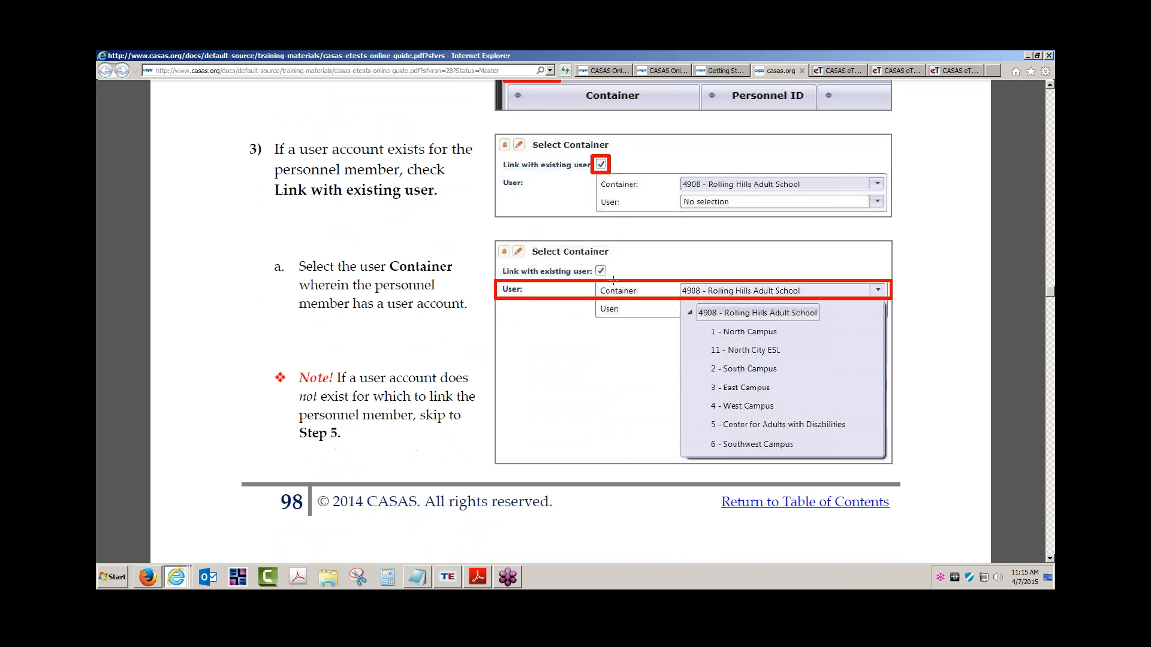
pyautogui.scroll(-3, 580, 250)
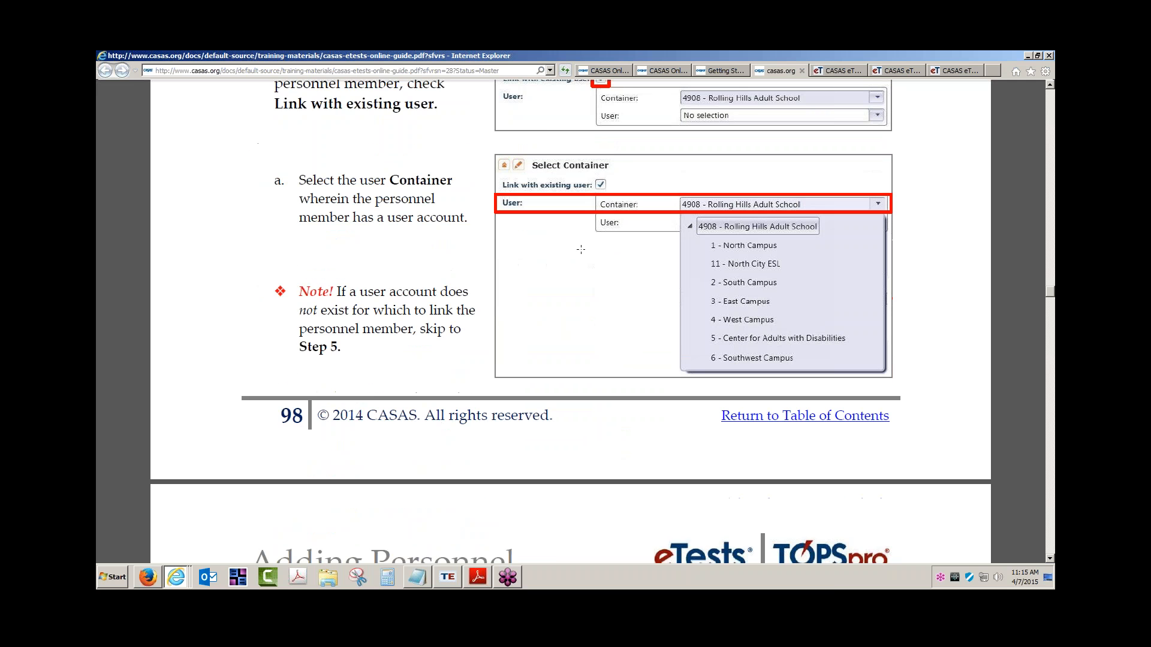
pyautogui.scroll(3, 660, 462)
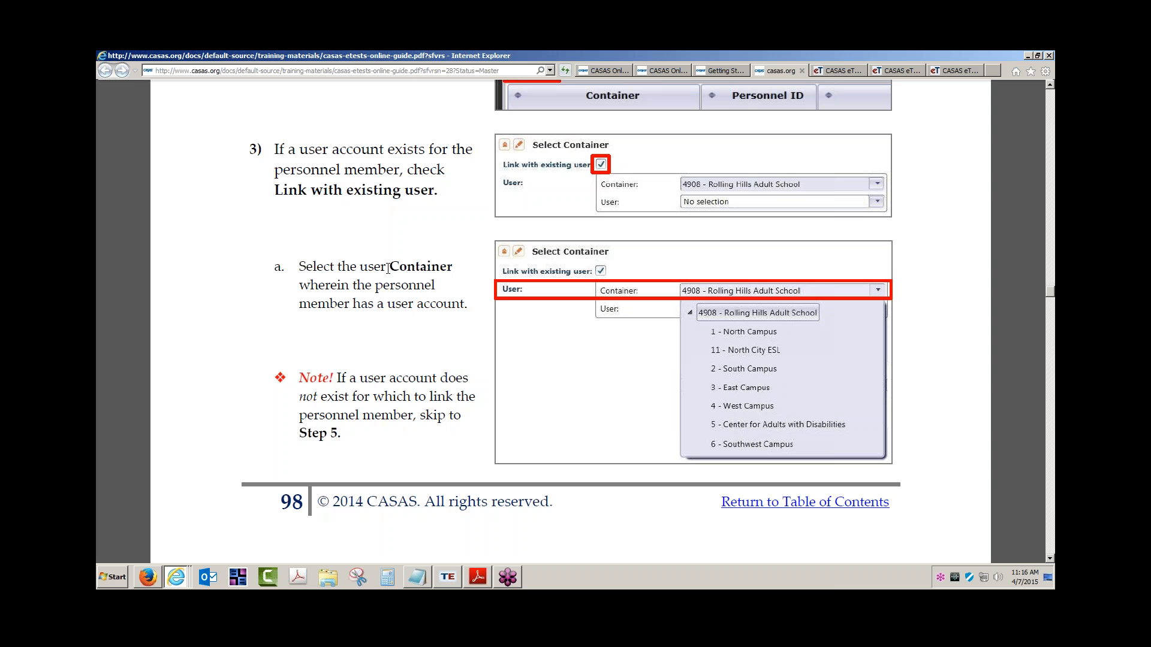
# Highlight the words 'not exist' in the page 98 note, then clear the highlight.
pyautogui.scroll(-5, 389, 268)
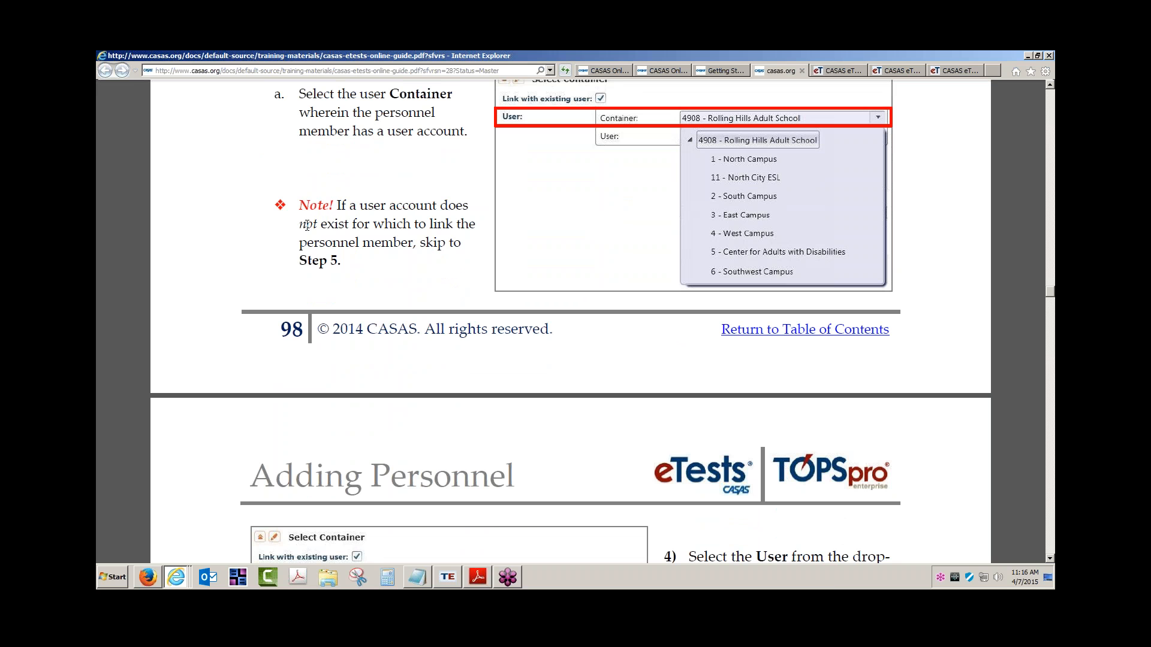
pyautogui.moveTo(301, 224); pyautogui.dragTo(328, 222)
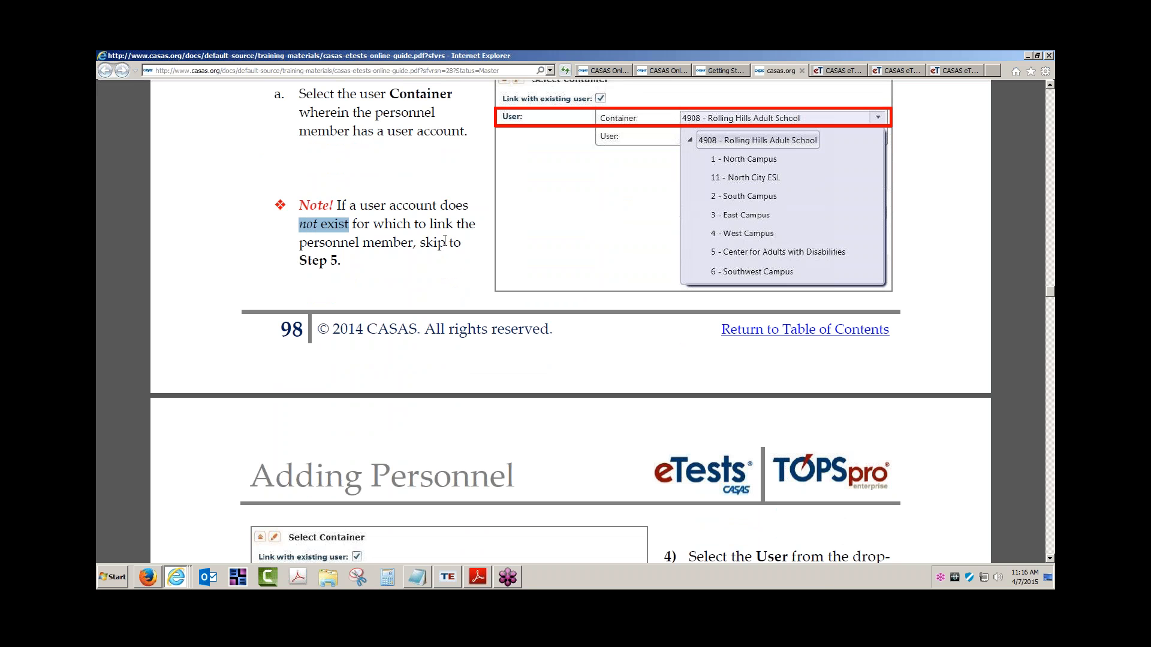
pyautogui.click(341, 261)
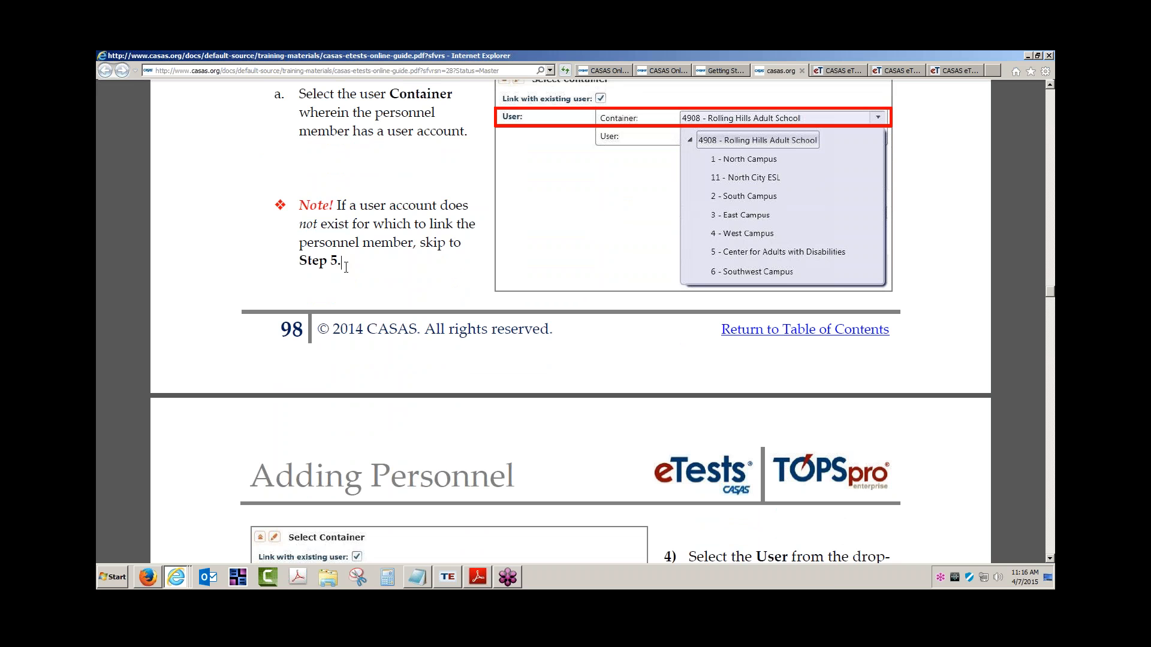
# Scroll on to step 4 and highlight 'Select the User'.
pyautogui.scroll(-3, 398, 295)
pyautogui.scroll(-3, 398, 299)
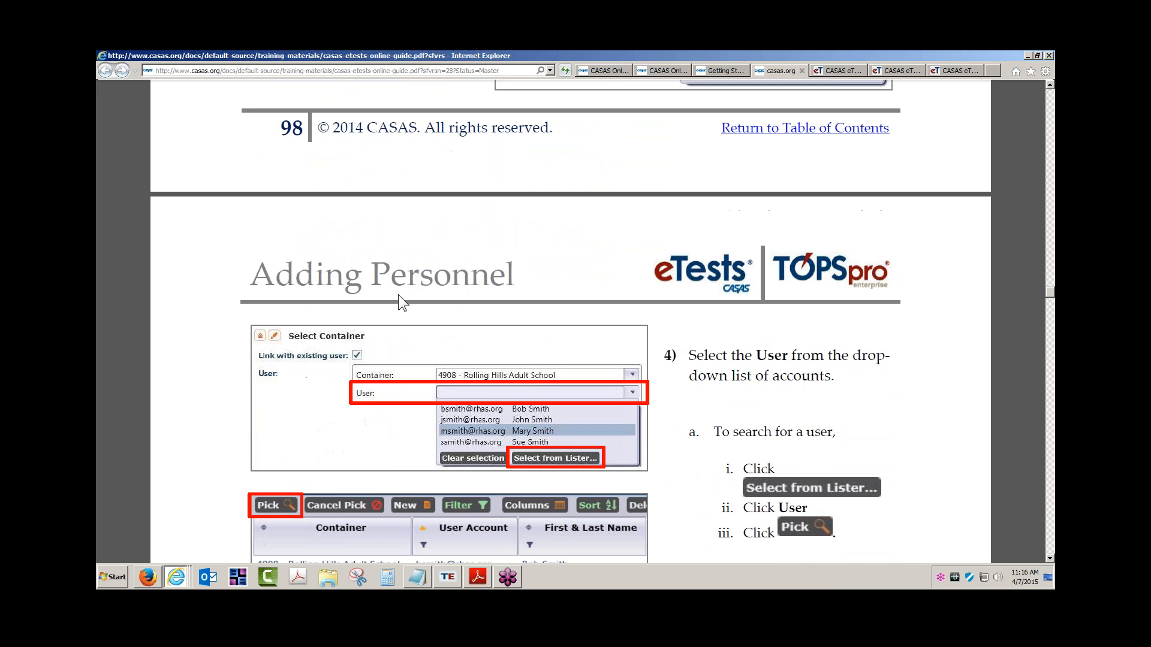
pyautogui.scroll(-2, 398, 300)
pyautogui.scroll(-2, 723, 292)
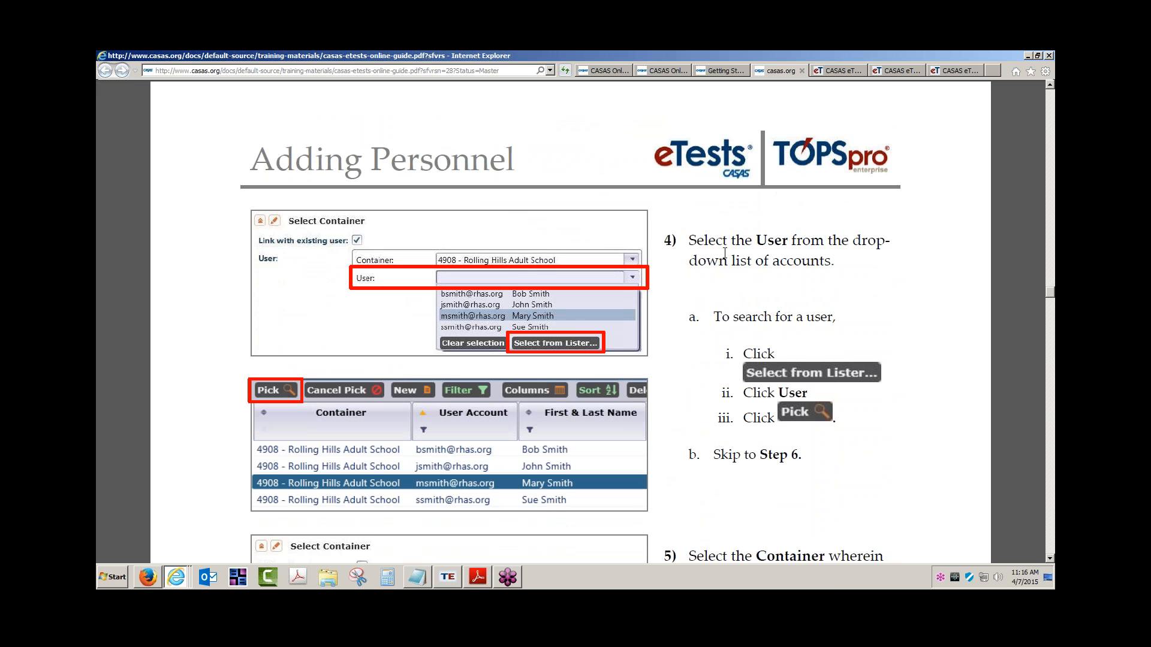
pyautogui.moveTo(689, 241); pyautogui.dragTo(786, 242)
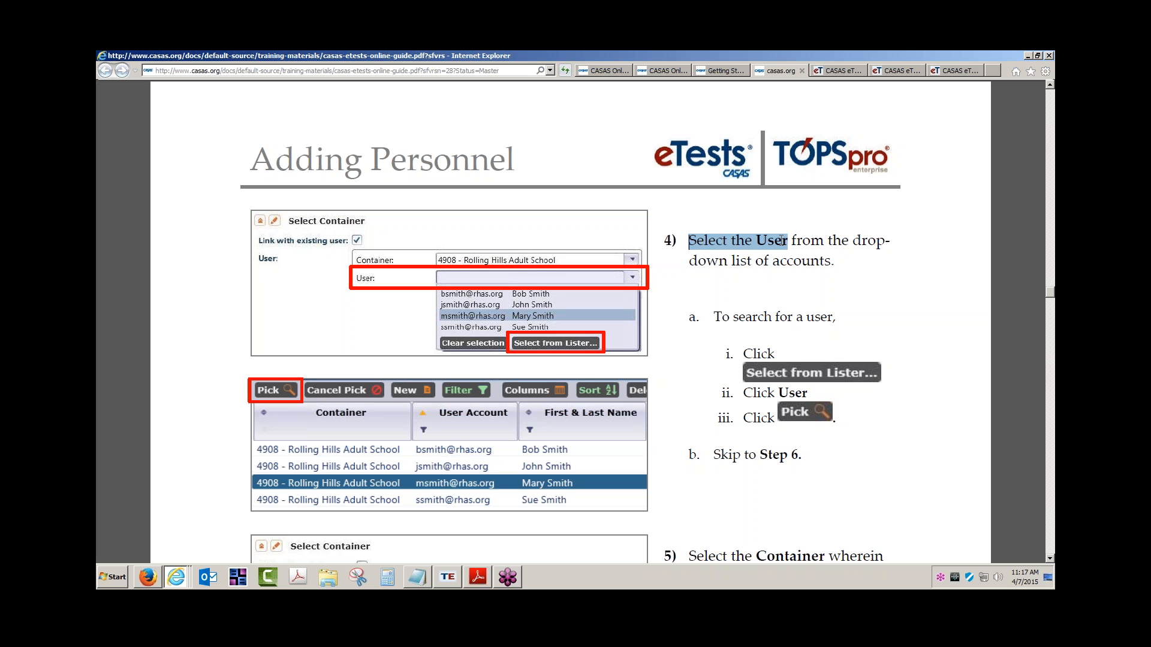
pyautogui.scroll(-2, 451, 258)
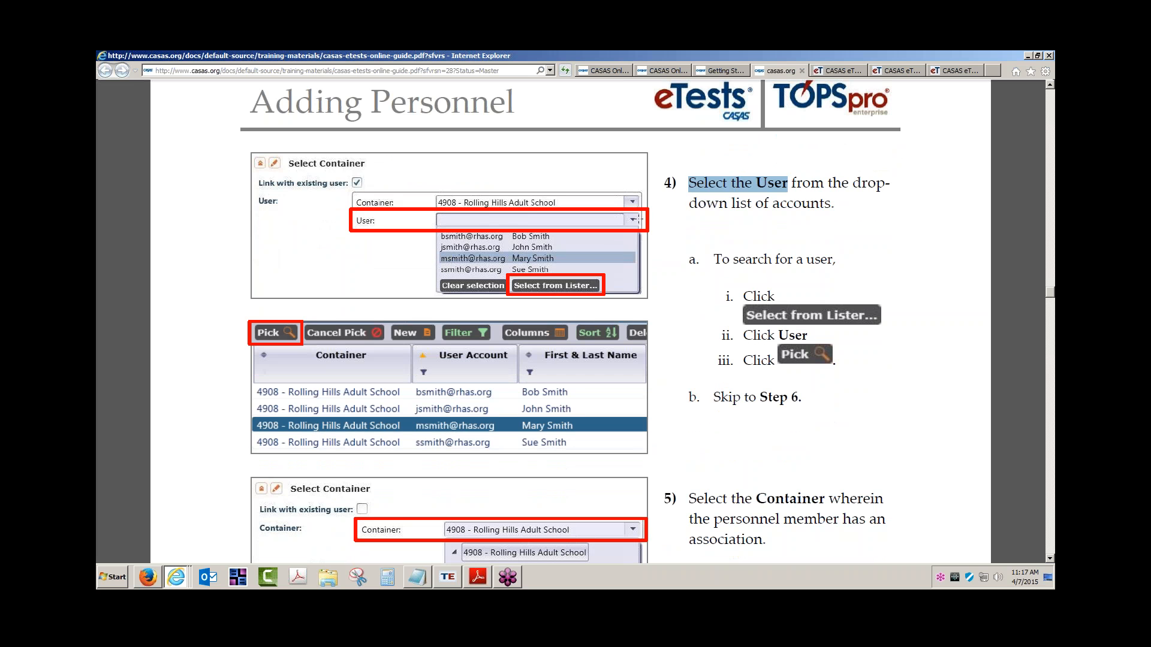
pyautogui.press('ctrl')
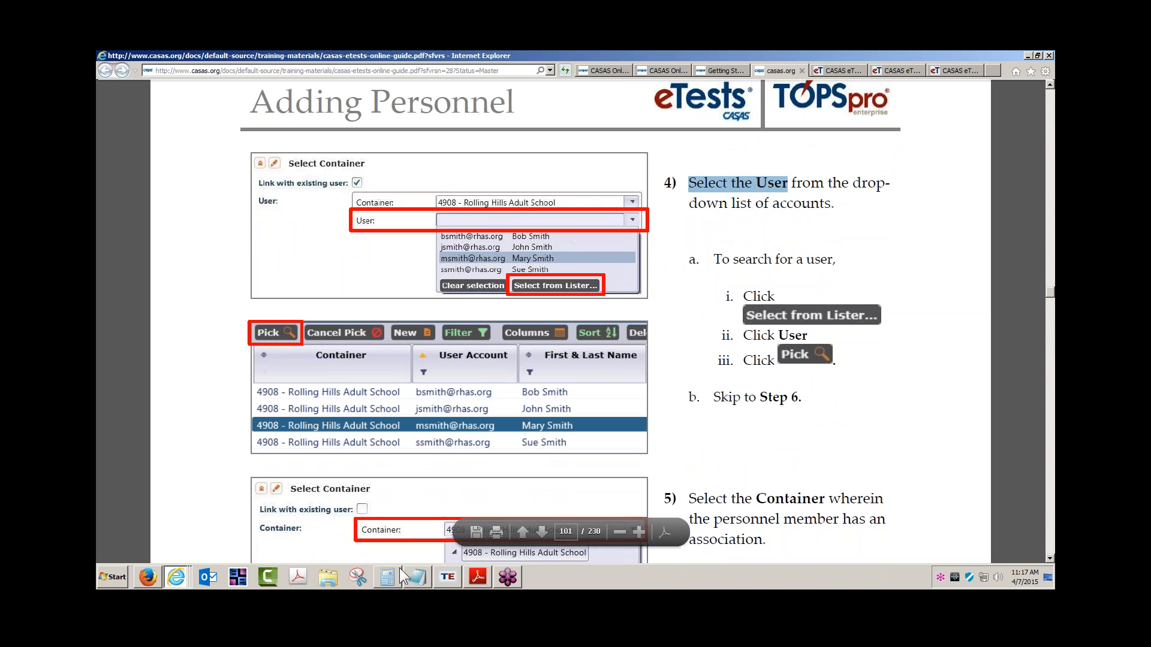
# Retype the password to sign in to TOPSpro Enterprise, then go back to the CASAS guide.
pyautogui.click(458, 577)
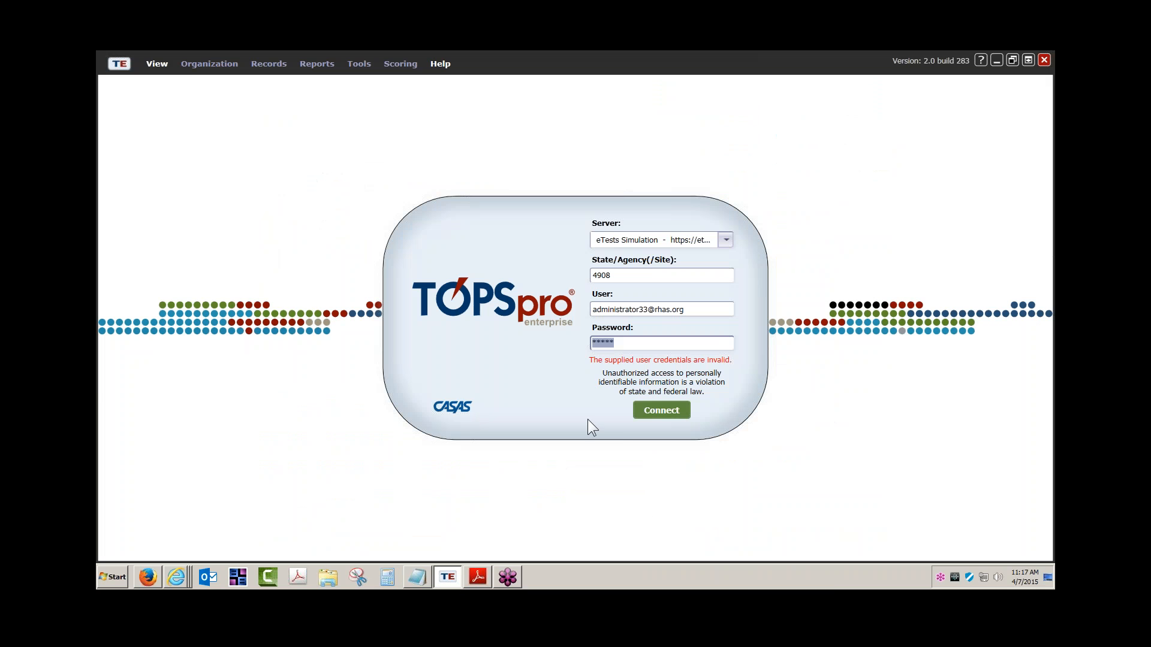
pyautogui.click(662, 414)
pyautogui.doubleClick(640, 344)
pyautogui.write('*****')
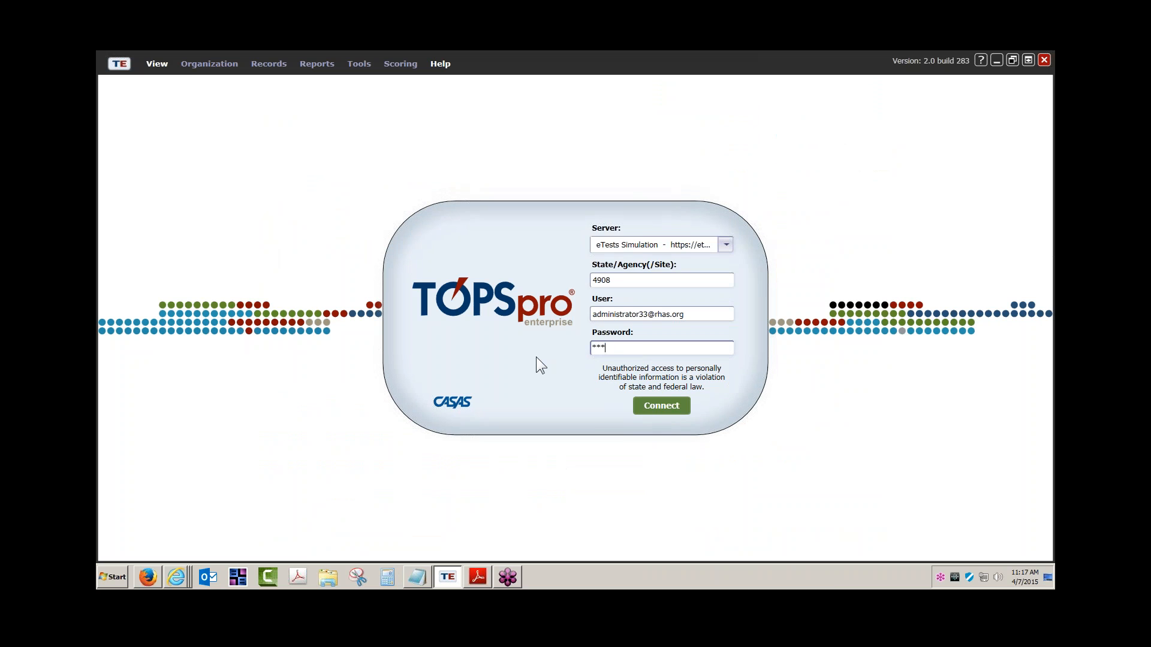
pyautogui.press('Return')
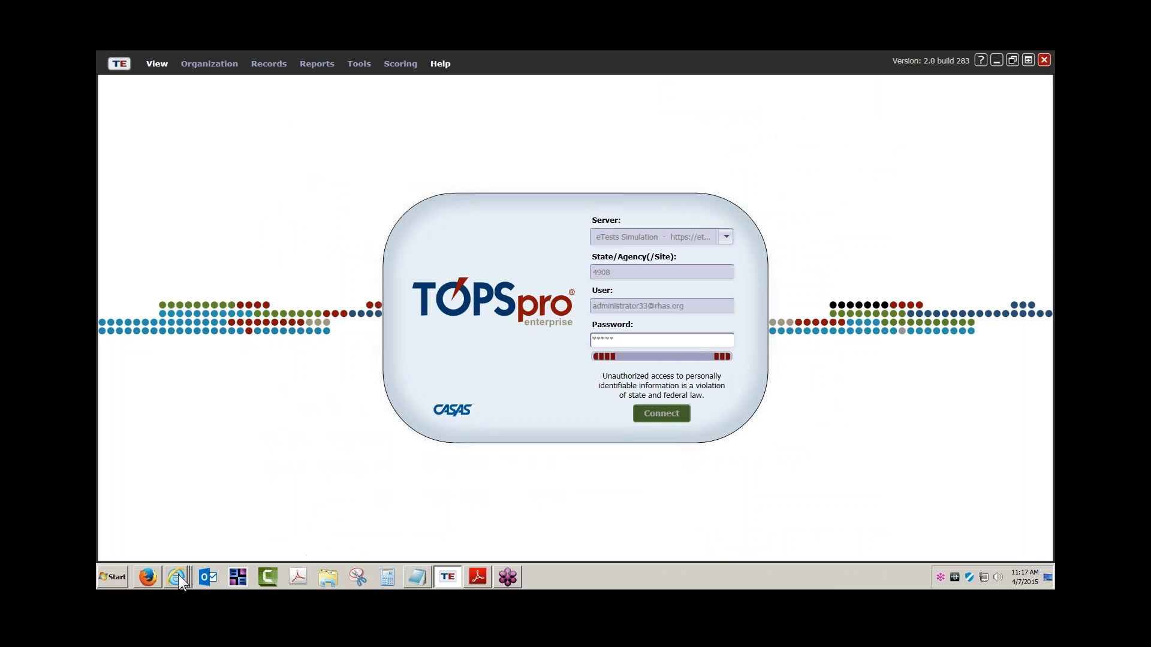
pyautogui.moveTo(178, 574)
pyautogui.click(203, 502)
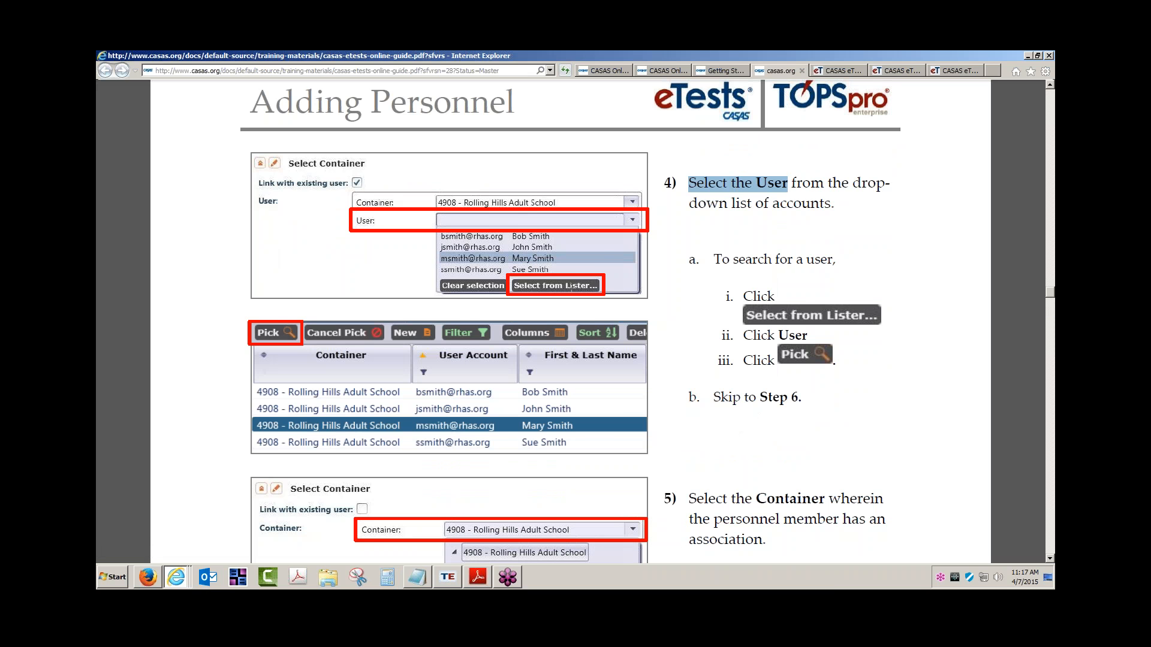
# Clear the 'Select the User' highlight and highlight the step 5 container instruction.
pyautogui.click(807, 324)
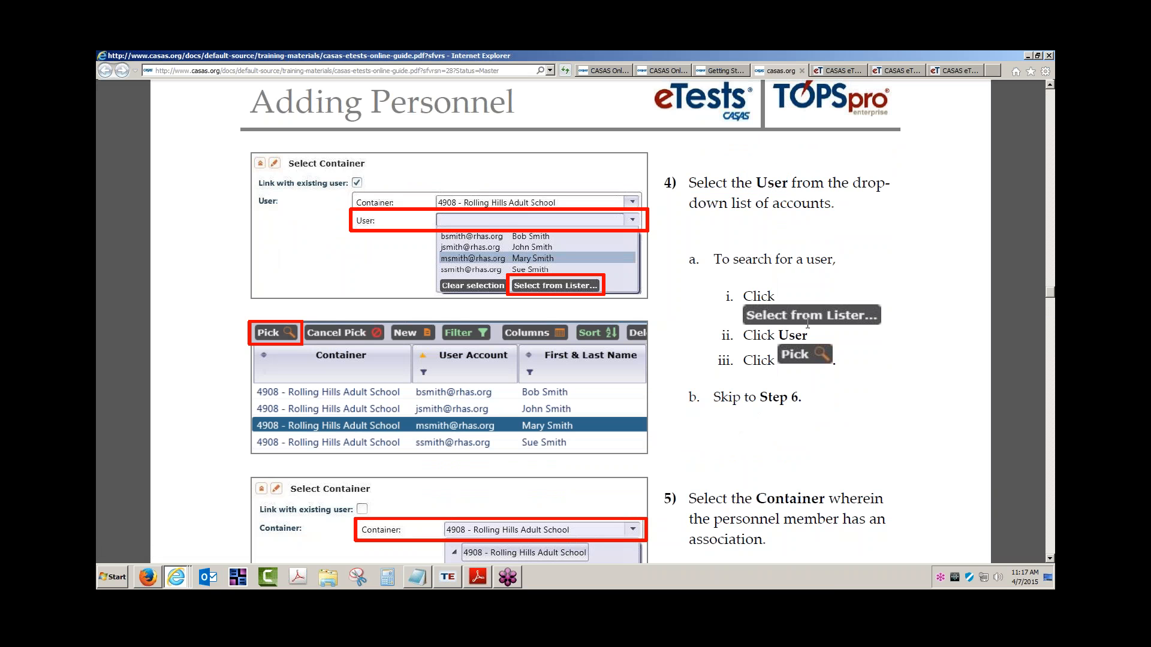
pyautogui.scroll(-3, 808, 323)
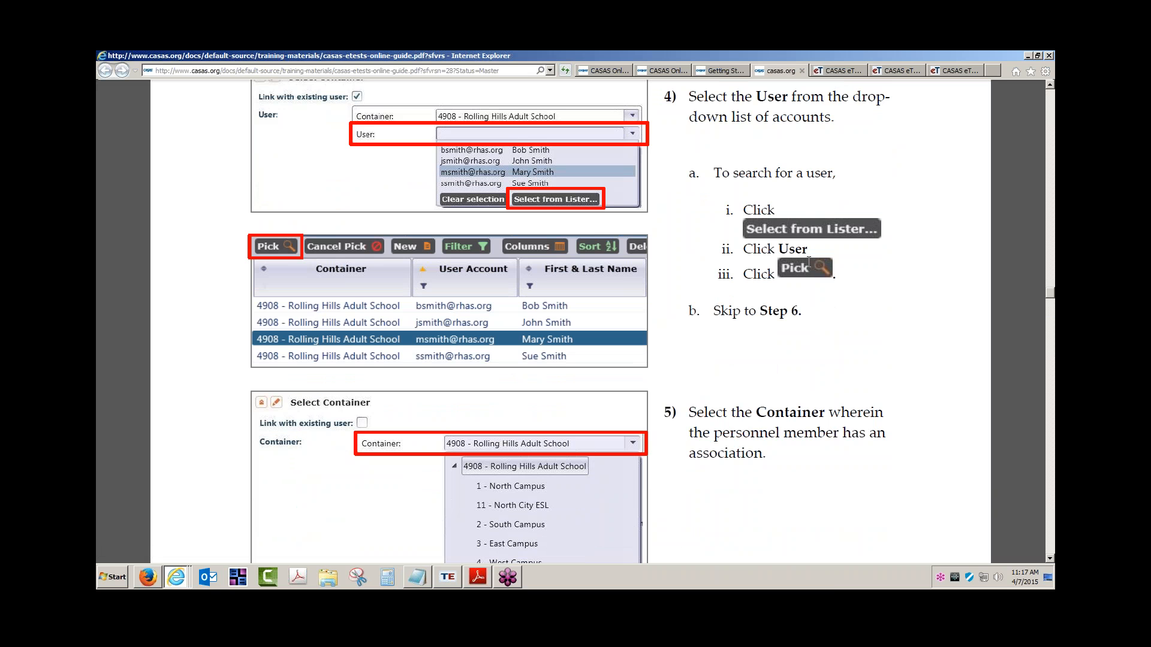
pyautogui.scroll(-2, 809, 261)
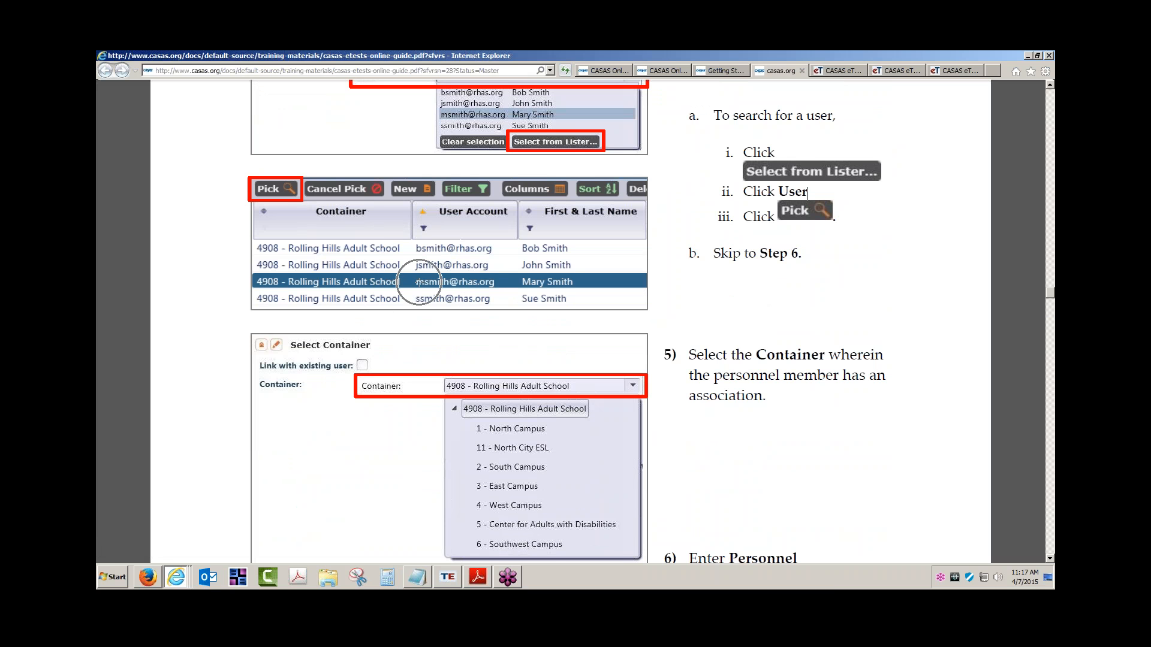
pyautogui.scroll(-3, 544, 323)
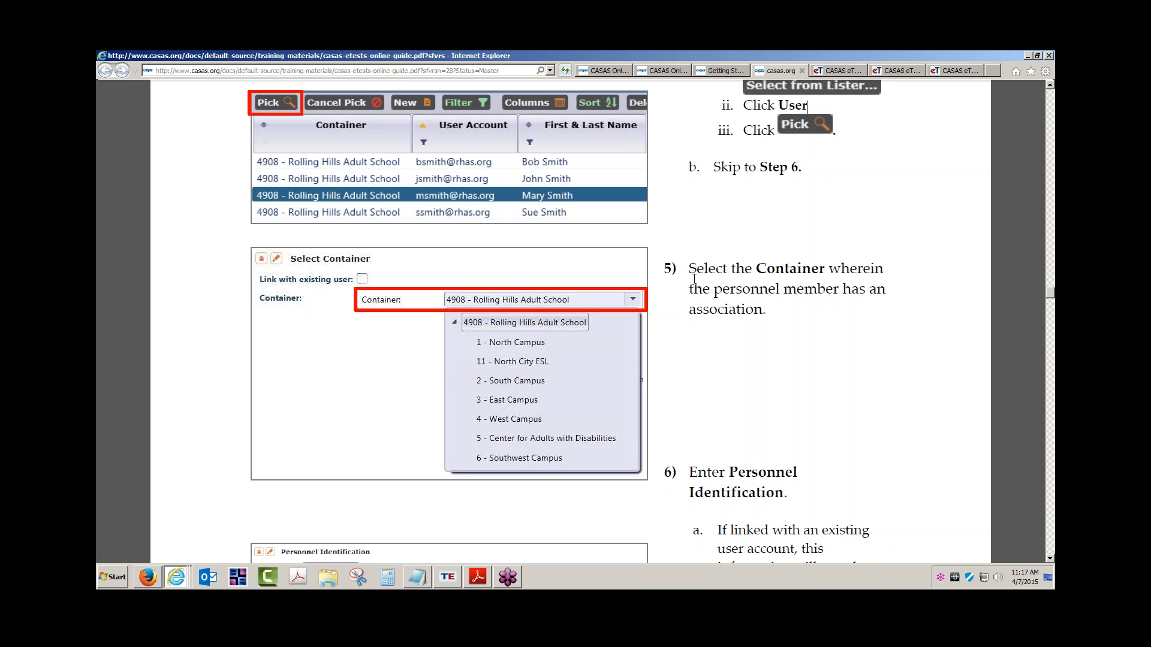
pyautogui.moveTo(662, 272); pyautogui.dragTo(763, 301)
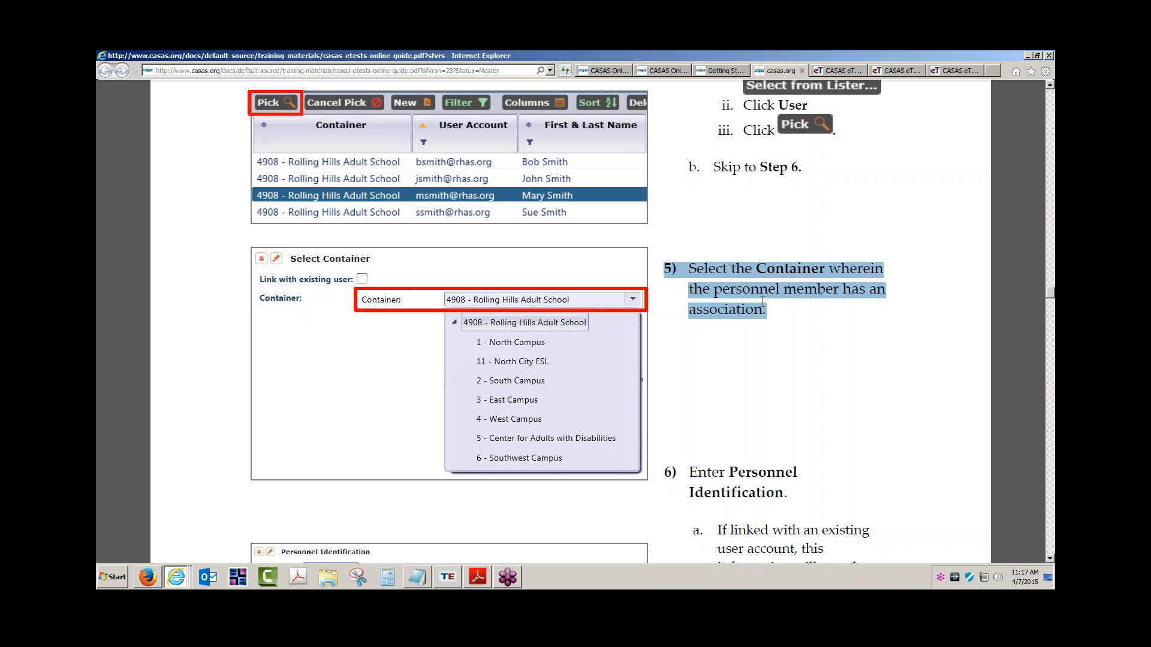
# Highlight the Step 5 reference in the note, then scroll on toward step 6.
pyautogui.scroll(10, 762, 301)
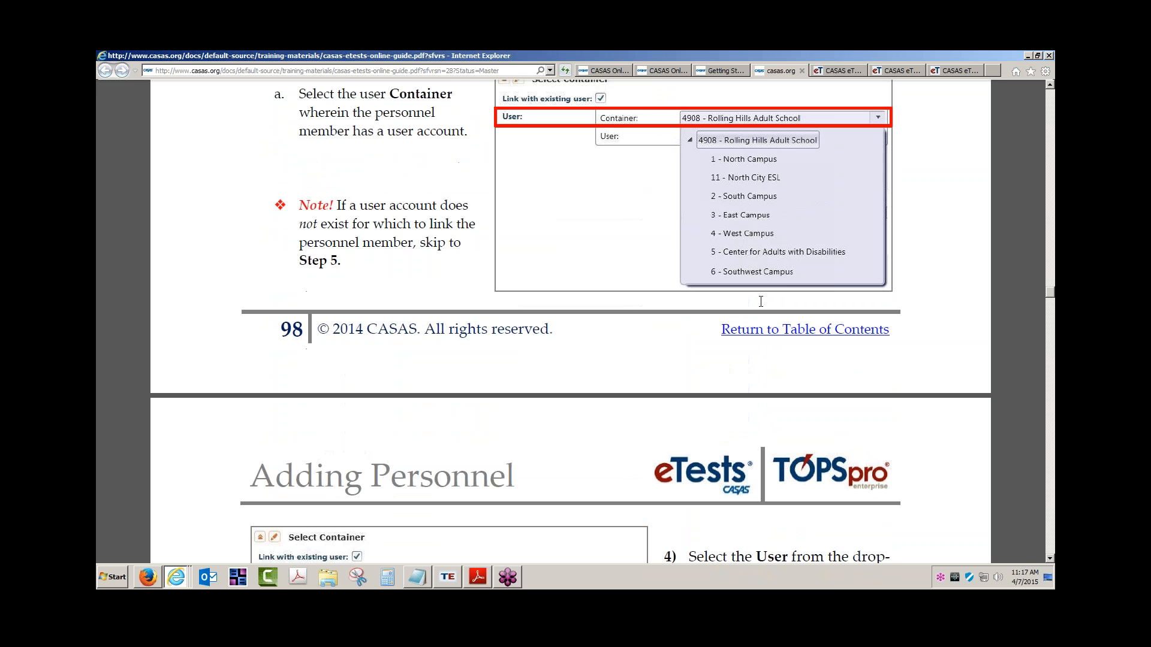
pyautogui.moveTo(326, 262); pyautogui.dragTo(341, 262)
pyautogui.scroll(-5, 651, 303)
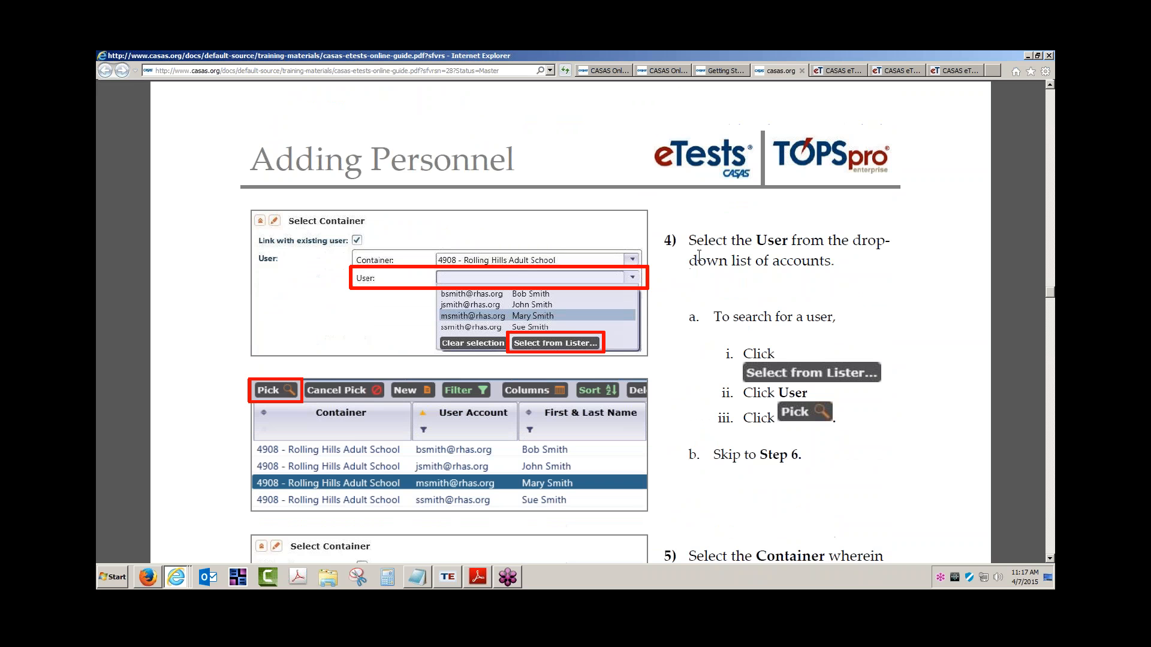
pyautogui.scroll(-4, 759, 246)
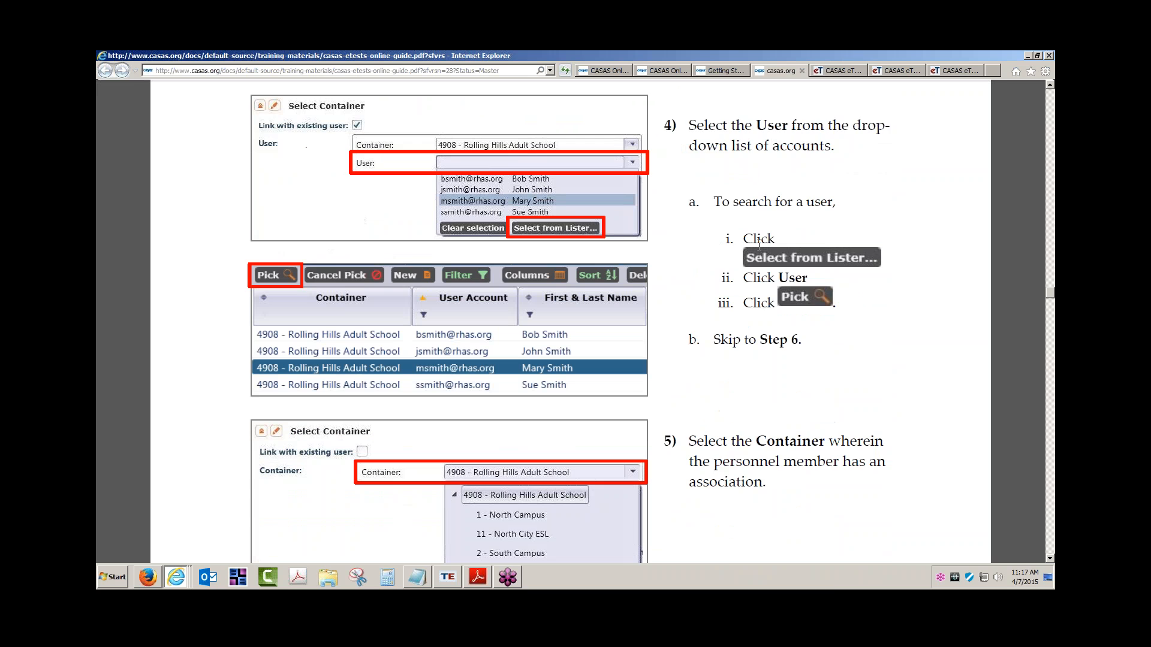
pyautogui.scroll(-3, 759, 245)
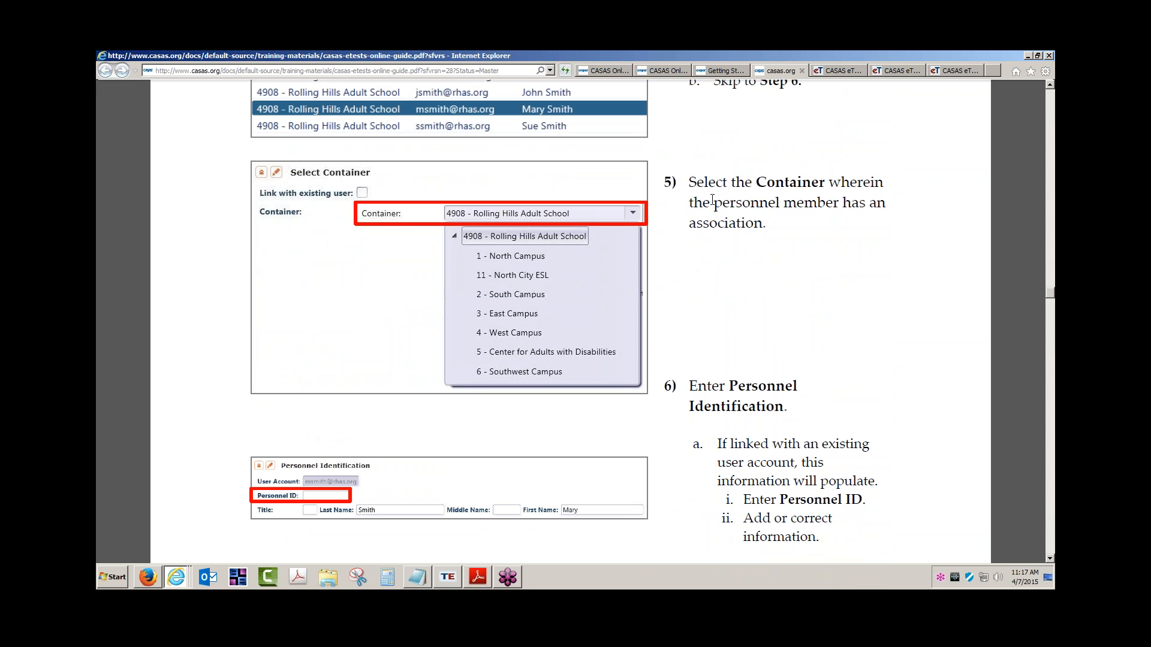
# Point out the linked-account Personnel Identification example in step 6.
pyautogui.scroll(-4, 712, 200)
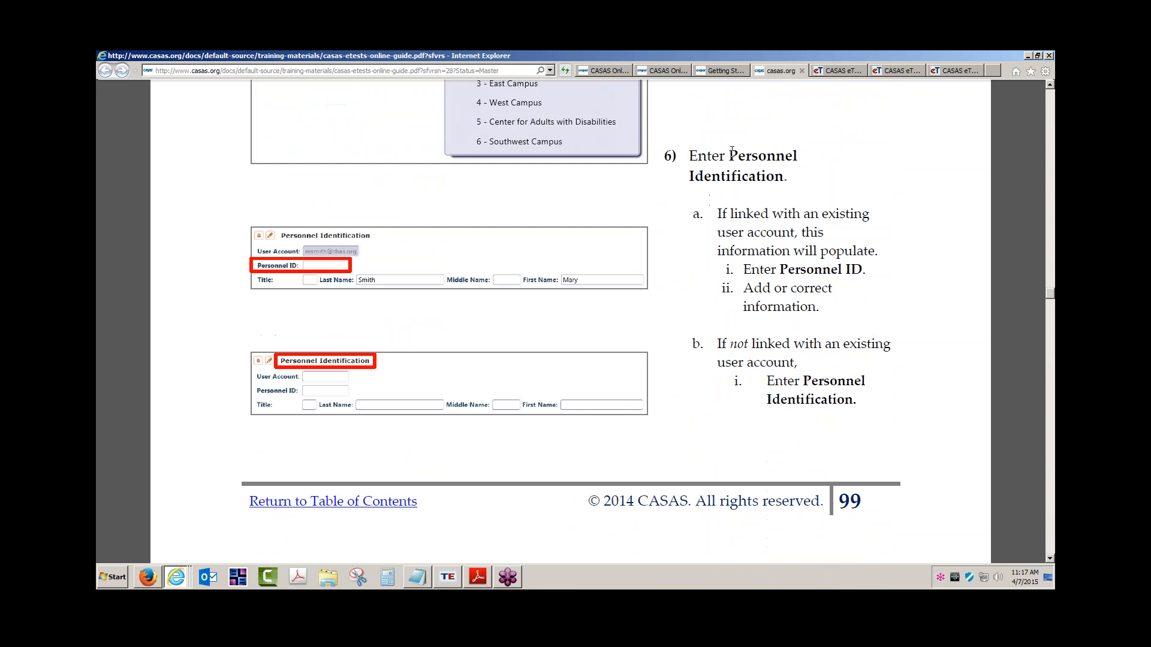
pyautogui.click(307, 265)
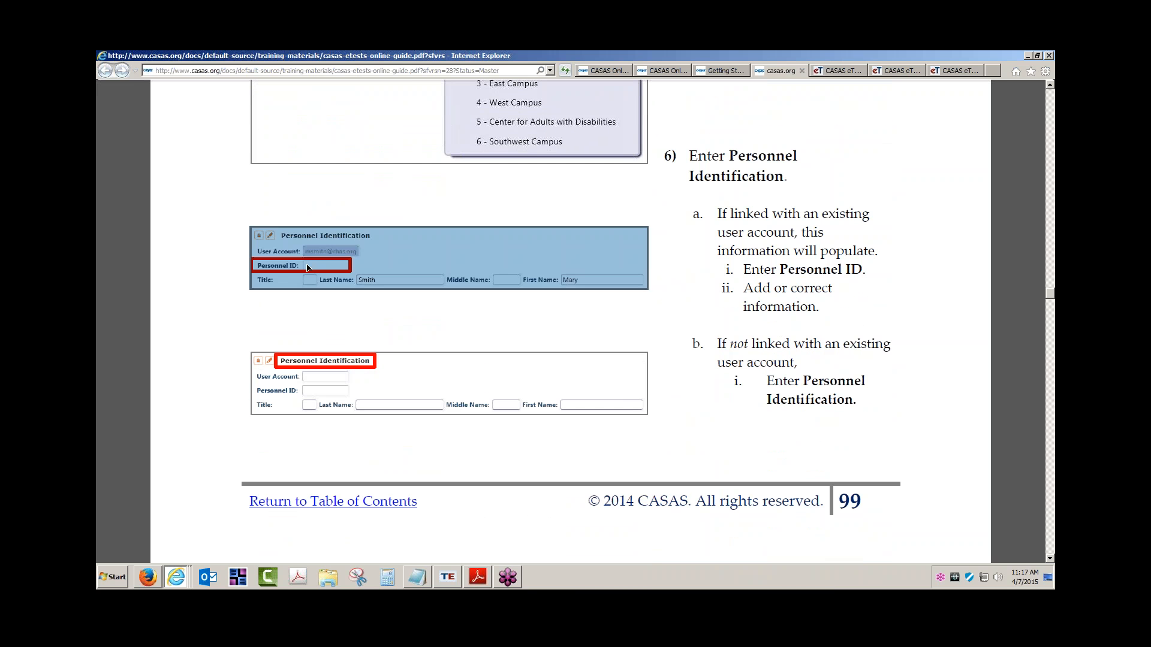
pyautogui.click(333, 252)
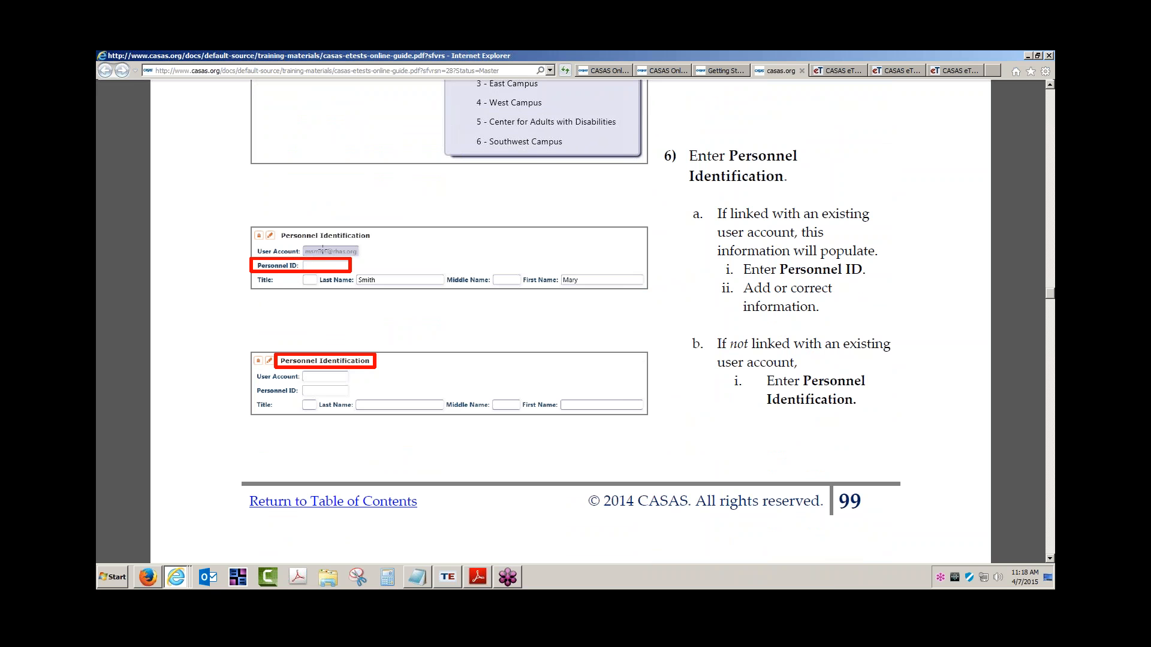
pyautogui.click(318, 248)
pyautogui.click(320, 250)
pyautogui.click(312, 265)
pyautogui.click(310, 266)
pyautogui.click(310, 266)
# Highlight the step 6a linked-account sentence and the 'Enter Personnel ID' line.
pyautogui.moveTo(717, 214); pyautogui.dragTo(828, 246)
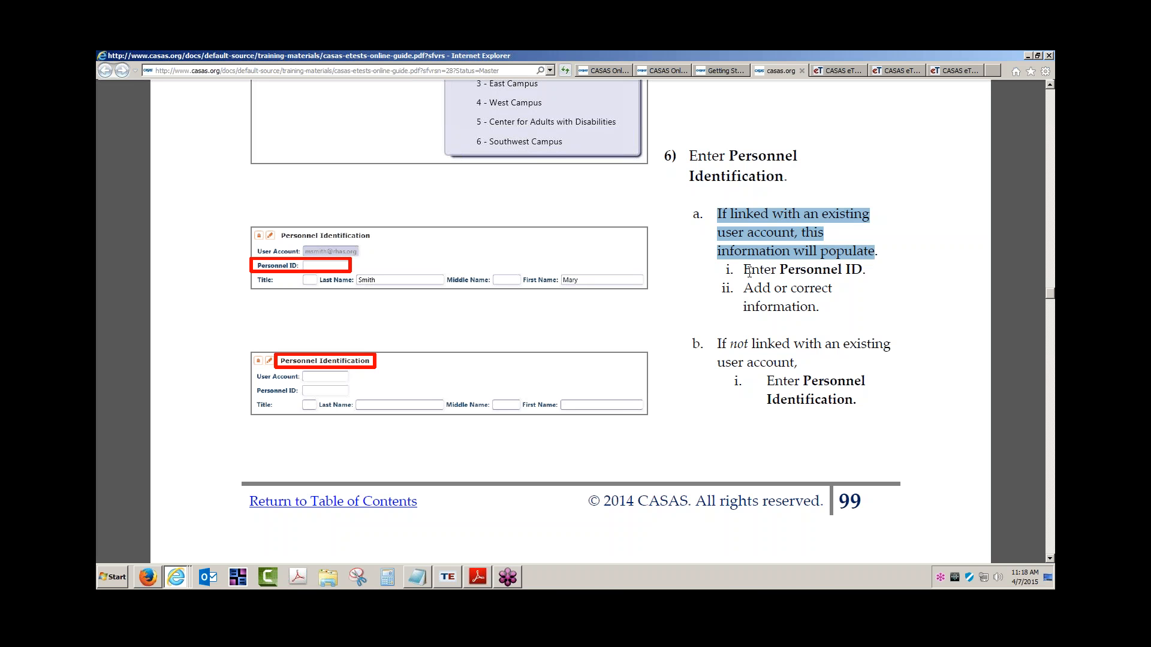
pyautogui.moveTo(751, 270); pyautogui.dragTo(867, 271)
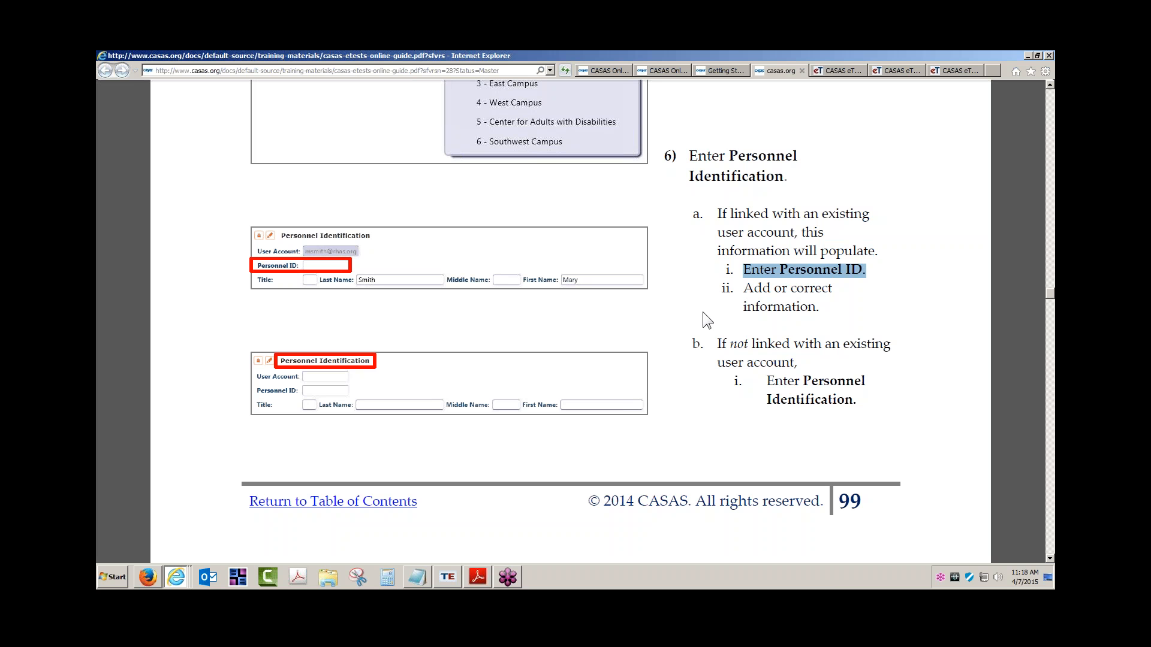
pyautogui.click(779, 294)
pyautogui.scroll(-2, 779, 294)
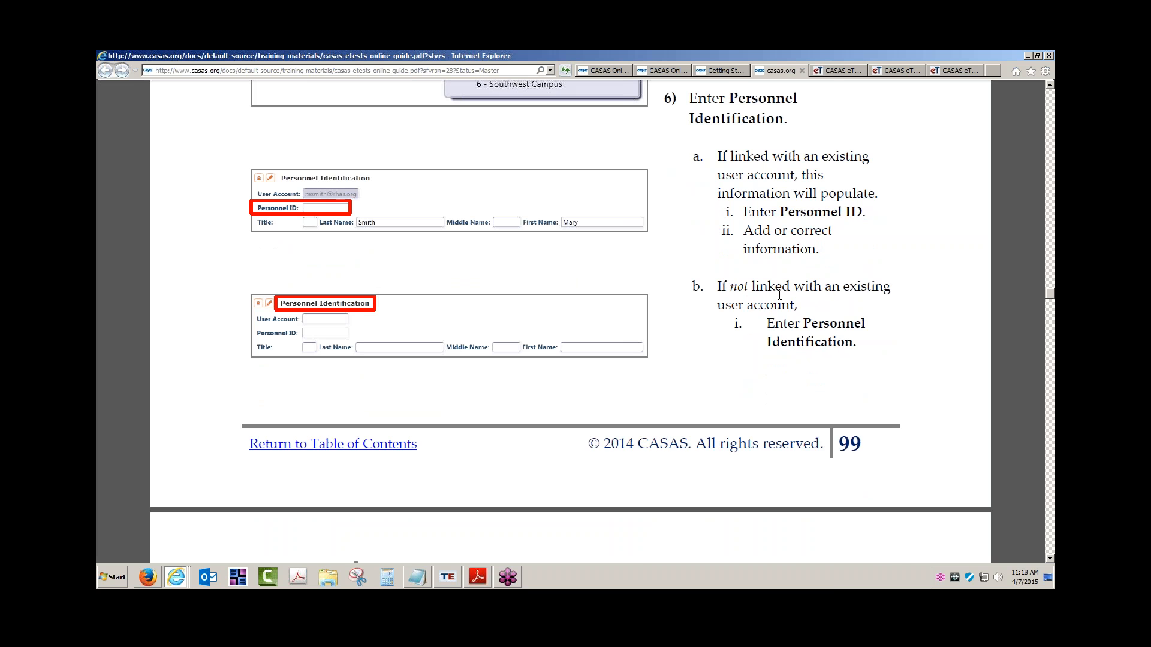
# Highlight the step 6b unlinked-account instruction, then scroll down to step 7 'Click Save'.
pyautogui.scroll(-2, 779, 295)
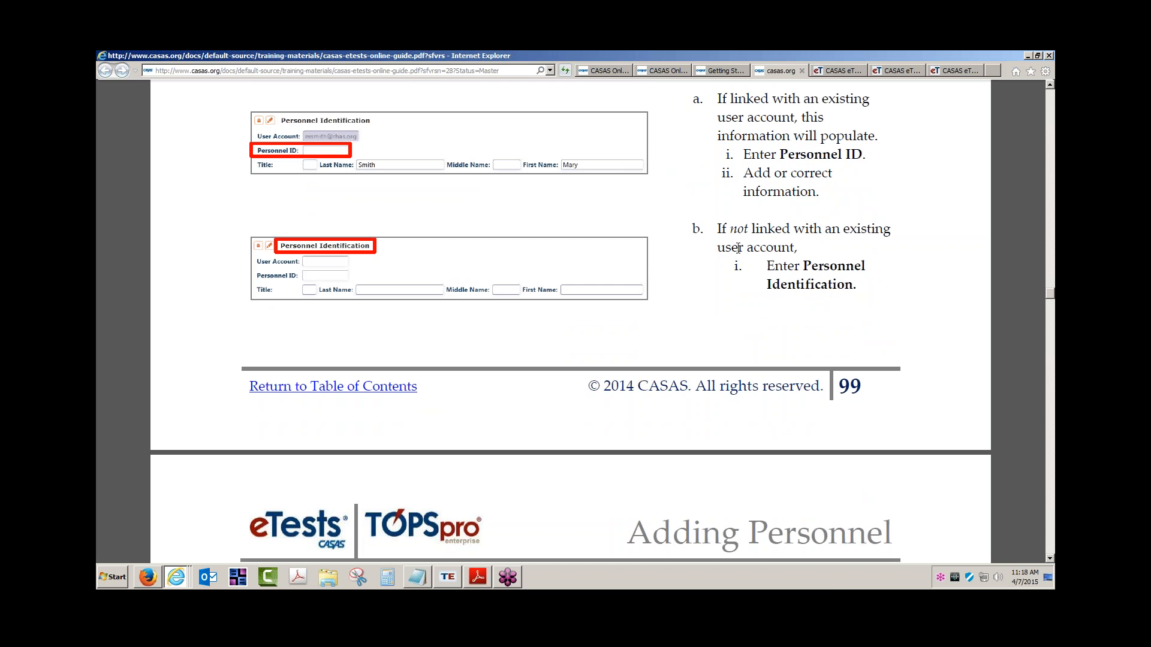
pyautogui.moveTo(774, 266); pyautogui.dragTo(803, 277)
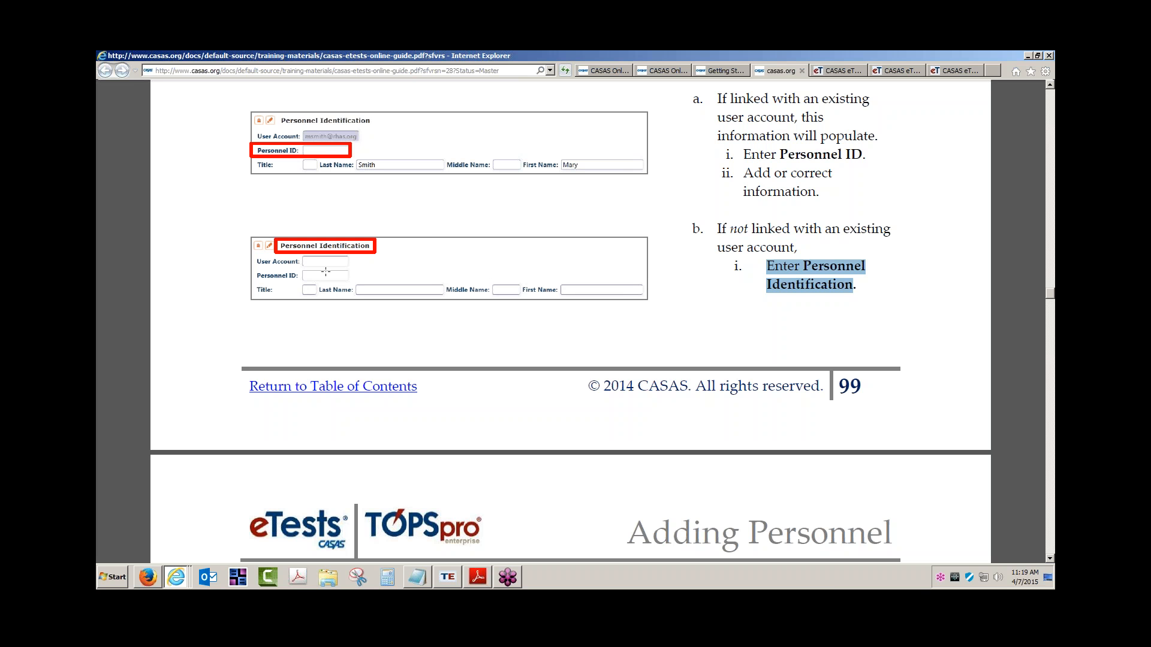
pyautogui.click(544, 333)
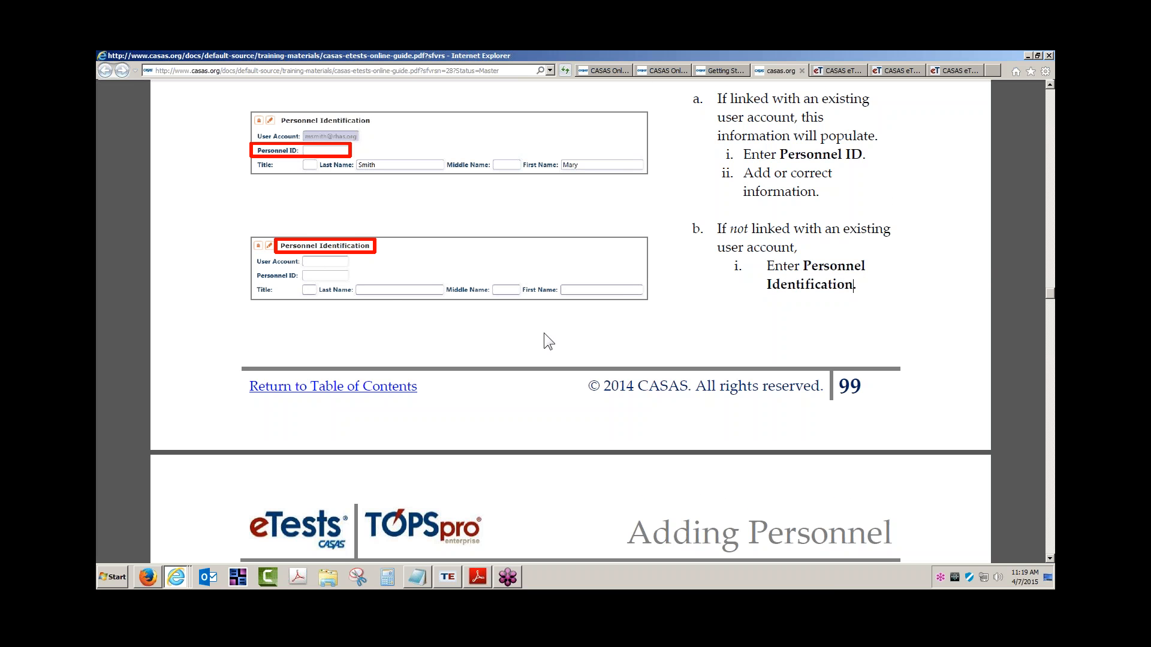
pyautogui.scroll(-5, 545, 336)
pyautogui.scroll(-2, 543, 331)
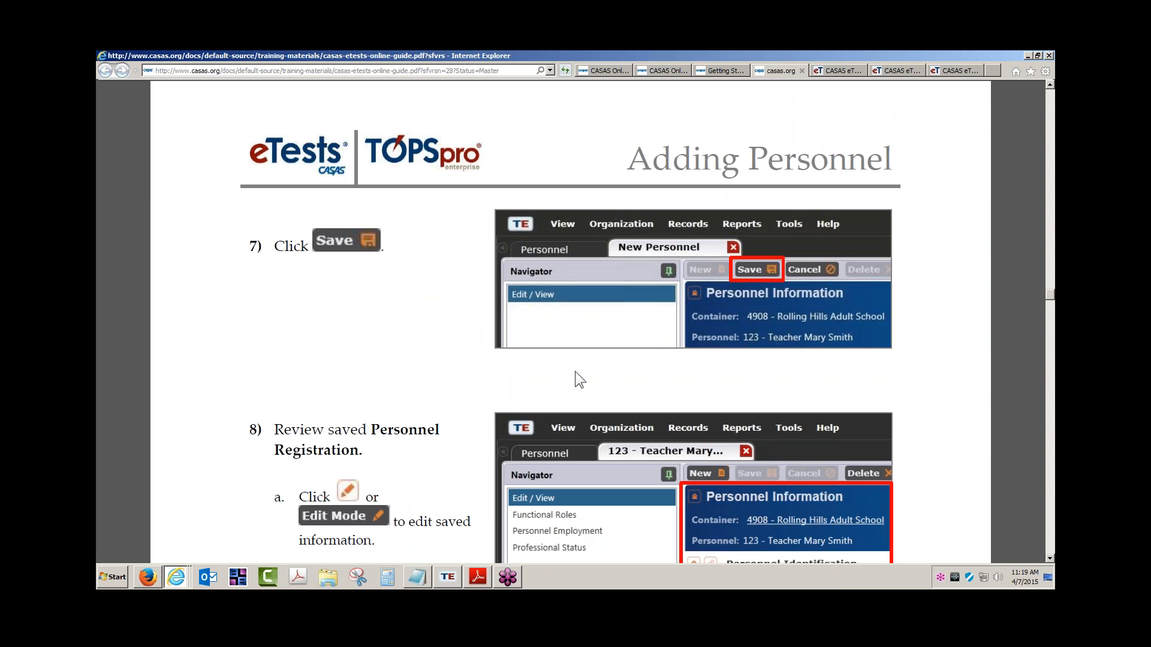
# Read through steps 8 and 9 on Functional Roles, then switch back to TOPSpro Enterprise.
pyautogui.scroll(-1, 576, 373)
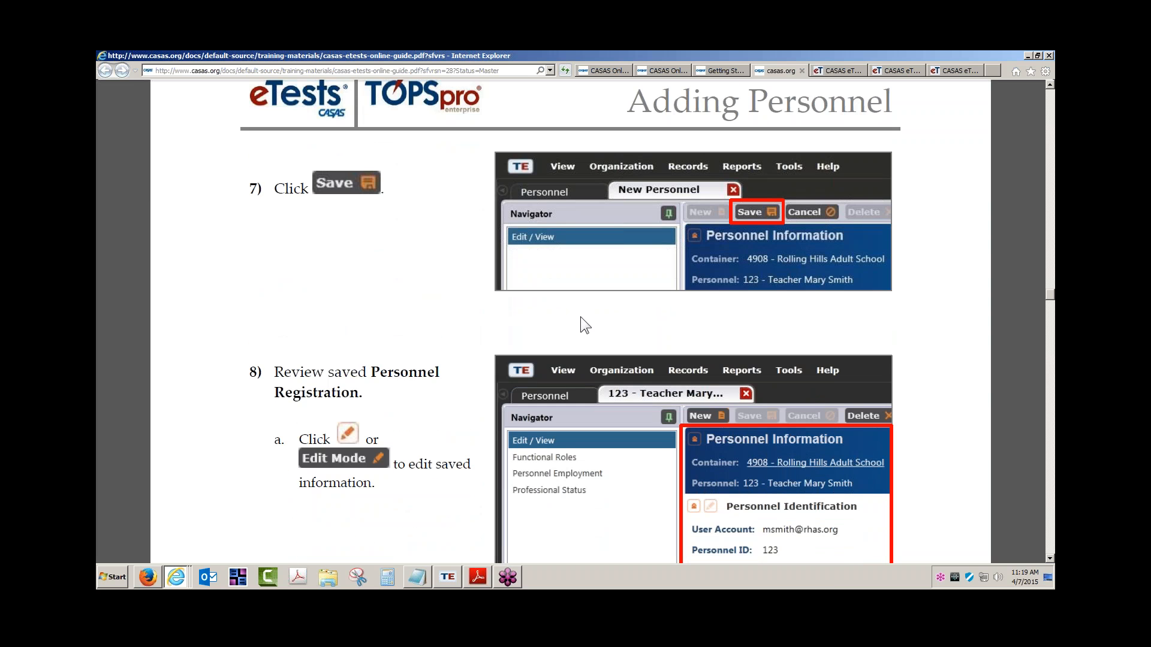
pyautogui.scroll(-1, 580, 316)
pyautogui.scroll(-4, 704, 198)
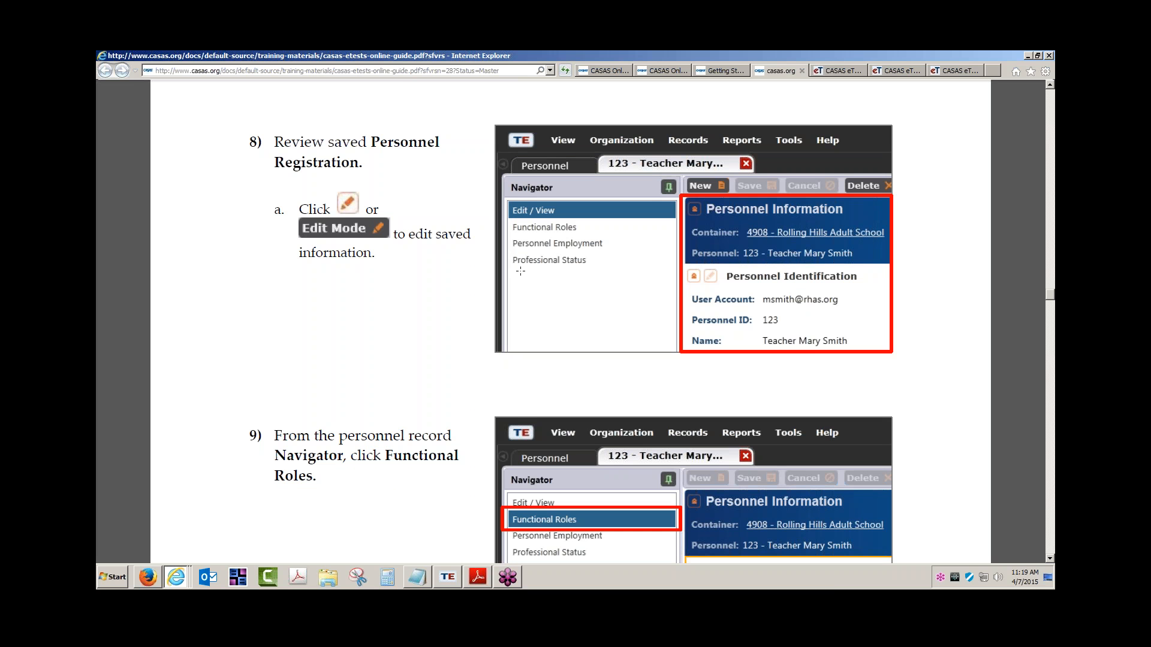
pyautogui.scroll(-4, 754, 278)
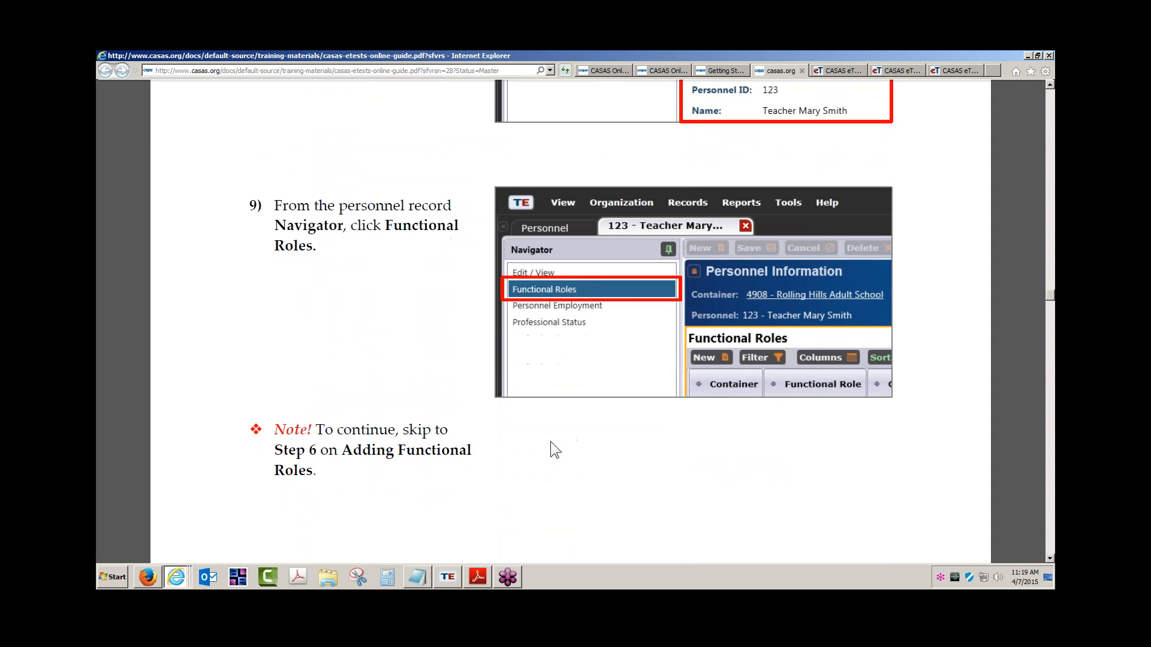
pyautogui.click(441, 577)
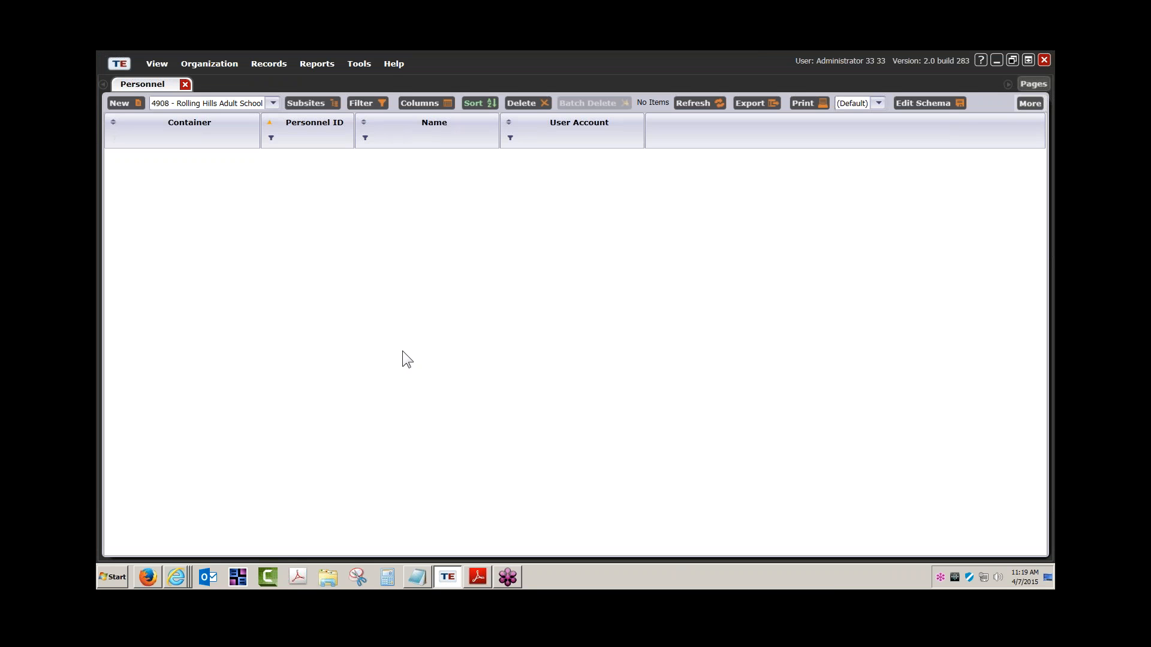
# Include subsite personnel, open the first teacher record, and show its Functional Roles list.
pyautogui.click(325, 100)
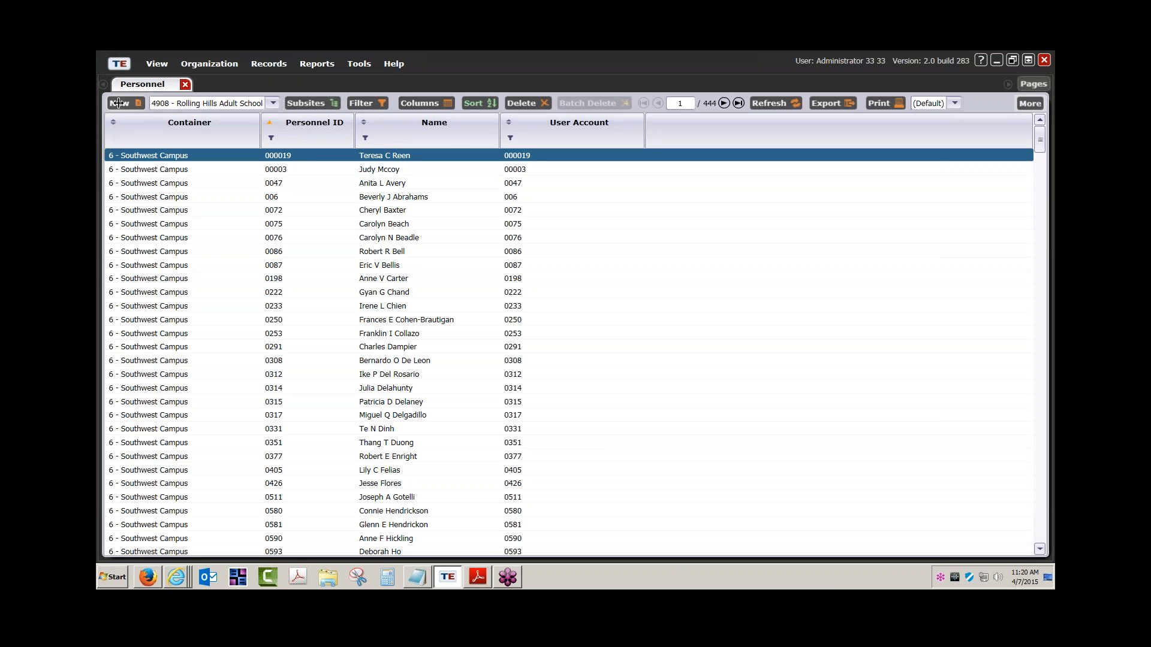
pyautogui.doubleClick(394, 156)
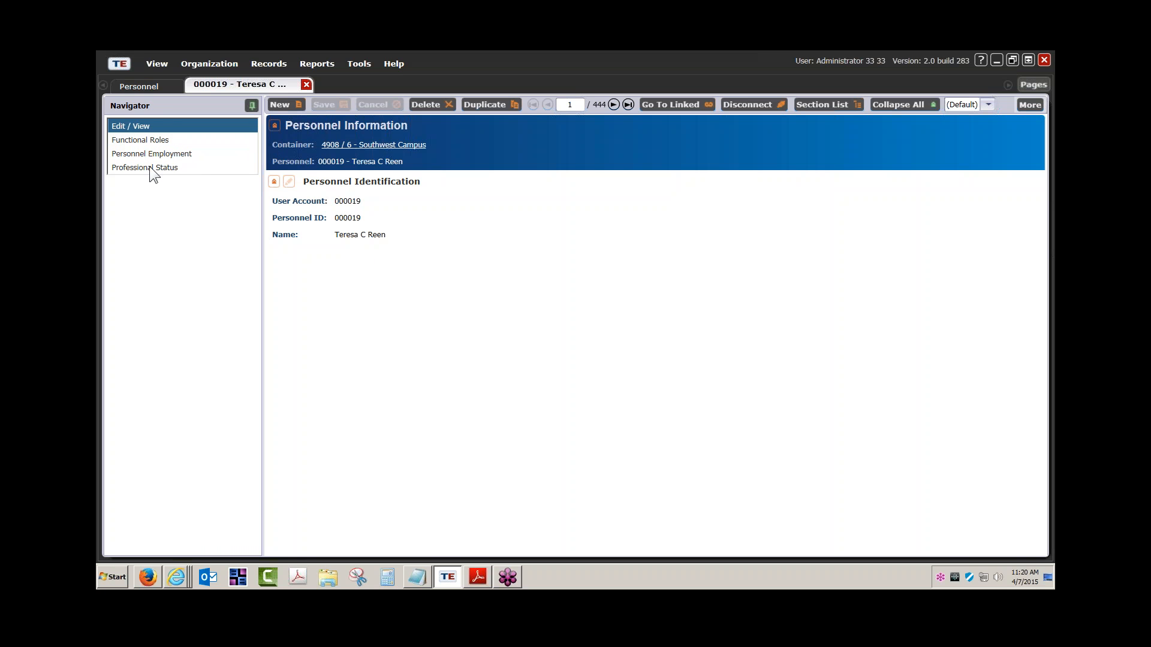
pyautogui.click(145, 141)
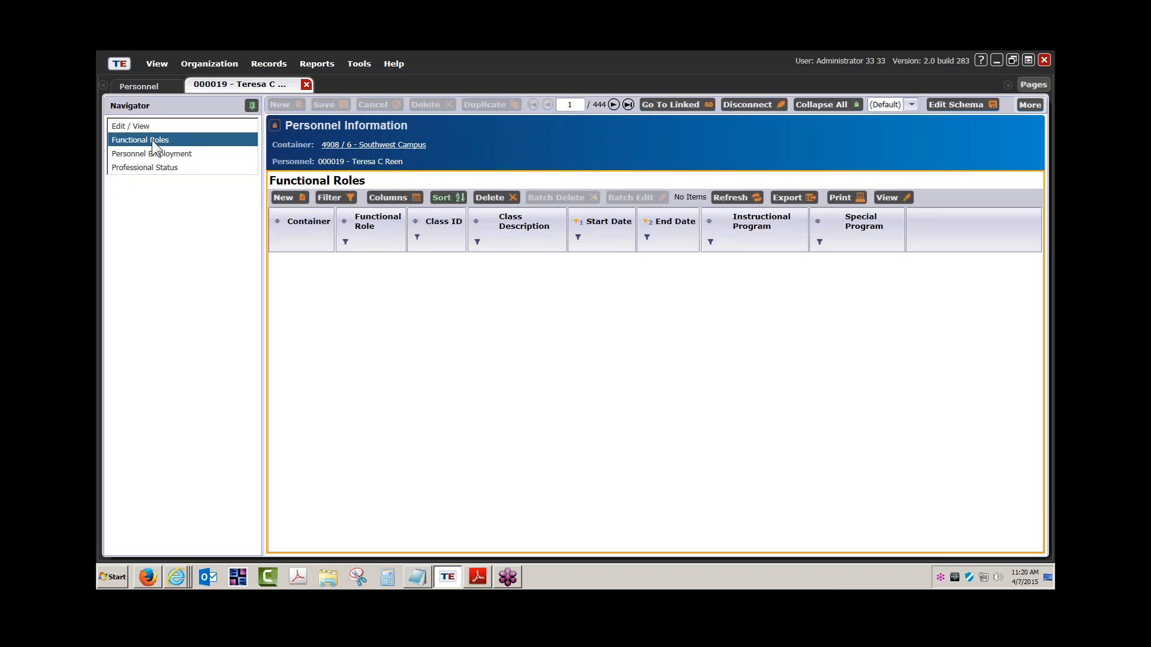
# Add a new functional role from the teacher's Functional Roles grid.
pyautogui.click(284, 198)
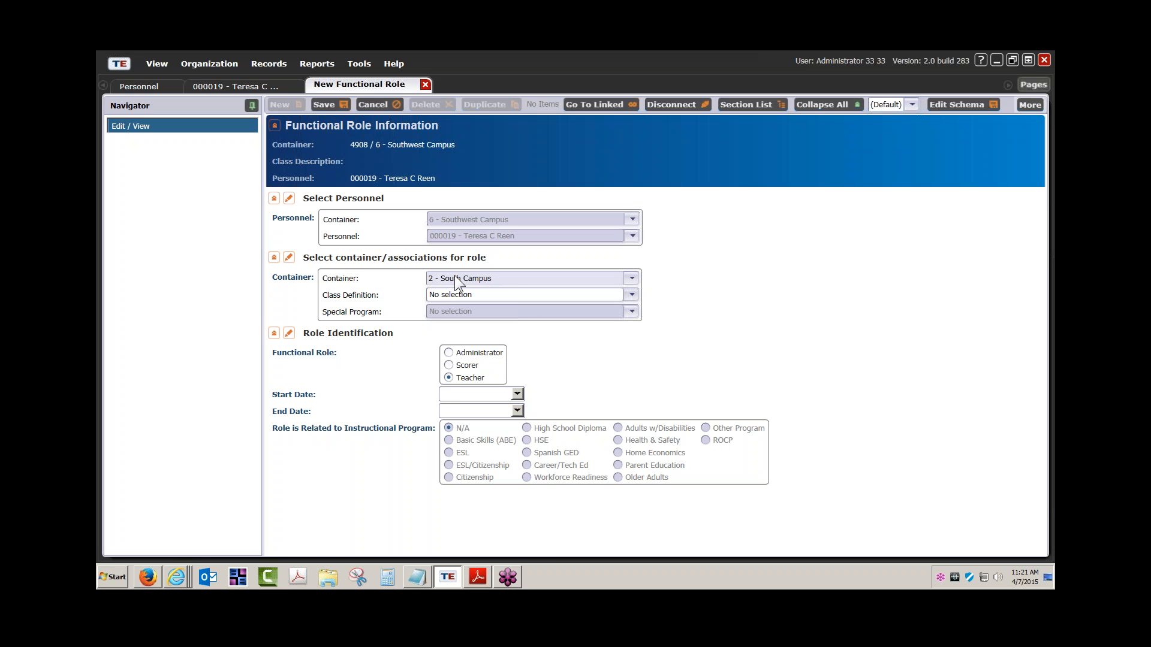
# Save a Teacher role in 11 - North City ESL, class 110 - Low Beginning, from 1/12/2015 to 4/17/2015.
pyautogui.click(631, 296)
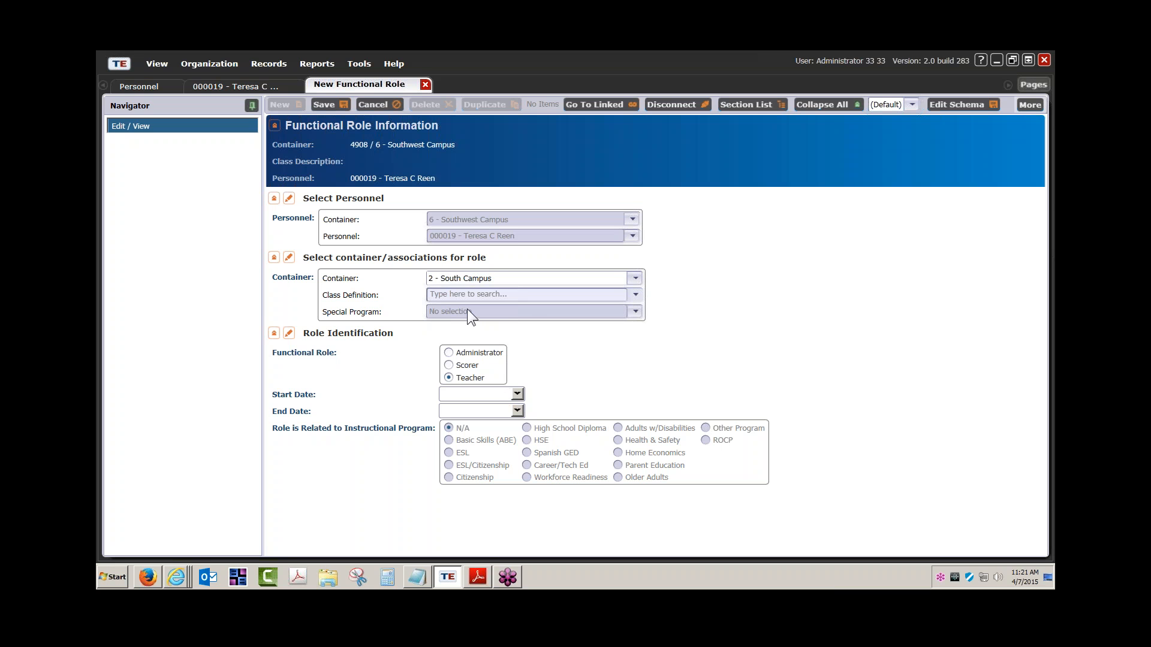
pyautogui.click(638, 279)
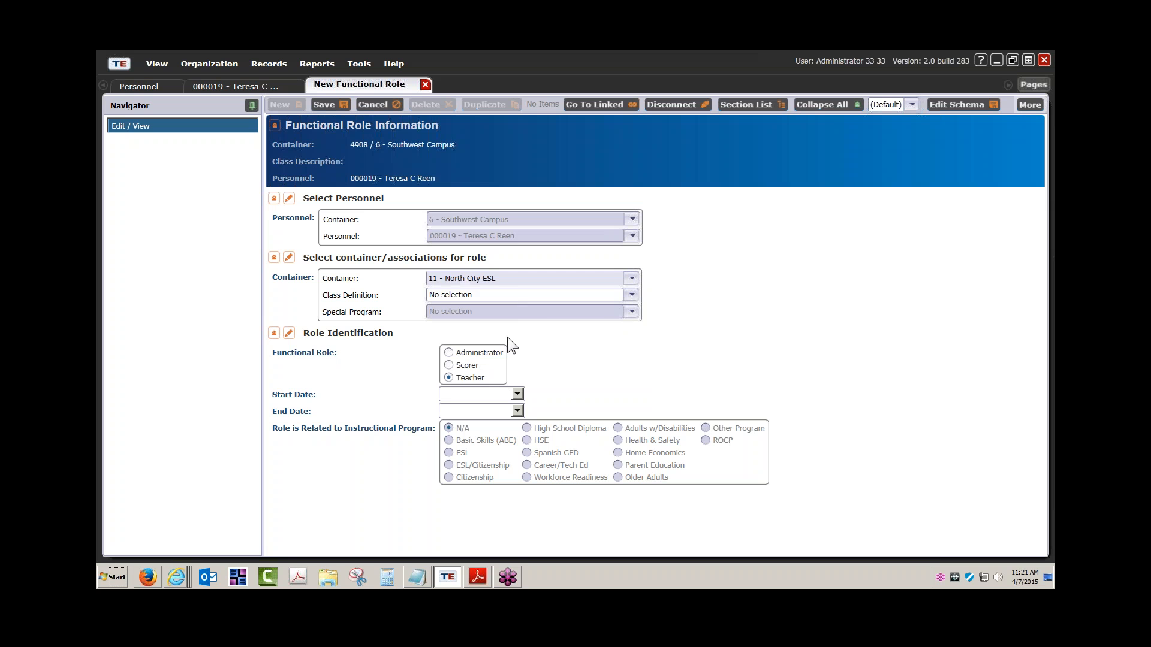
pyautogui.click(631, 295)
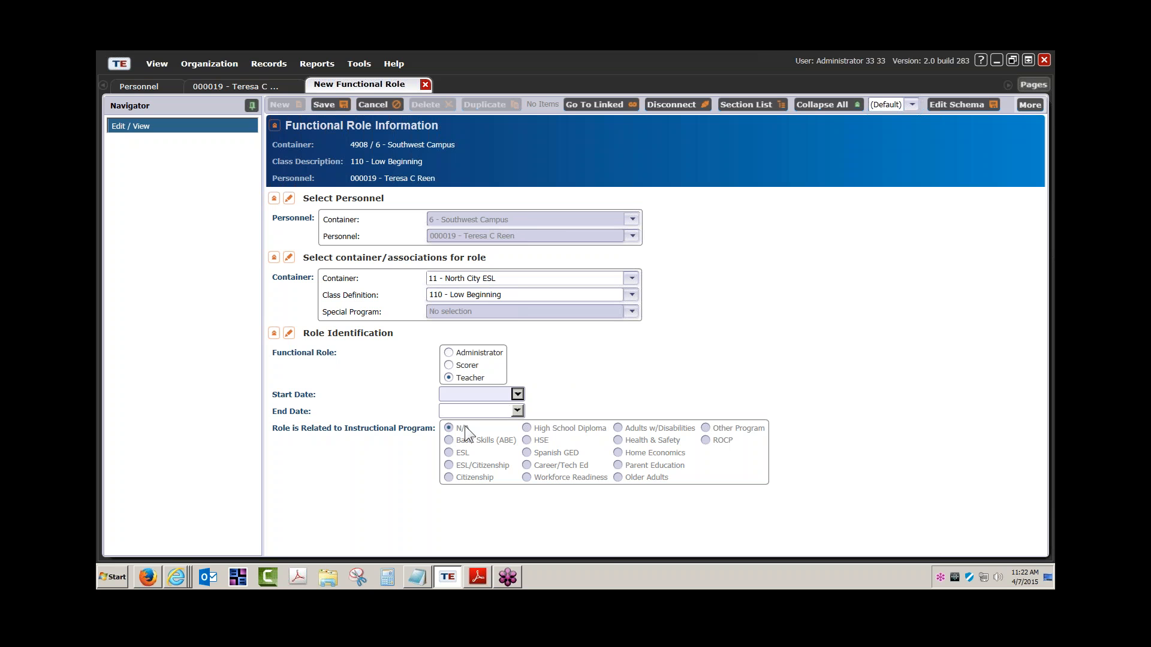
pyautogui.click(473, 475)
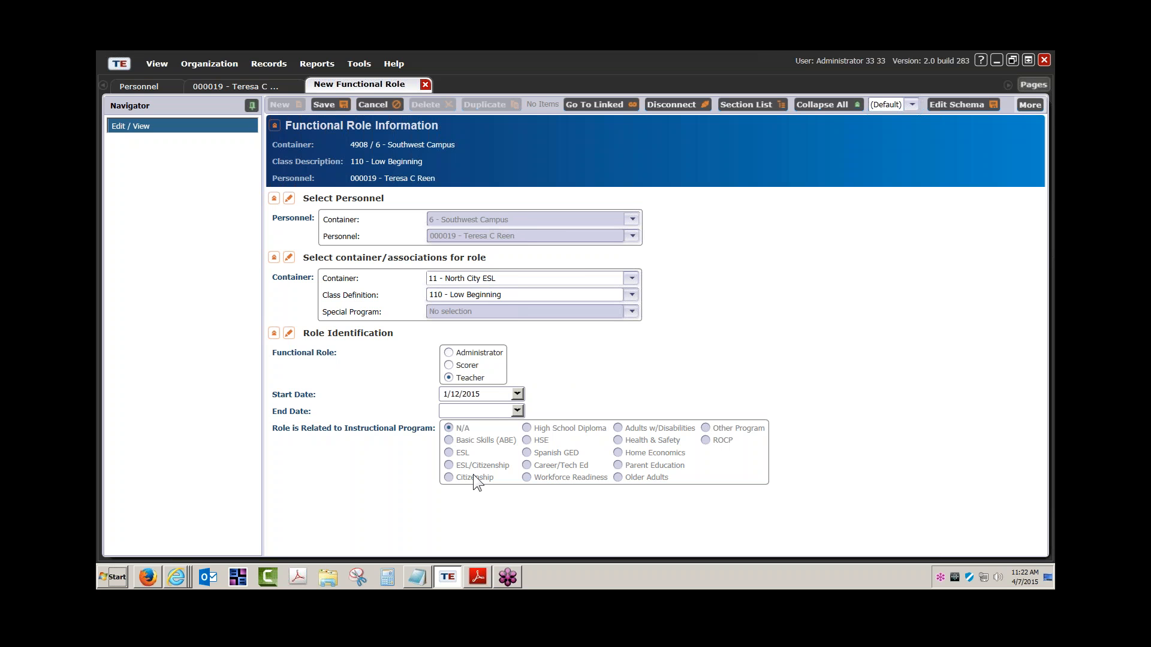
pyautogui.click(517, 411)
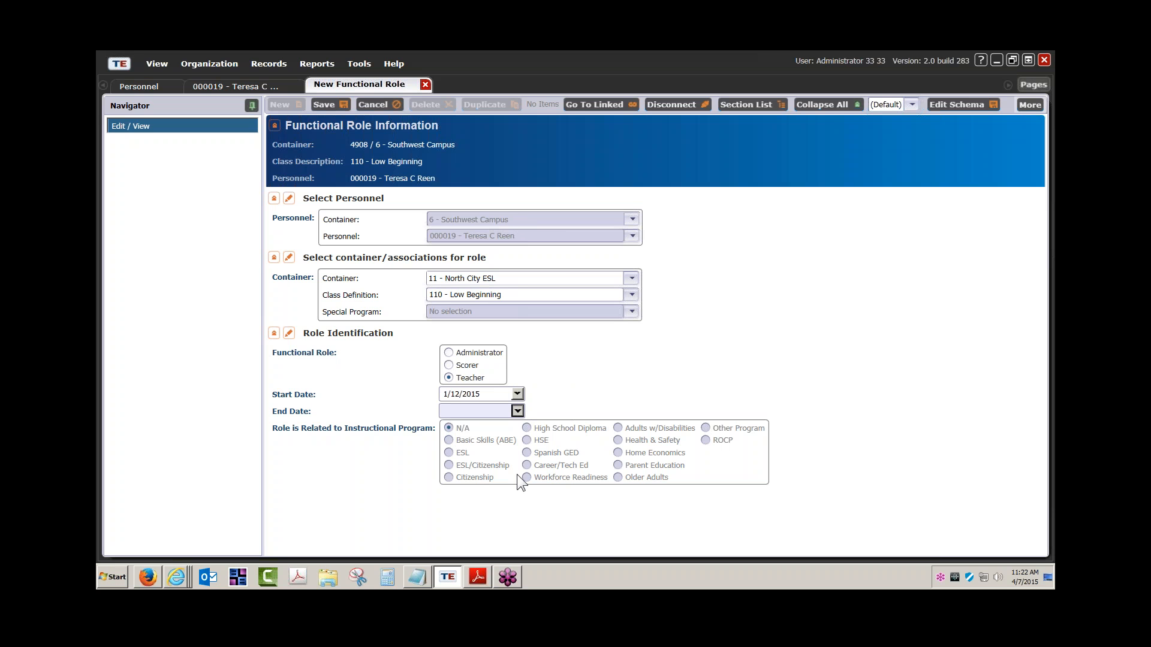
pyautogui.click(544, 489)
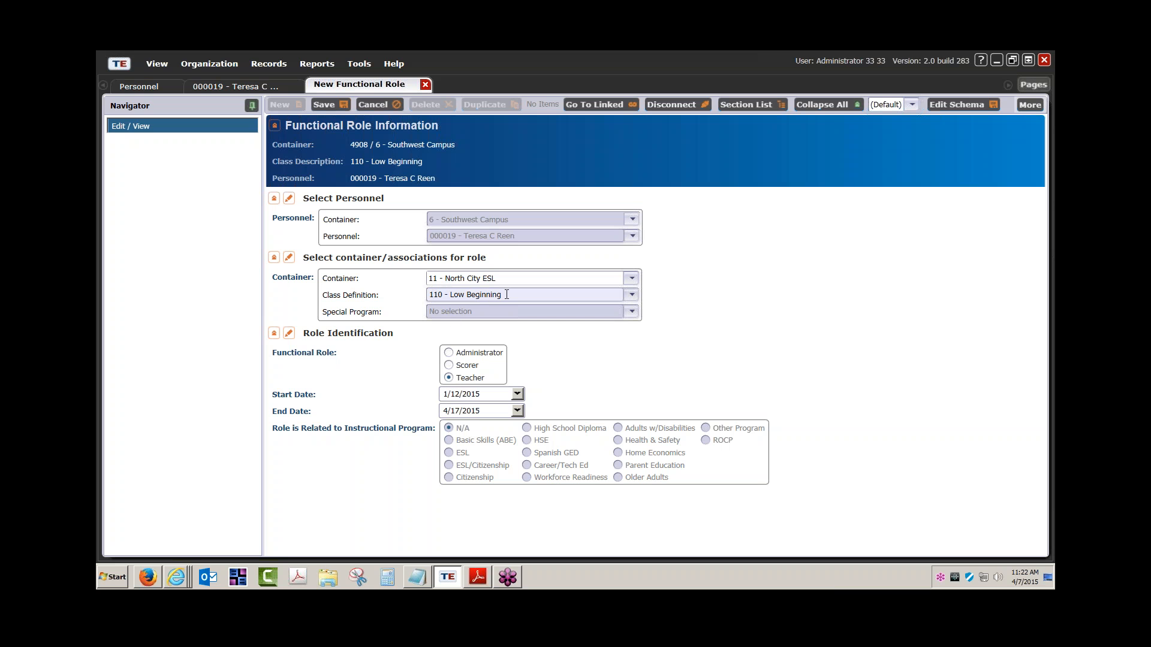
pyautogui.click(332, 105)
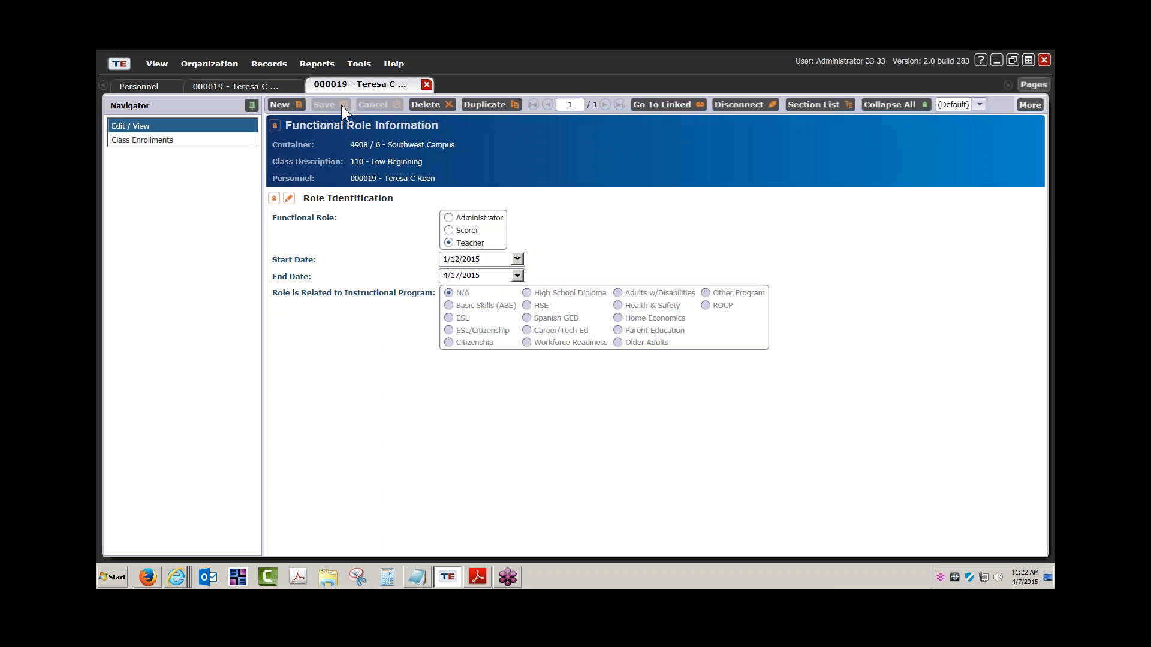
# Close the saved role record and dismiss the browser's recent-pages jump list.
pyautogui.click(427, 85)
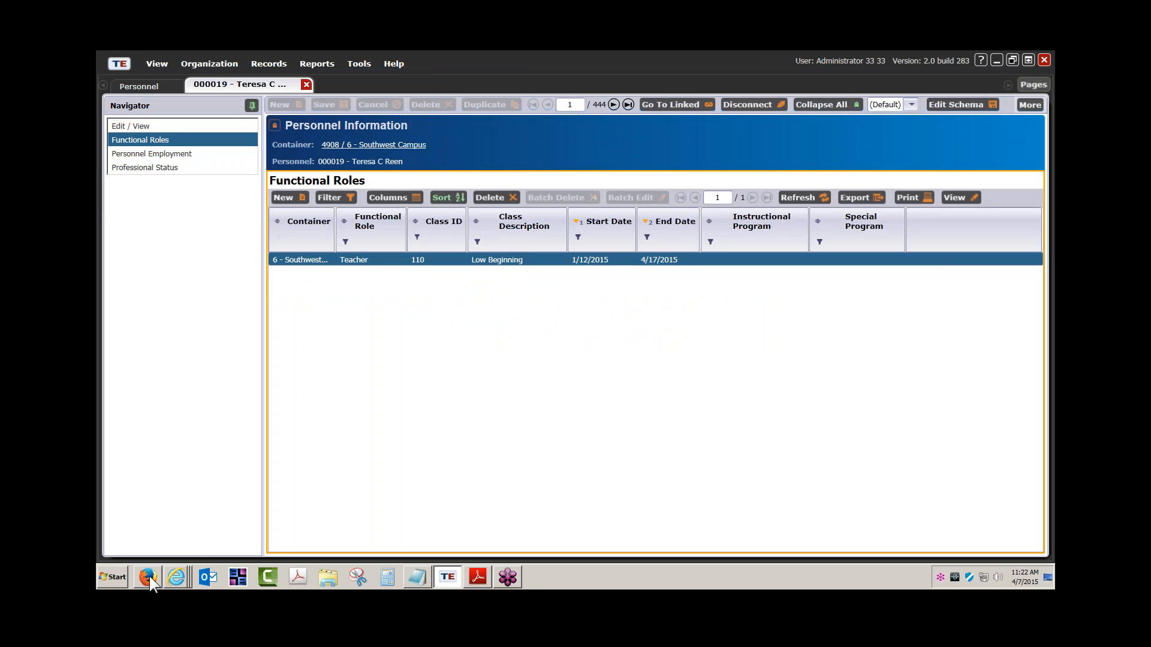
pyautogui.rightClick(185, 573)
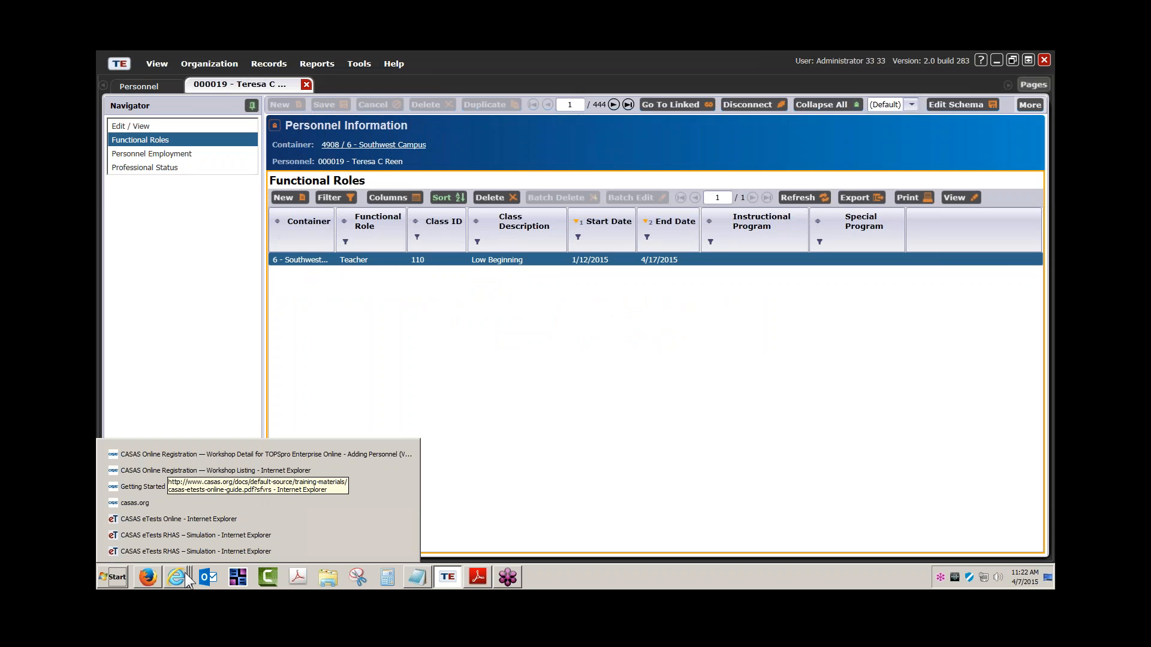
pyautogui.click(458, 365)
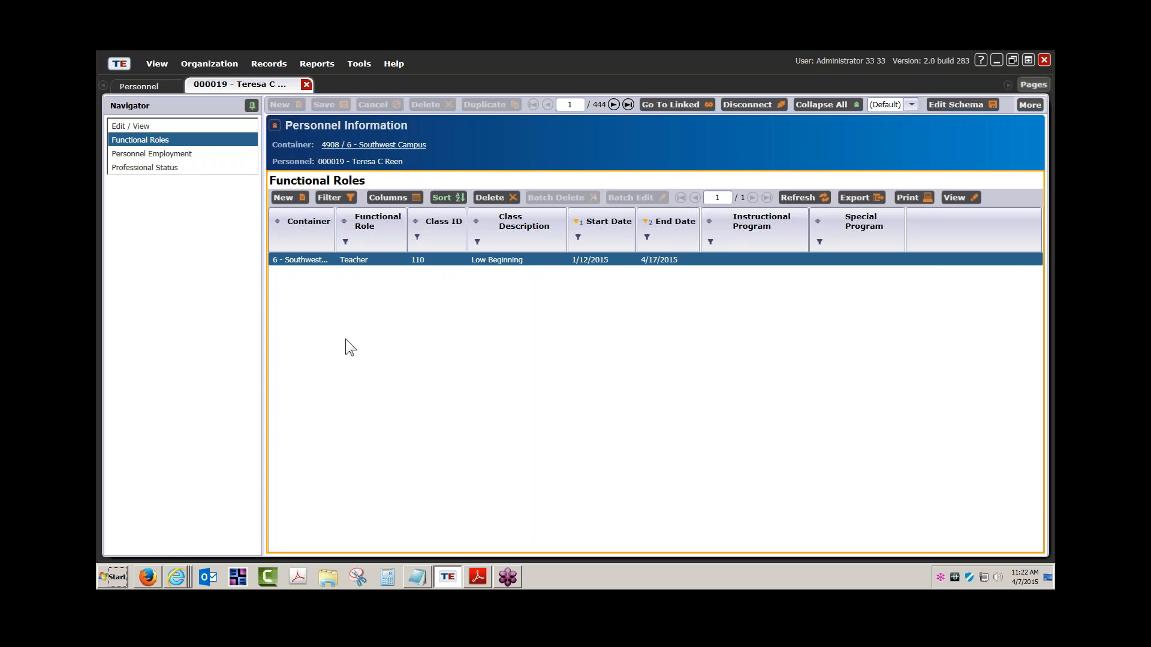
# Start a new employment record for the teacher and discard it unsaved.
pyautogui.click(161, 155)
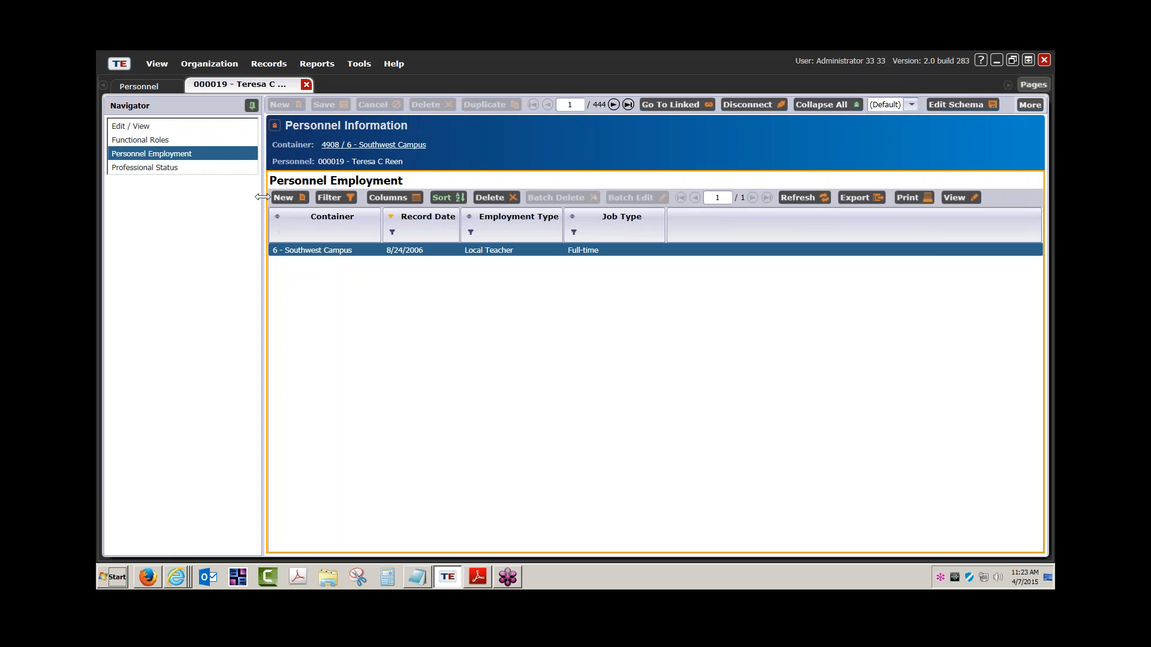
pyautogui.click(291, 198)
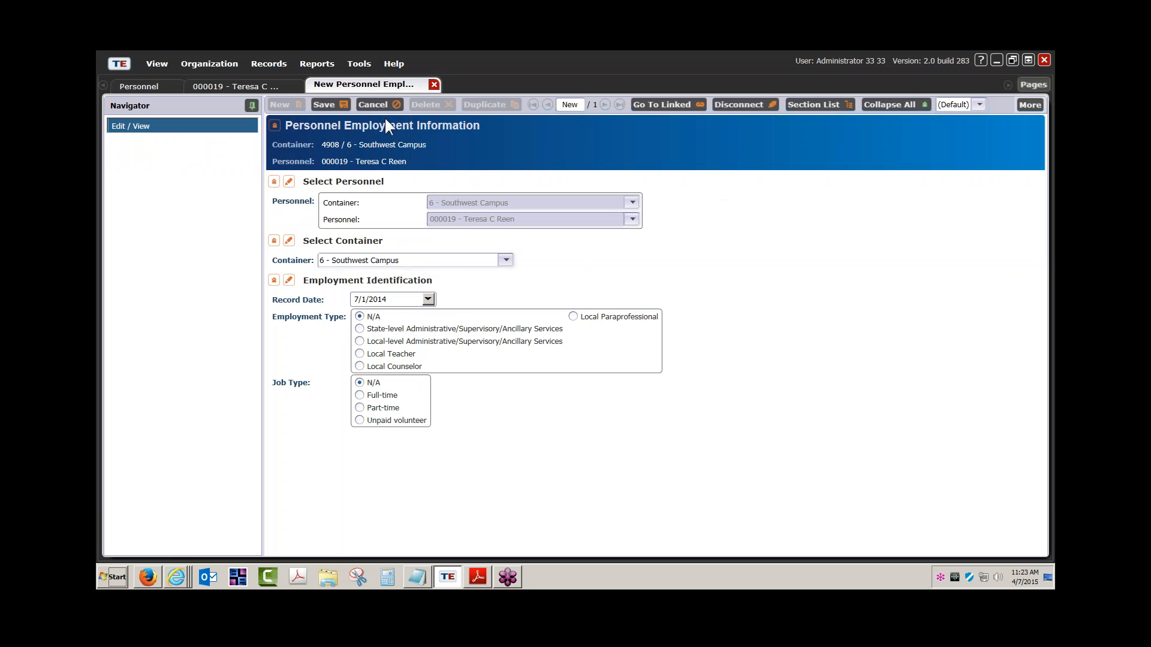
pyautogui.click(435, 85)
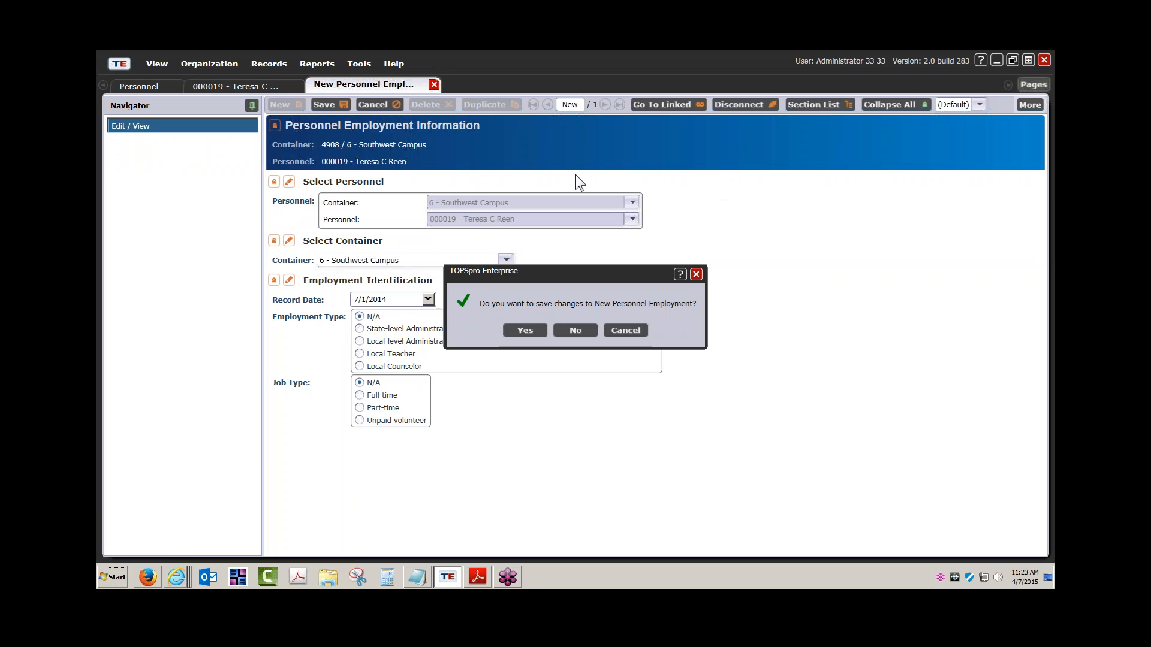
pyautogui.click(592, 333)
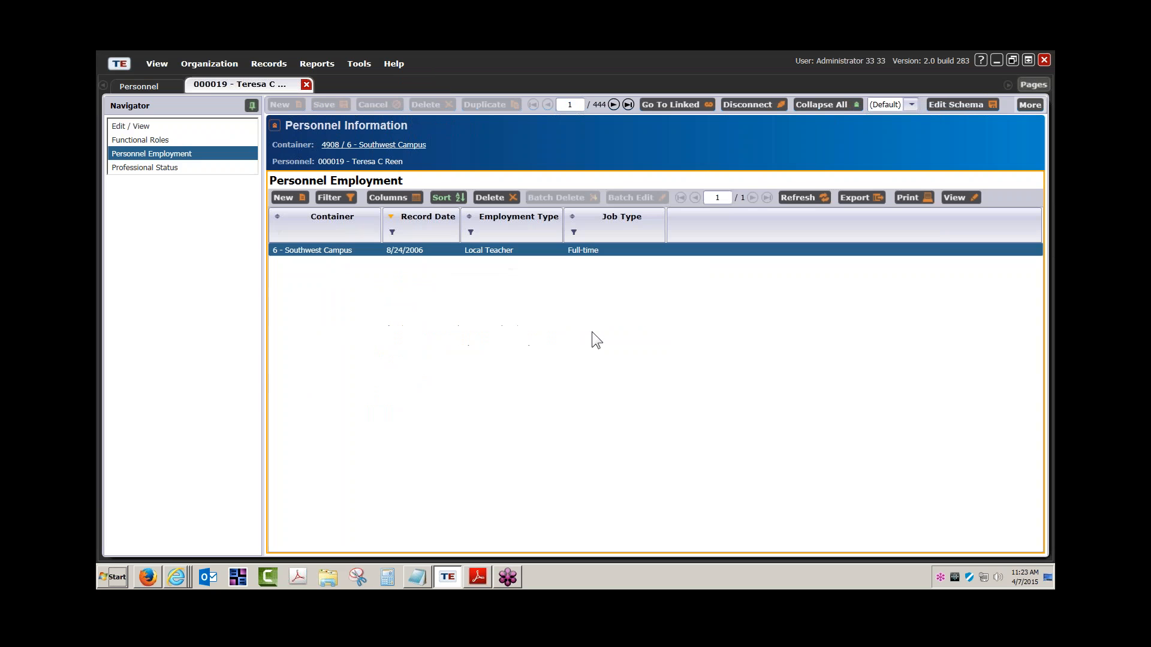
# Start a new Professional Status entry, discard it unsaved, and close the teacher's record.
pyautogui.click(167, 168)
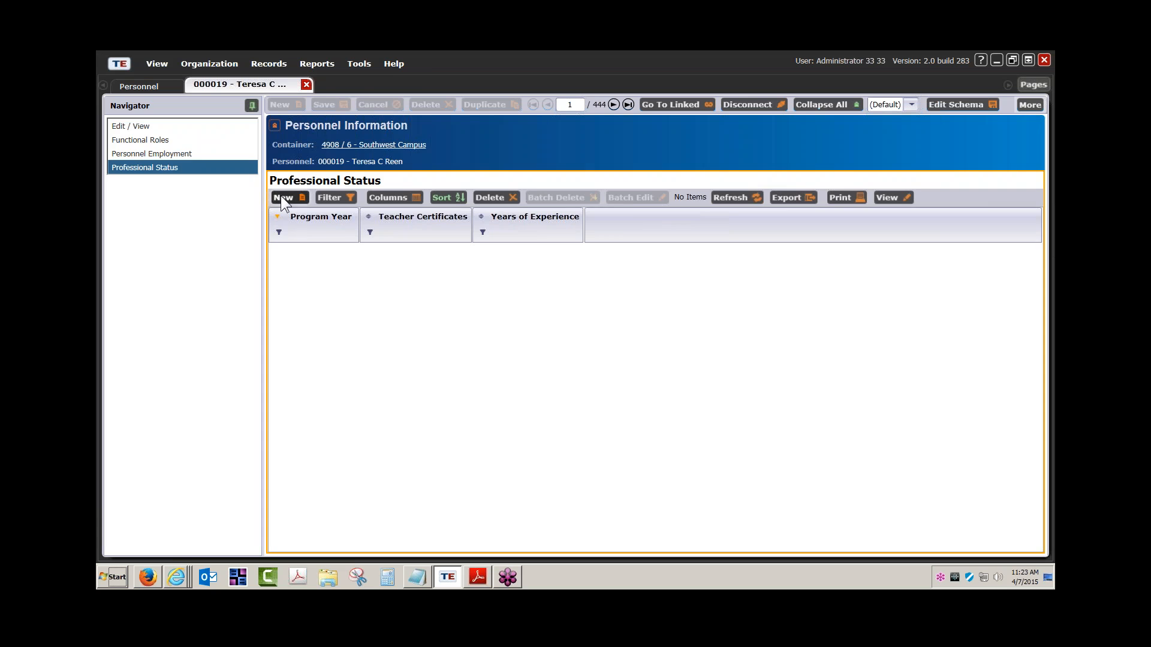
pyautogui.click(281, 197)
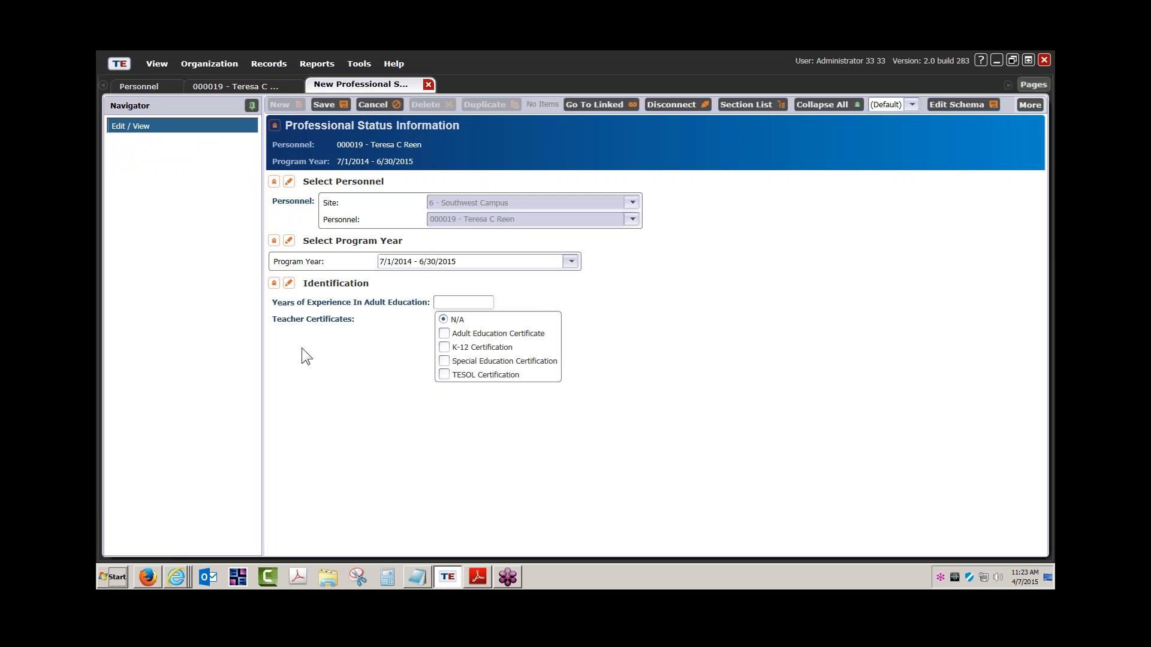
pyautogui.click(429, 84)
pyautogui.click(574, 328)
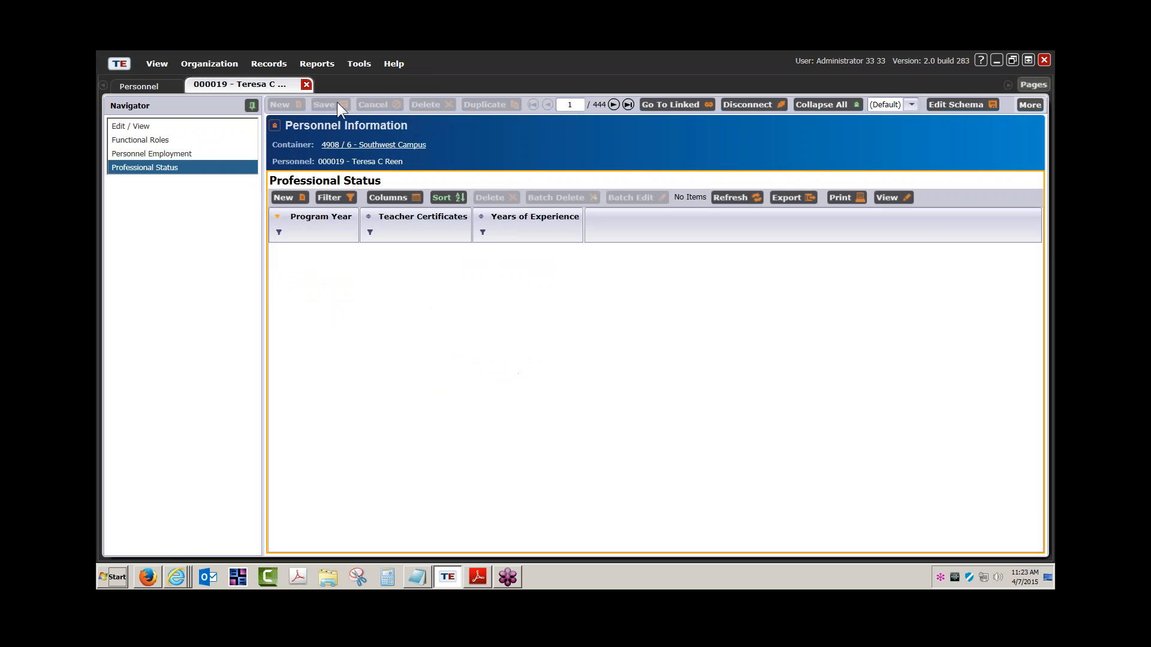
pyautogui.click(306, 84)
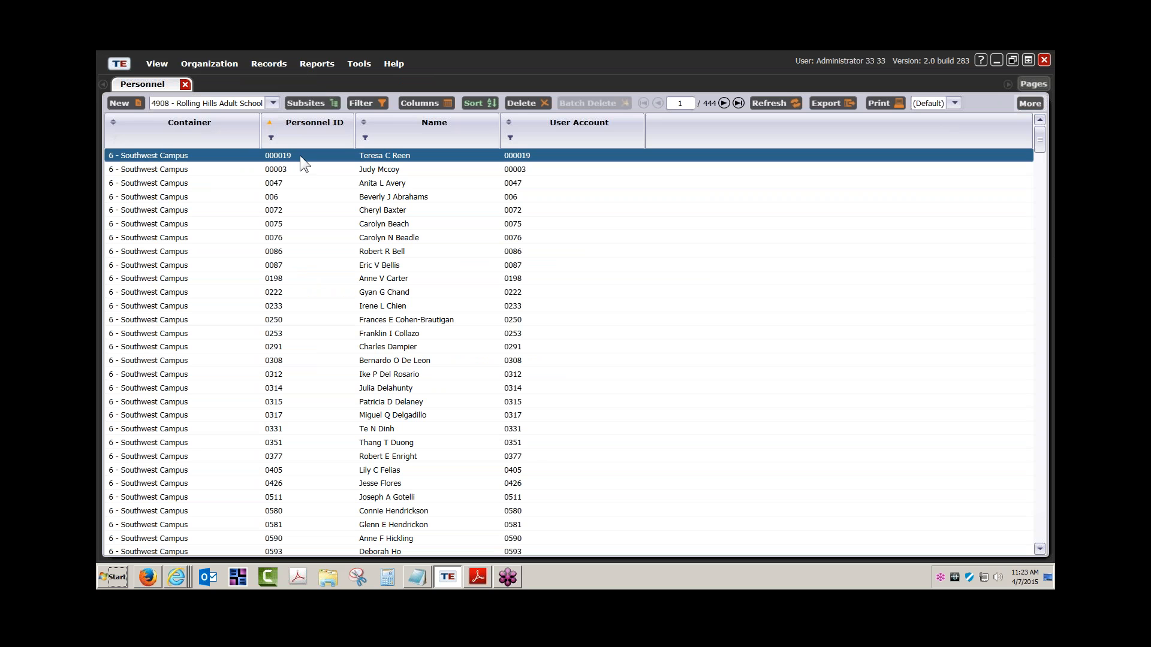
# Reopen the teacher's personnel record and autofit the Functional Roles Container column.
pyautogui.doubleClick(375, 155)
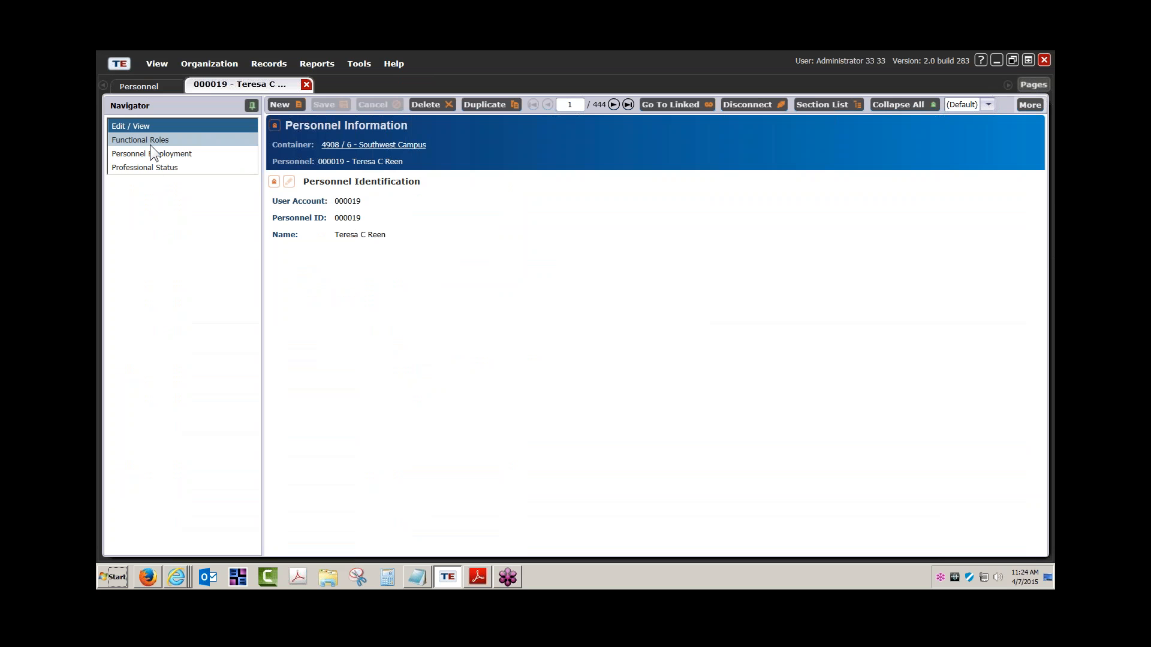
pyautogui.click(147, 141)
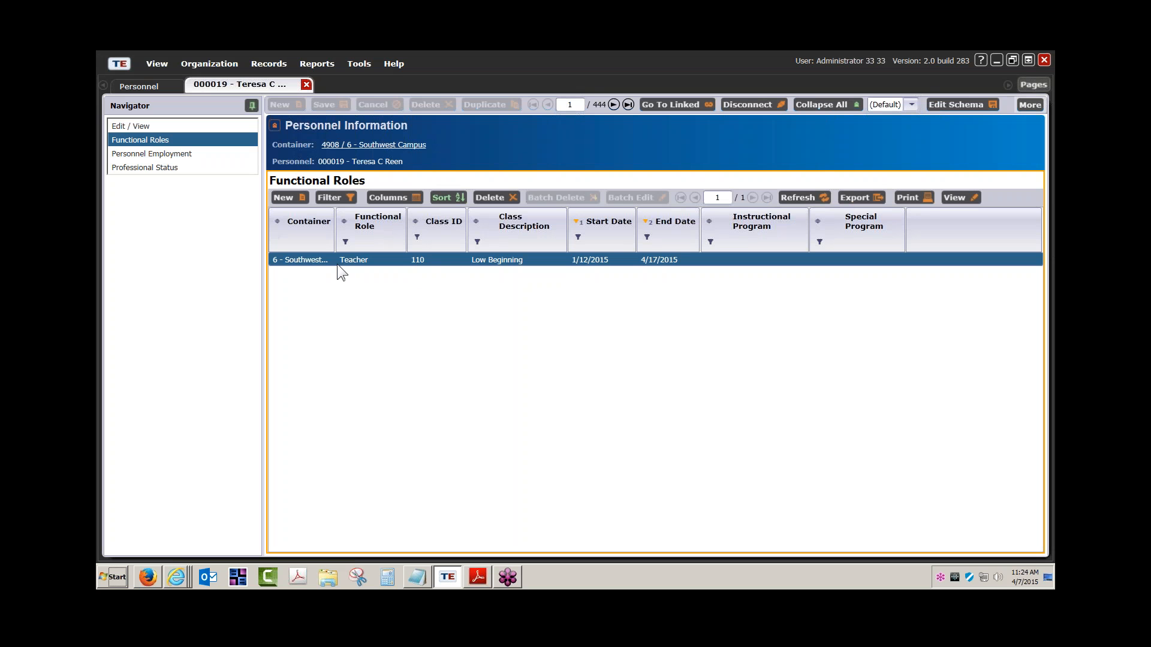
pyautogui.doubleClick(336, 246)
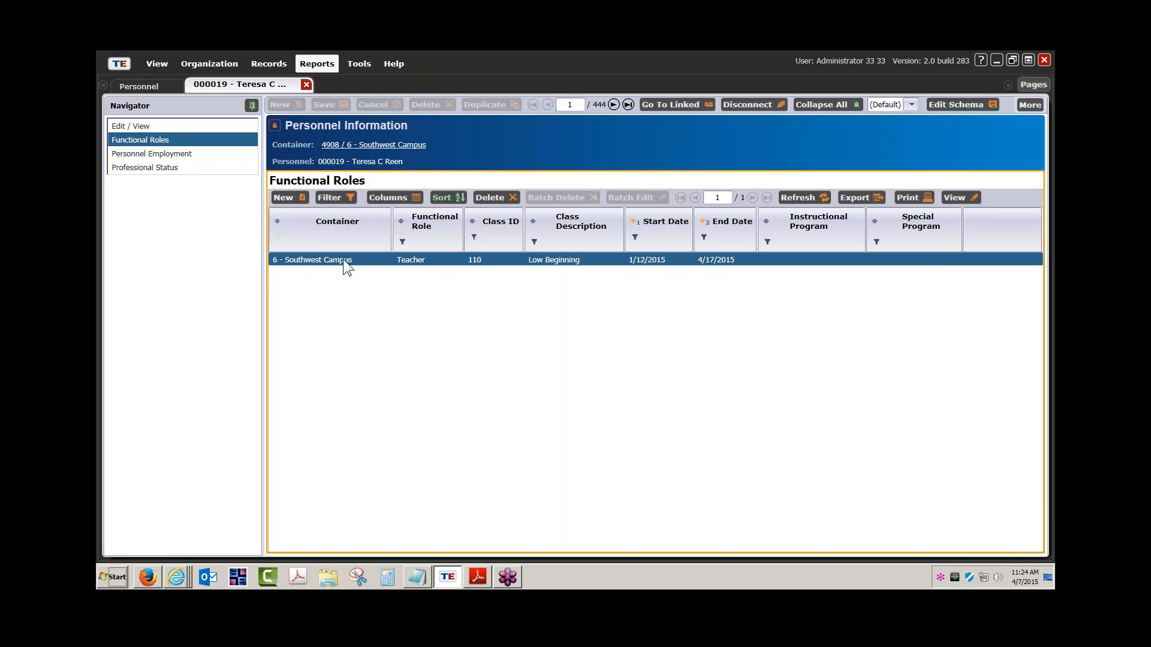
pyautogui.click(440, 258)
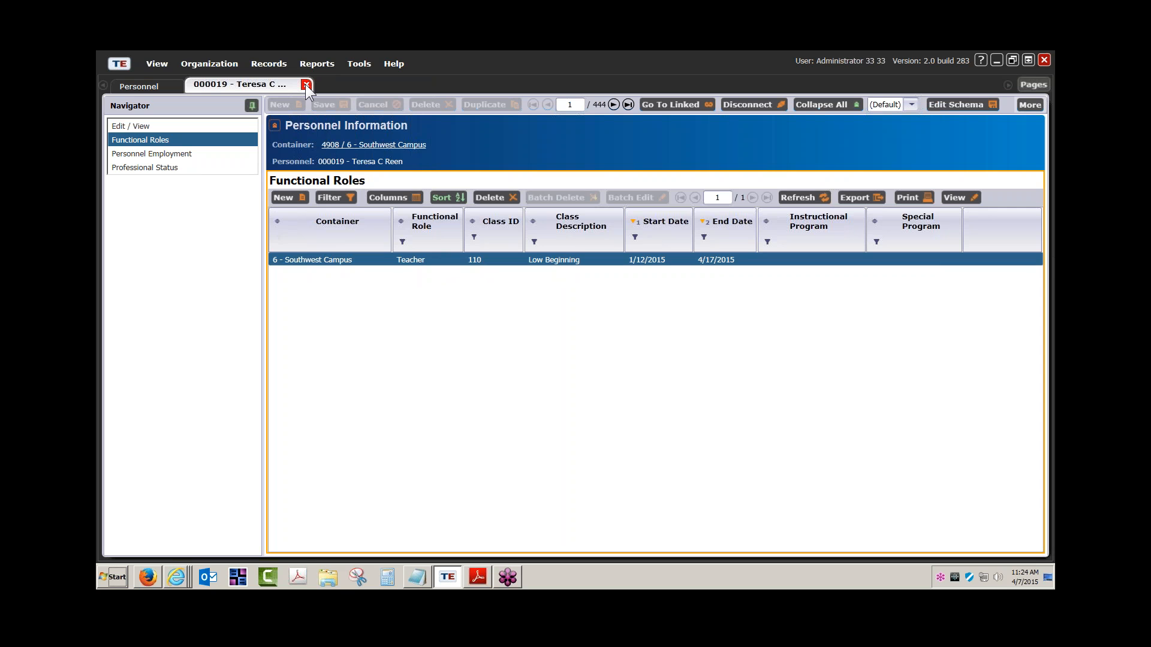
# Toggle edit mode on the identification details and back without changes.
pyautogui.click(147, 127)
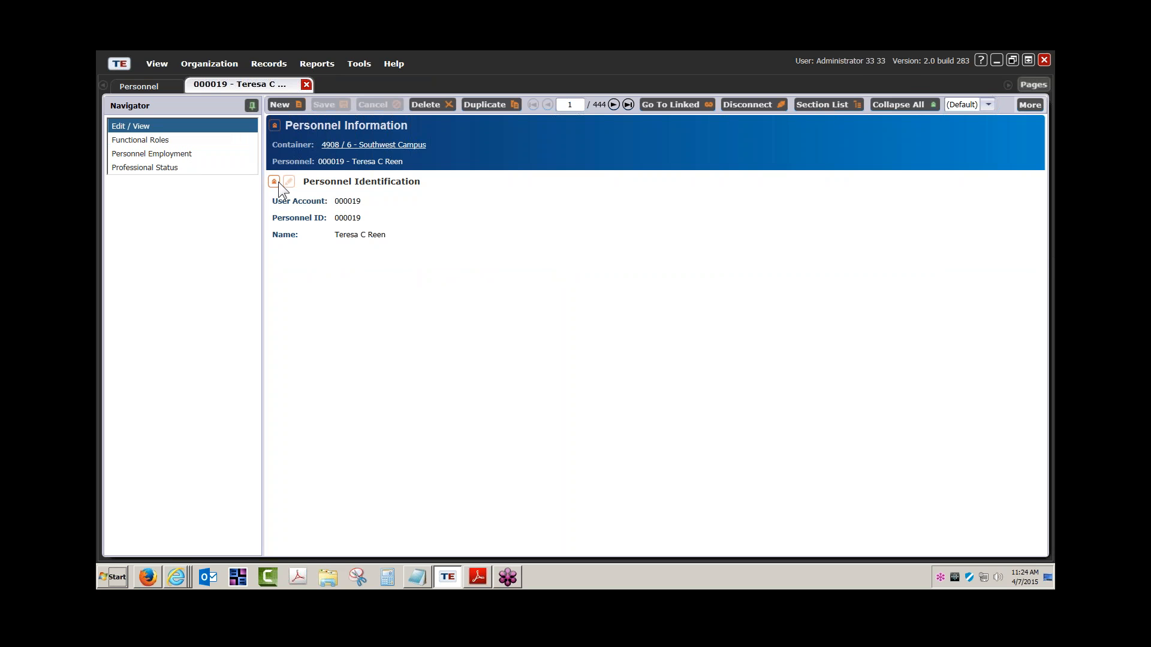
pyautogui.click(289, 181)
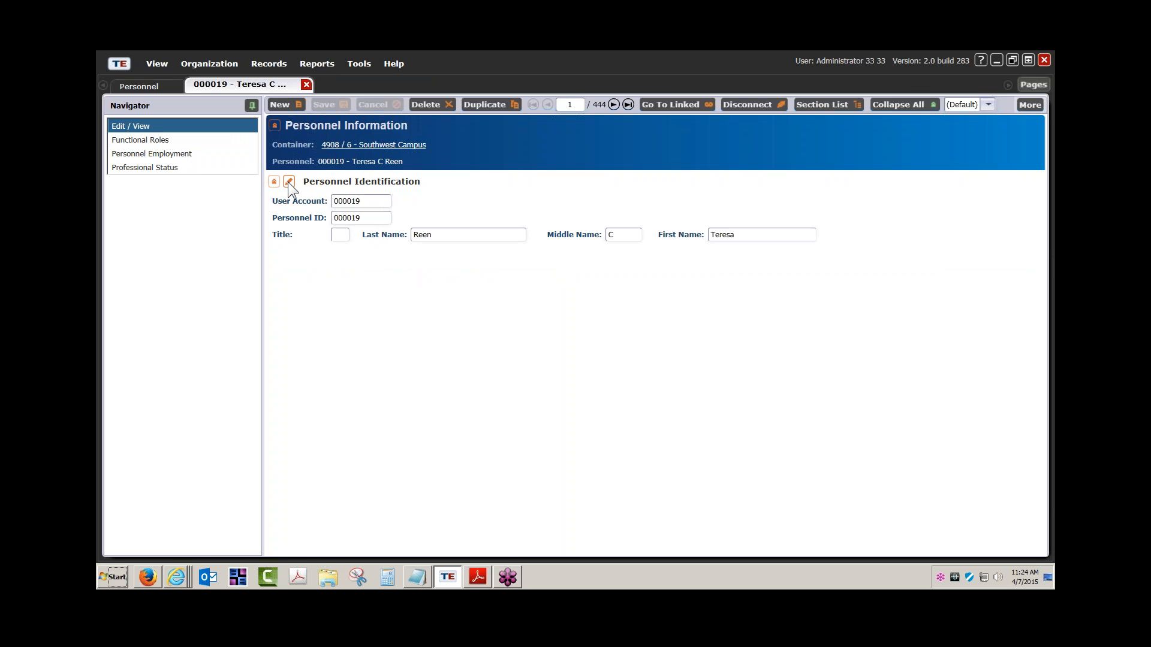
pyautogui.click(288, 181)
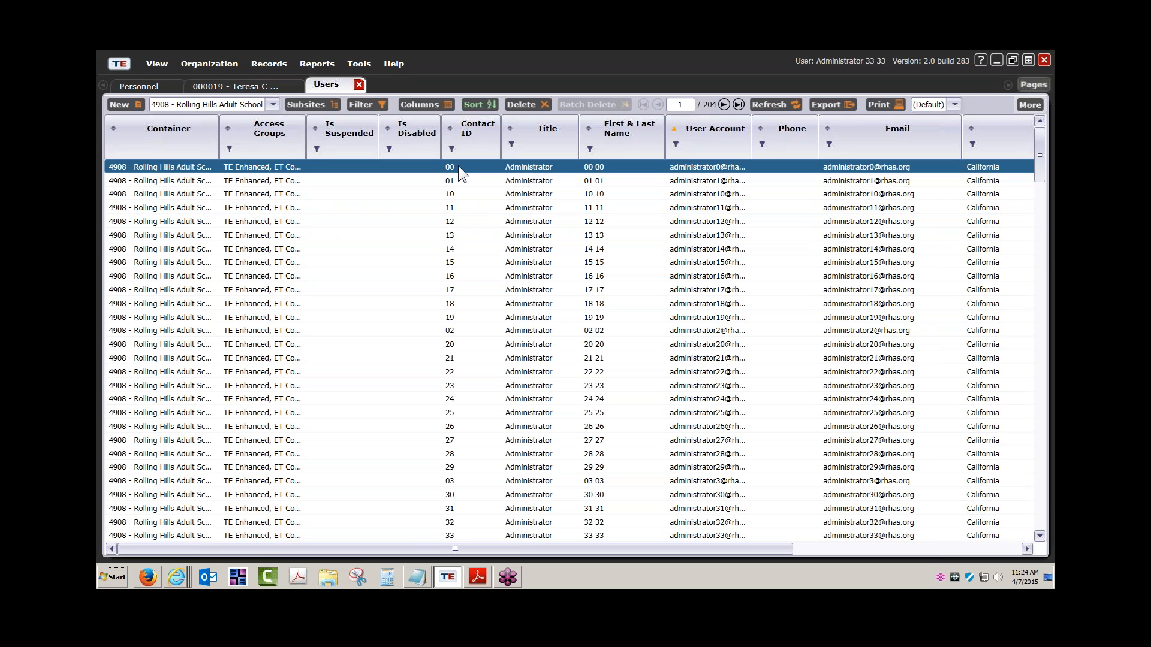
# Autofit the Access Groups column and scroll through the administrator, coordinator, proctor and teacher rows.
pyautogui.scroll(-5, 514, 379)
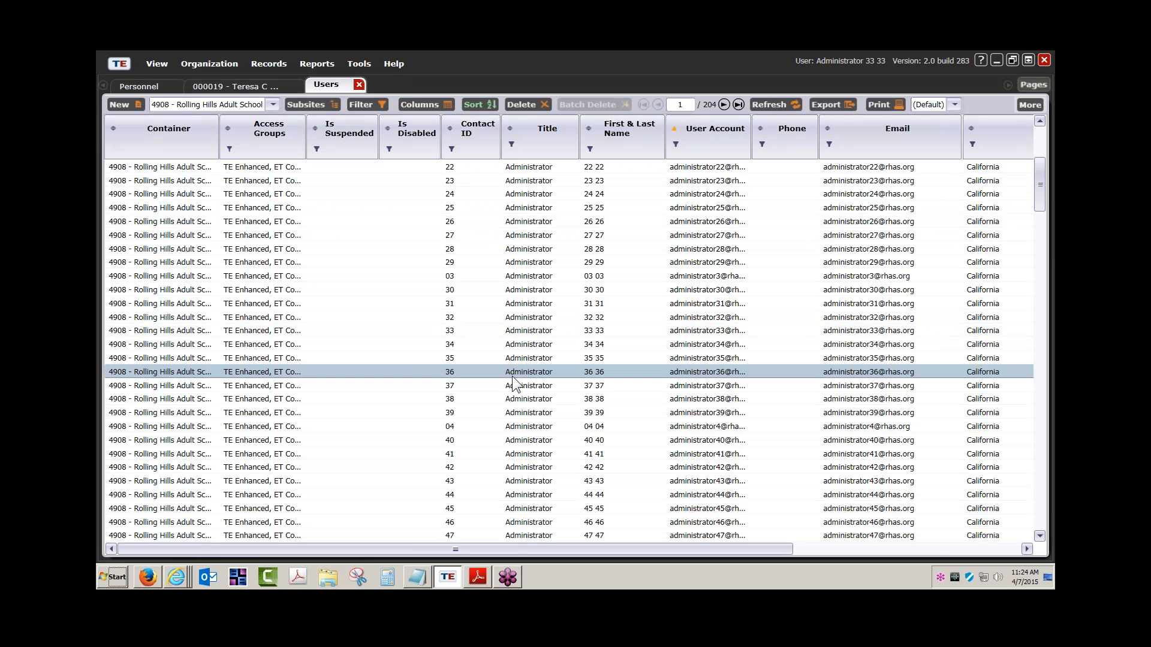
pyautogui.scroll(-6, 514, 384)
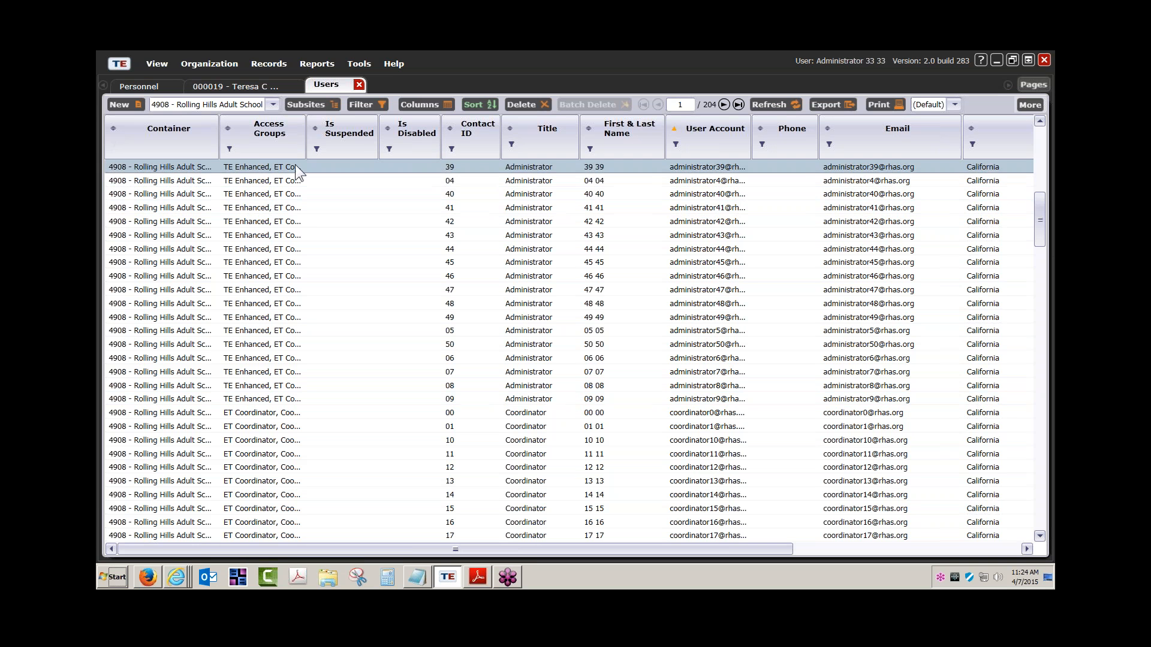
pyautogui.doubleClick(307, 150)
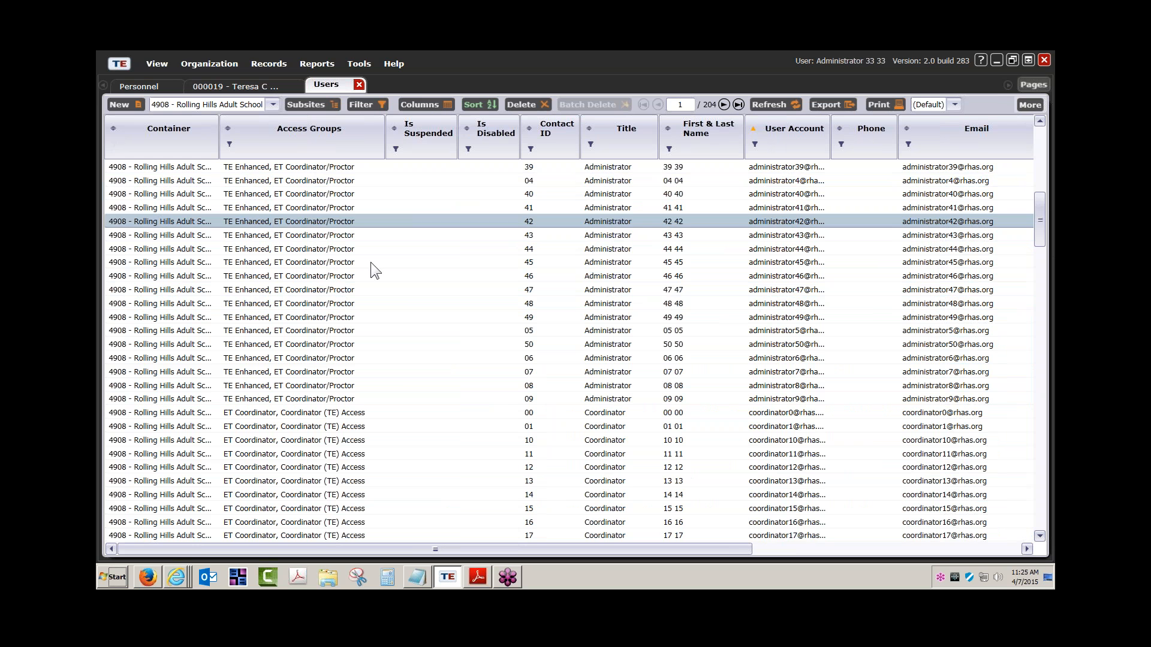
pyautogui.scroll(-6, 635, 336)
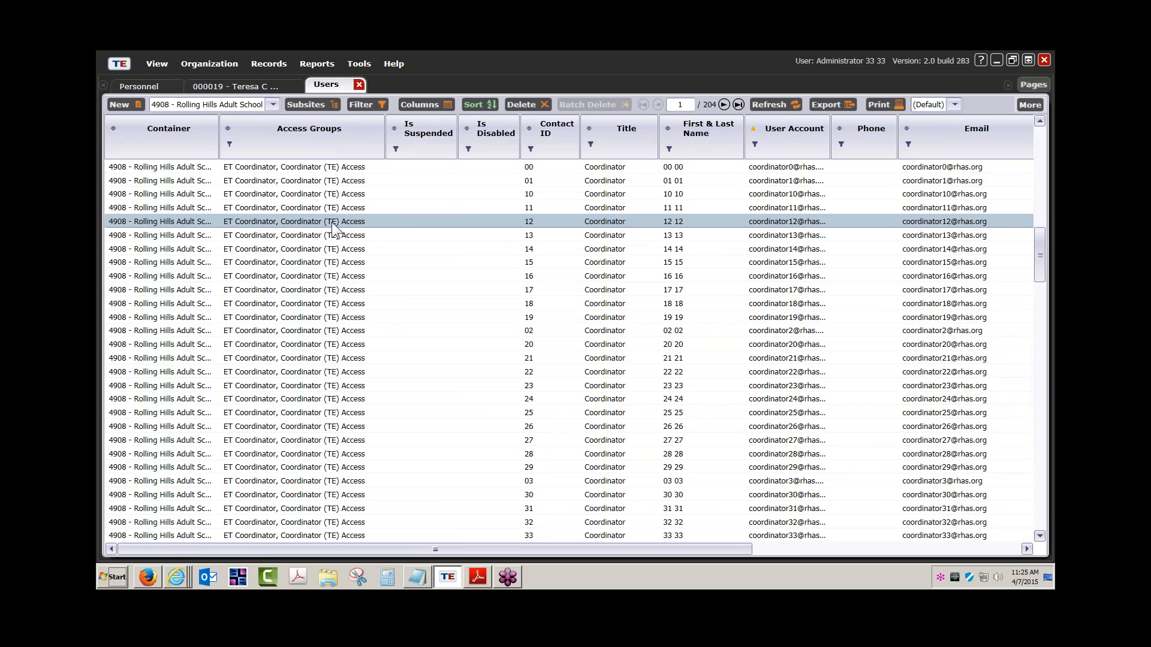
pyautogui.scroll(-15, 333, 222)
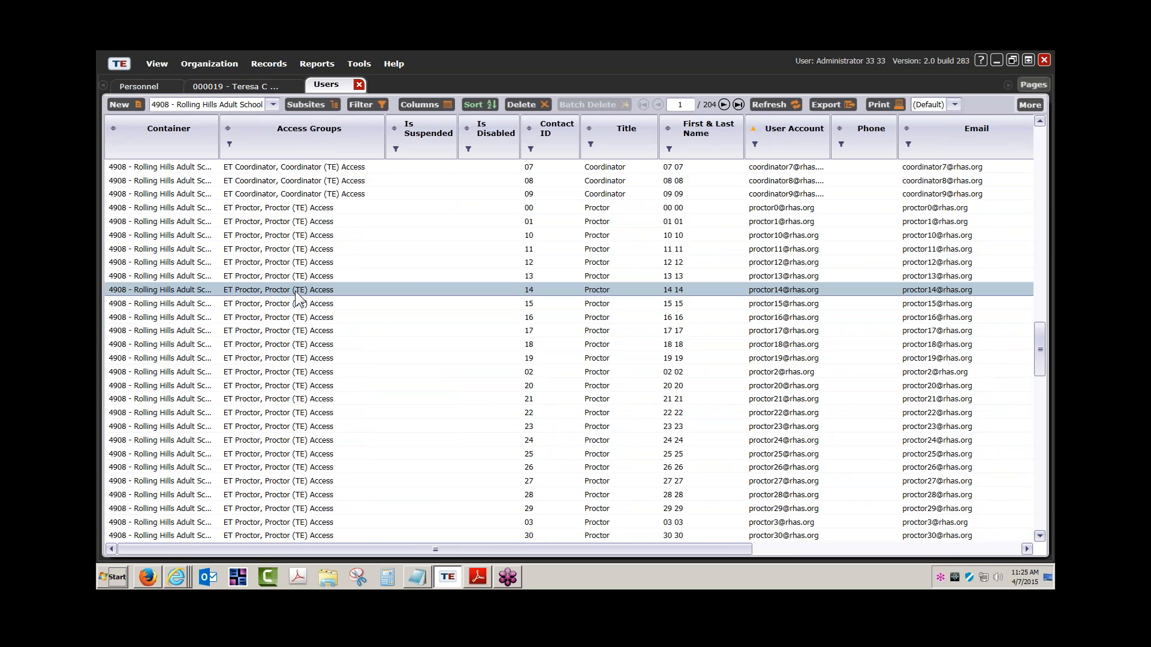
pyautogui.scroll(-13, 297, 296)
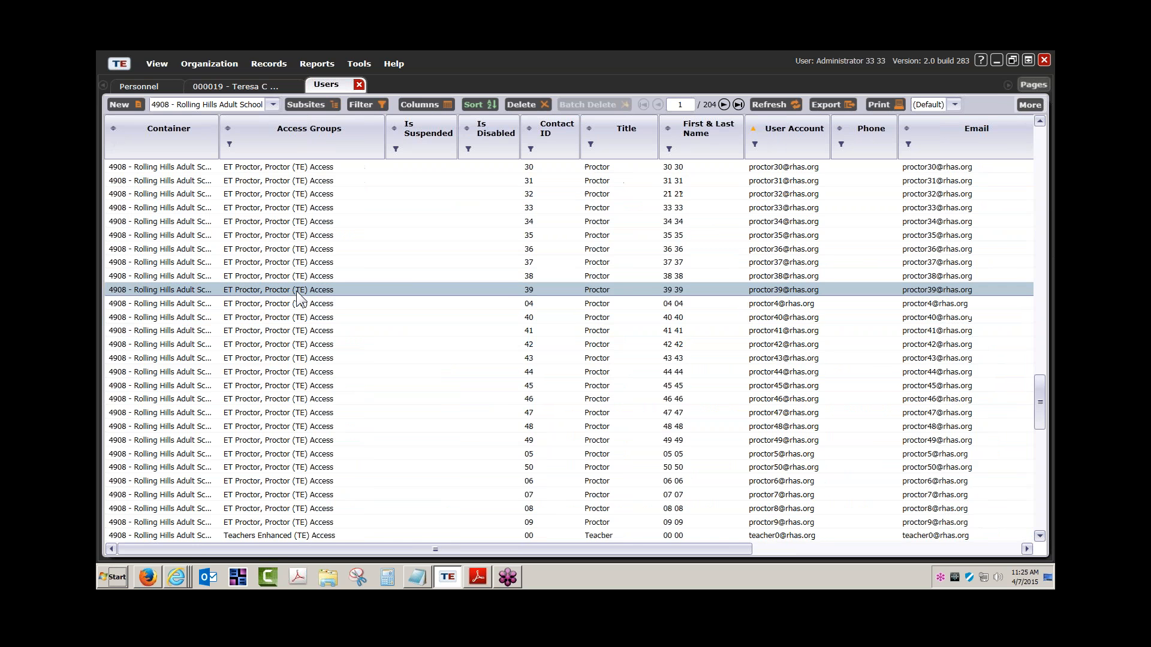
pyautogui.scroll(-9, 298, 296)
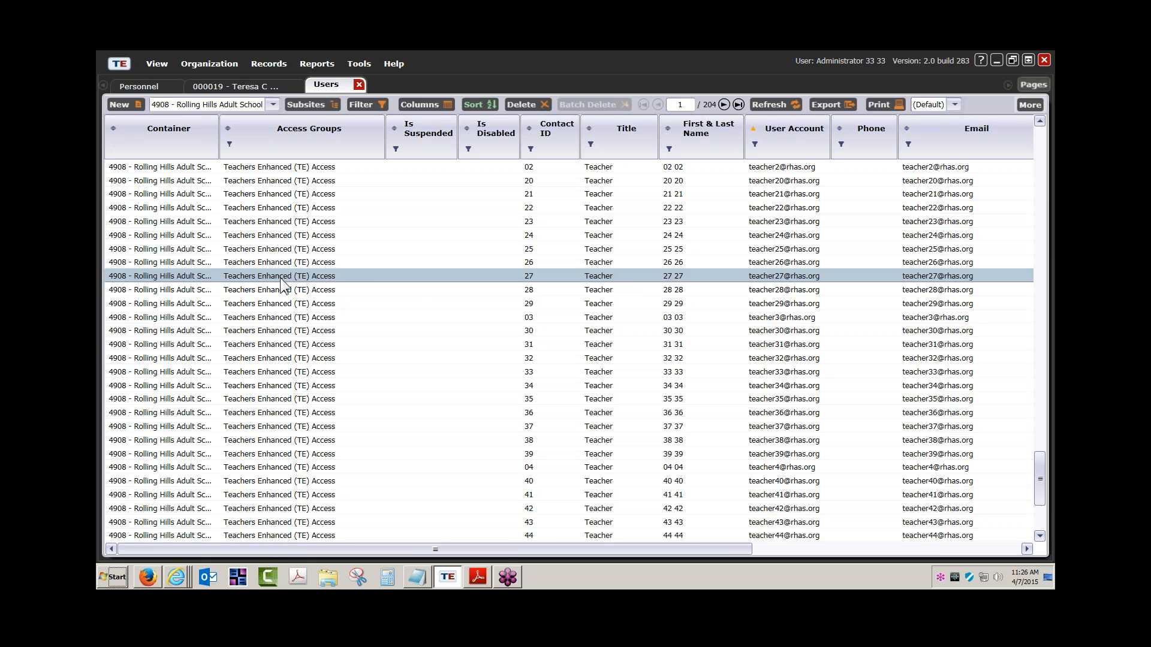
pyautogui.scroll(4, 281, 282)
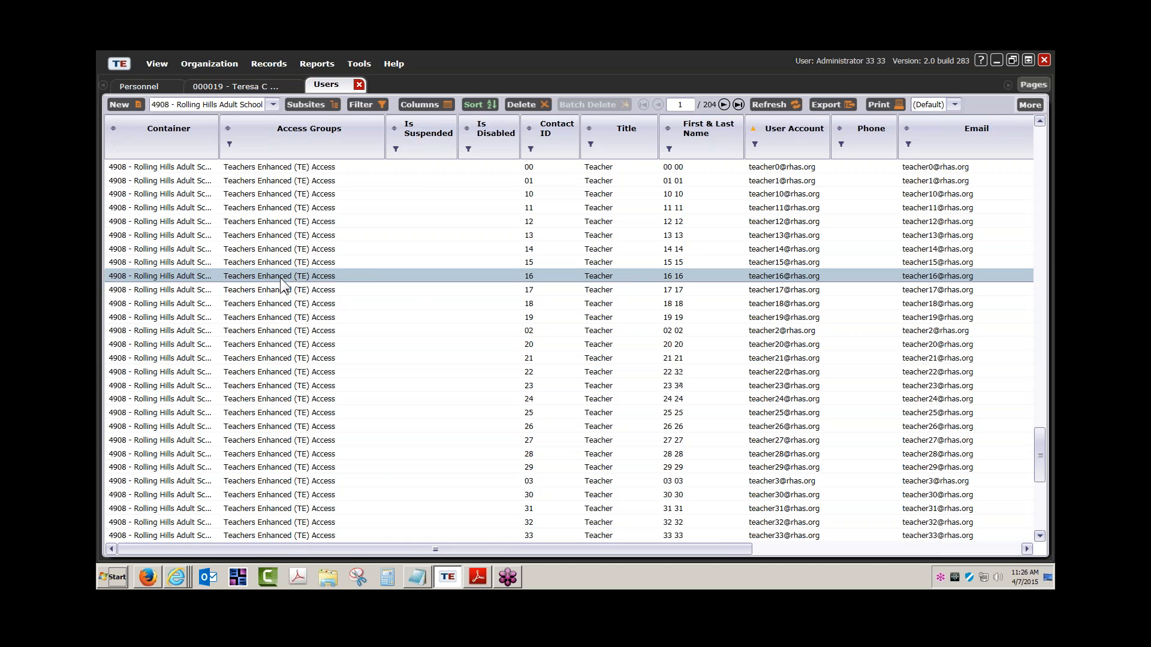
# Switch between the 000019 personnel record and the Users list, ending on the record.
pyautogui.click(224, 85)
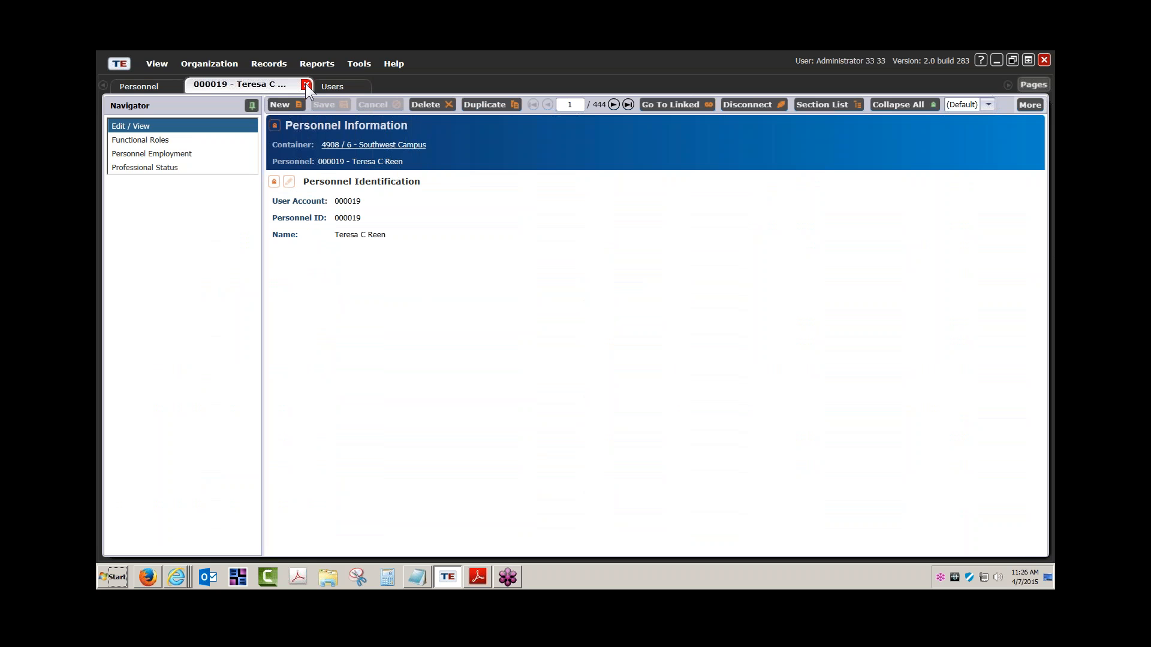
pyautogui.click(345, 85)
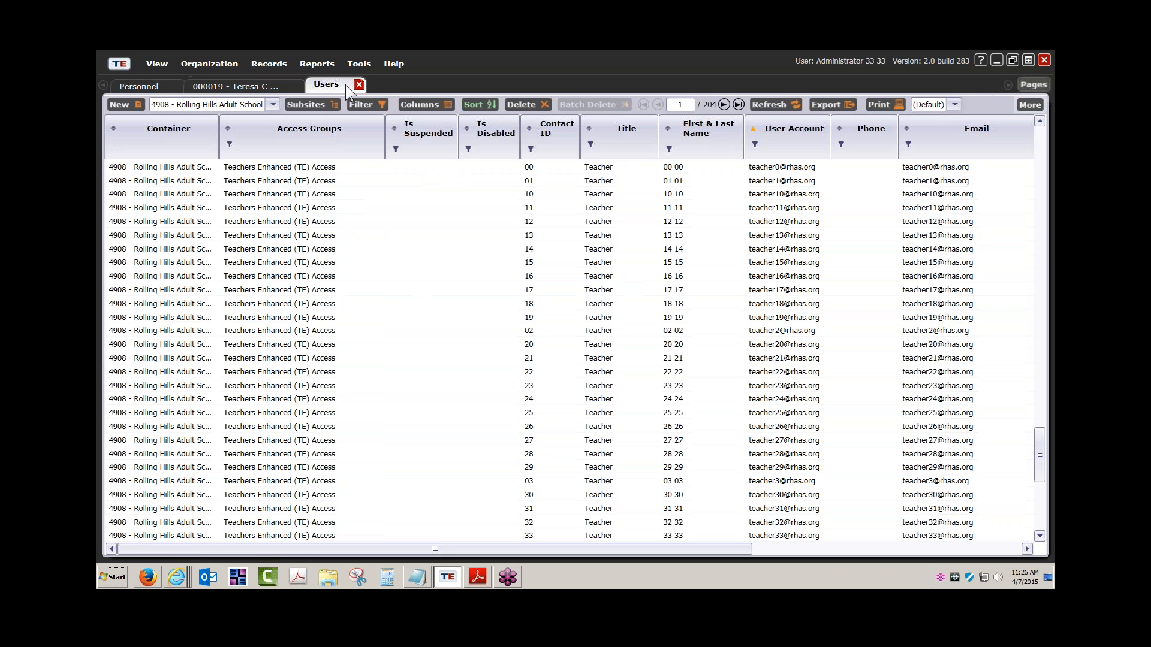
pyautogui.click(260, 86)
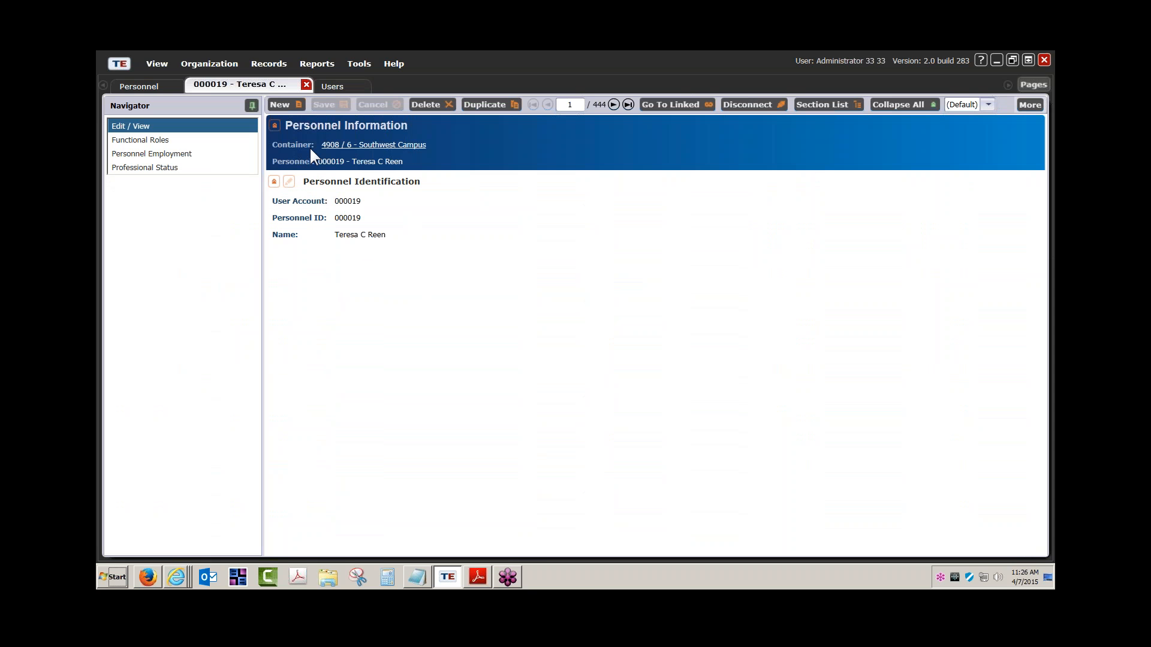
# Close record 000019, widen the Access Groups Group Name column, and disconnect to the login screen.
pyautogui.click(306, 85)
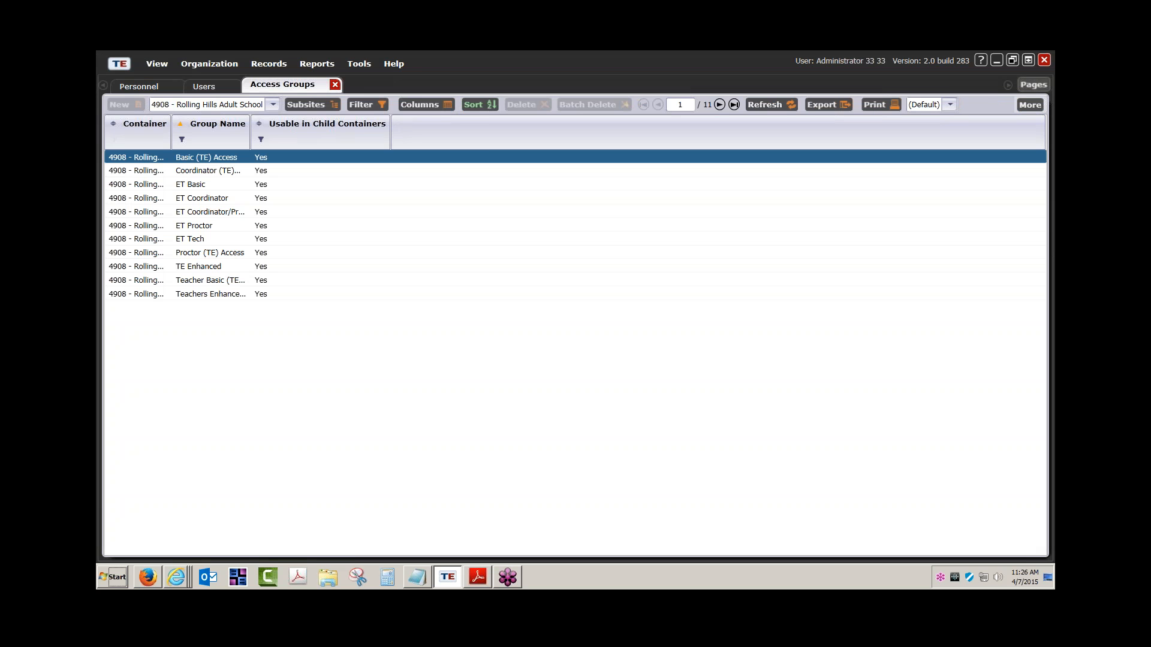
pyautogui.moveTo(250, 144); pyautogui.dragTo(349, 144)
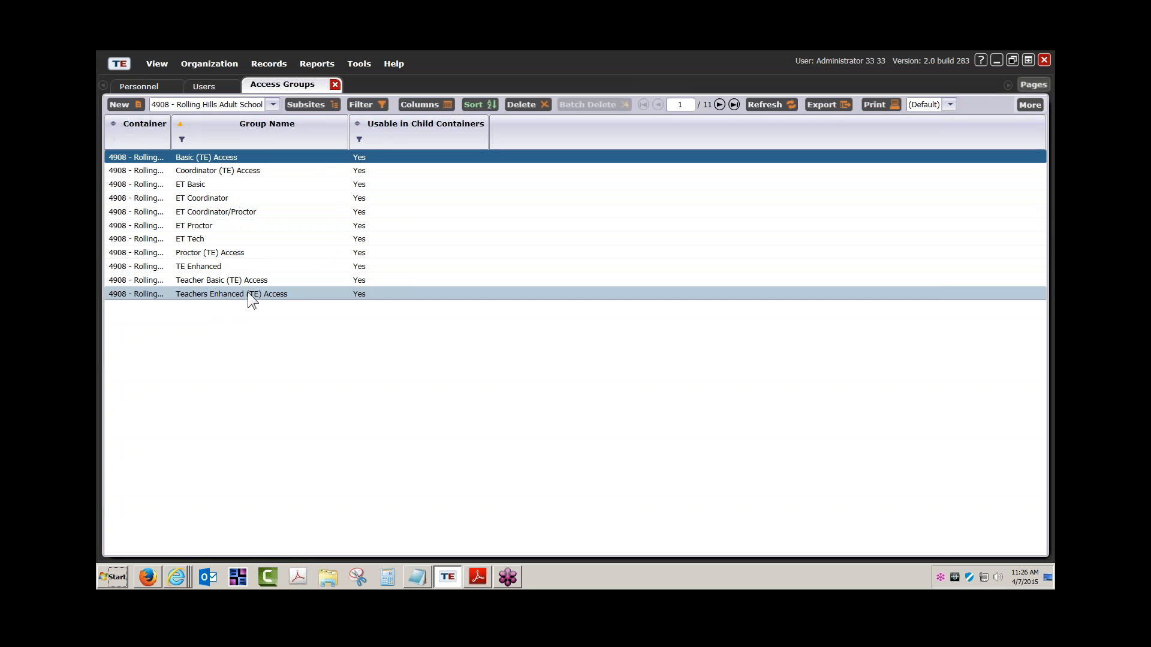
pyautogui.click(123, 59)
pyautogui.click(152, 117)
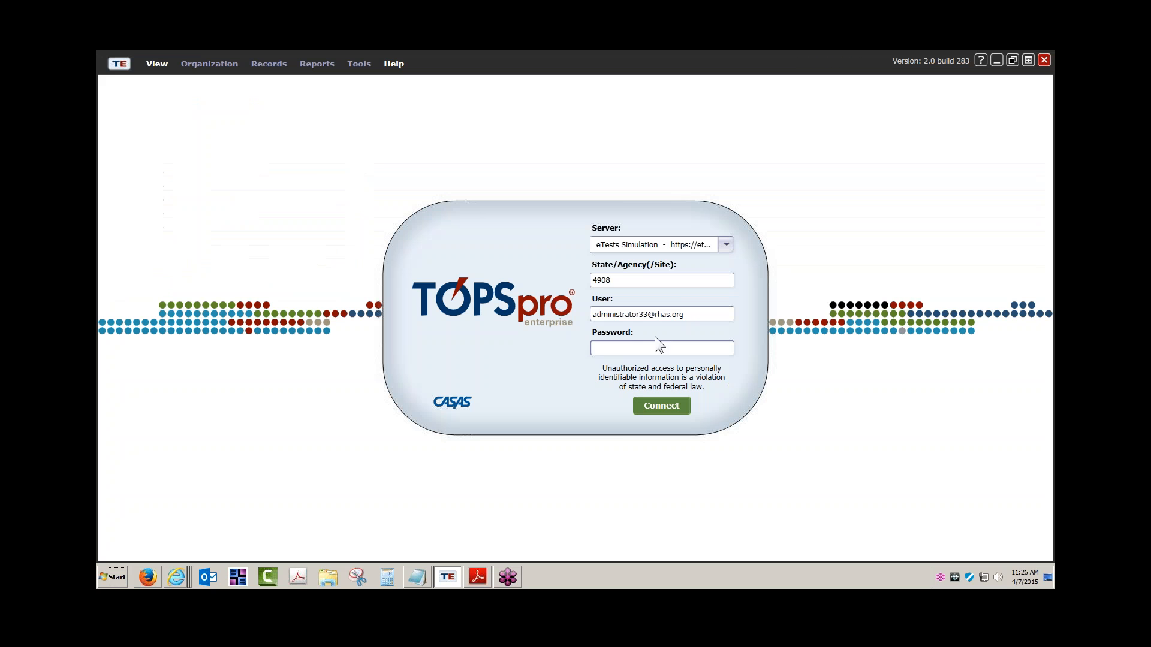
# Replace the administrator user name with the teacher account's, fix a doubled letter, and enter the password.
pyautogui.click(642, 314)
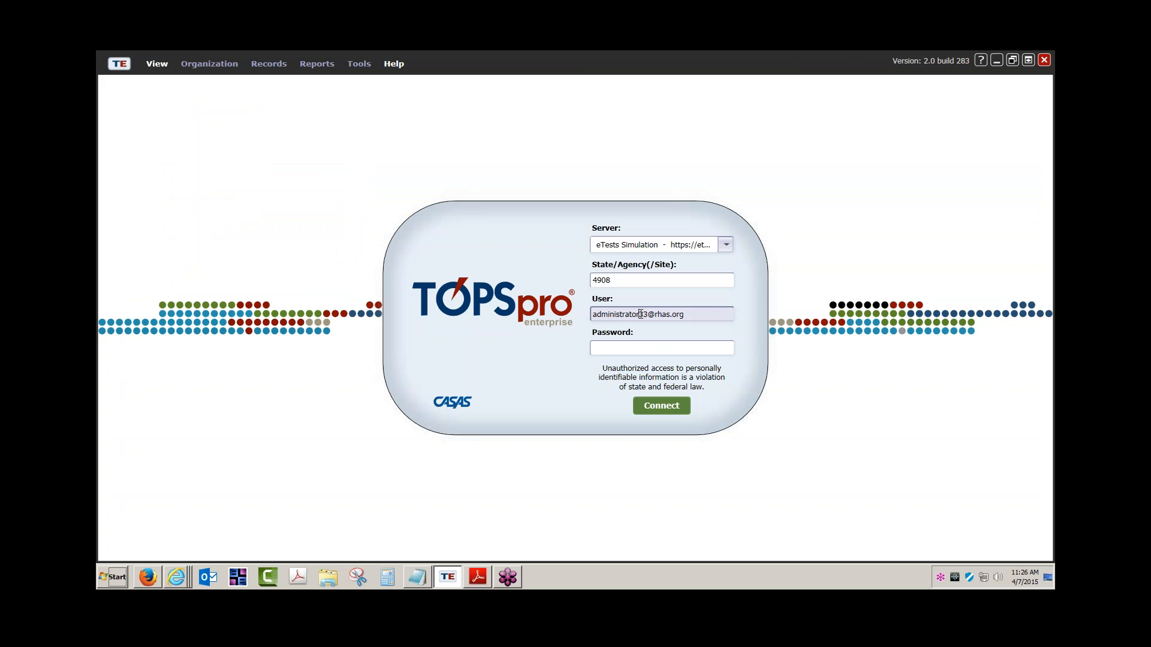
pyautogui.moveTo(640, 314); pyautogui.dragTo(547, 316)
pyautogui.write('tteacher')
pyautogui.press('Tab')
pyautogui.write('*')
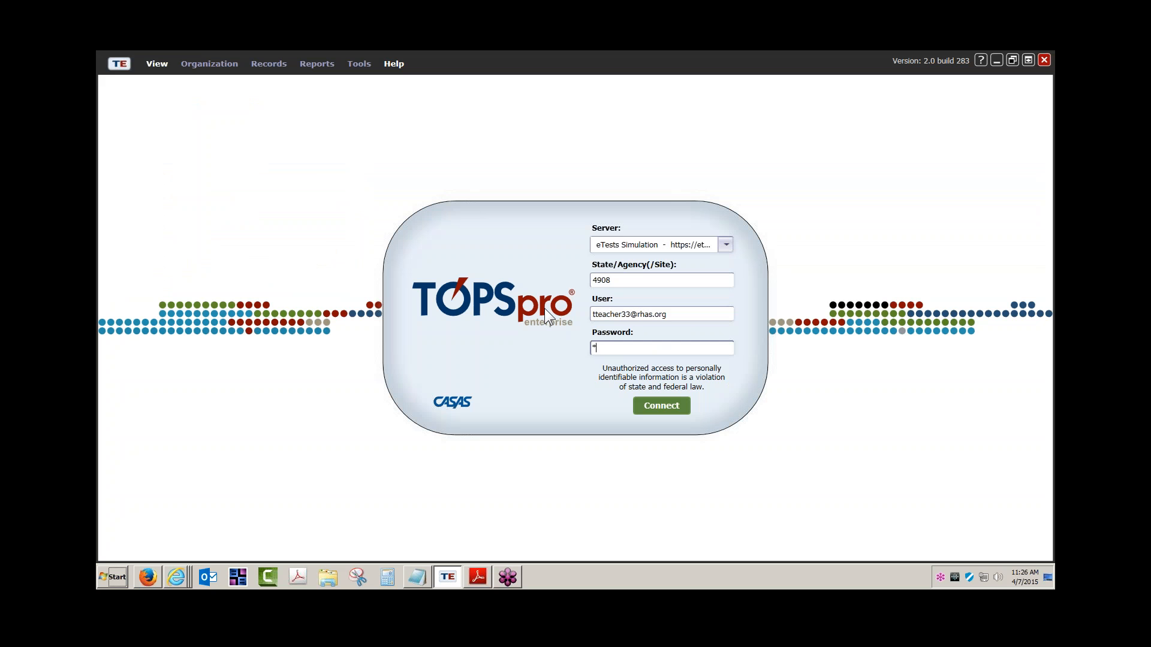
pyautogui.click(598, 315)
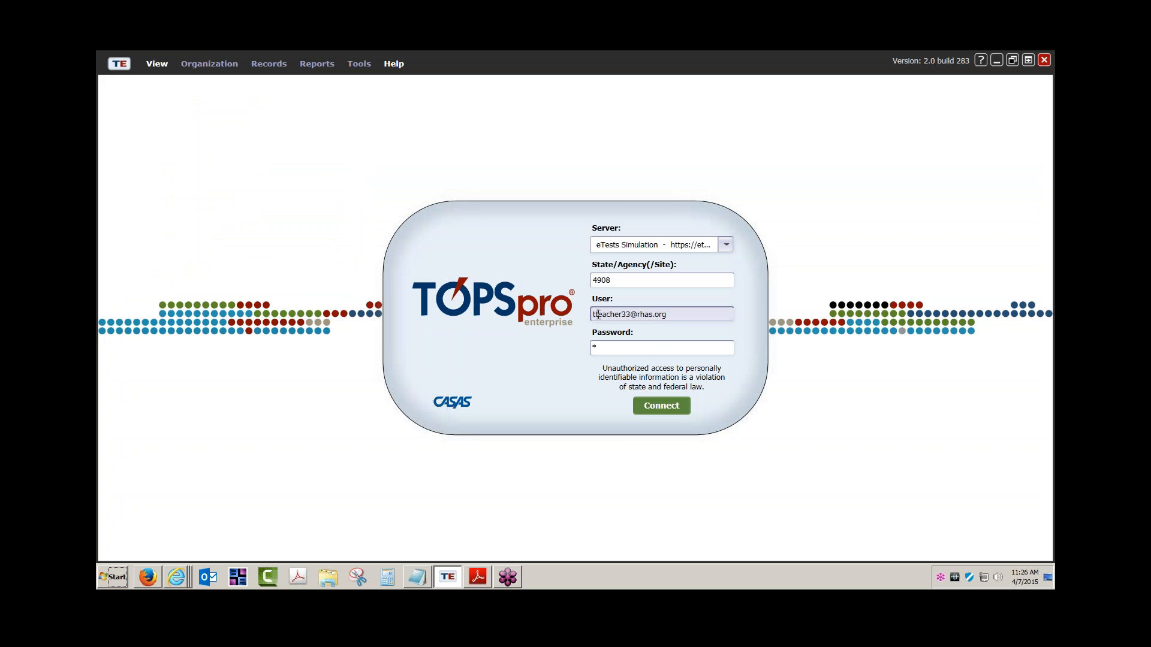
pyautogui.press('BackSpace')
pyautogui.press('Tab')
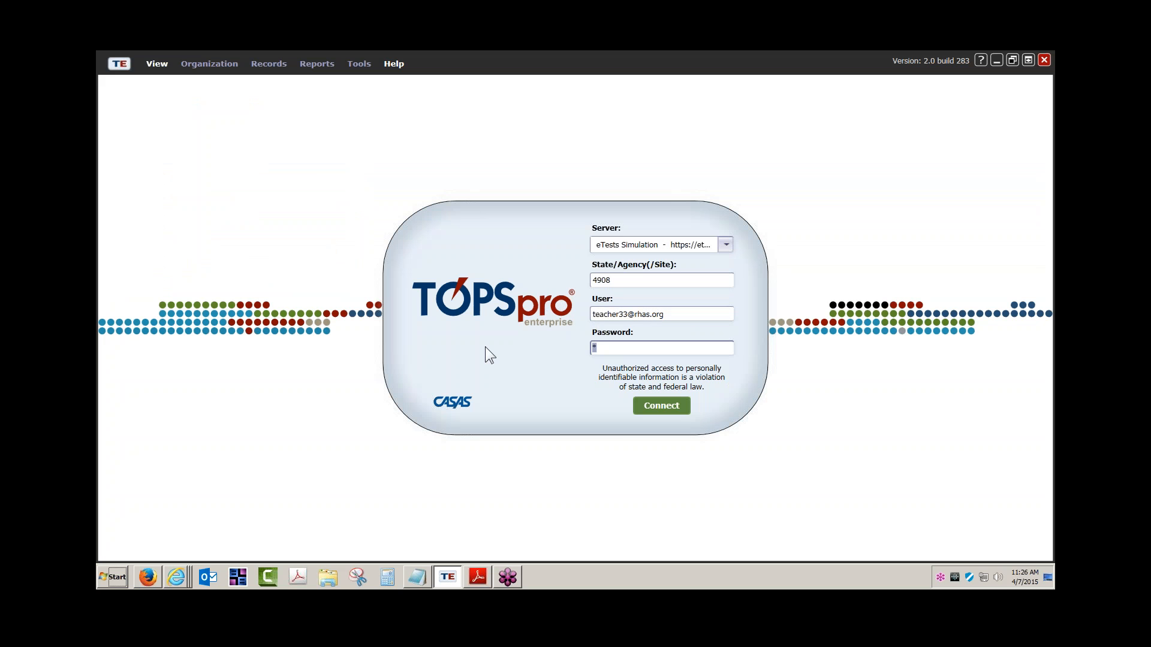
pyautogui.write('*******')
# Check the user name's number and domain parts, then move to the password field.
pyautogui.click(632, 318)
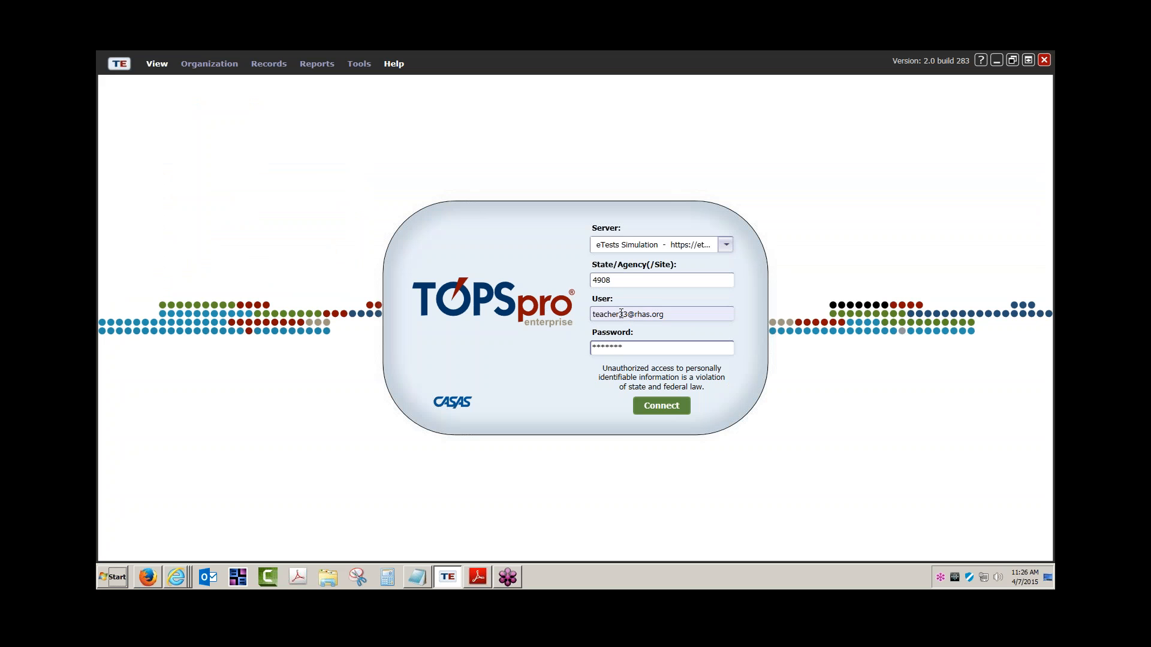
pyautogui.click(616, 314)
pyautogui.click(603, 314)
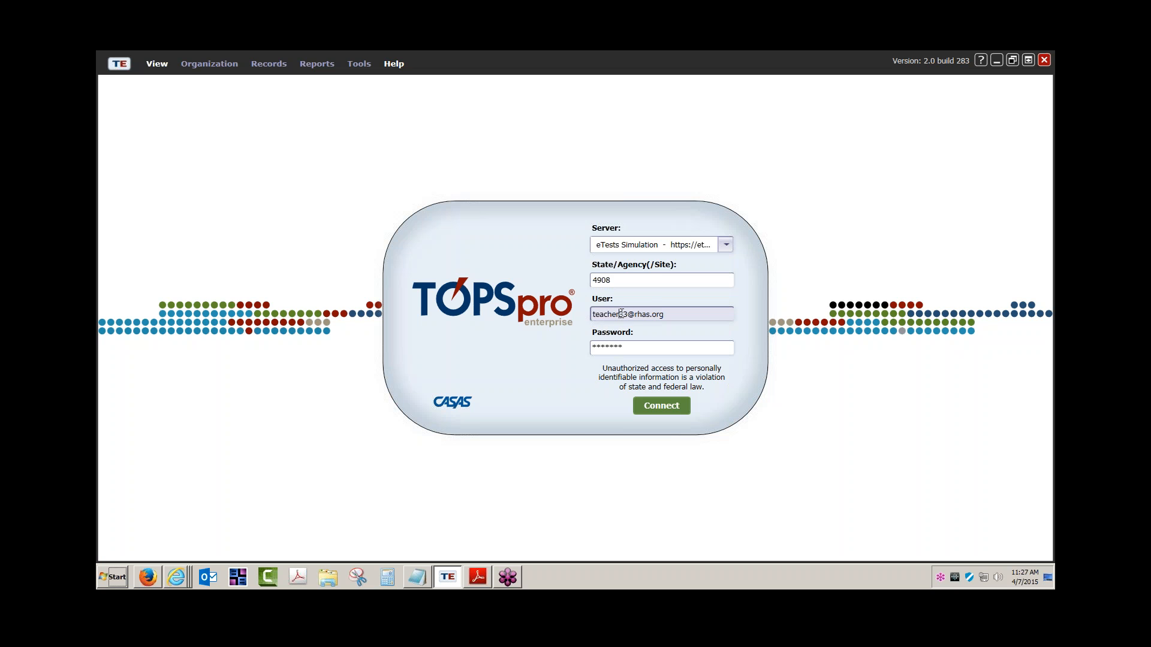
pyautogui.moveTo(619, 314); pyautogui.dragTo(627, 314)
pyautogui.moveTo(628, 315); pyautogui.dragTo(670, 316)
pyautogui.press('Tab')
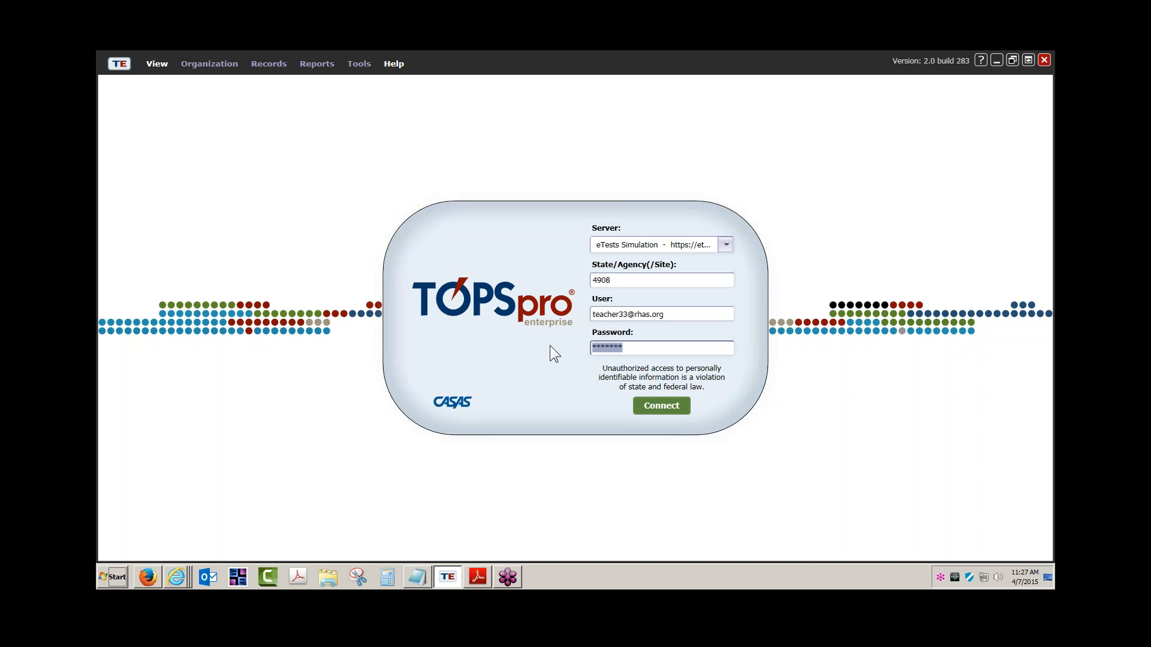
# Connect as the teacher and open Organization > Class Instances.
pyautogui.click(657, 409)
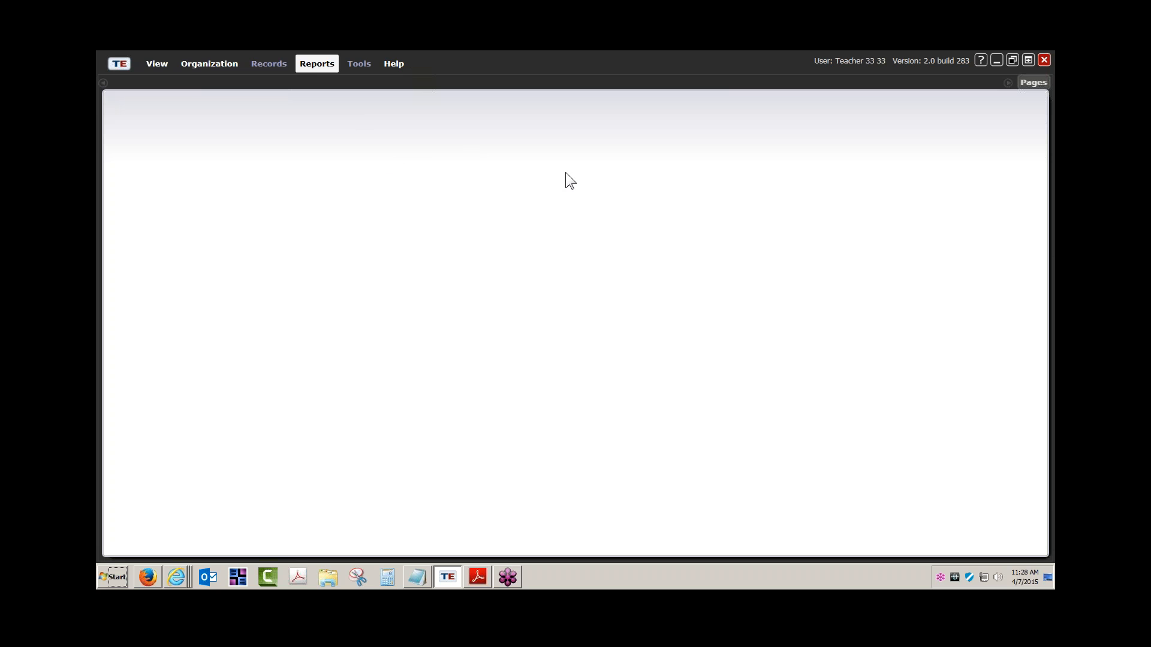
pyautogui.click(215, 65)
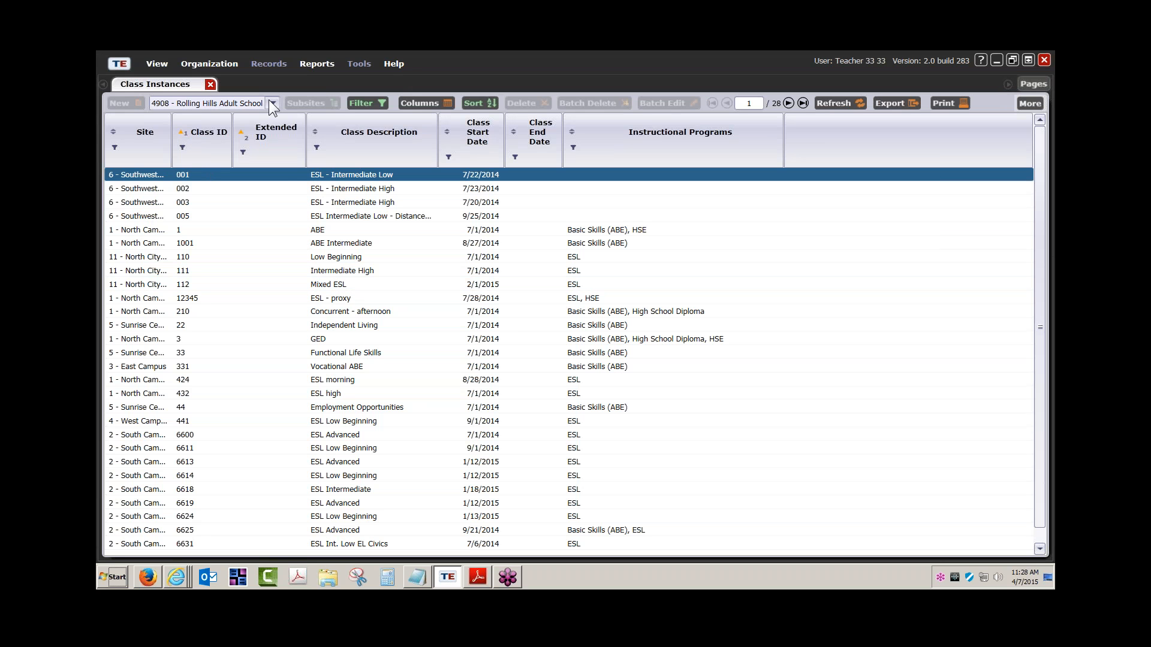
# Filter to 1 - North Campus, review the ABE class's instructional hours and enrollments, then close it.
pyautogui.click(237, 147)
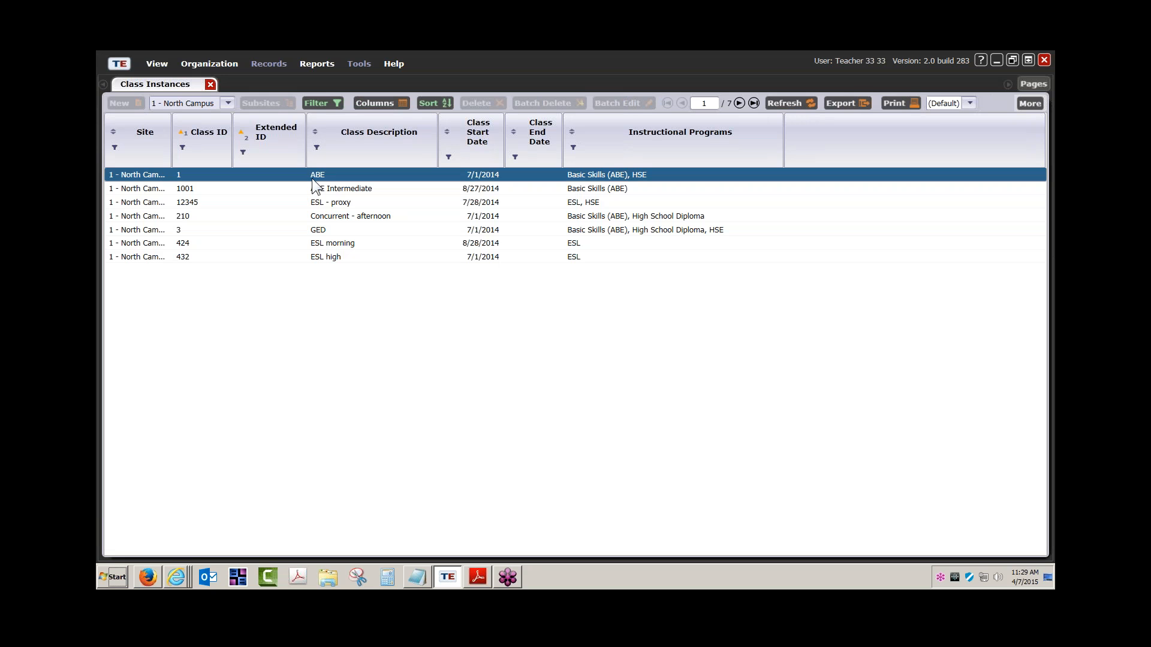
pyautogui.doubleClick(372, 175)
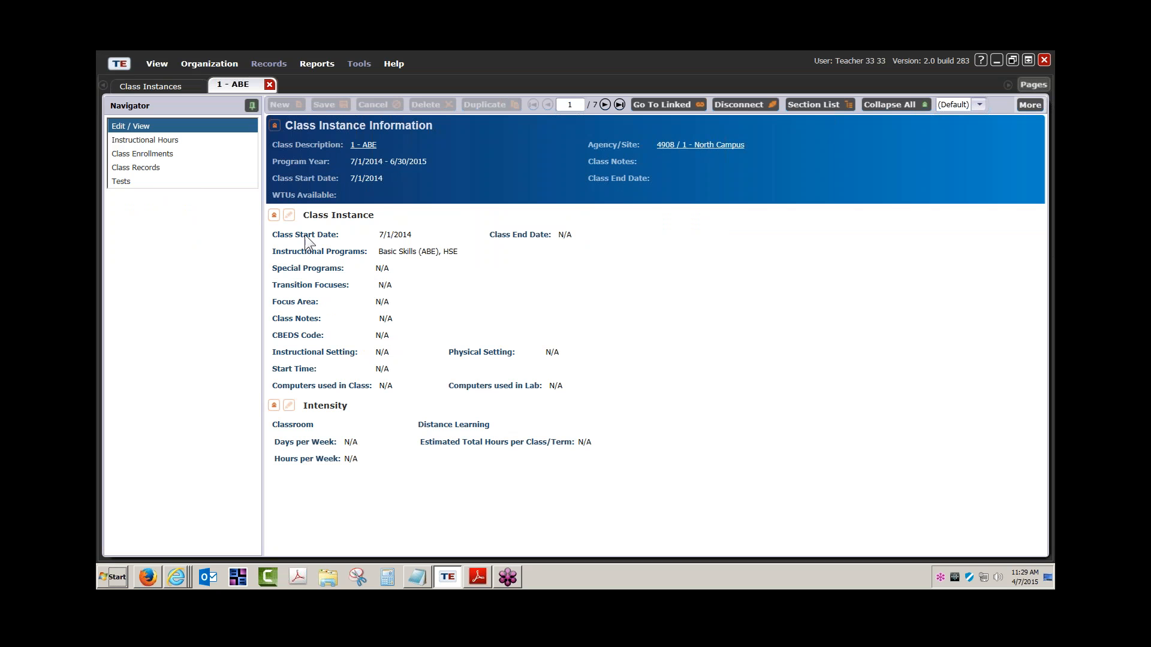
pyautogui.click(156, 142)
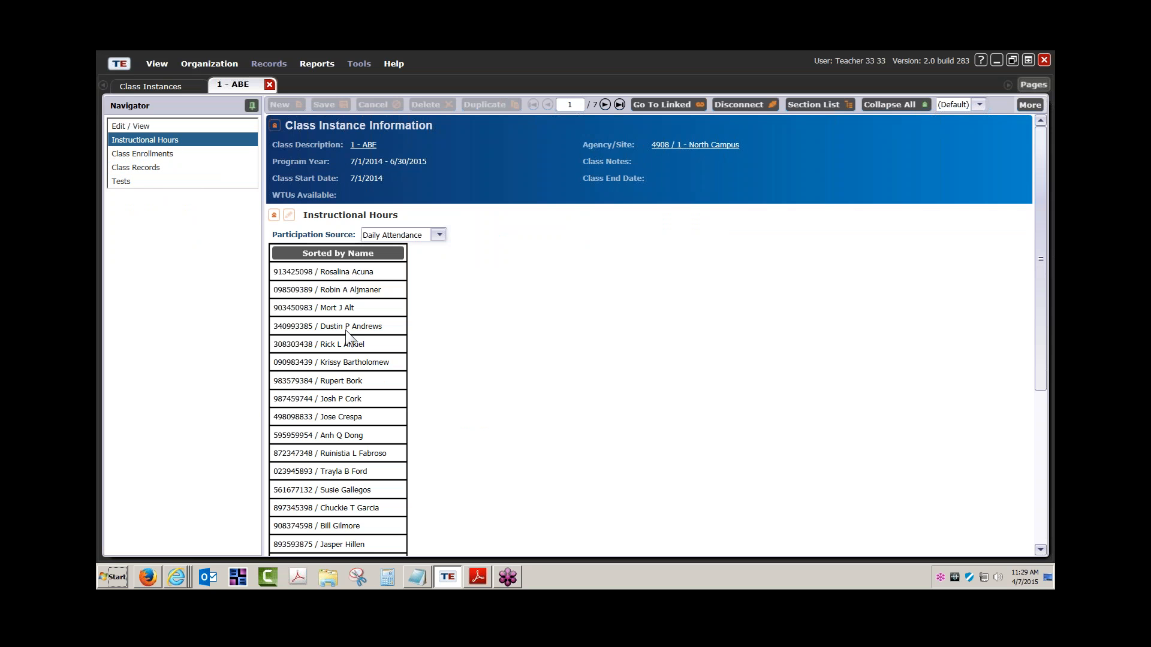
pyautogui.click(289, 216)
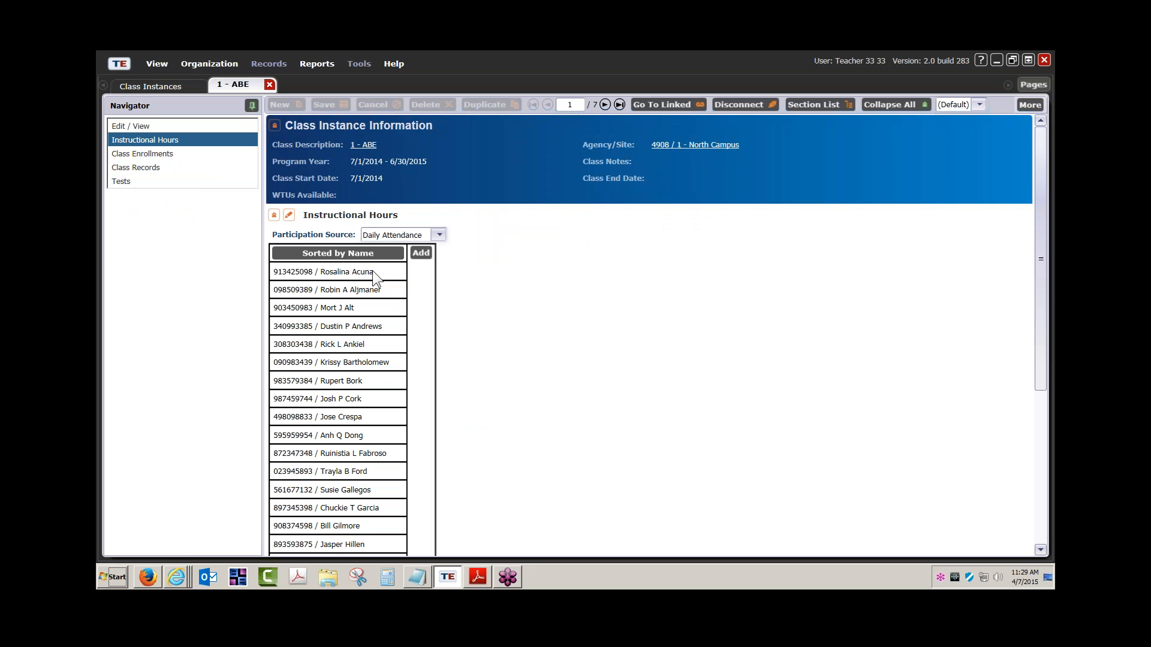
pyautogui.click(168, 154)
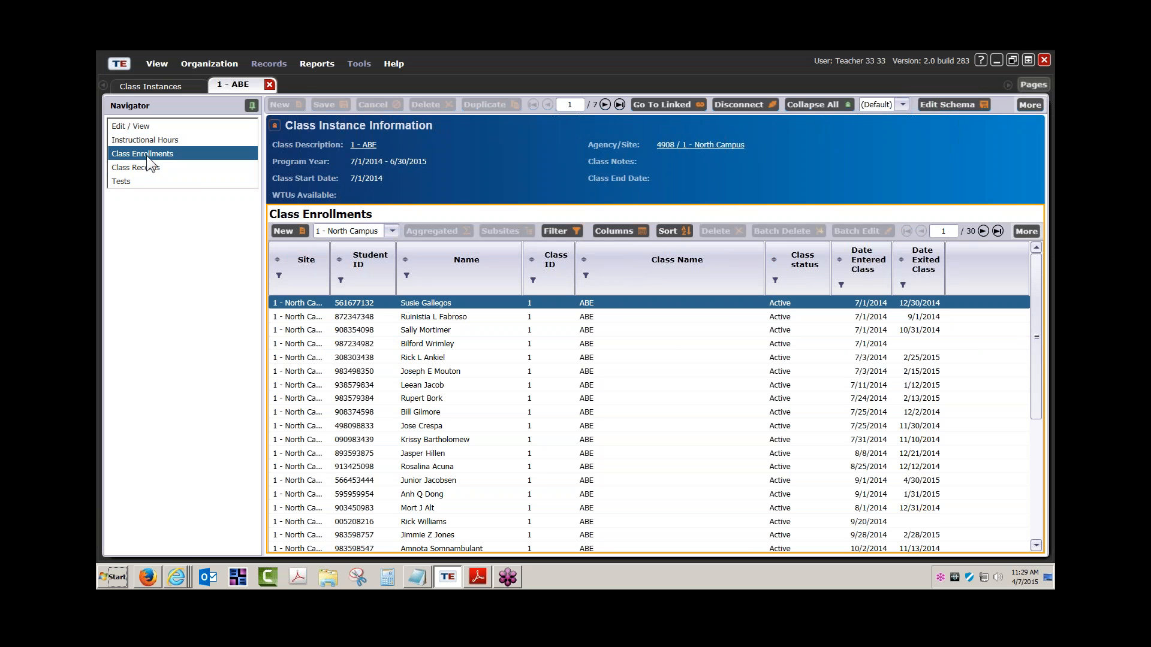
pyautogui.click(270, 84)
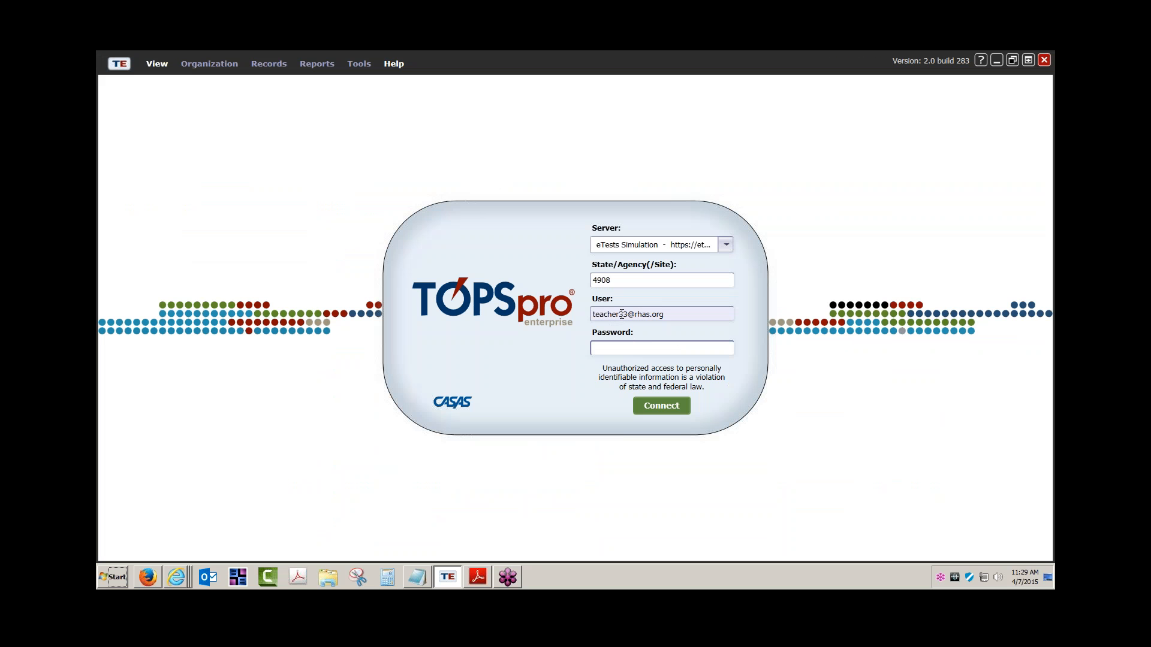
# Sign back in to TOPSpro Enterprise as administrator instead of teacher, entering the password.
pyautogui.click(621, 315)
pyautogui.moveTo(621, 315); pyautogui.dragTo(537, 312)
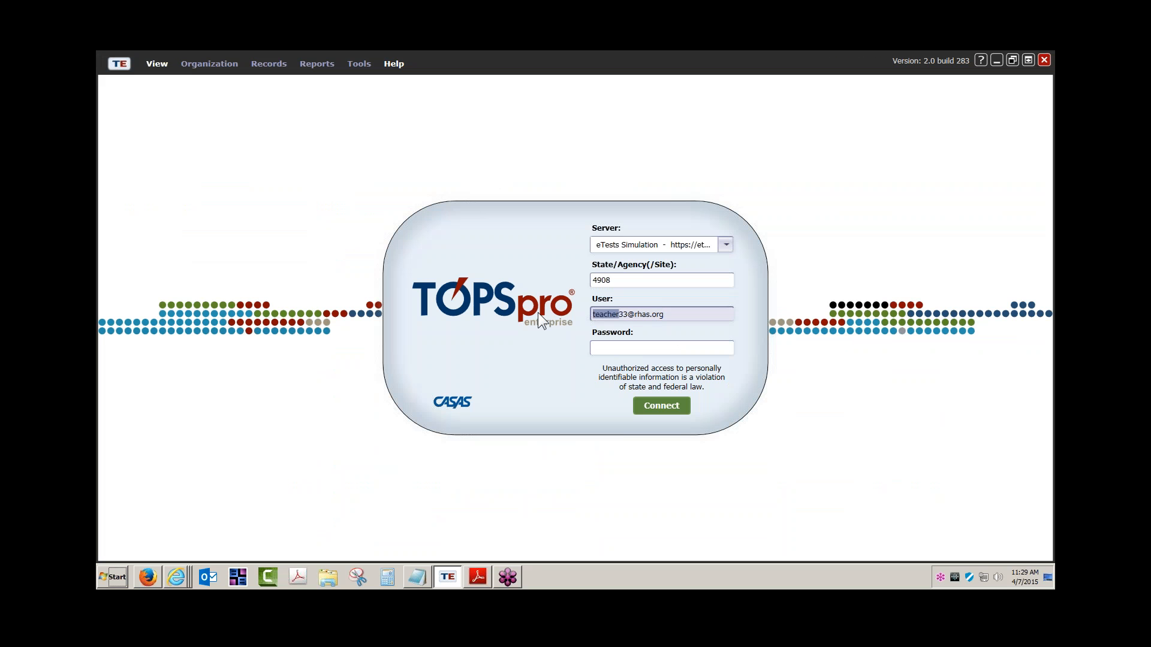
pyautogui.write('administrator')
pyautogui.click(616, 349)
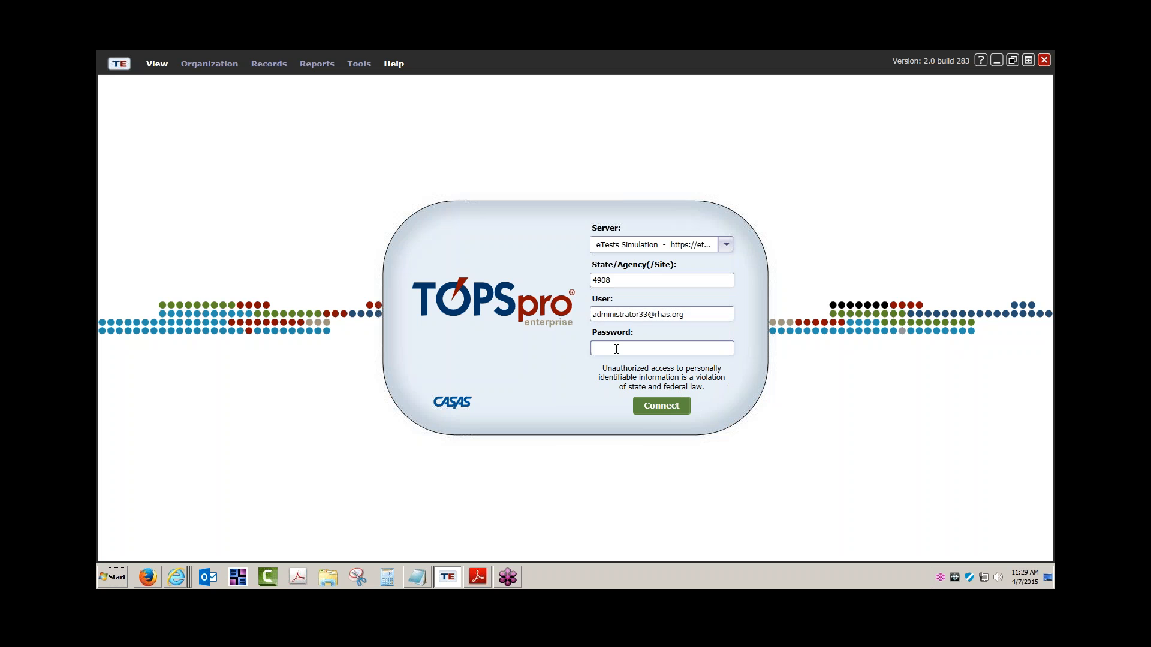
pyautogui.write('*****')
pyautogui.press('Return')
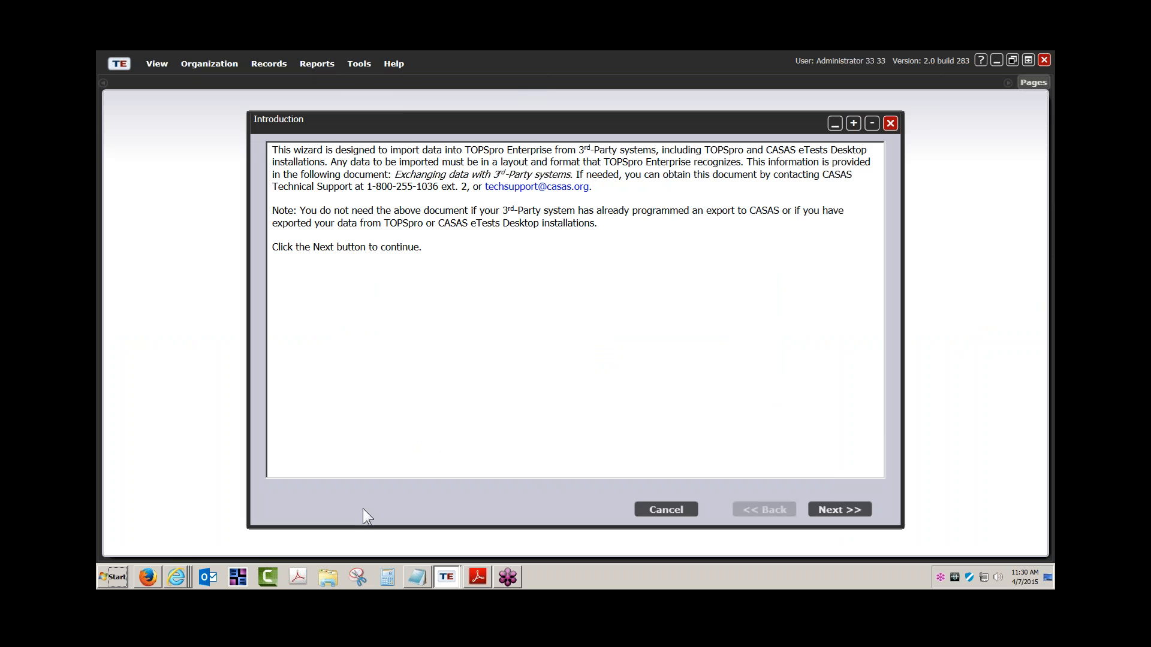
# Browse from the Desktop through FileShare > Training > TE ONLINE > IMPORT_EXPORT to IIMPORT TEMPLATES.
pyautogui.click(327, 578)
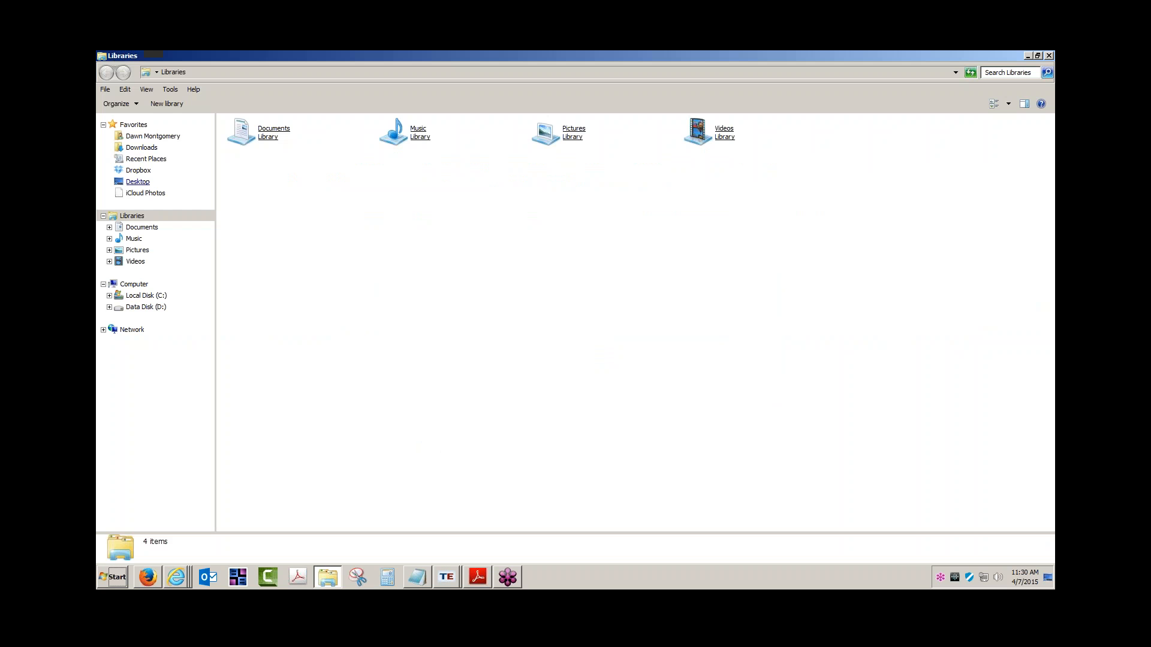
pyautogui.click(139, 182)
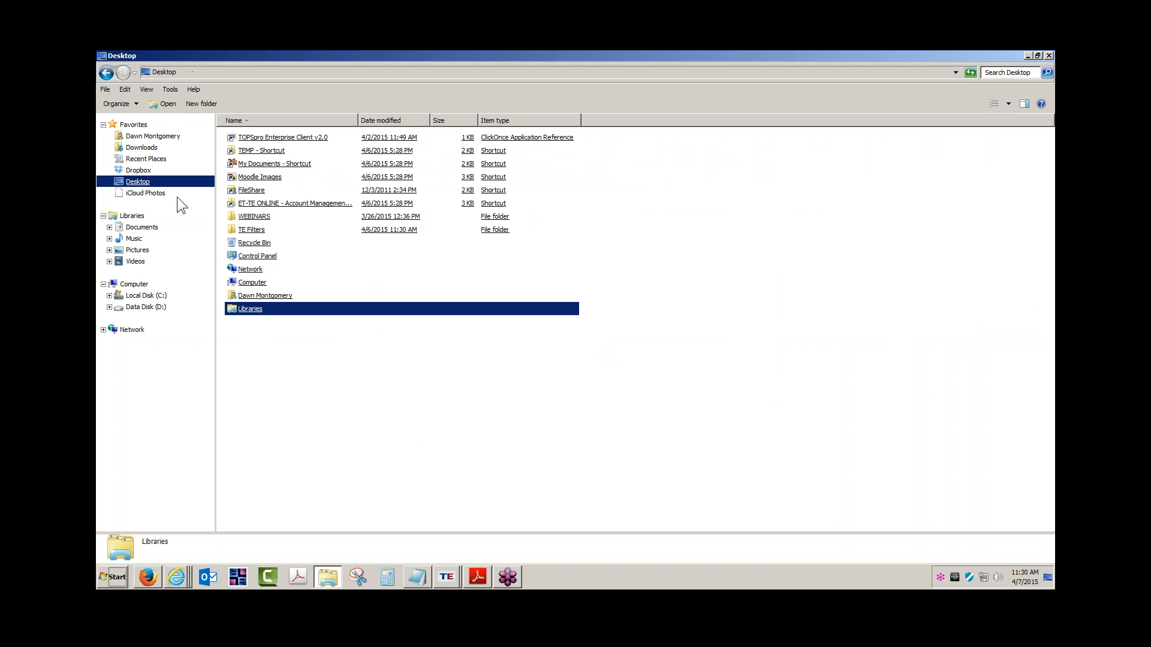
pyautogui.doubleClick(257, 190)
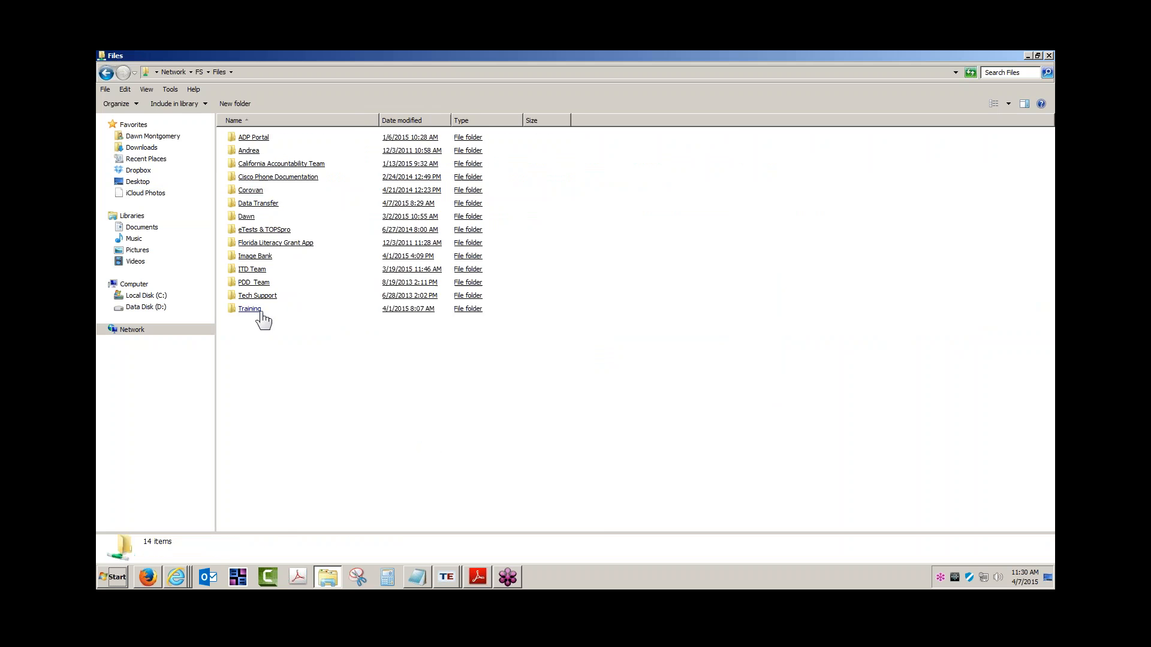
pyautogui.doubleClick(260, 318)
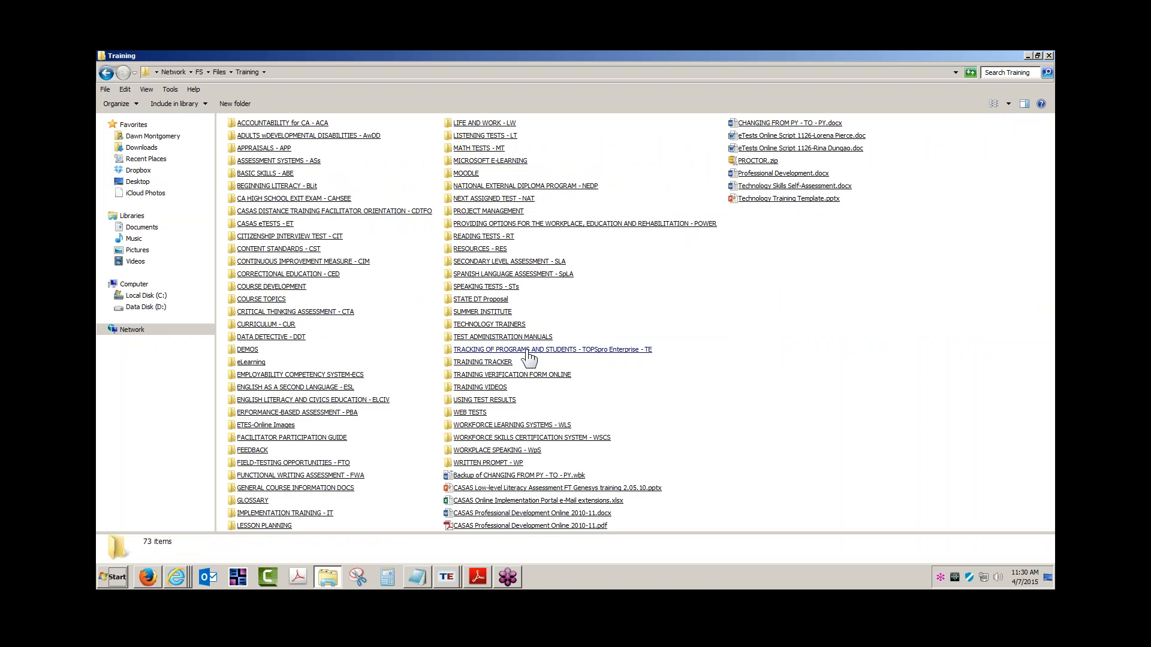
pyautogui.click(527, 352)
pyautogui.doubleClick(255, 152)
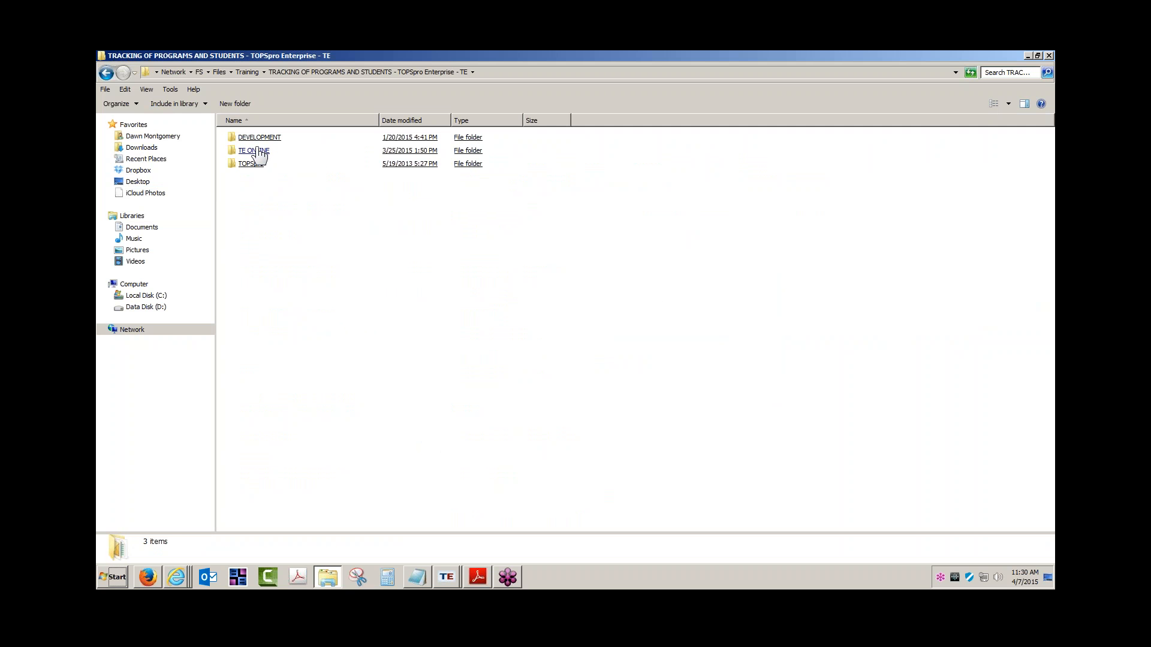
pyautogui.doubleClick(278, 210)
pyautogui.doubleClick(277, 166)
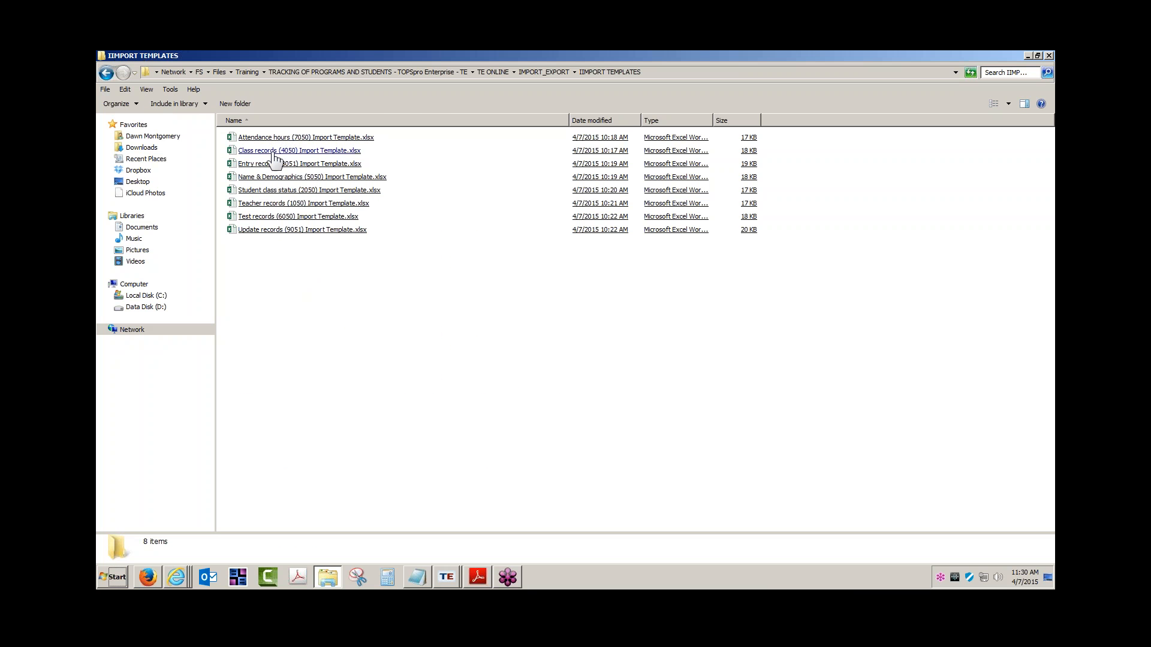
# Open the Teacher records (1050) Import Template workbook in Excel.
pyautogui.click(269, 232)
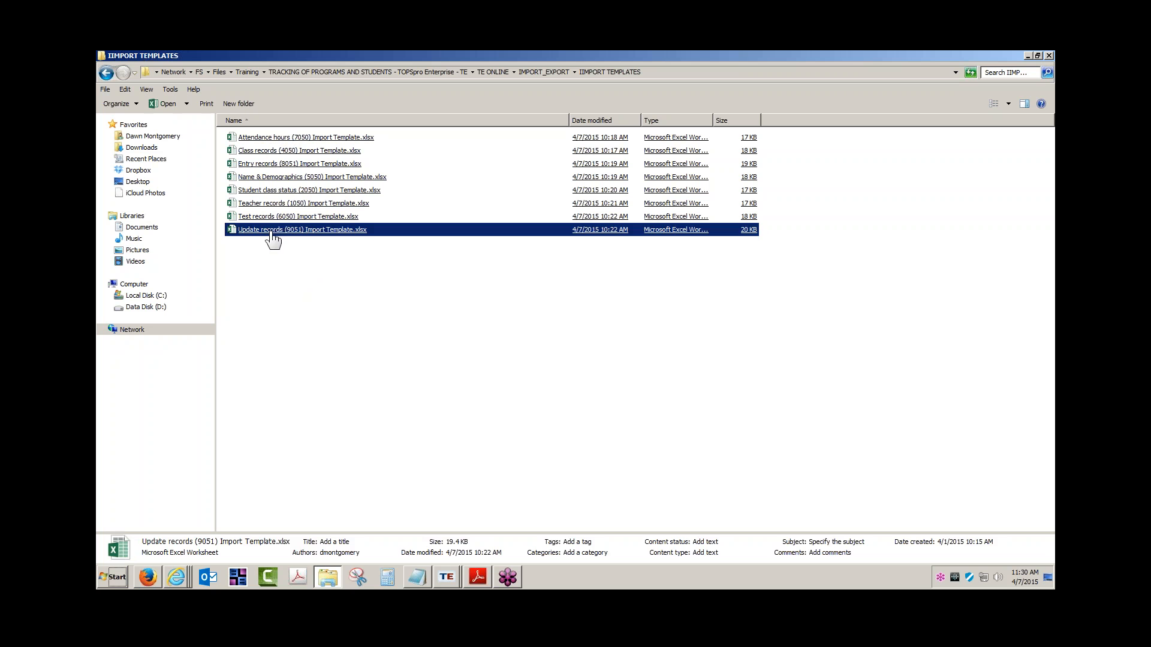
pyautogui.click(312, 256)
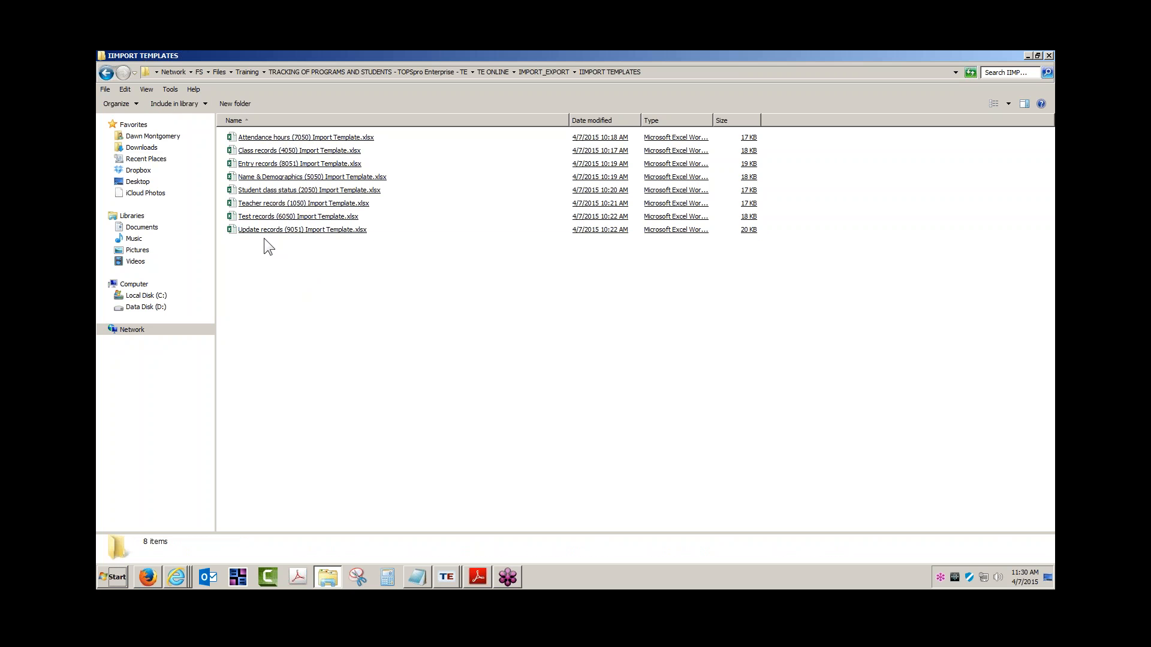
pyautogui.click(290, 193)
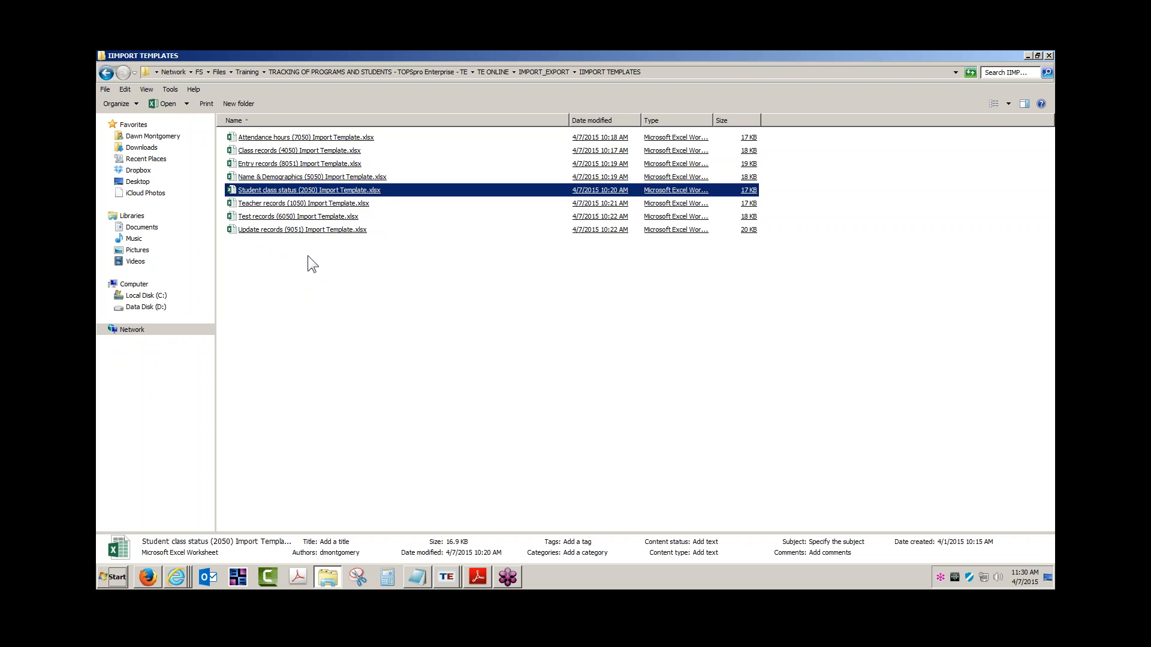
pyautogui.click(259, 206)
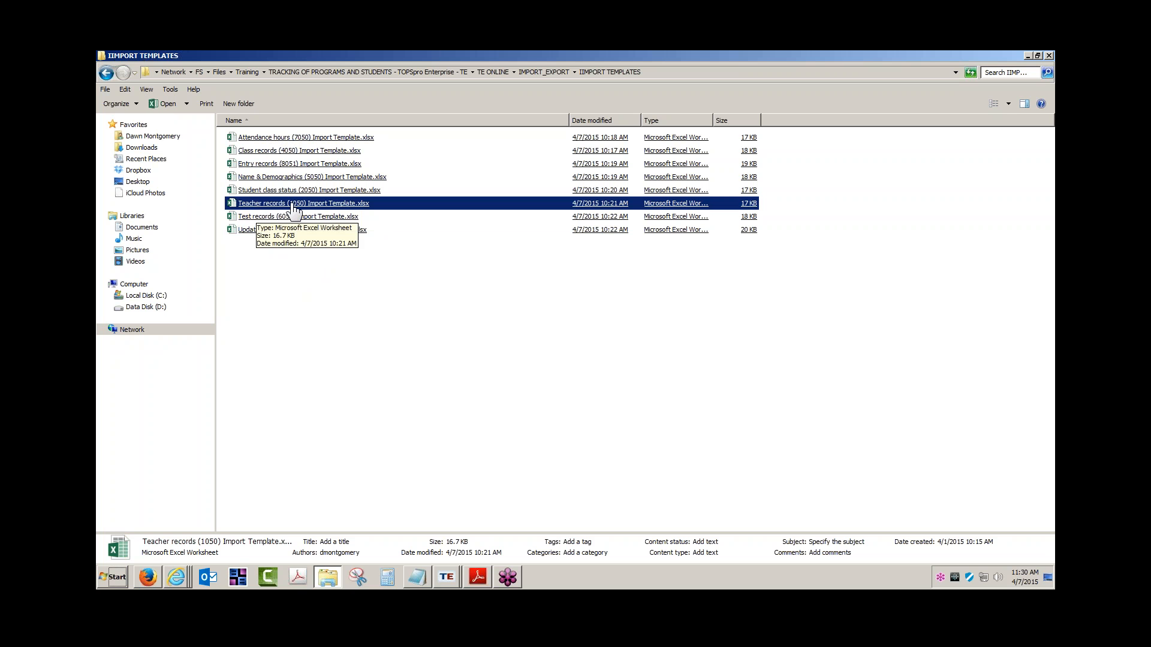
pyautogui.doubleClick(293, 207)
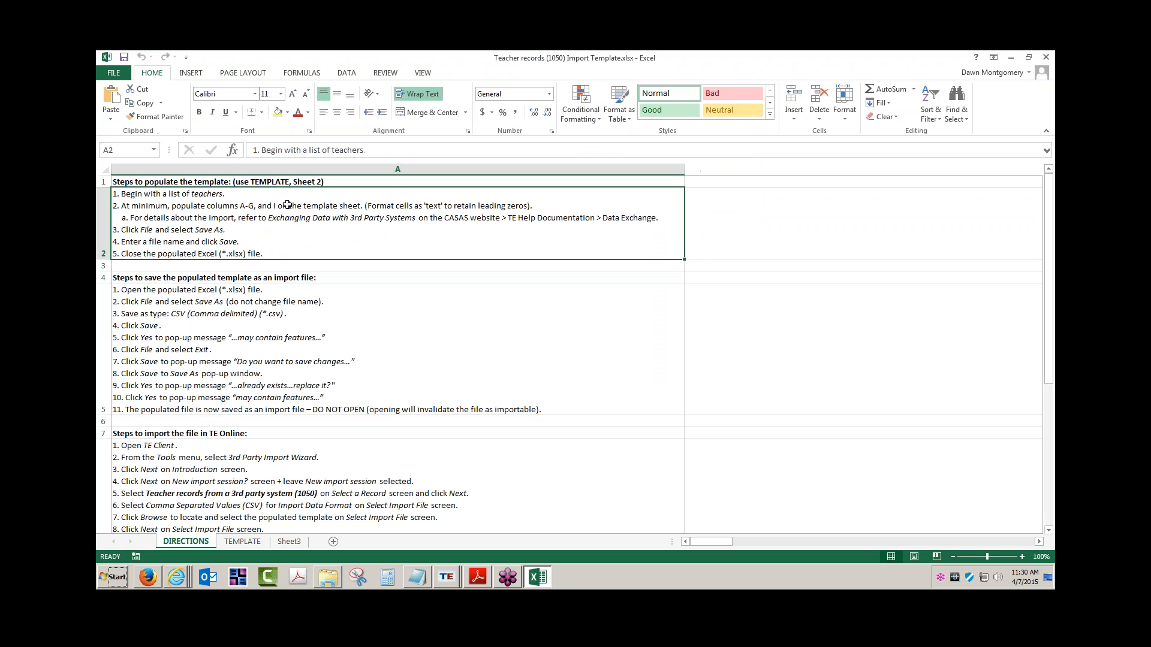
# View the TEMPLATE sheet's two teacher records, then open the workbook's File Info page.
pyautogui.click(241, 541)
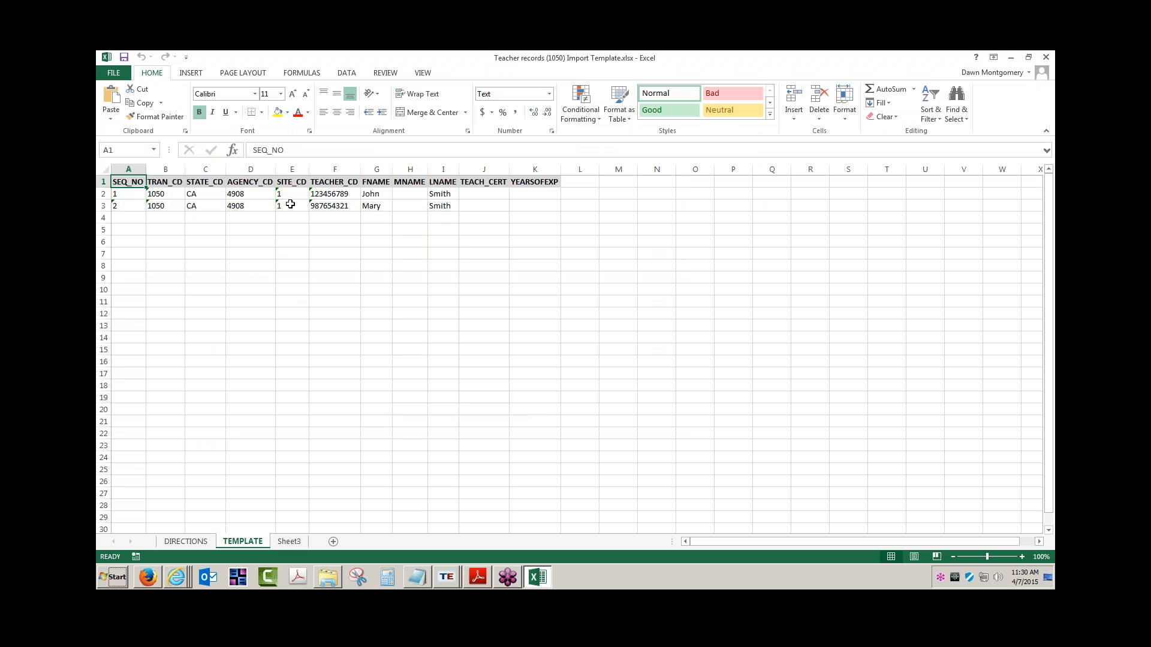
pyautogui.click(114, 73)
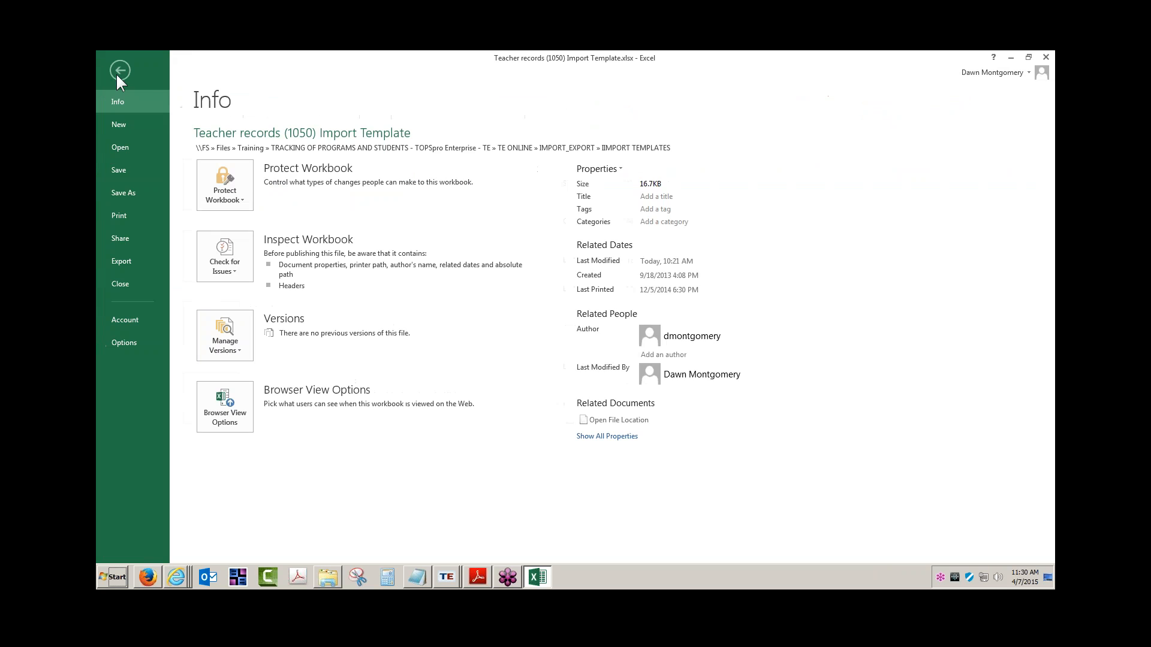
# Save the template as a CSV (comma delimited) file on the Desktop, keeping CSV format.
pyautogui.click(134, 192)
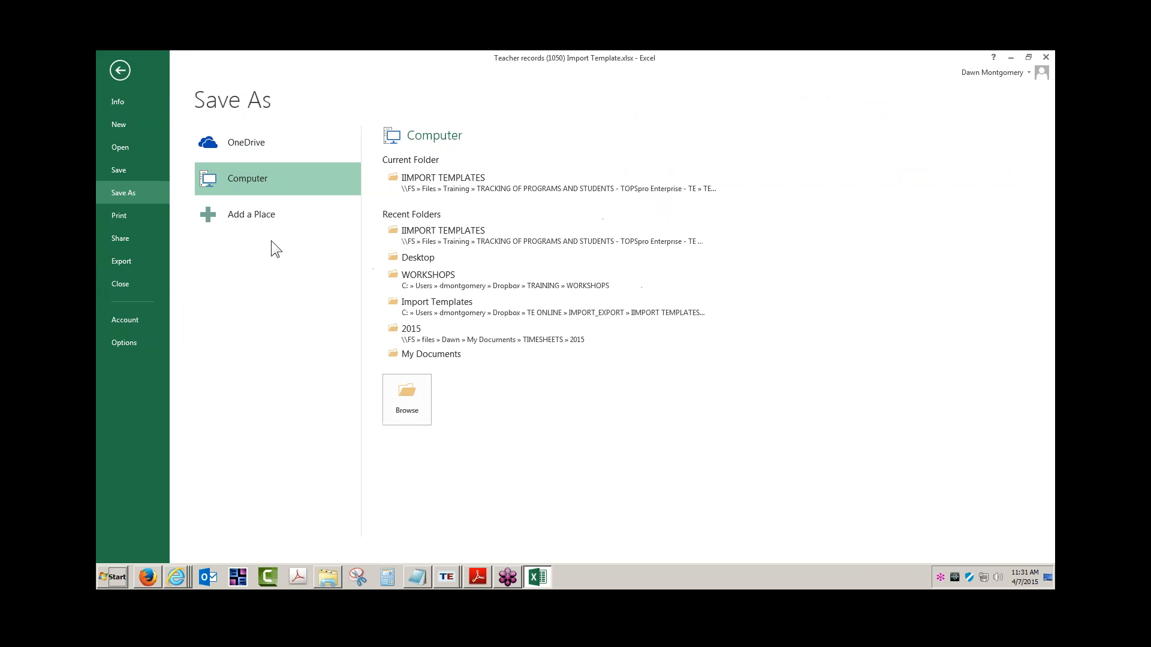
pyautogui.click(407, 400)
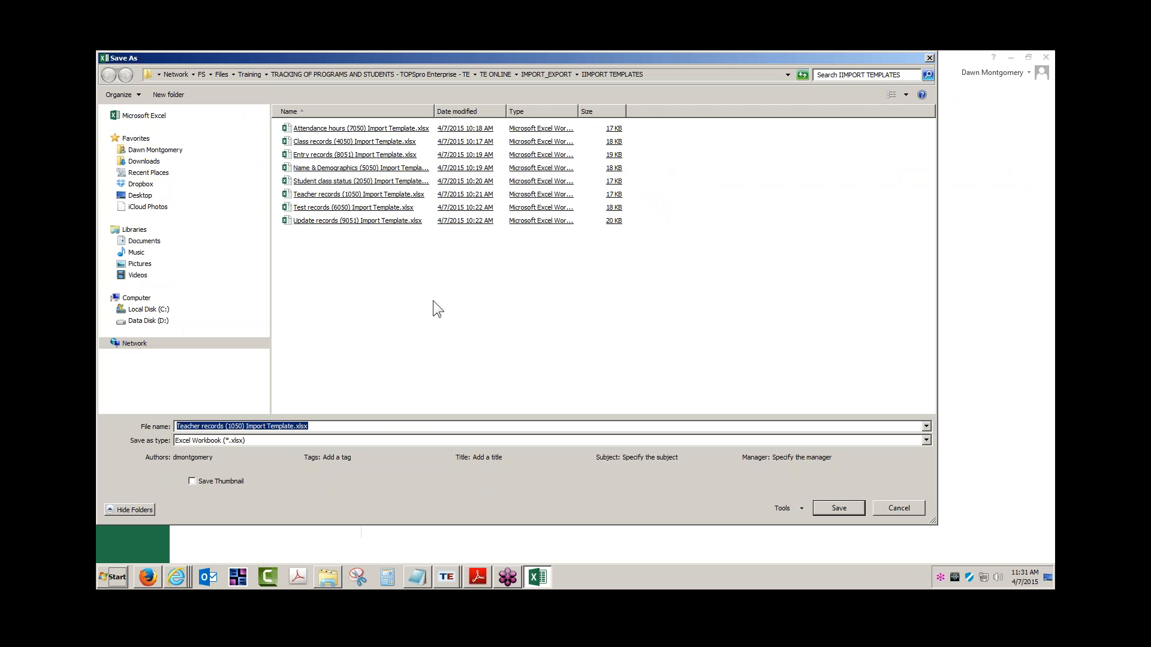
pyautogui.click(144, 197)
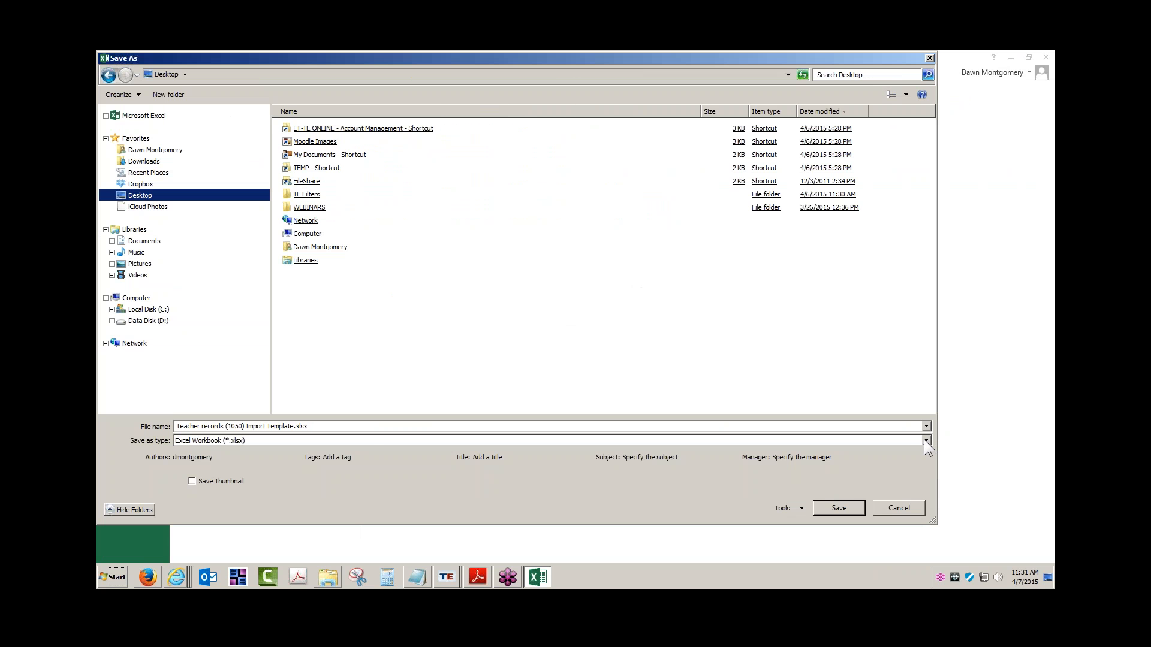
pyautogui.click(925, 441)
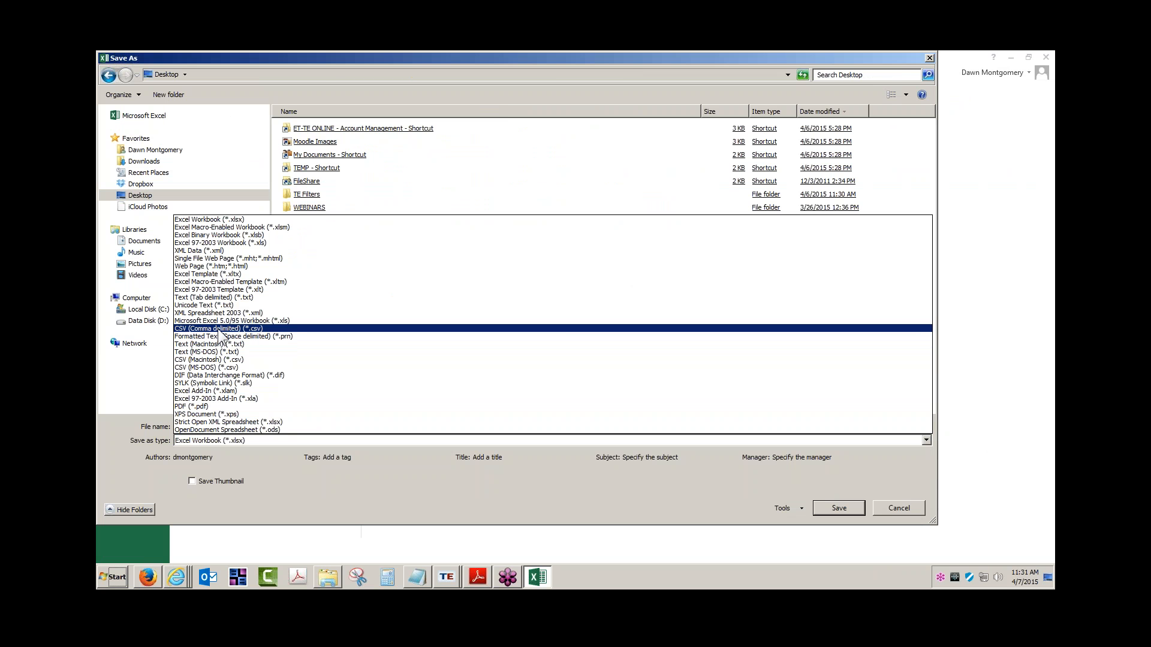
pyautogui.click(220, 329)
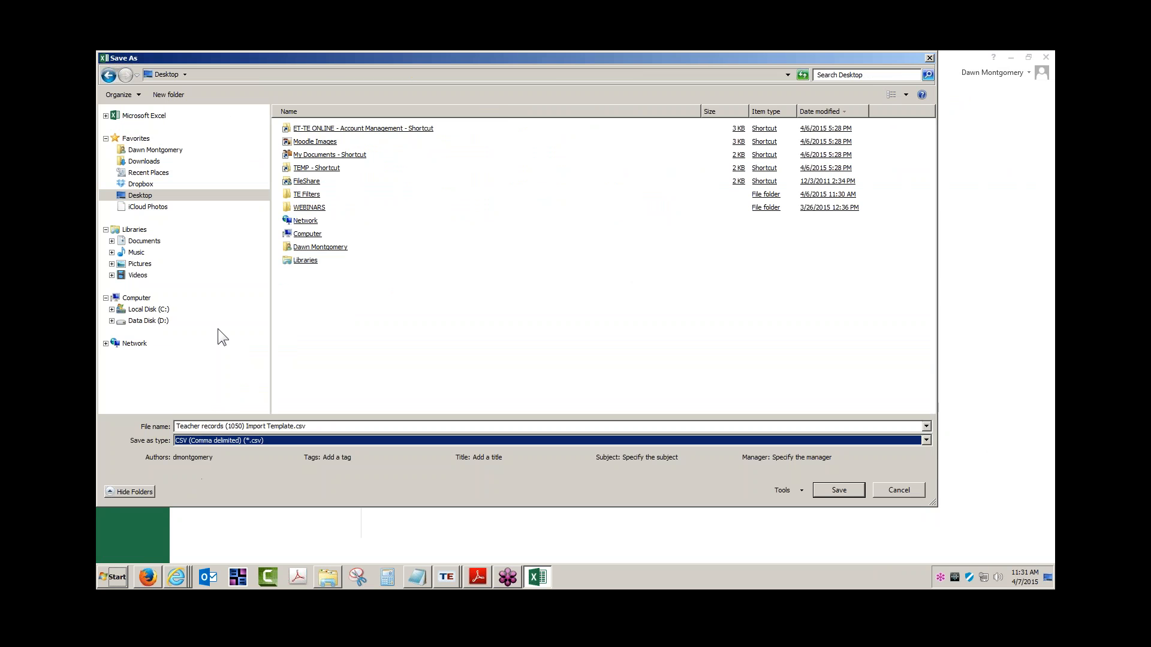
pyautogui.click(852, 491)
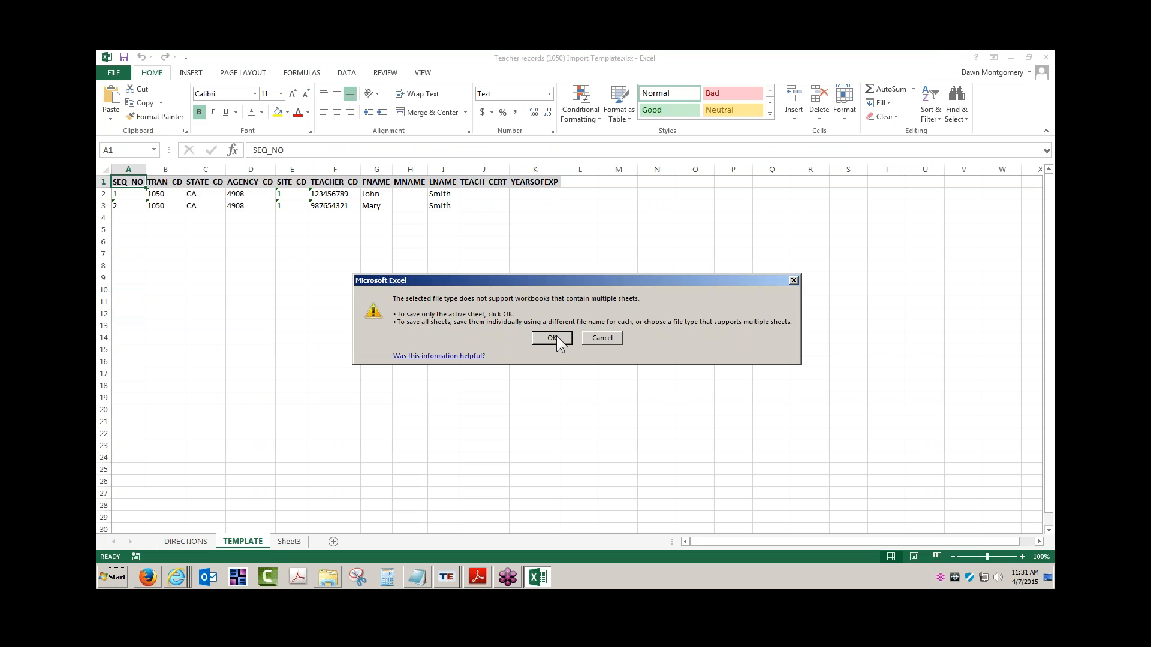
pyautogui.click(552, 338)
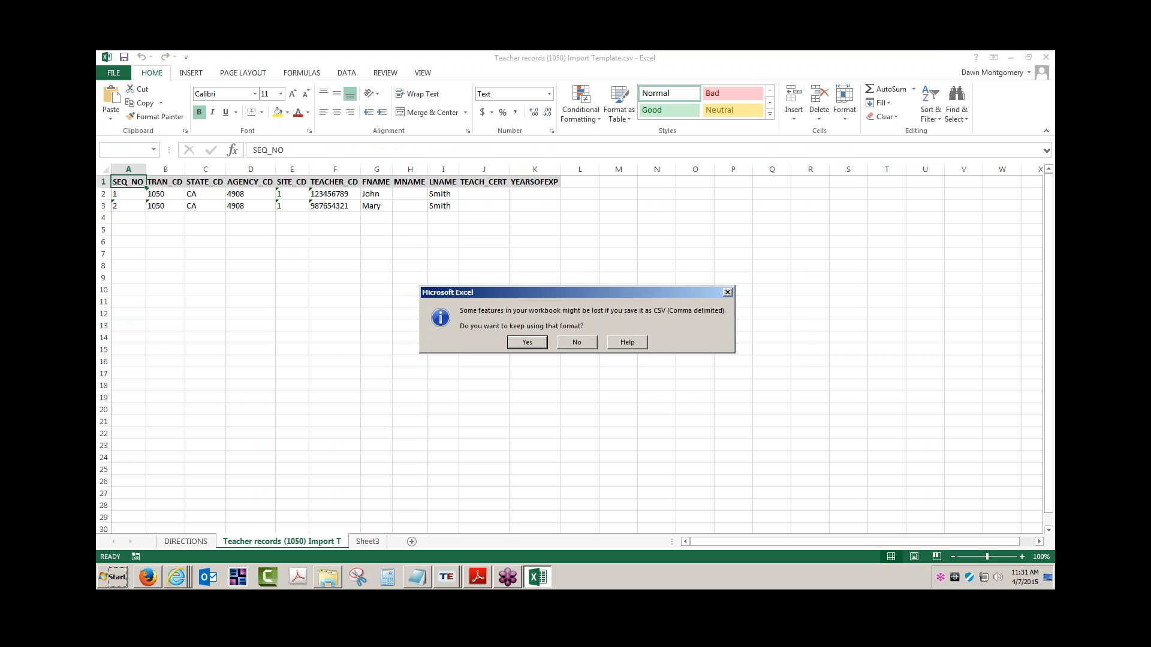
pyautogui.click(529, 344)
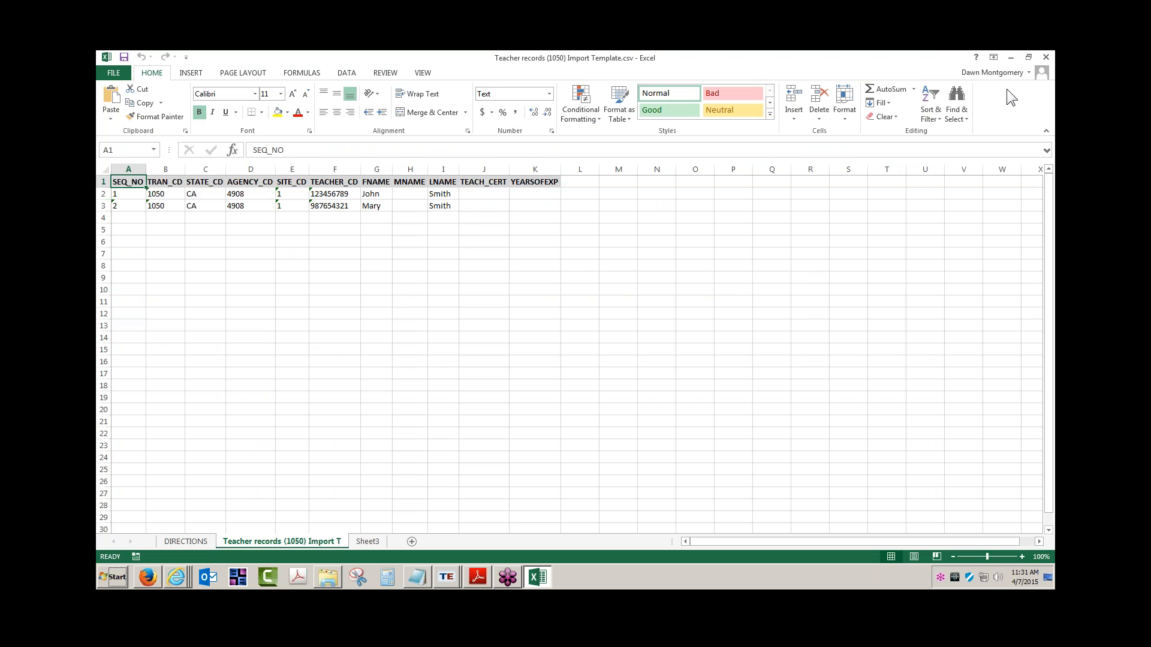
# Close Excel, saving and replacing the Desktop CSV, then minimize the Explorer window.
pyautogui.click(1046, 57)
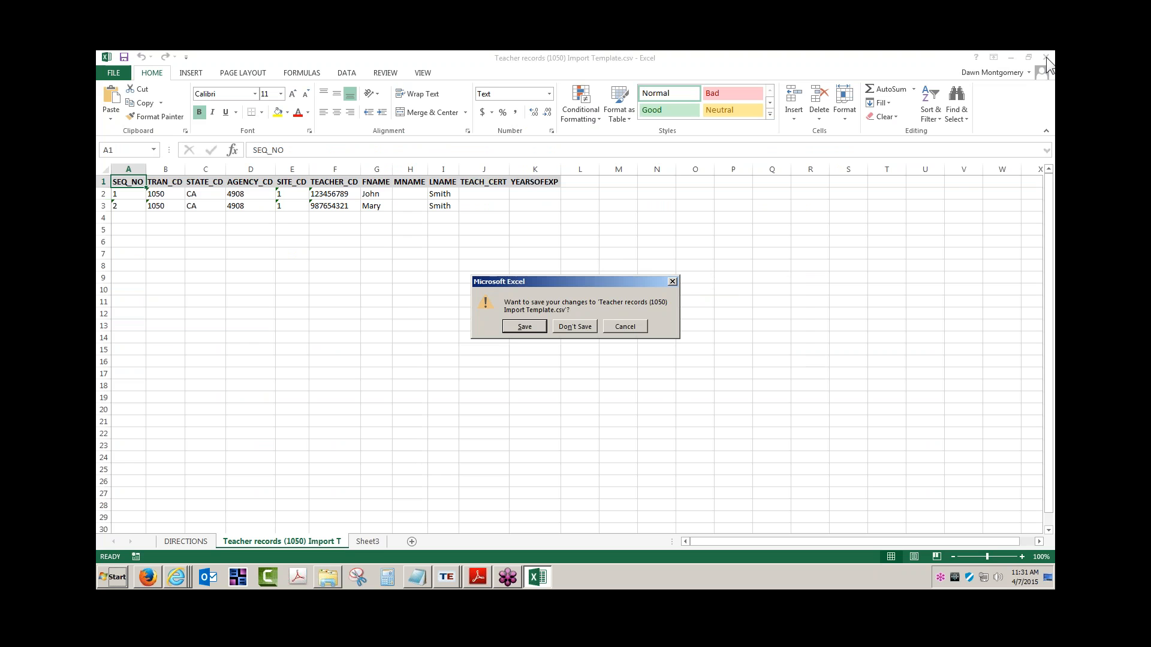
pyautogui.click(515, 330)
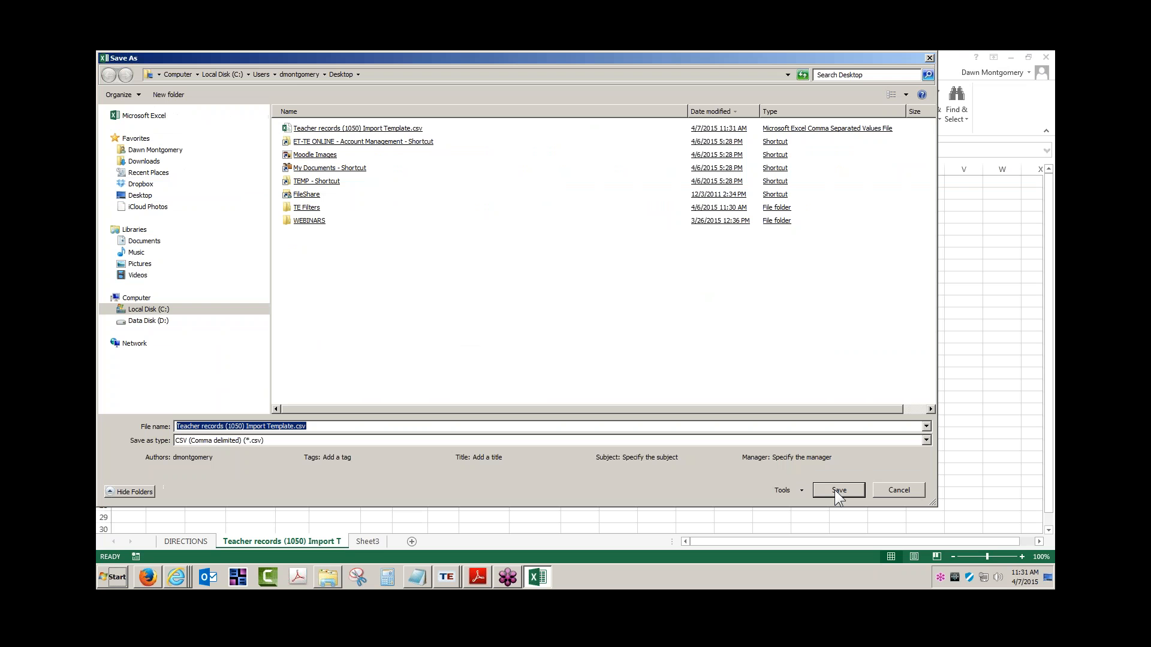
pyautogui.click(837, 491)
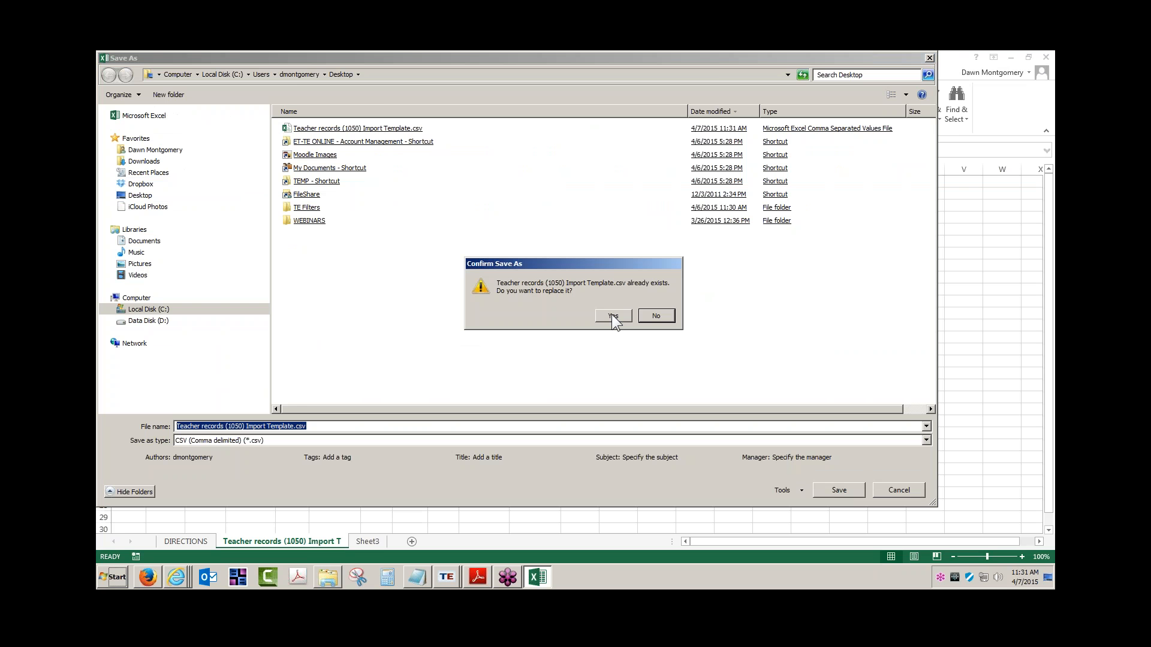
pyautogui.click(614, 320)
pyautogui.click(527, 342)
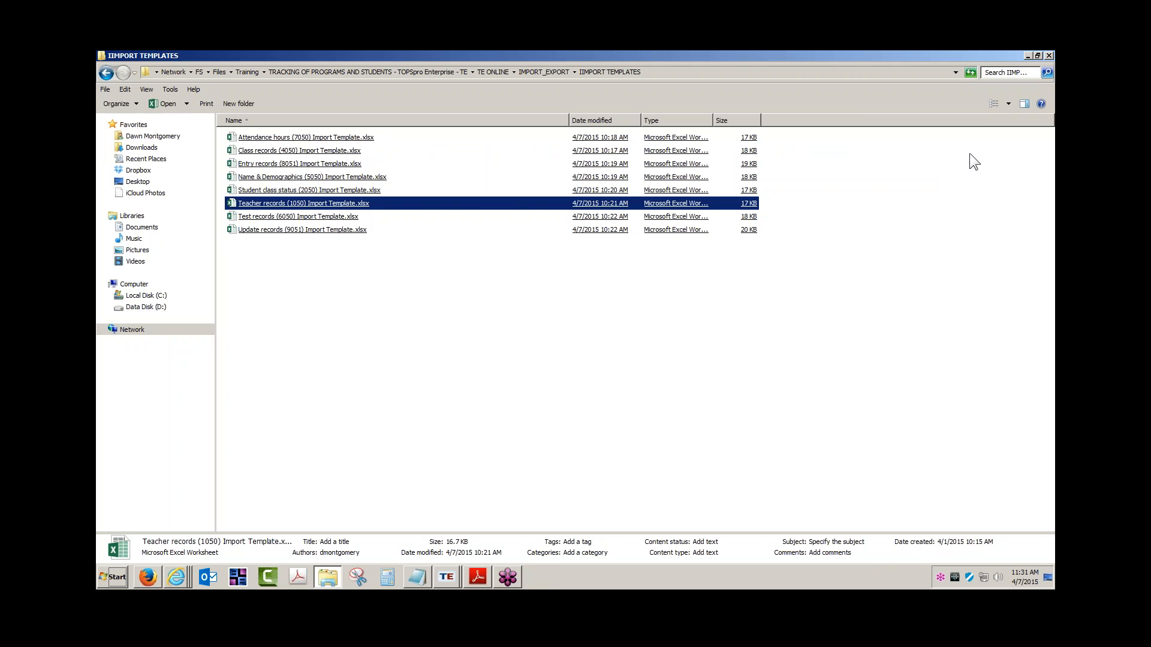
pyautogui.click(1027, 56)
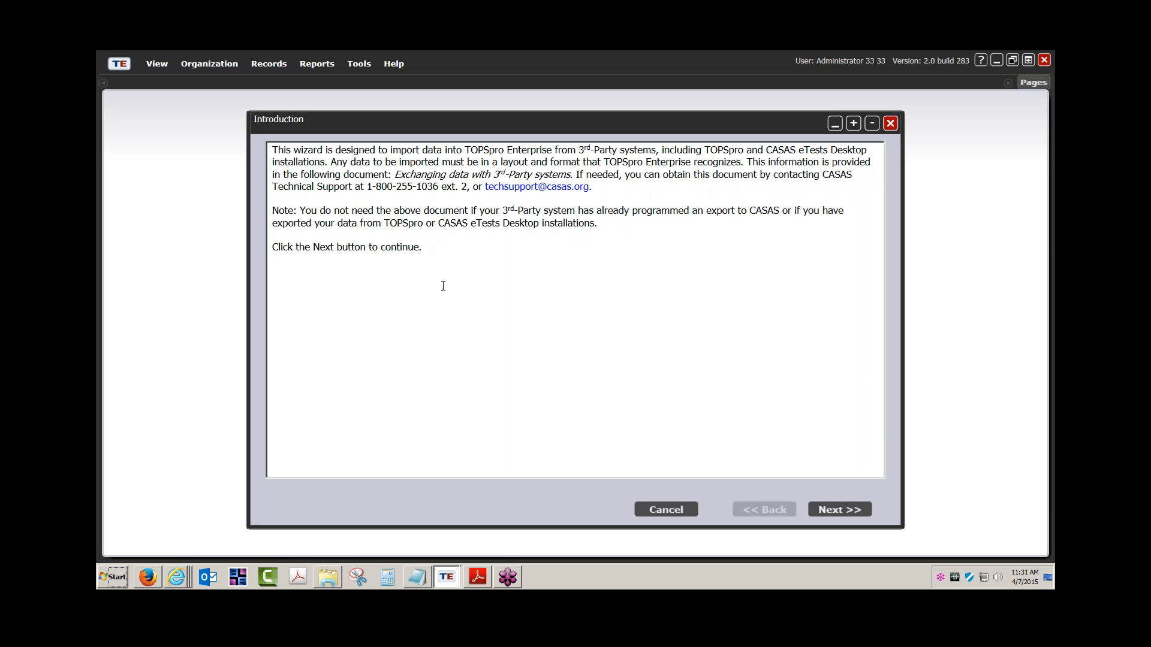
# Start a new import session with Teacher records (1050) as the record type.
pyautogui.moveTo(396, 175); pyautogui.dragTo(554, 175)
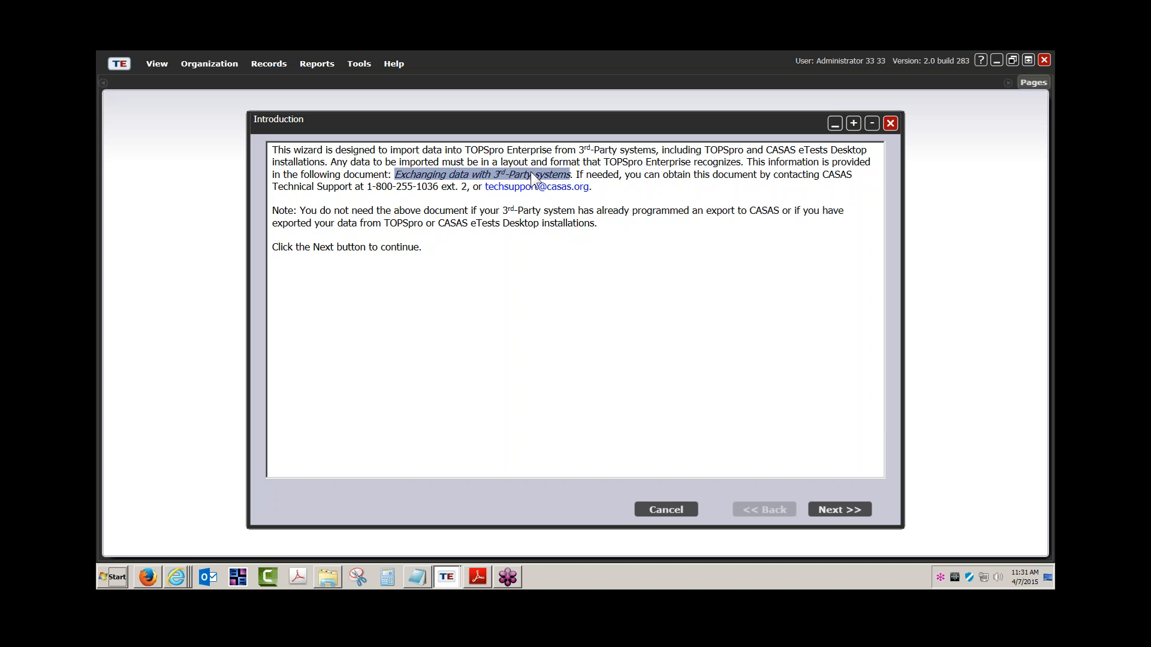
pyautogui.click(840, 509)
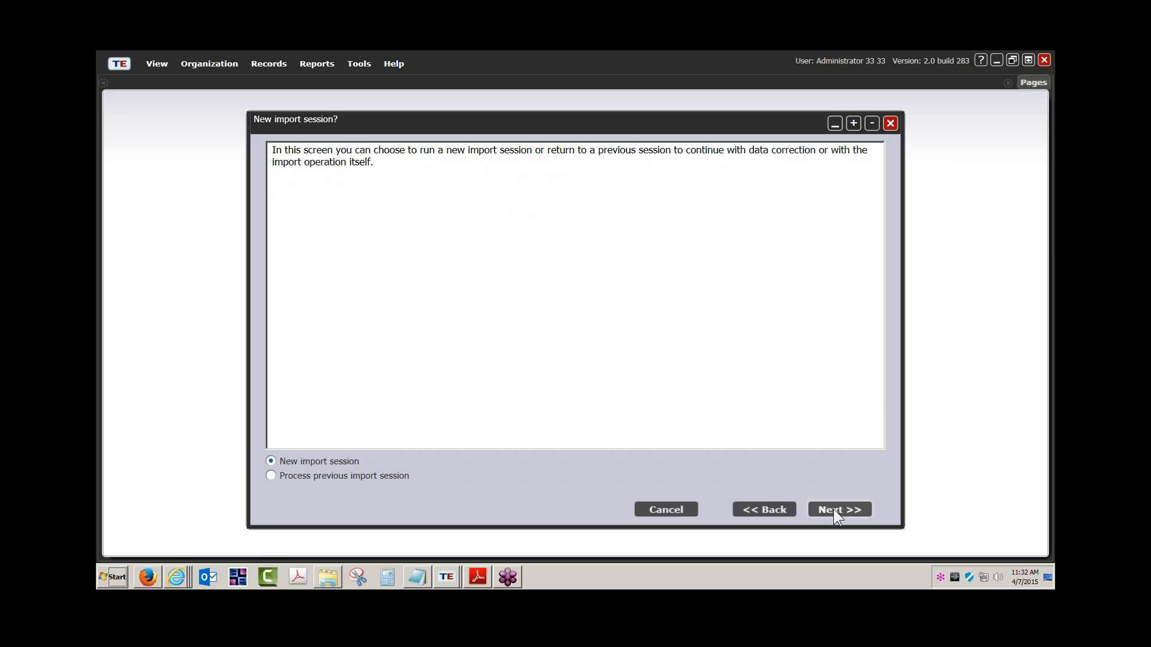
pyautogui.click(833, 509)
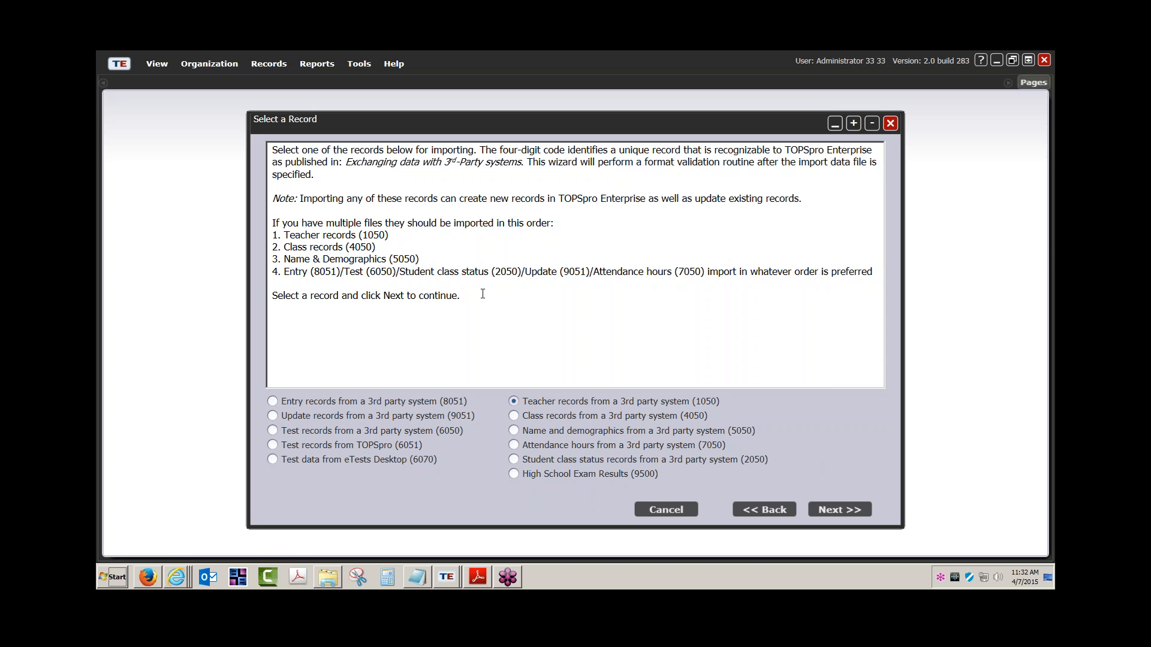
pyautogui.moveTo(284, 235); pyautogui.dragTo(358, 235)
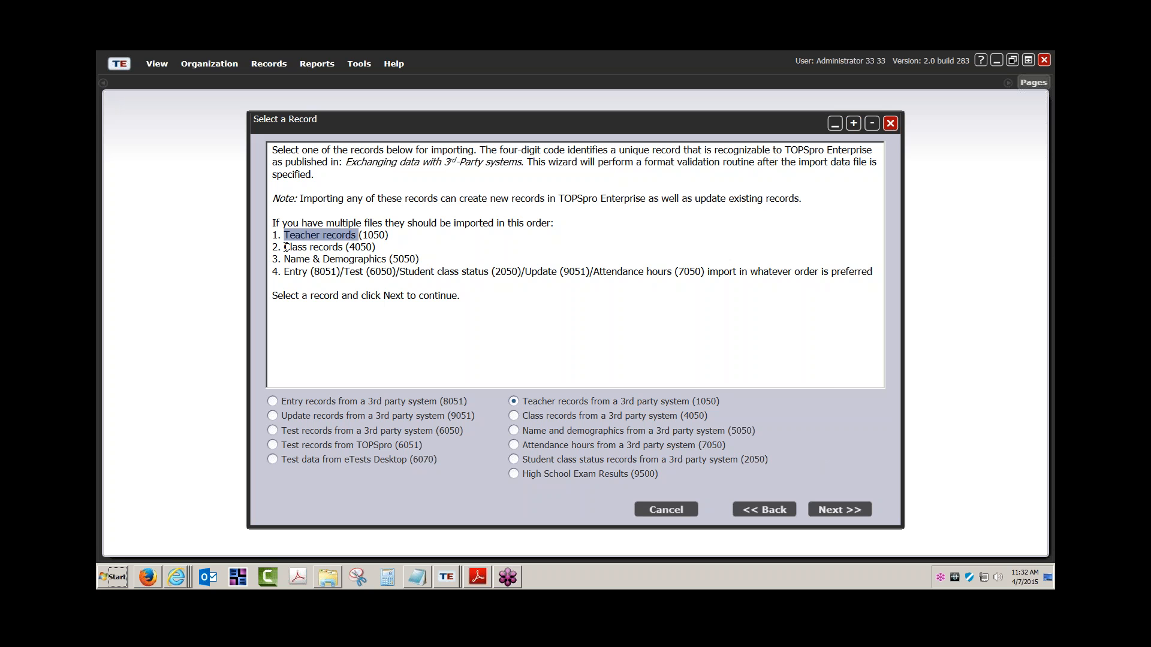
pyautogui.moveTo(285, 247); pyautogui.dragTo(346, 247)
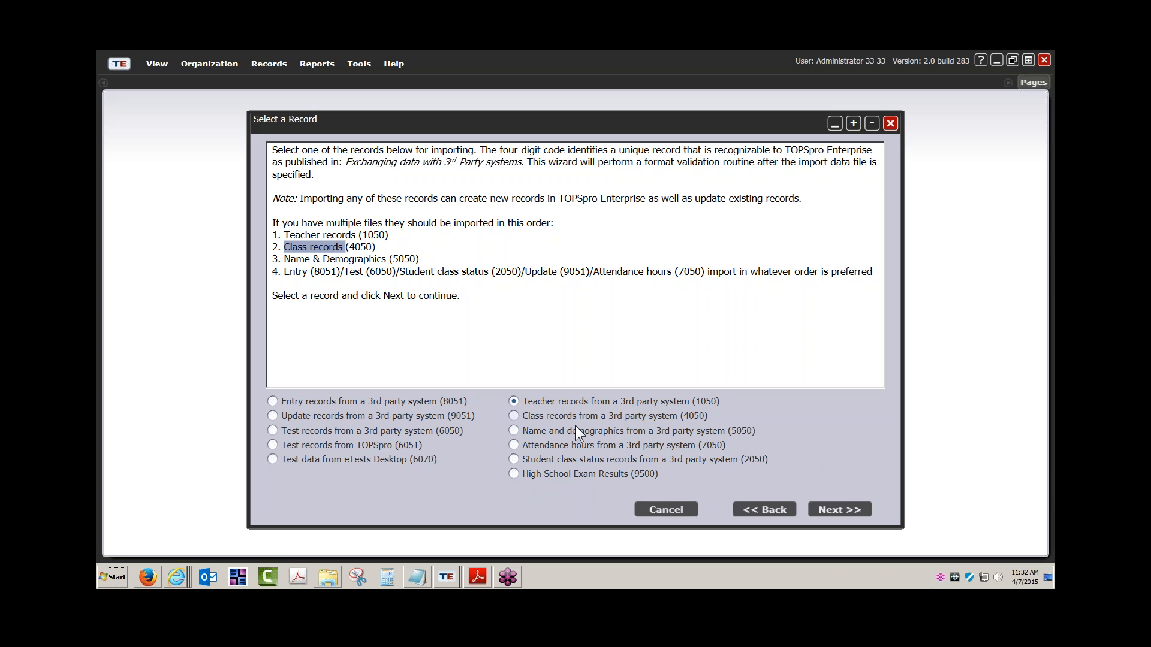
pyautogui.click(534, 403)
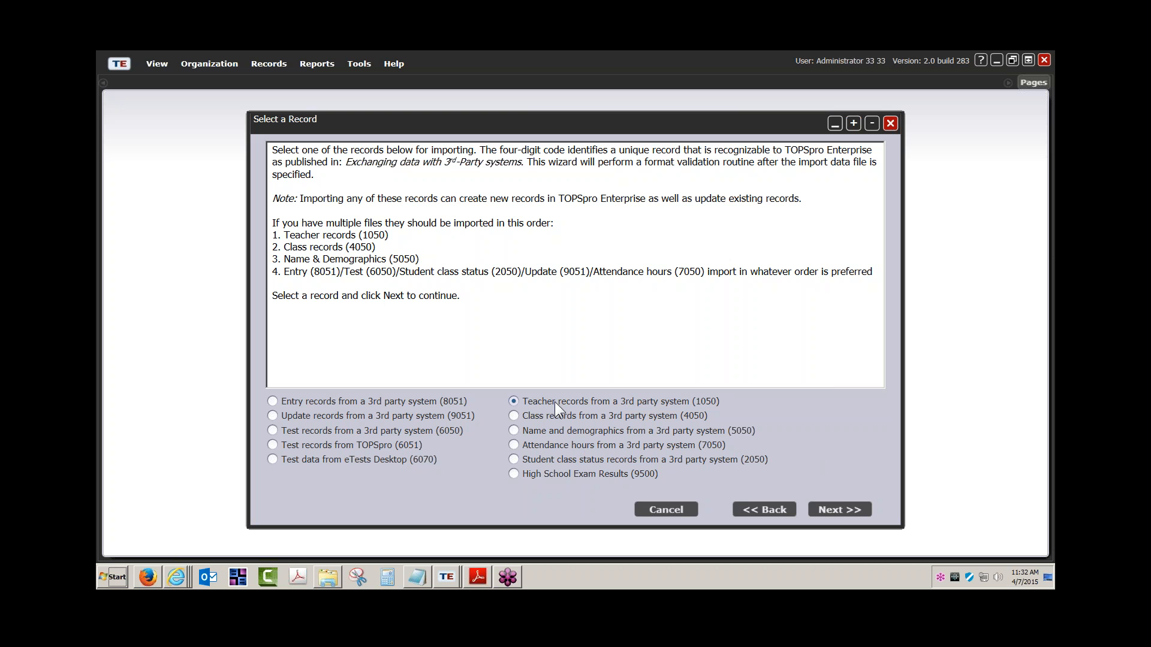
pyautogui.click(841, 509)
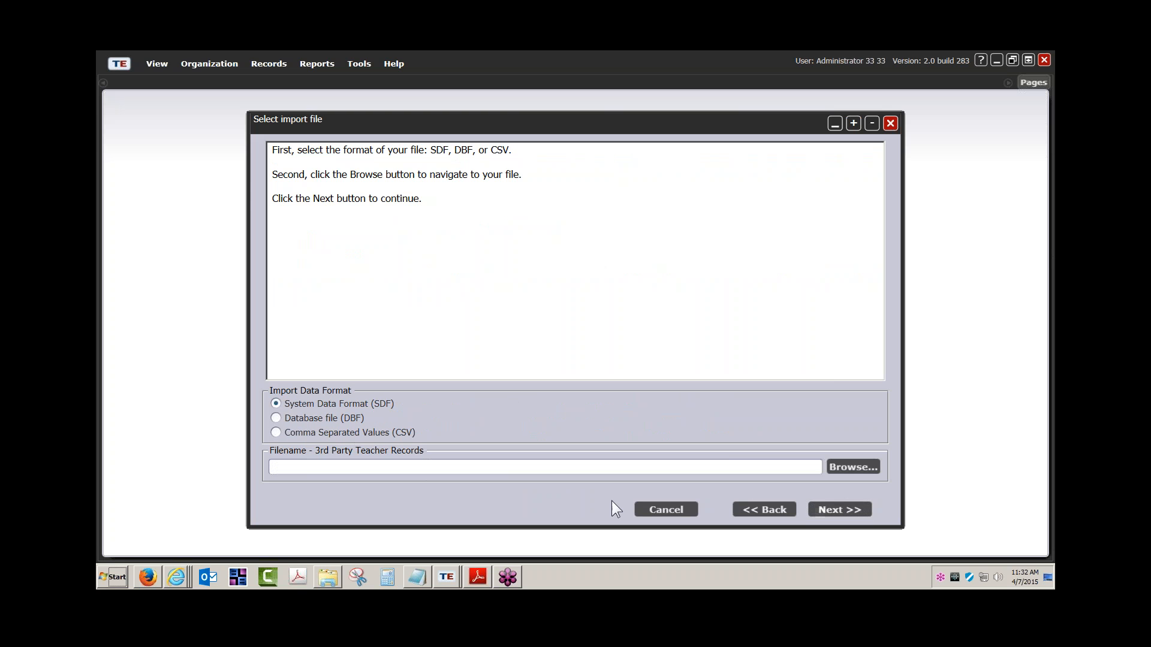
# Choose CSV format, load Teacher records (1050) Import Template.csv from the Desktop, and validate it.
pyautogui.click(276, 432)
pyautogui.click(858, 466)
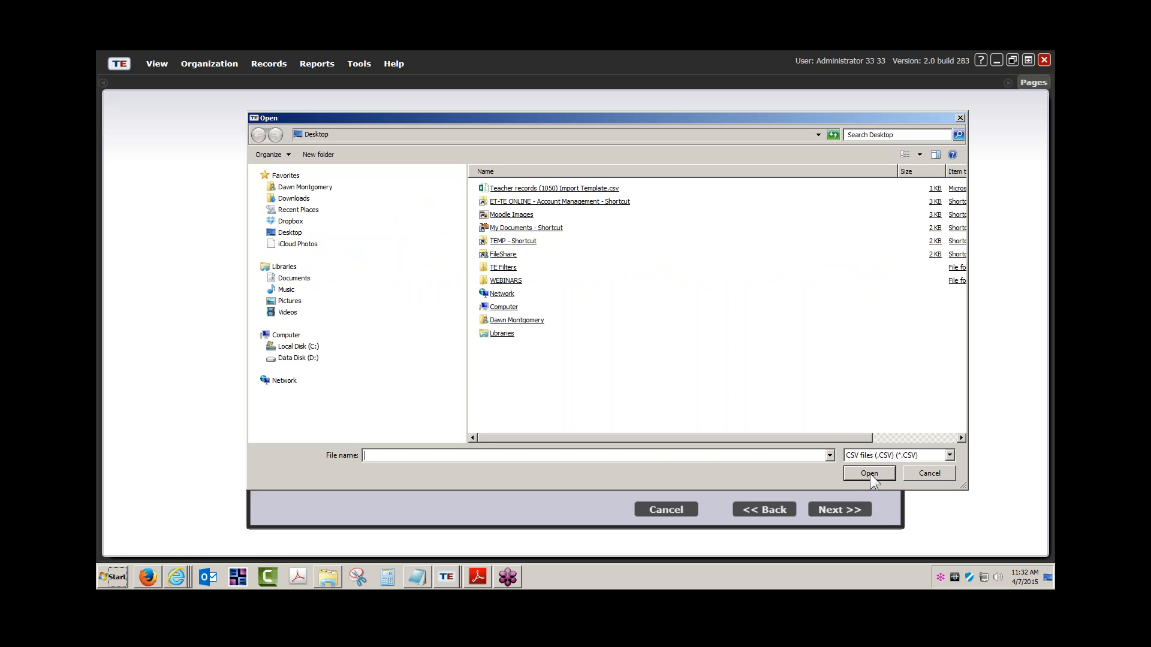
pyautogui.doubleClick(545, 189)
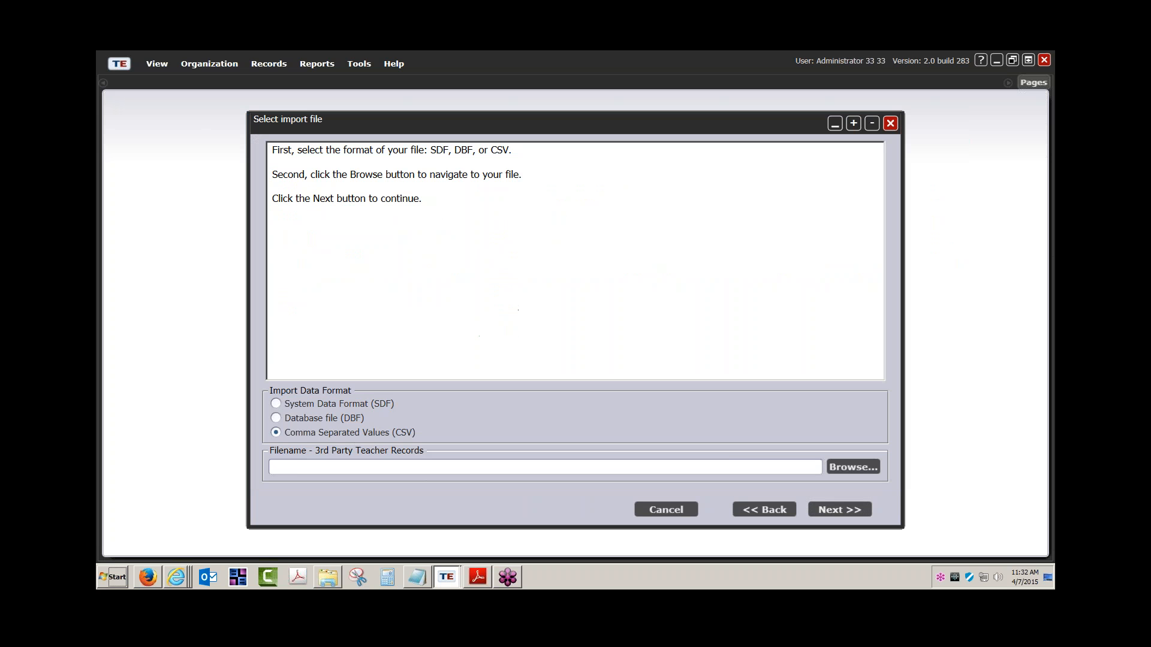
pyautogui.click(864, 509)
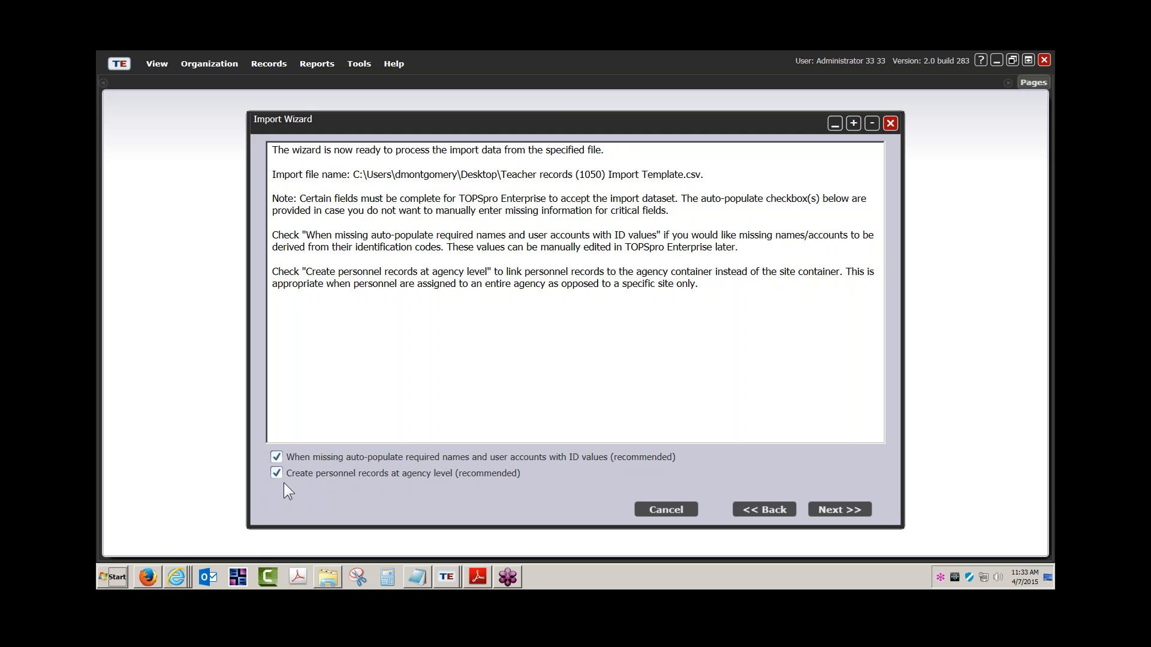
pyautogui.moveTo(273, 150); pyautogui.dragTo(717, 292)
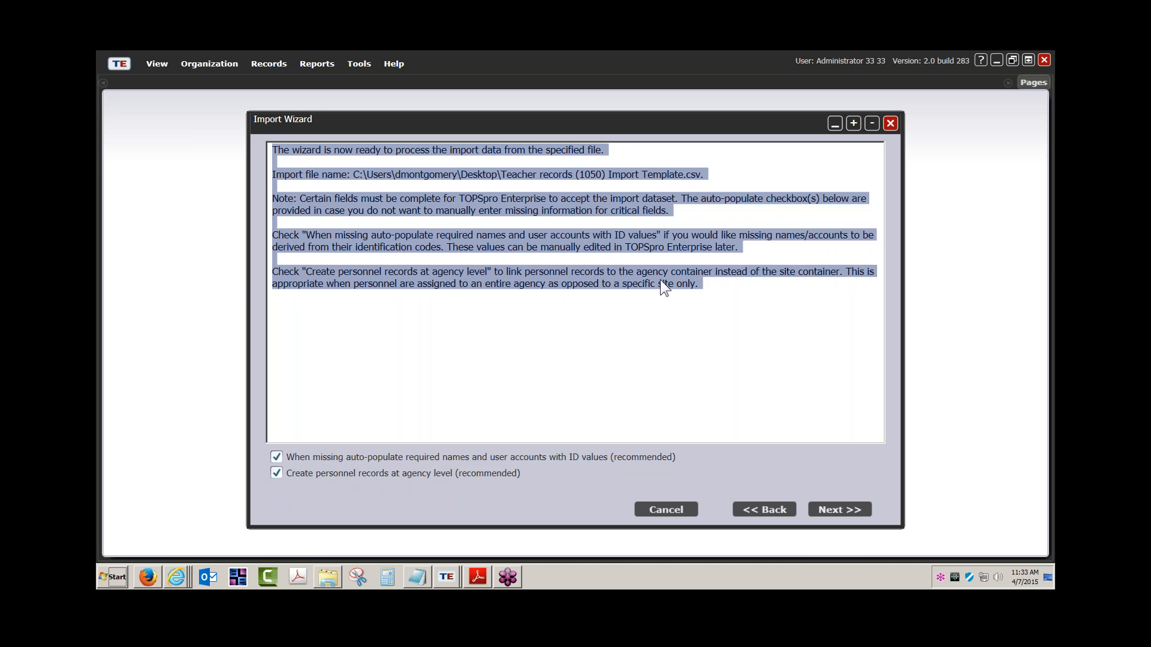
pyautogui.click(840, 509)
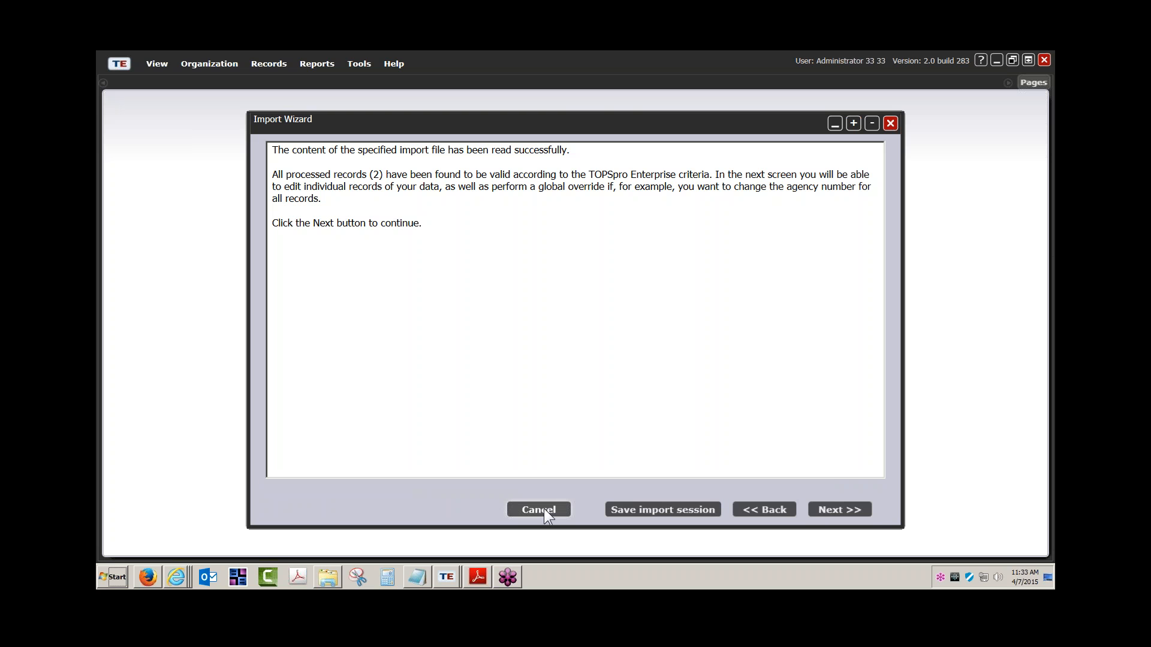
# Review the two teacher rows in Edit Records, run the import, and click Finish.
pyautogui.click(850, 509)
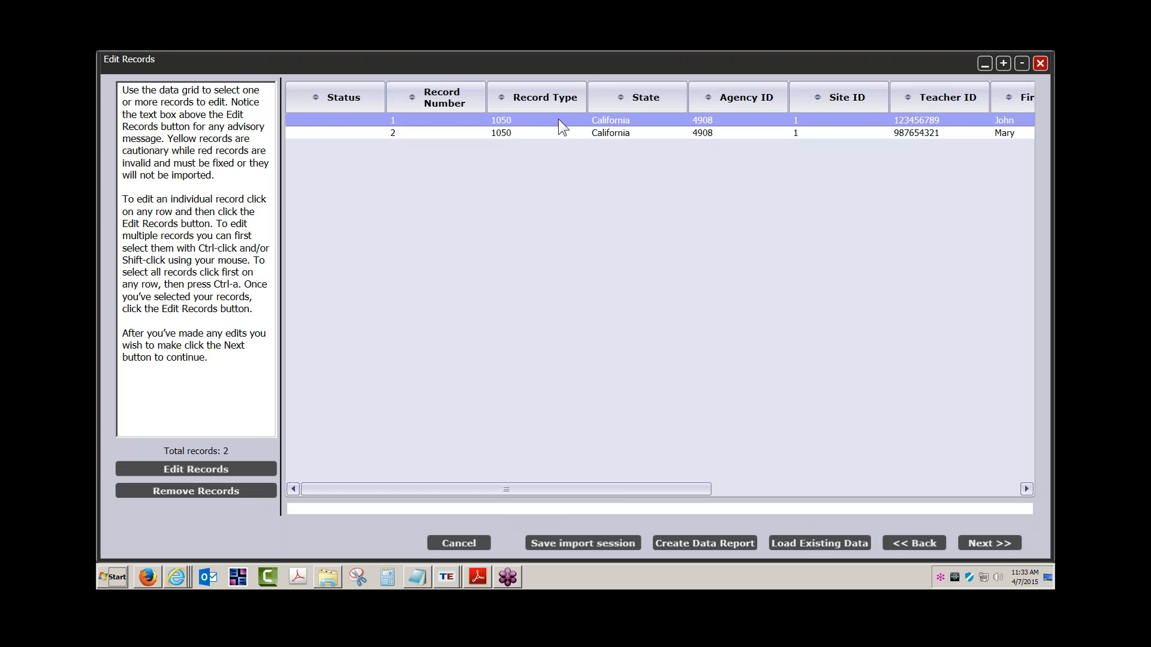
pyautogui.click(560, 133)
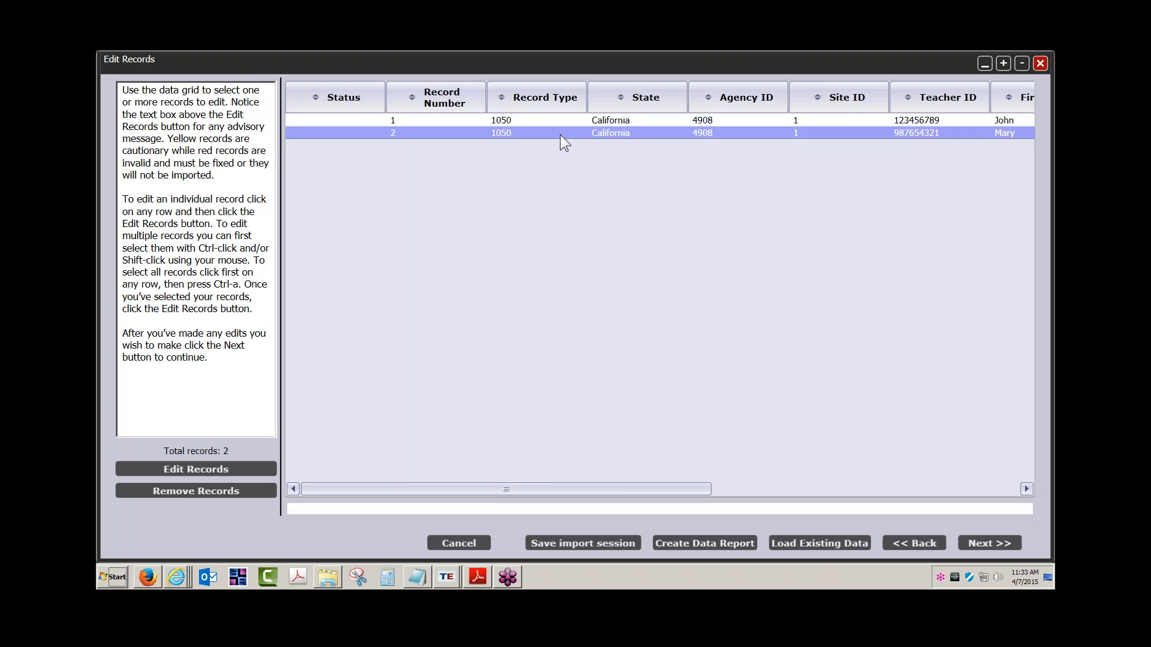
pyautogui.moveTo(541, 487); pyautogui.dragTo(547, 430)
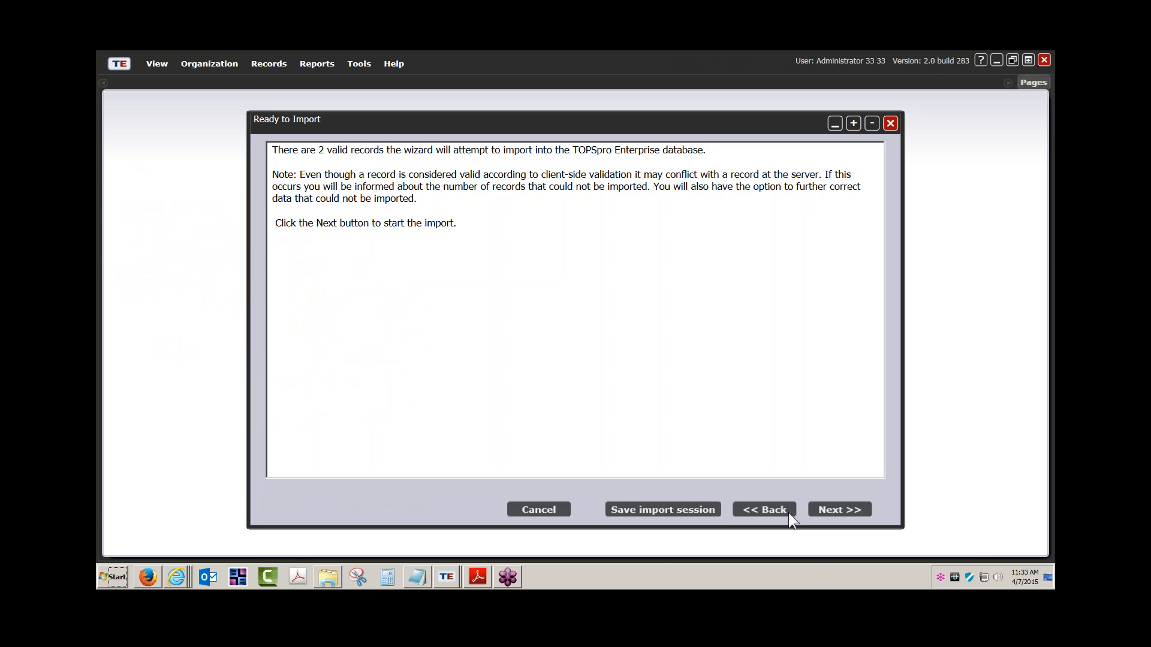
pyautogui.click(831, 509)
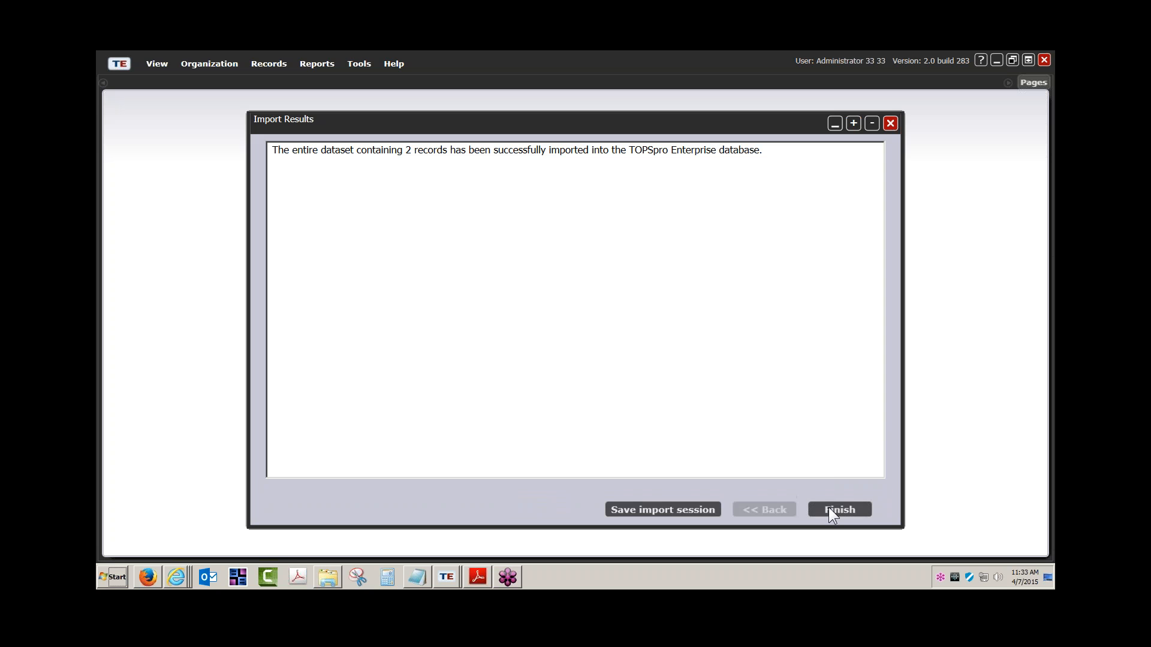
pyautogui.click(834, 510)
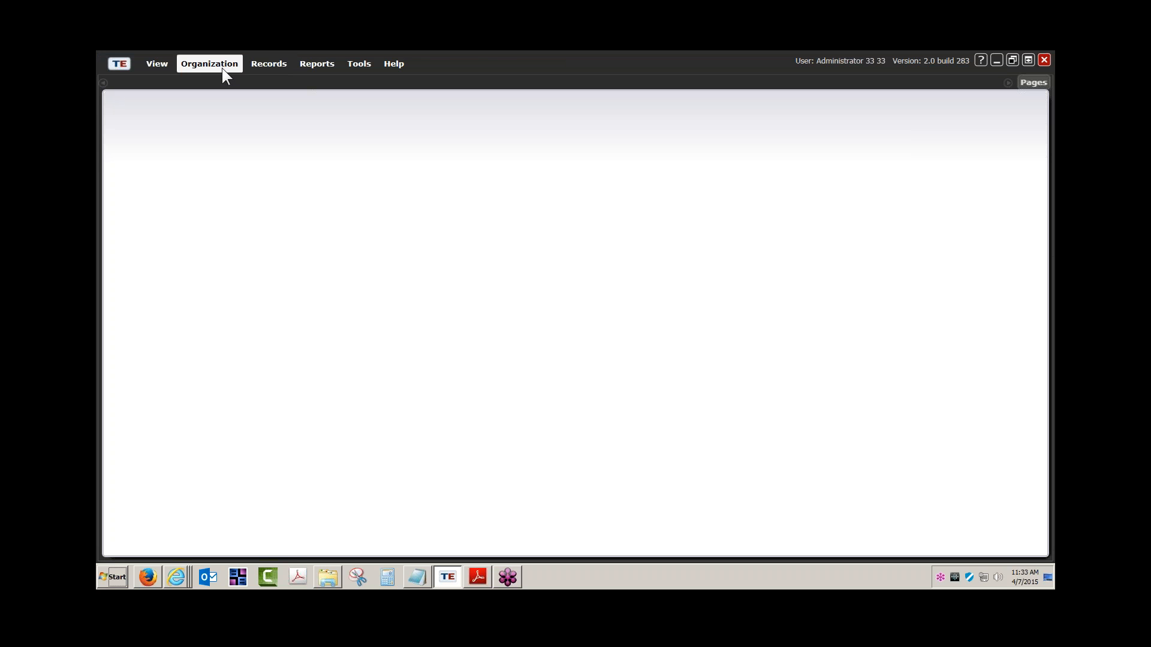
# Open Organization > Personnel and the first imported teacher's personnel record.
pyautogui.click(351, 172)
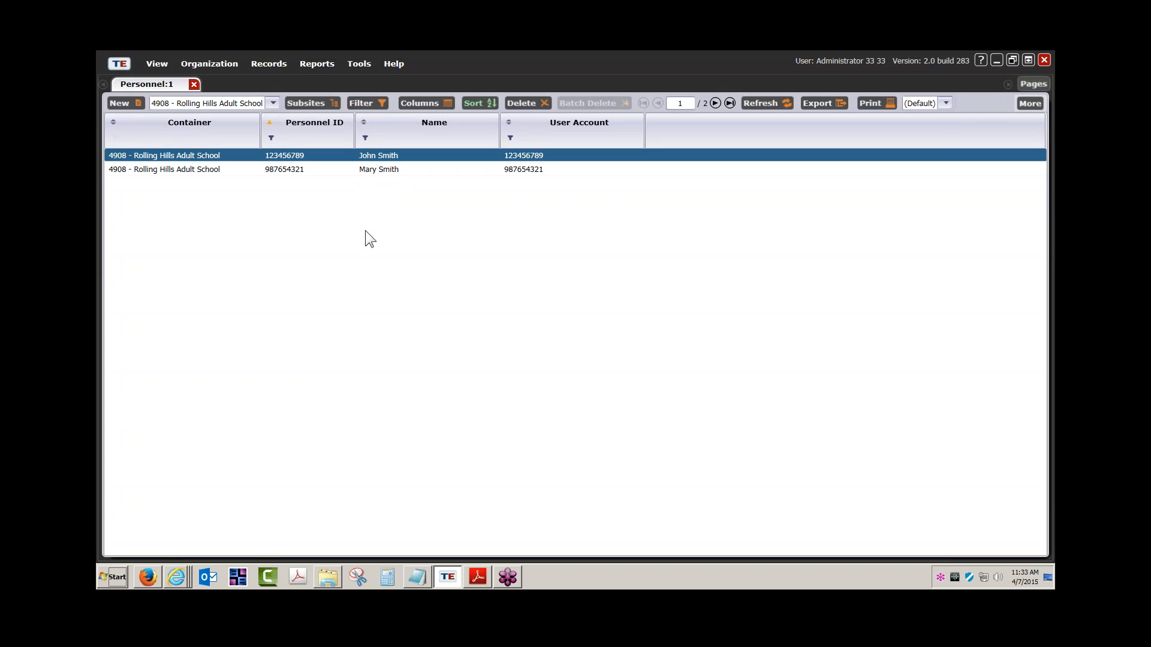
pyautogui.doubleClick(367, 154)
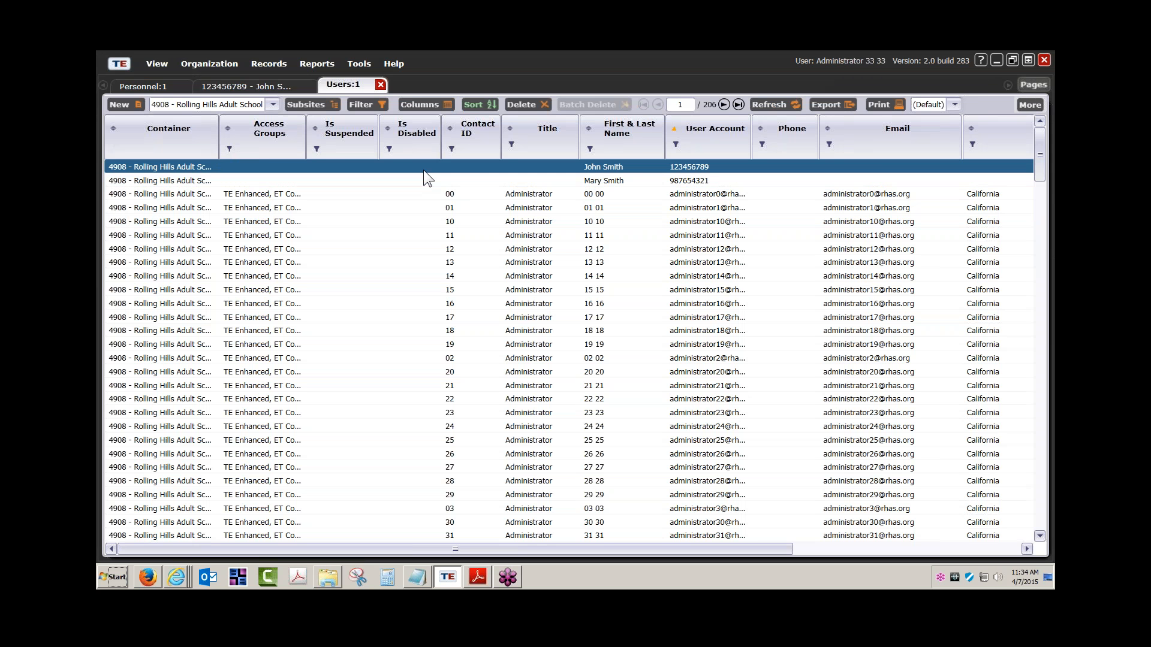
# Widen the Container and User Account columns, then open the first teacher's user record.
pyautogui.doubleClick(219, 145)
pyautogui.moveTo(262, 145); pyautogui.dragTo(254, 146)
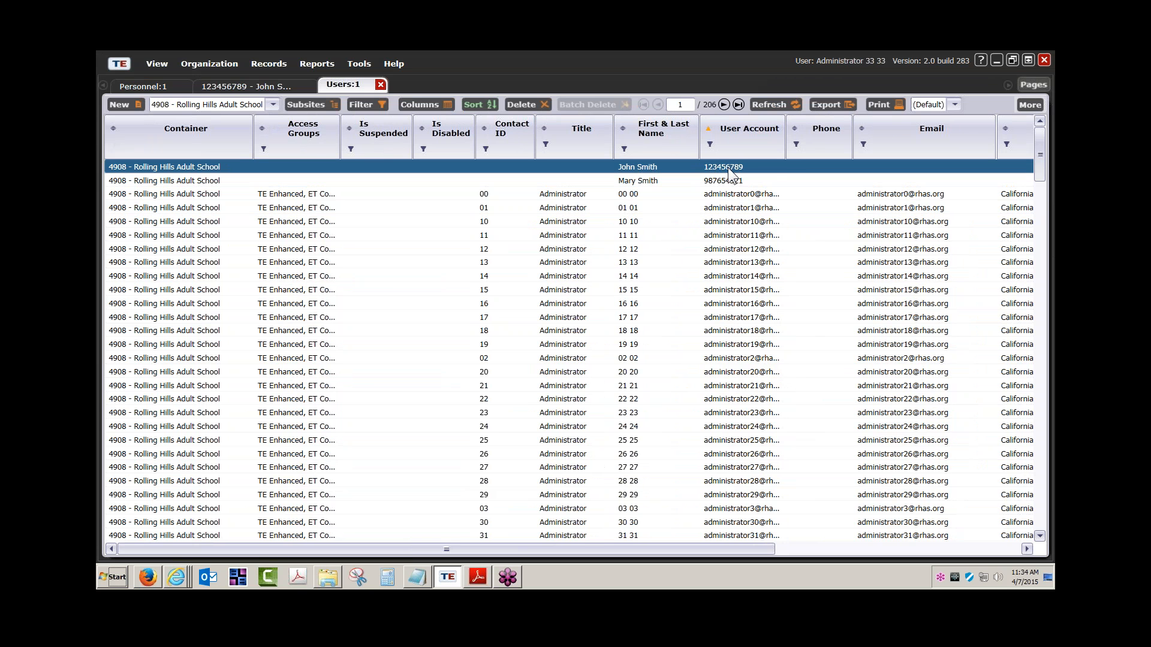
pyautogui.moveTo(785, 150); pyautogui.dragTo(818, 150)
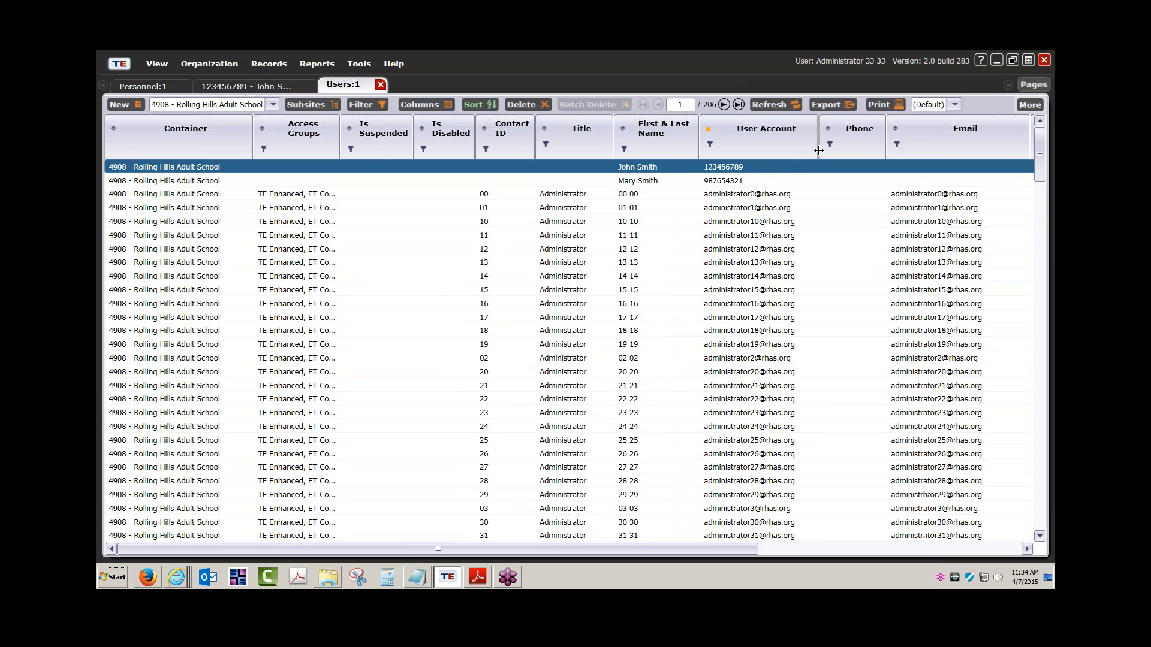
pyautogui.doubleClick(728, 167)
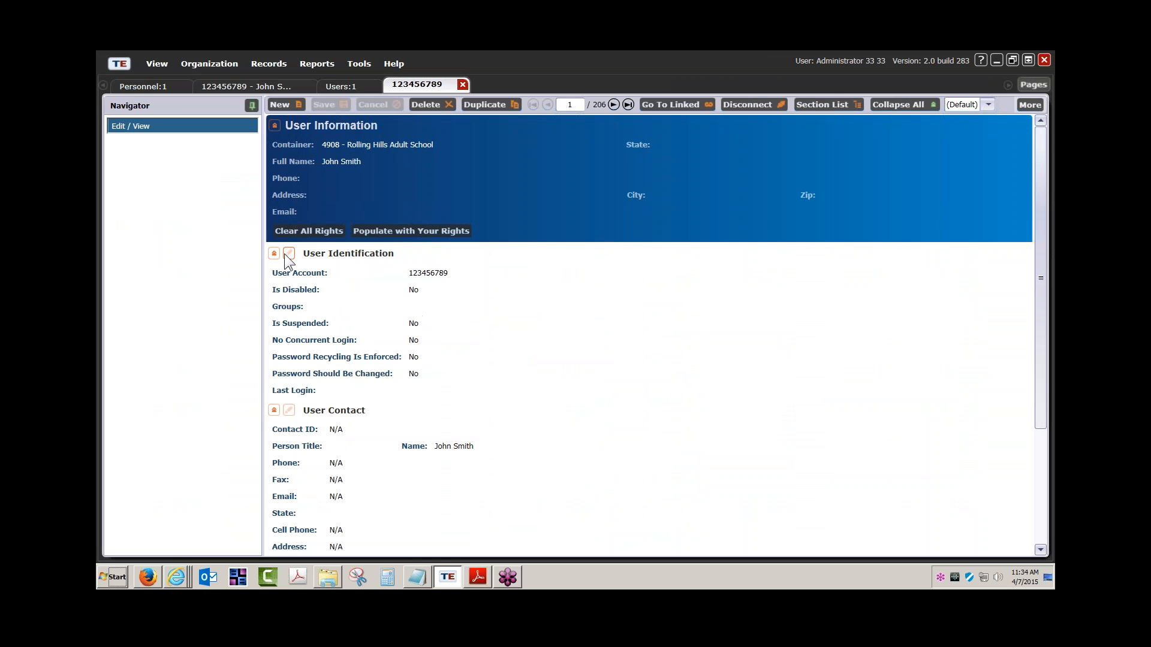
# Enter the teacher's e-mail address as the user account and try saving, dismissing the empty-email warning.
pyautogui.click(290, 253)
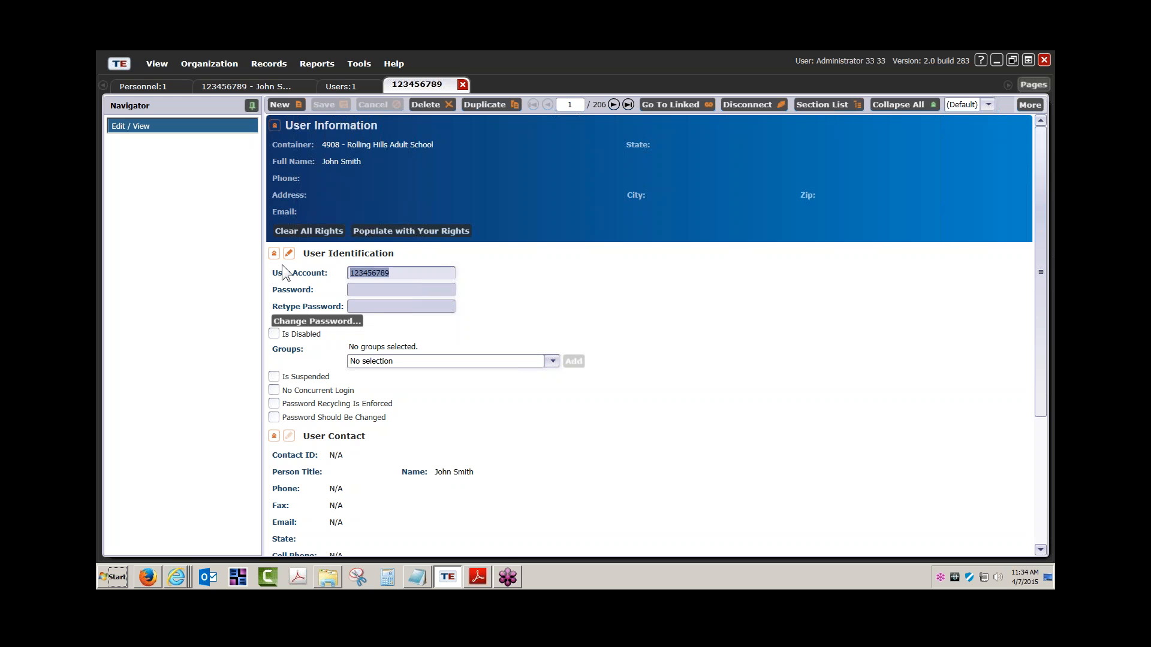
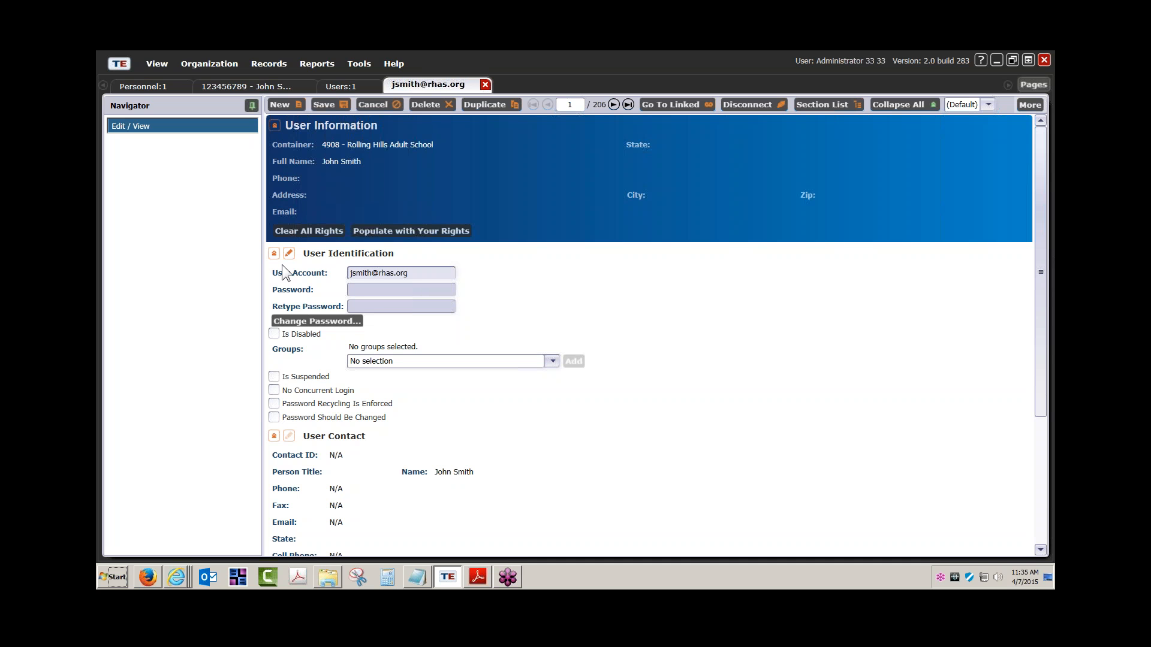
pyautogui.click(324, 105)
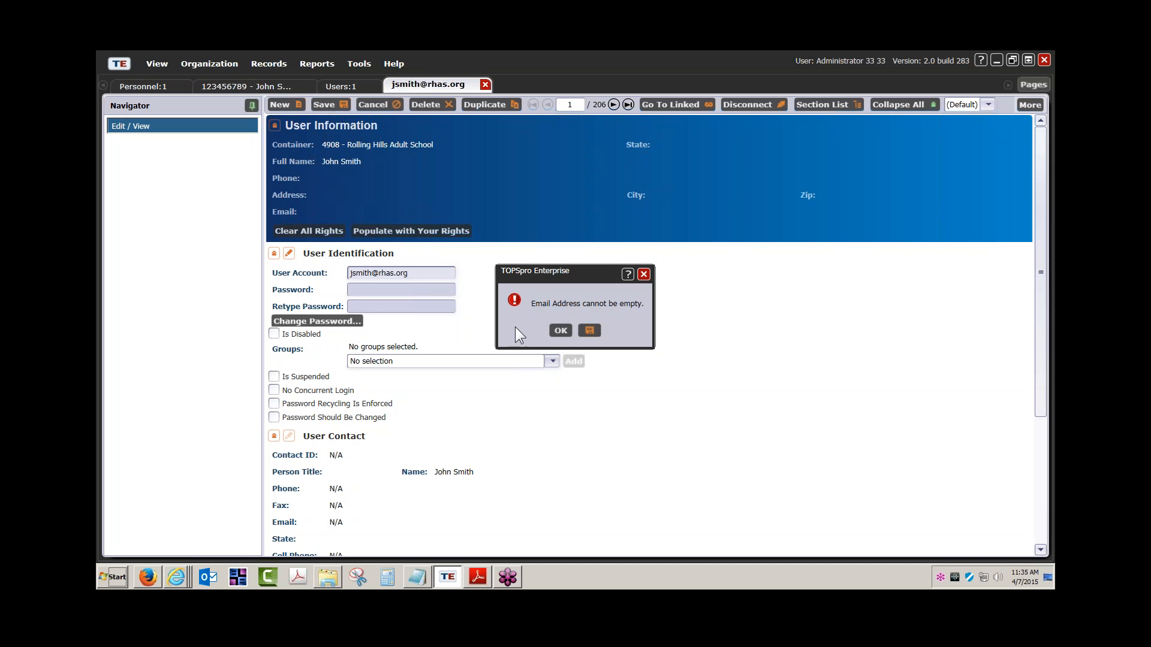
pyautogui.click(559, 331)
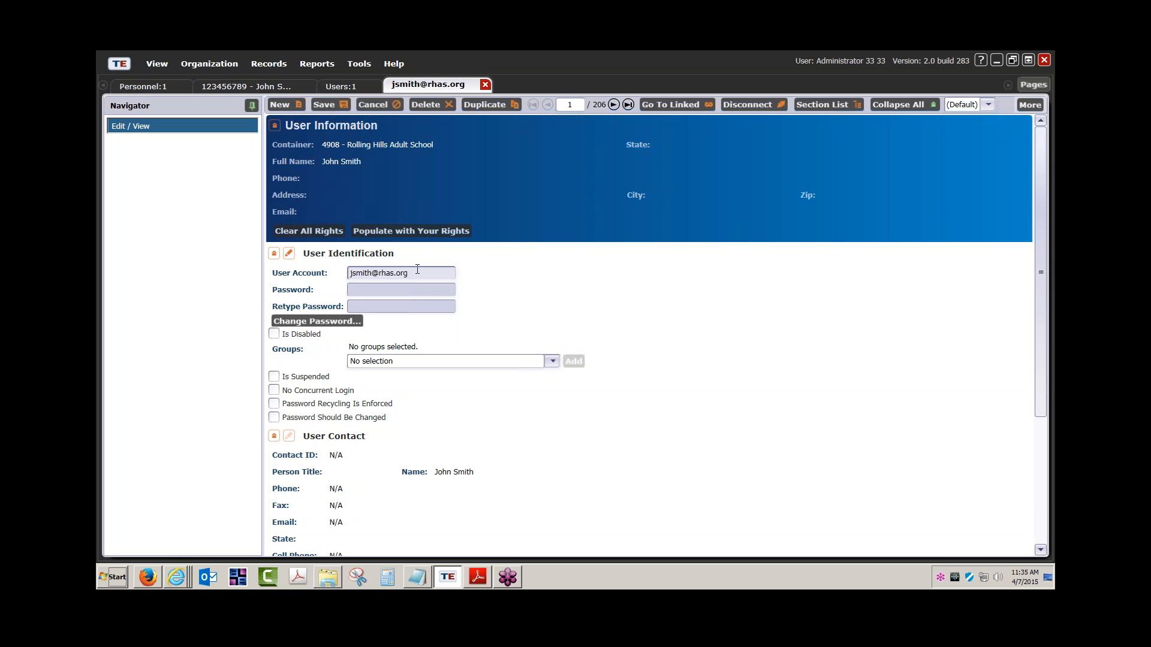
# Paste the same e-mail address into the User Contact Email field and close the user record.
pyautogui.scroll(-3, 323, 358)
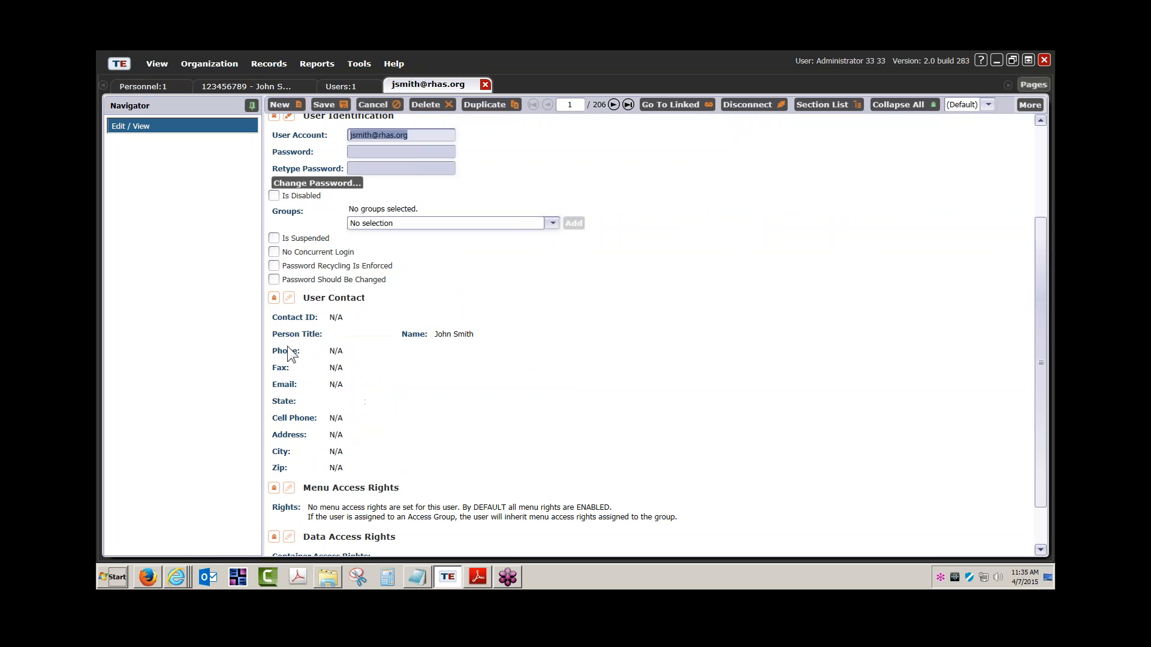
pyautogui.click(290, 302)
pyautogui.click(341, 434)
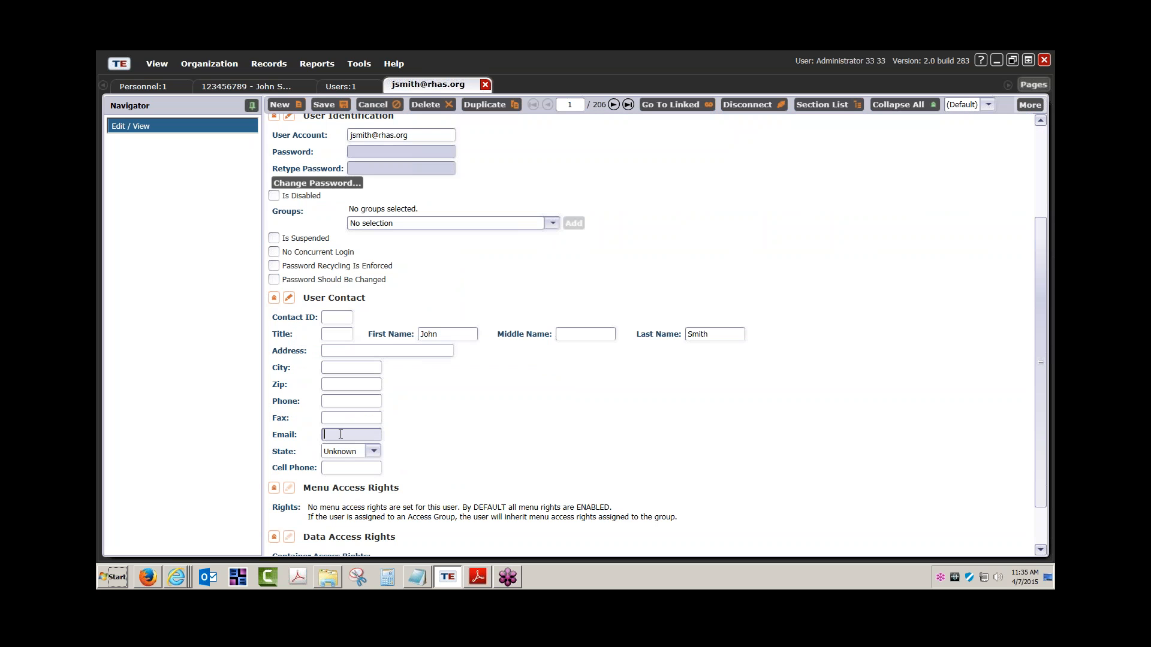
pyautogui.hotkey('ctrl', 'v')
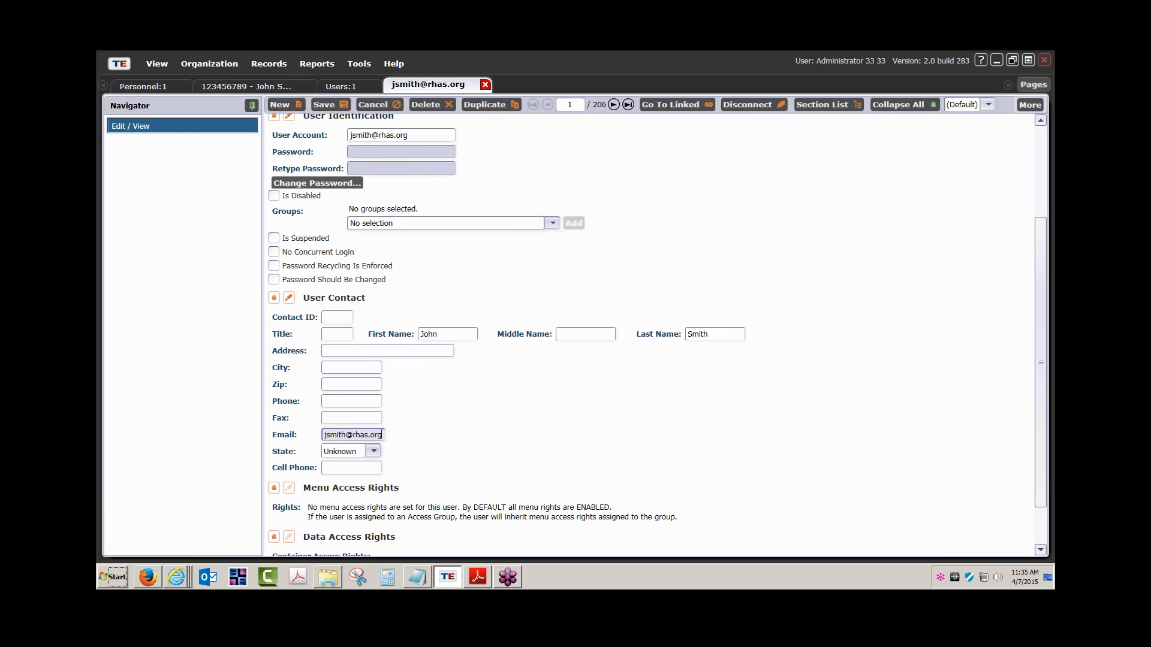
pyautogui.click(484, 83)
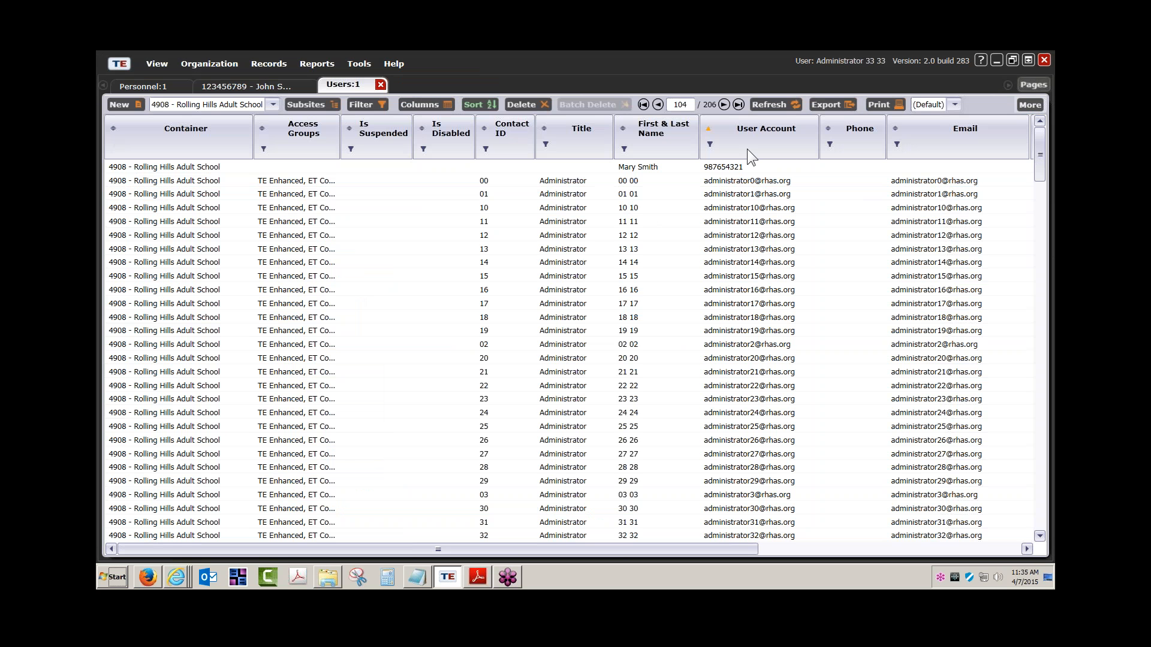
# Refresh the user list, filter First & Last Name by the teacher's first name, and return to the teacher's personnel tab.
pyautogui.click(777, 102)
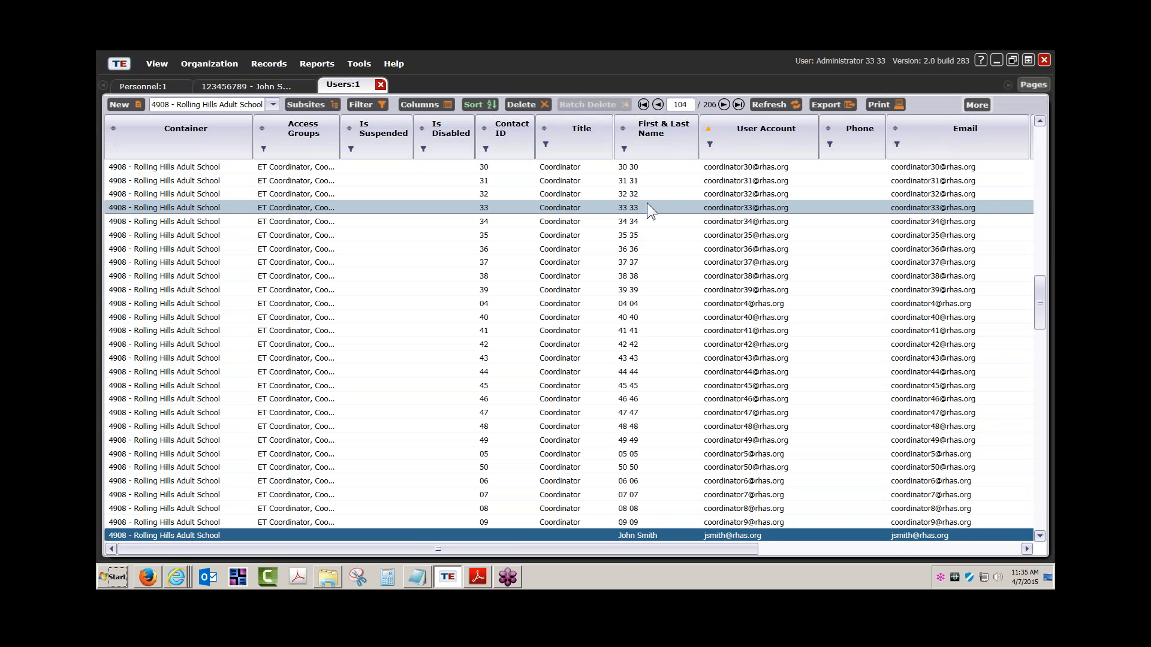
pyautogui.scroll(-4, 355, 481)
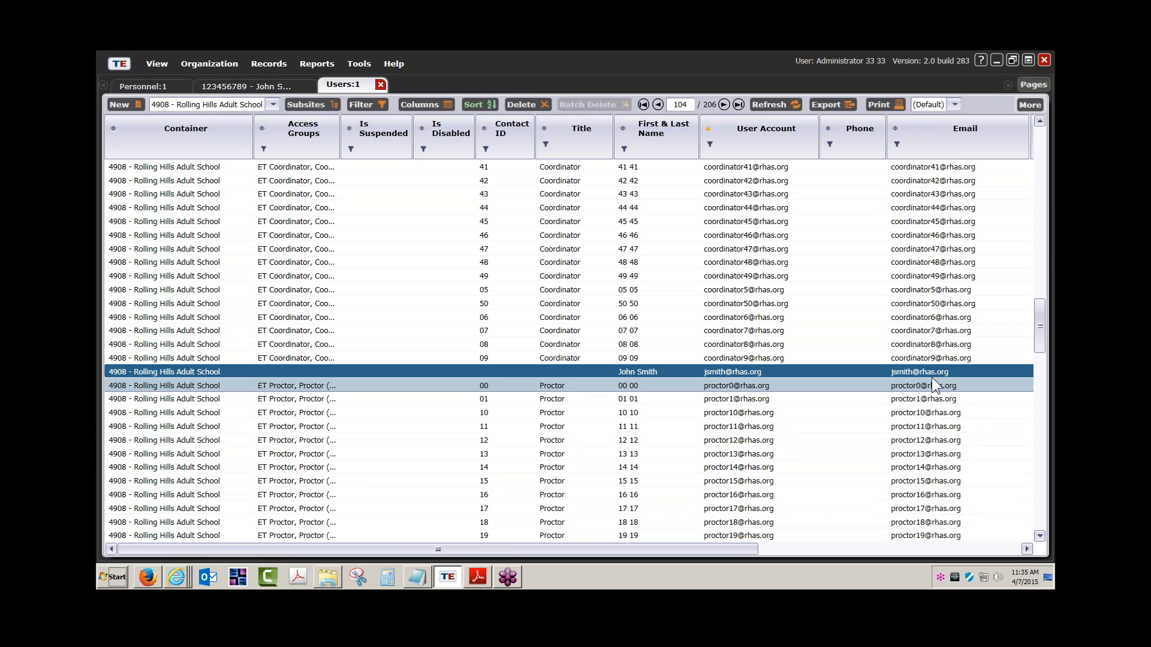
pyautogui.click(625, 149)
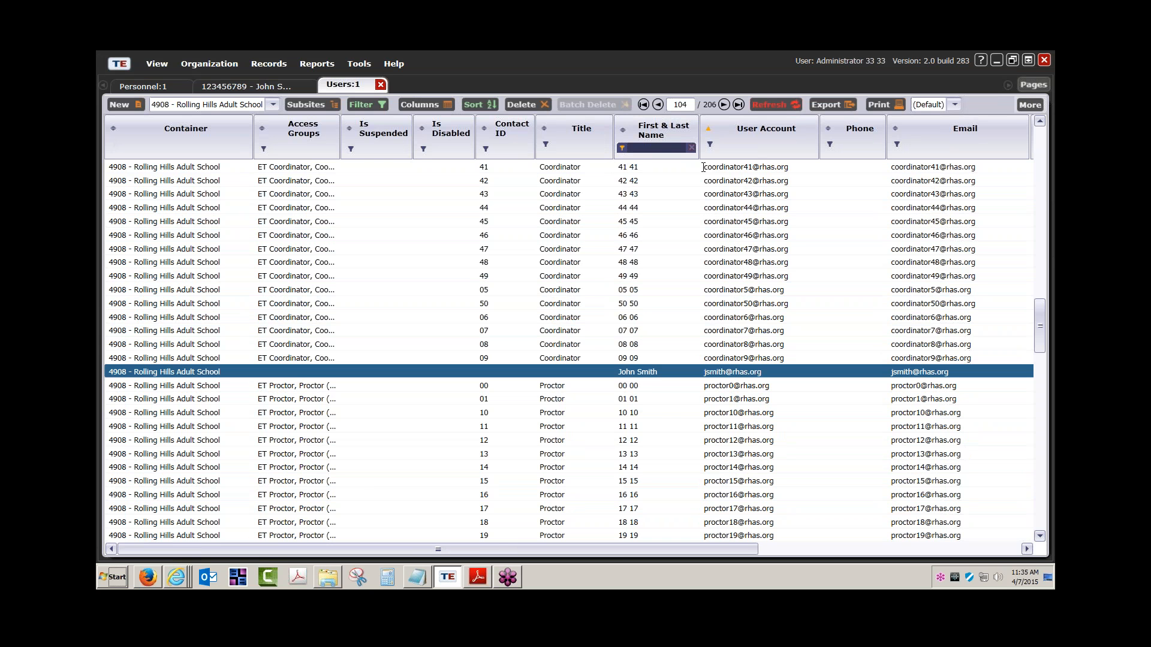
pyautogui.write('john')
pyautogui.press('Return')
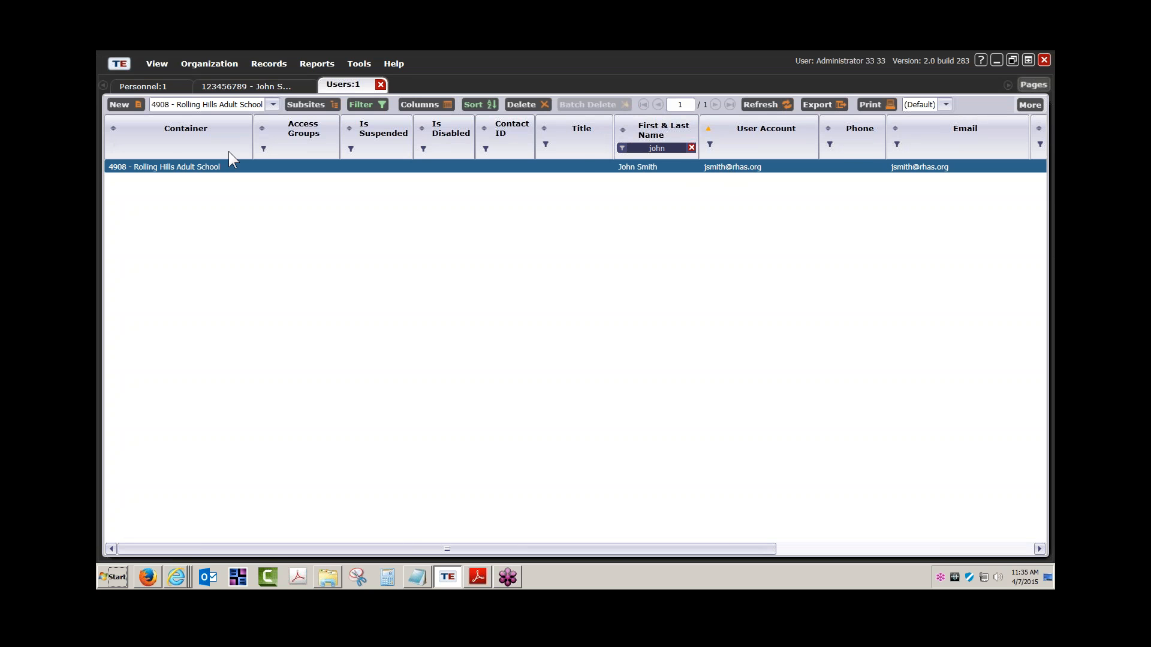
pyautogui.click(246, 85)
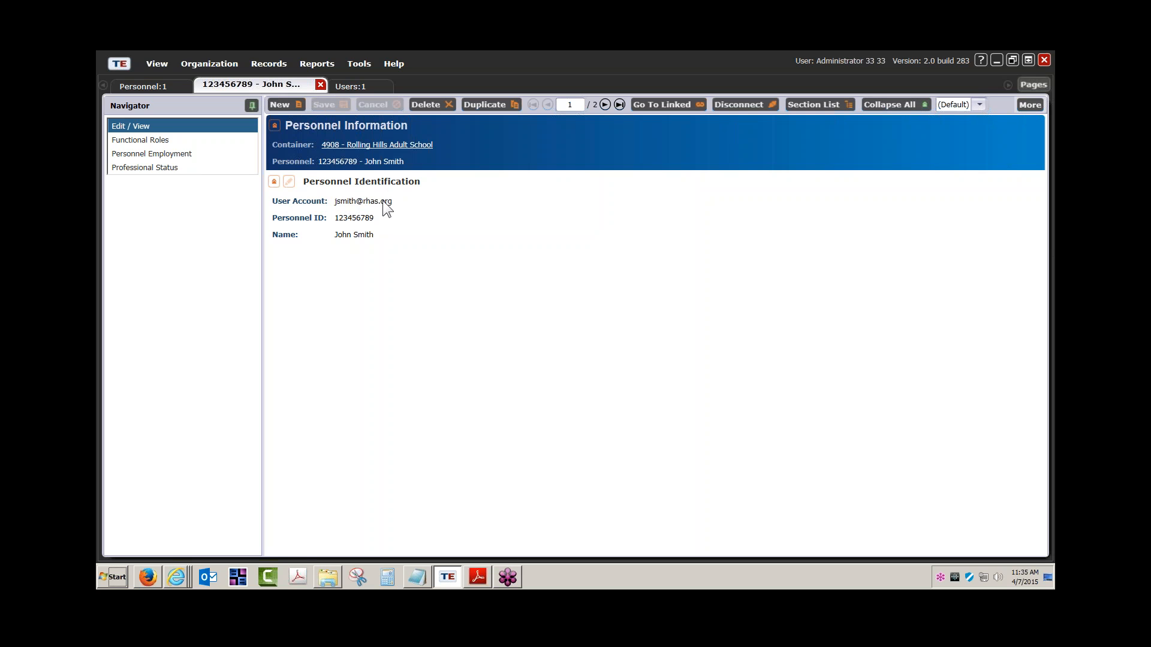
# Toggle Personnel Identification editing on and off, then start a new record from the Personnel:1 list.
pyautogui.click(289, 181)
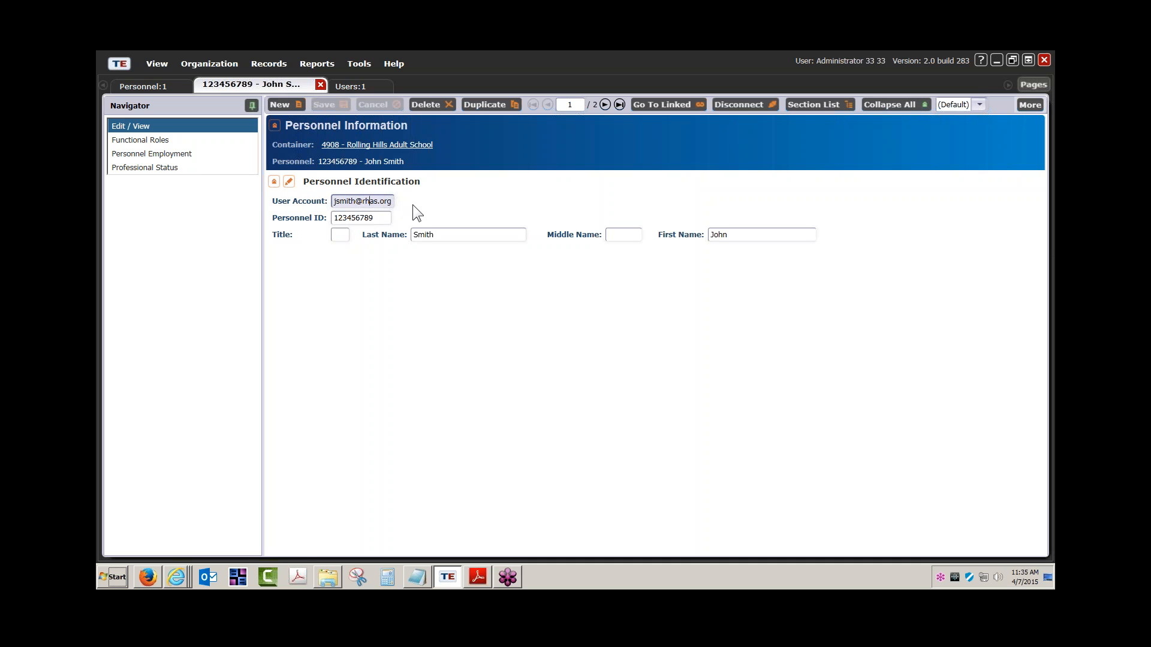
pyautogui.click(290, 181)
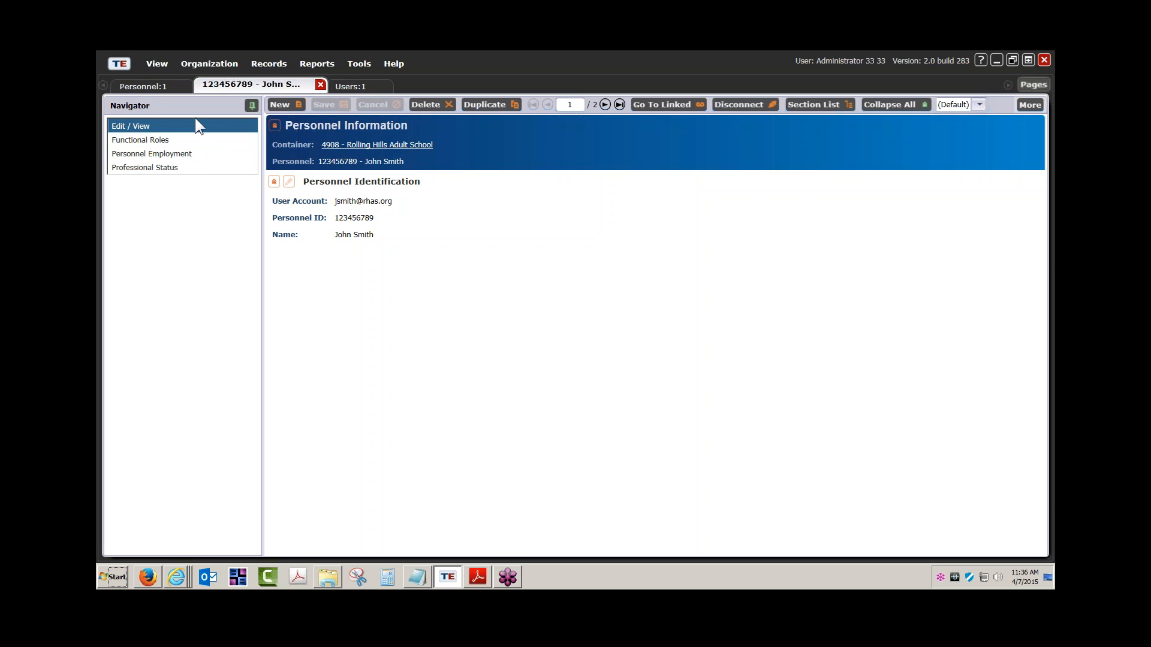
pyautogui.click(161, 87)
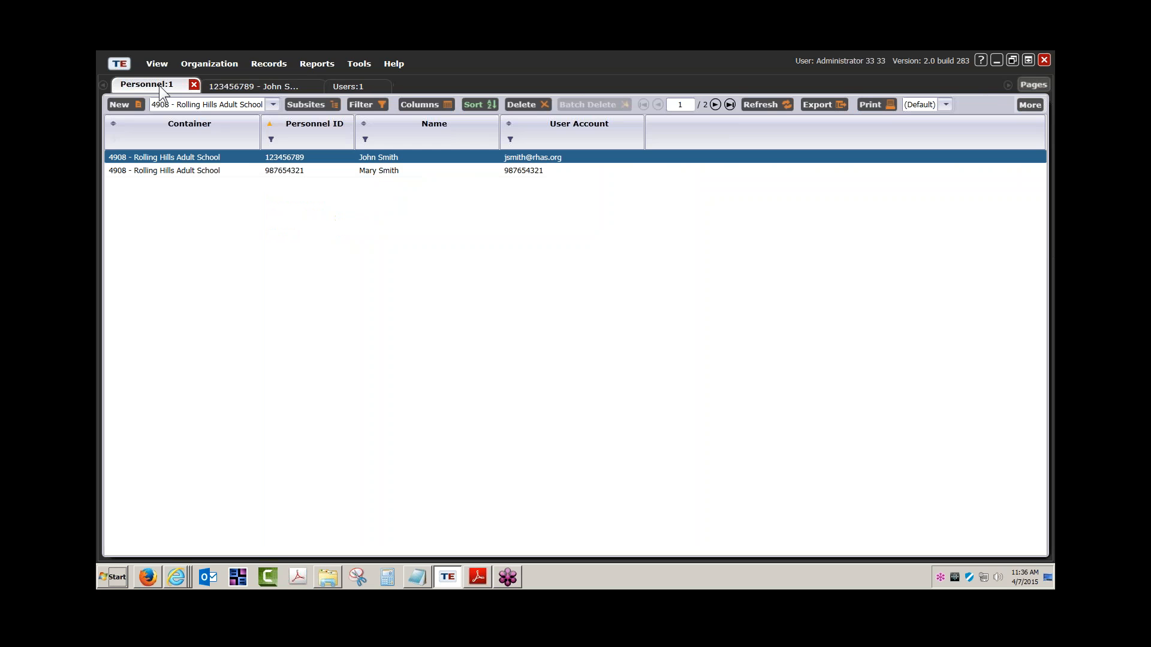
pyautogui.click(123, 104)
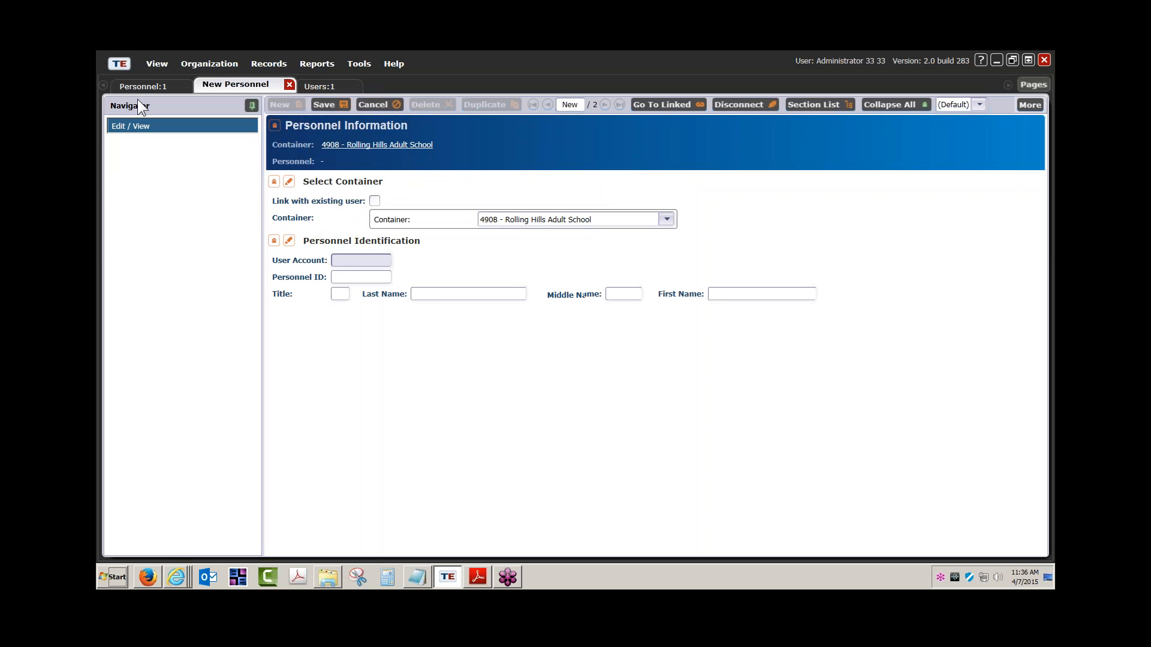
# Open the teacher's personnel record from the list and discard the blank New Personnel form without saving.
pyautogui.click(171, 87)
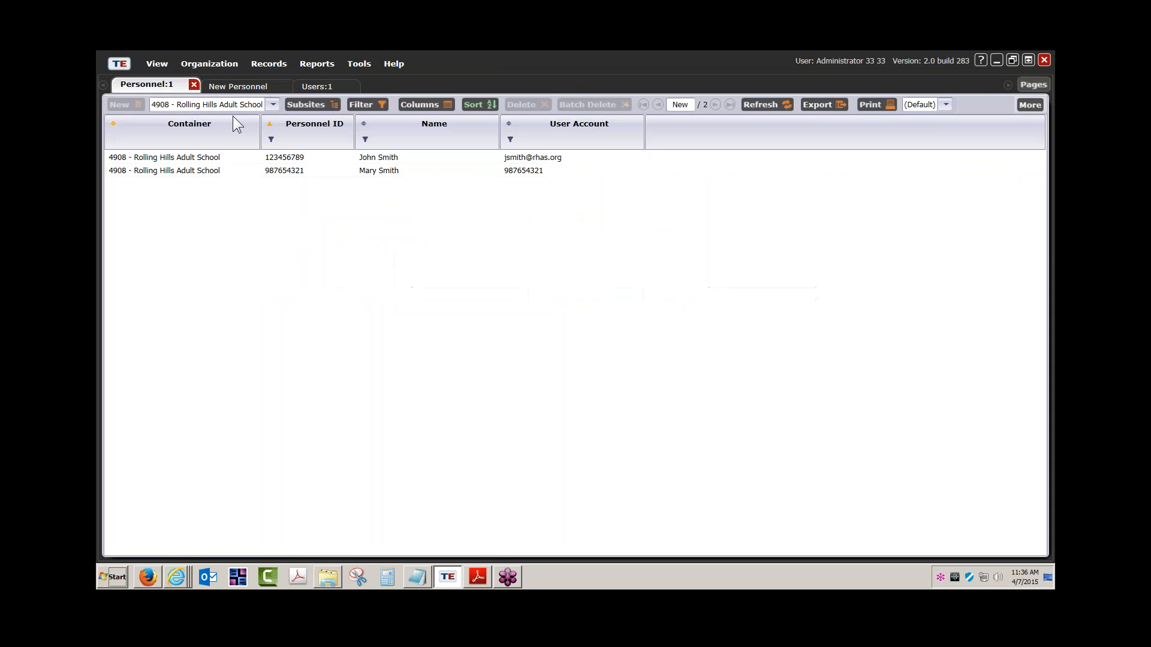
pyautogui.click(308, 160)
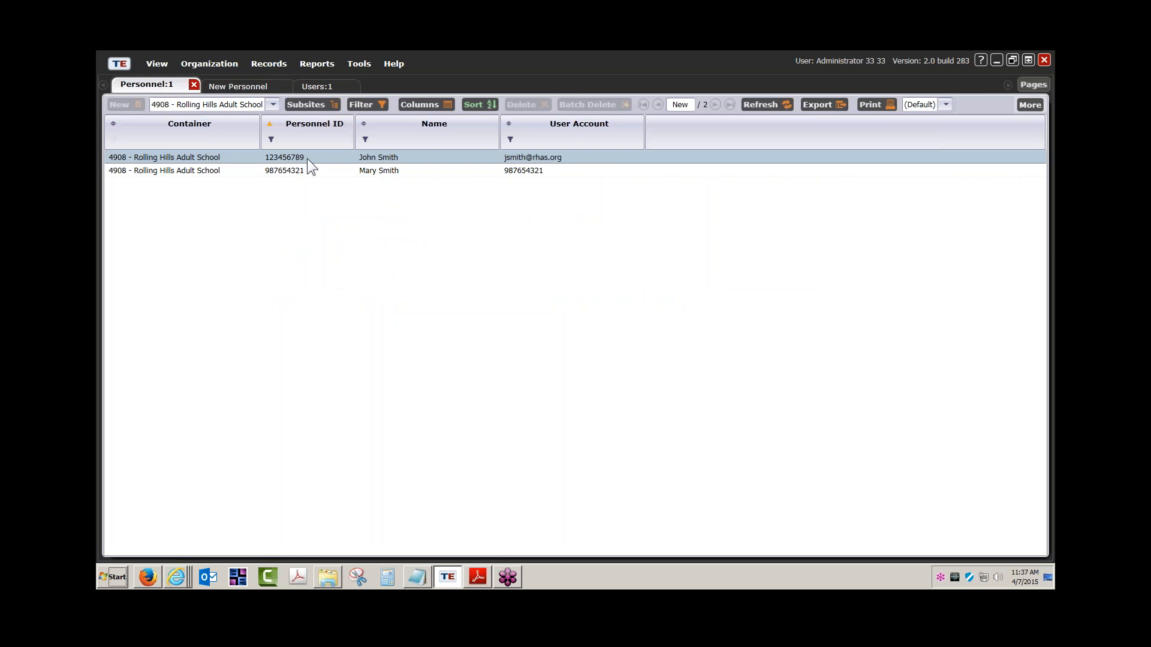
pyautogui.doubleClick(307, 158)
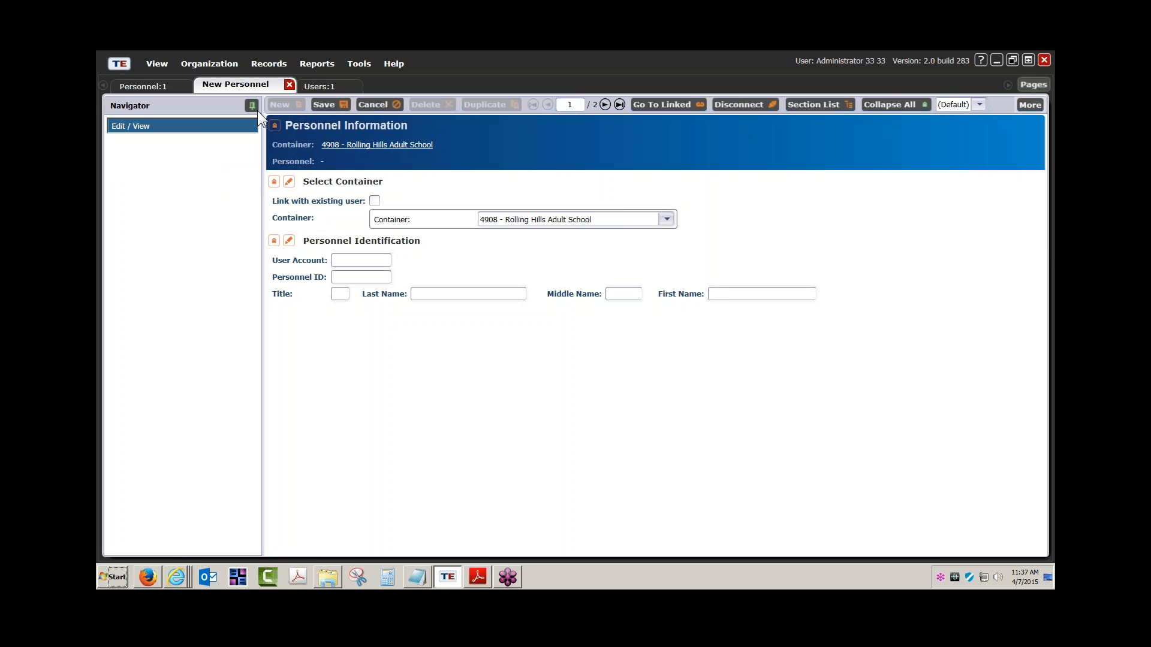
pyautogui.click(289, 85)
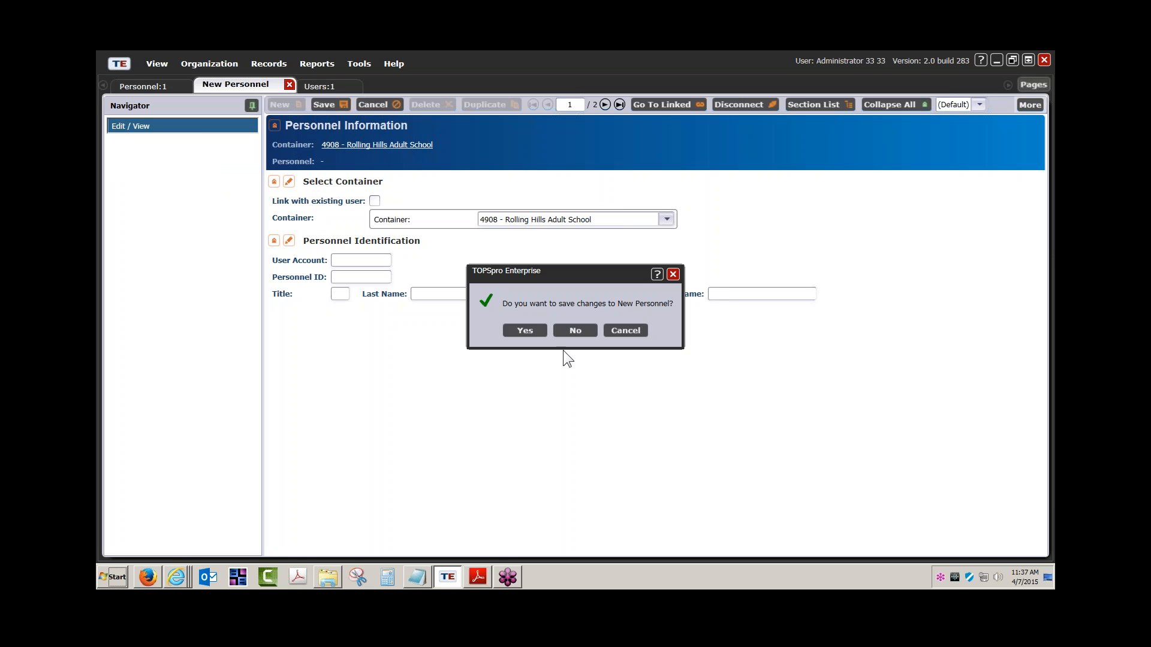
pyautogui.click(575, 331)
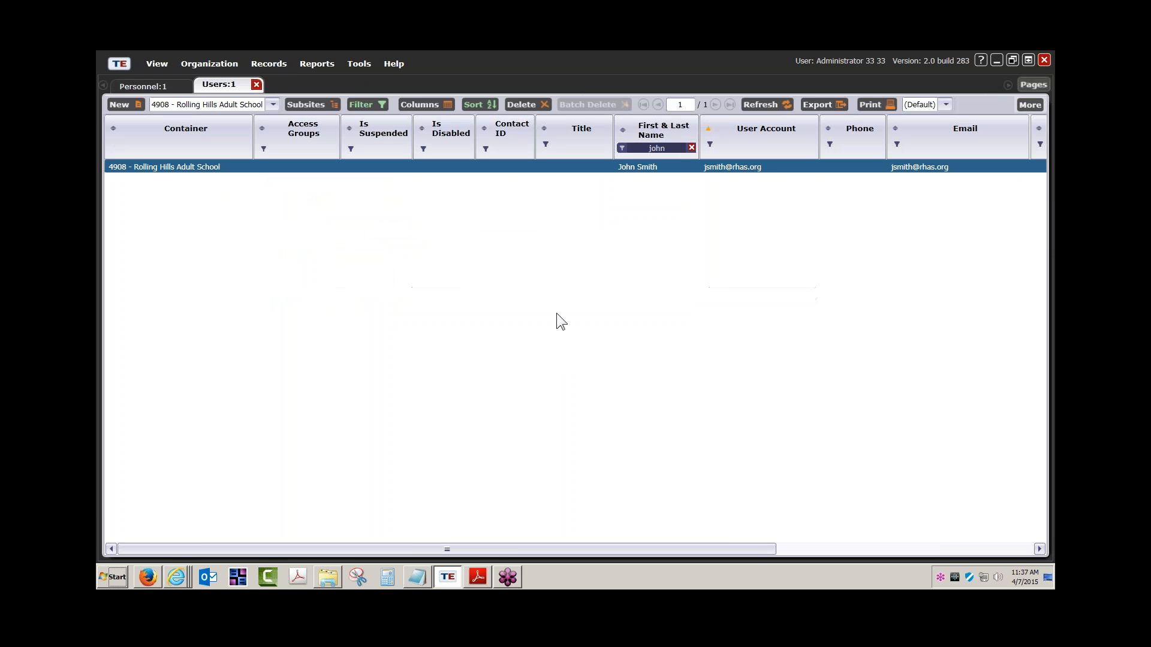
# Open the teacher's user record from Users:1 and personnel record from Personnel:1 in their own tabs.
pyautogui.doubleClick(270, 168)
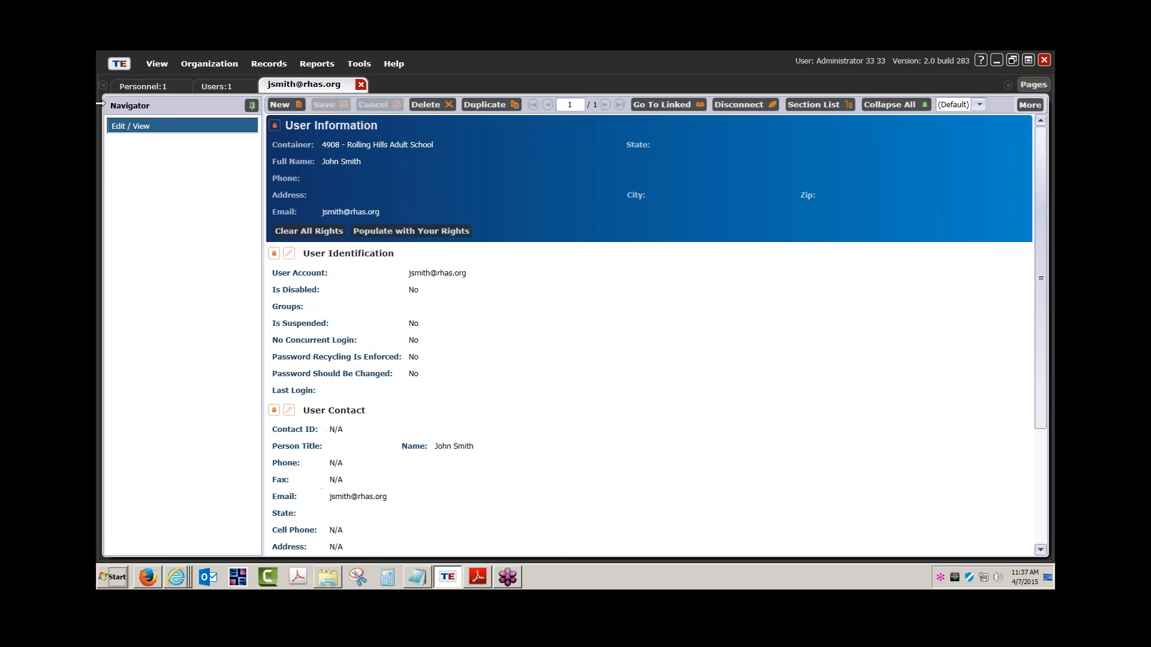
pyautogui.click(153, 85)
pyautogui.doubleClick(217, 157)
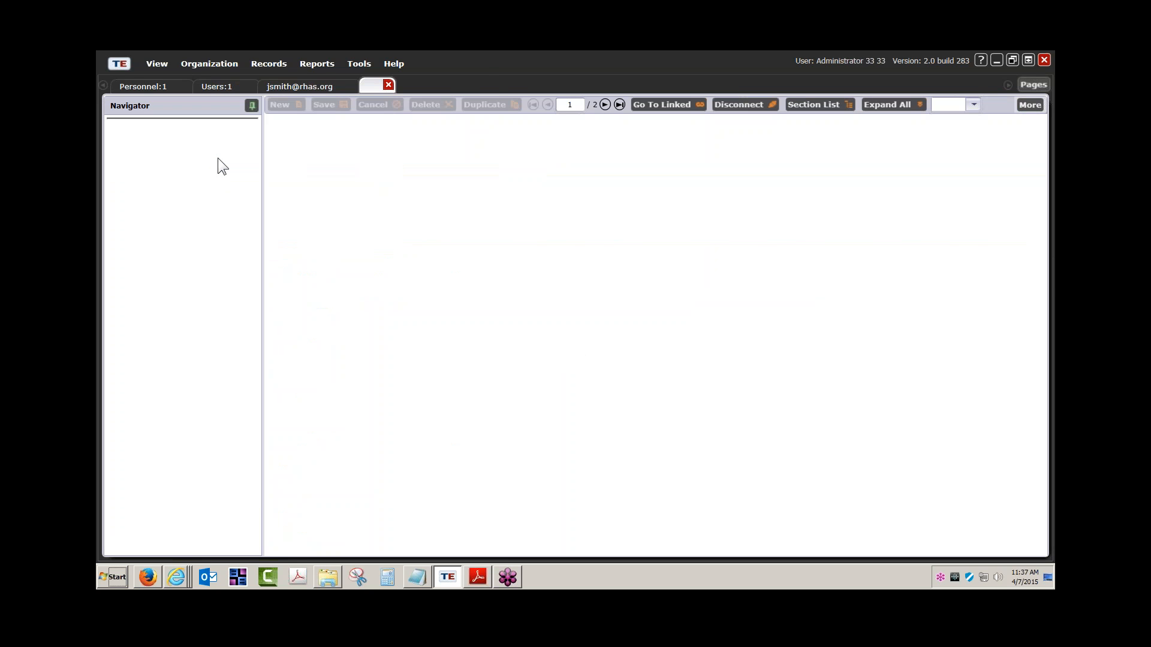
# Start a new functional role for the teacher, checking the user record before returning to personnel.
pyautogui.click(157, 140)
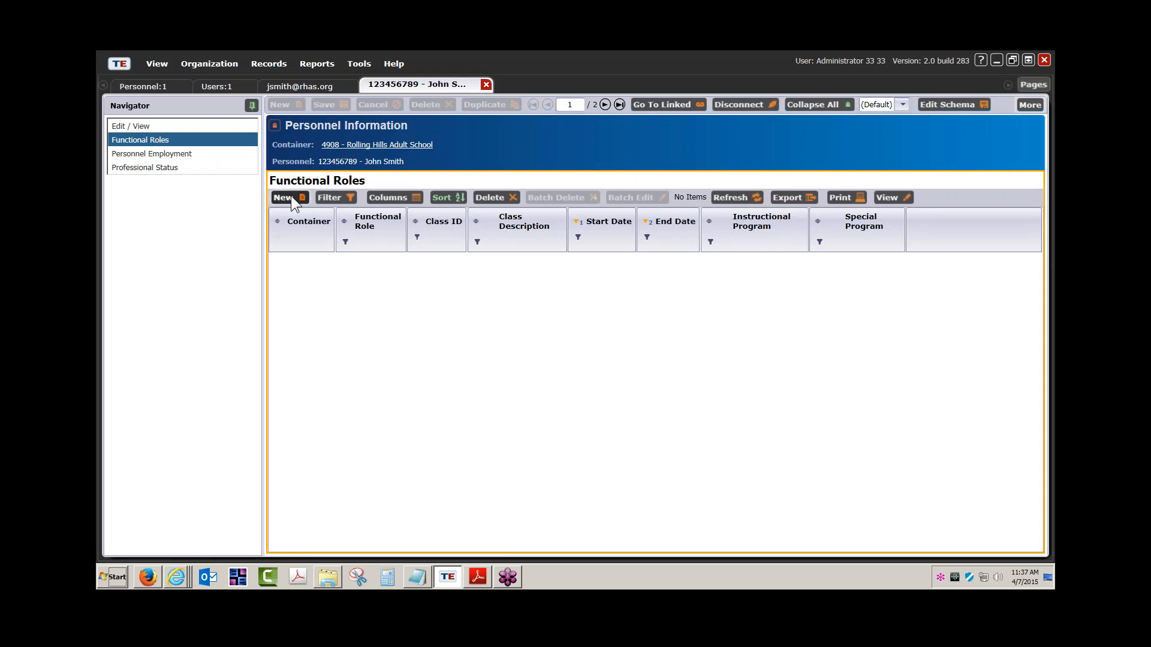
pyautogui.click(290, 196)
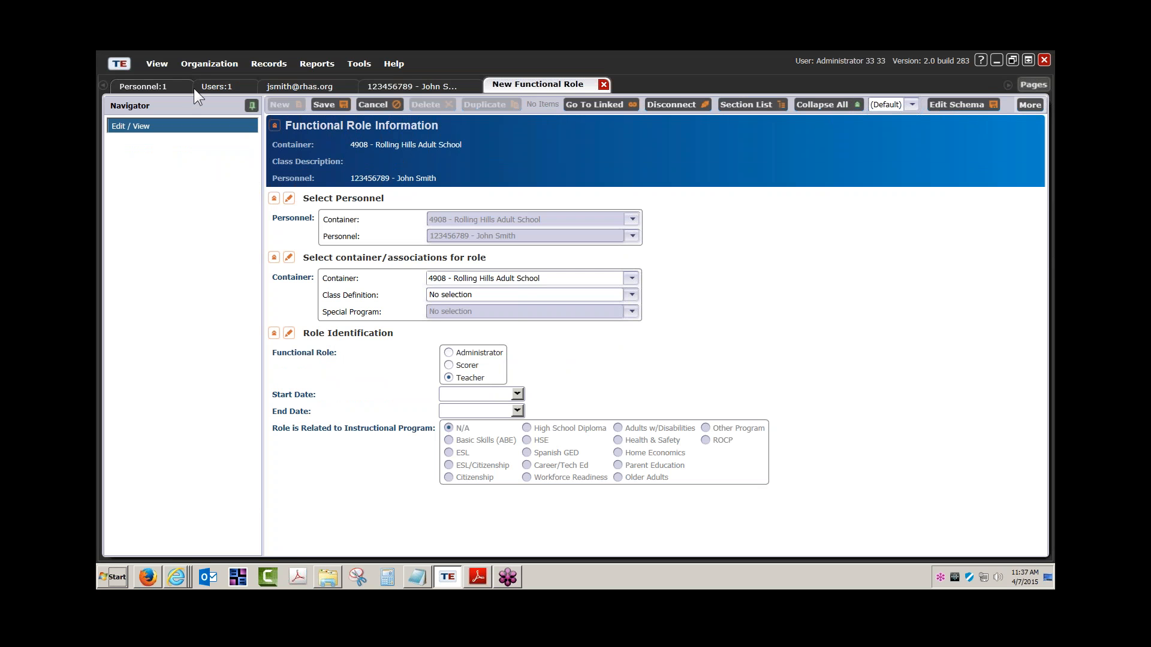
pyautogui.click(297, 85)
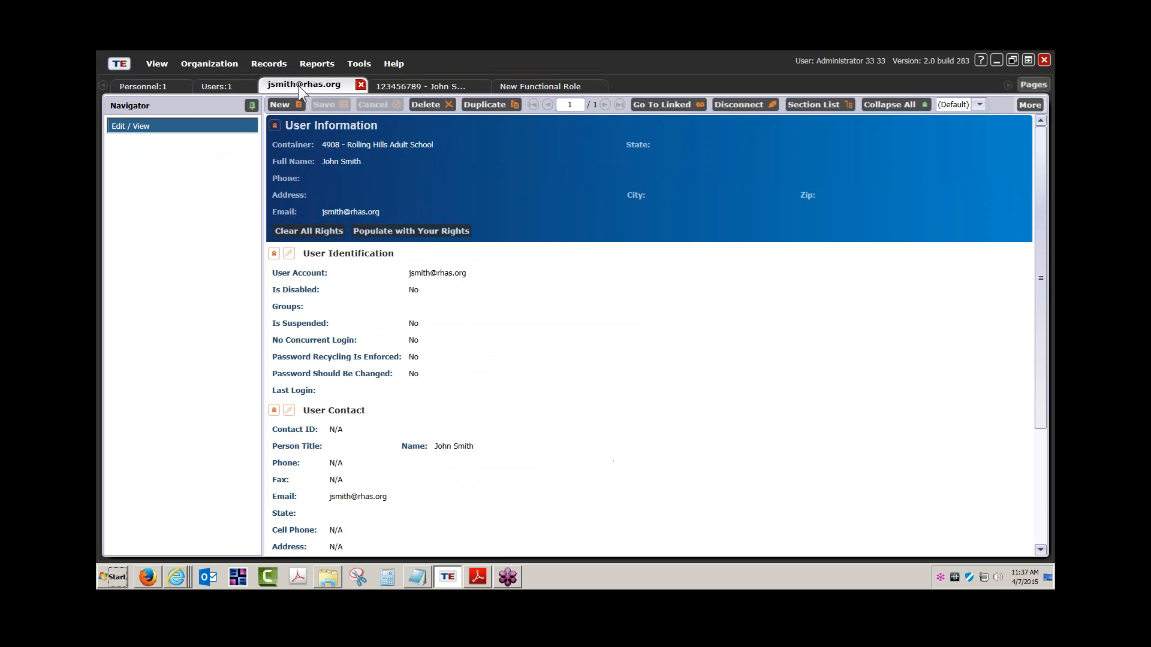
pyautogui.click(430, 82)
# Start new professional status and personnel employment records from the teacher's personnel record.
pyautogui.click(153, 154)
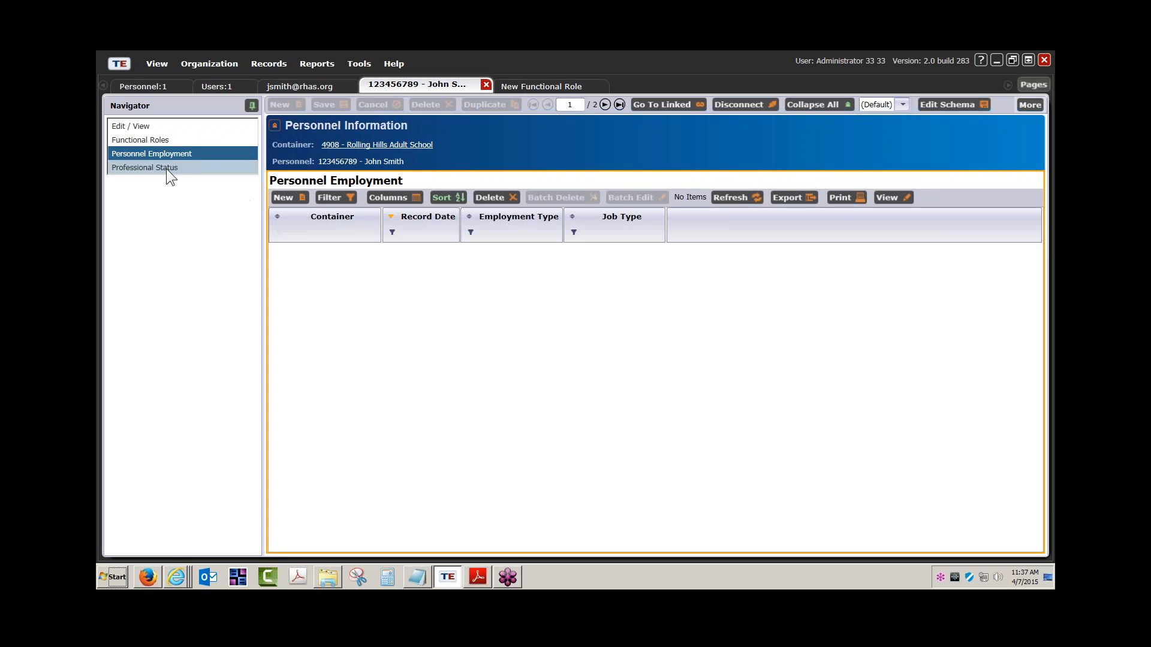
pyautogui.click(167, 168)
pyautogui.click(286, 196)
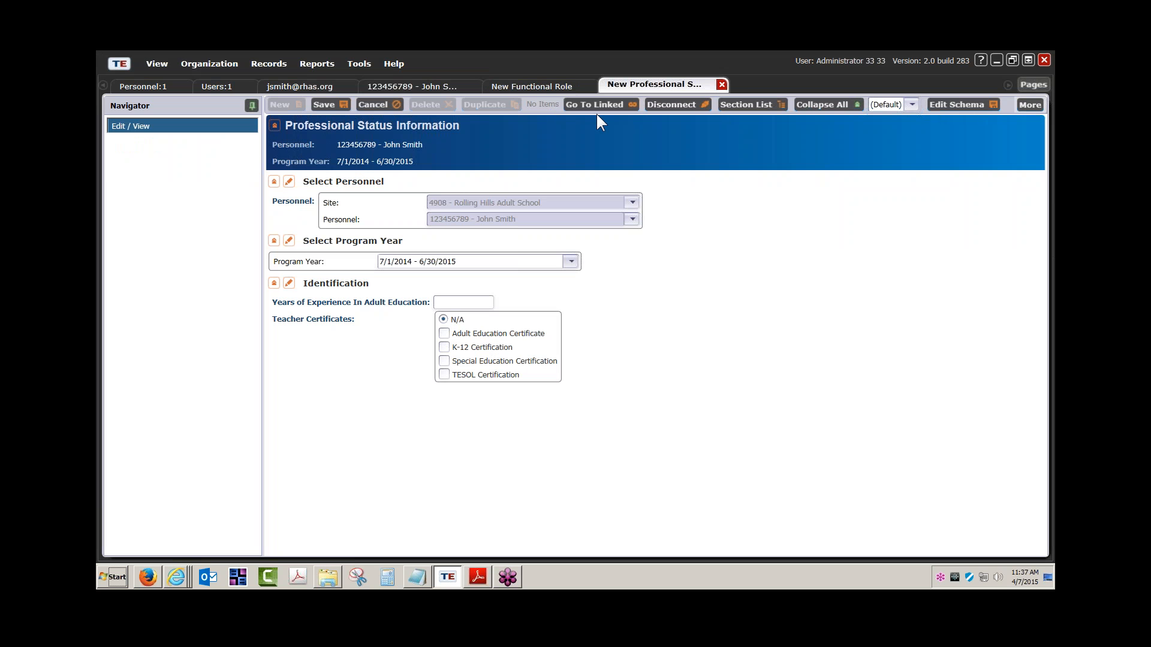
pyautogui.click(551, 86)
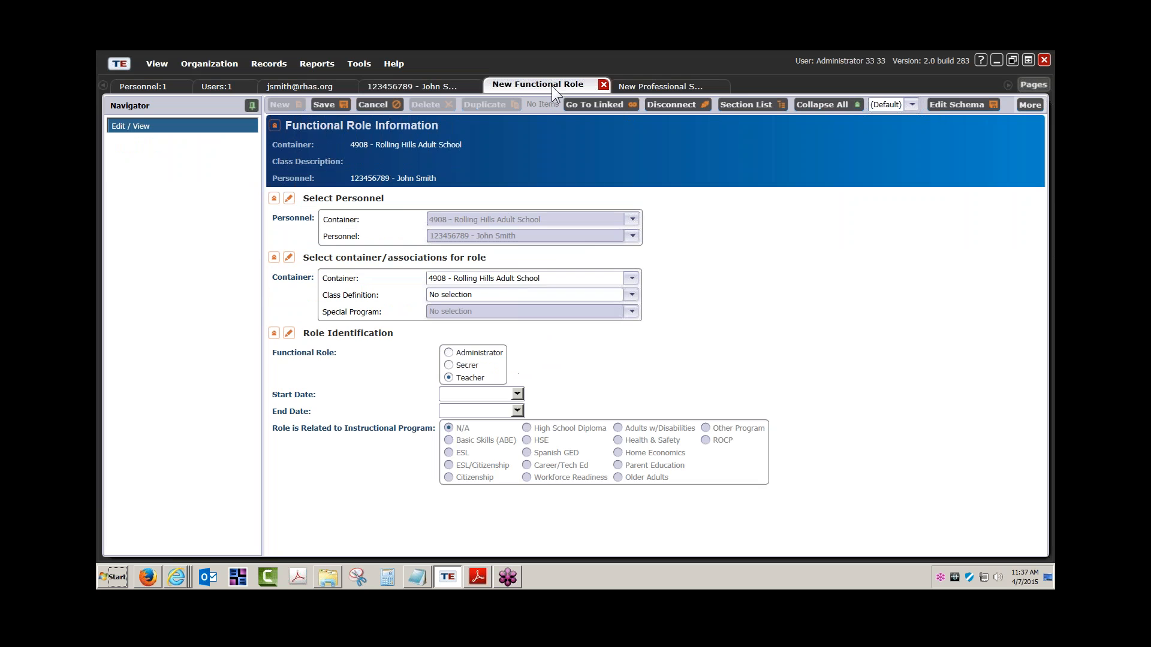
pyautogui.click(386, 89)
pyautogui.click(194, 151)
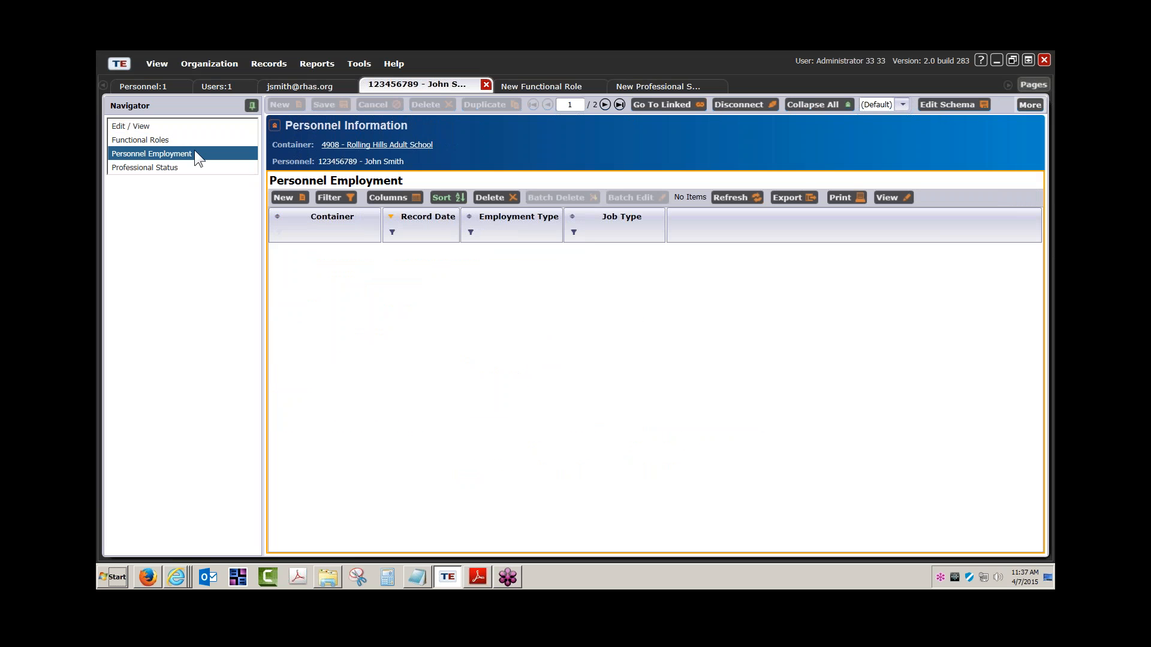
pyautogui.click(284, 196)
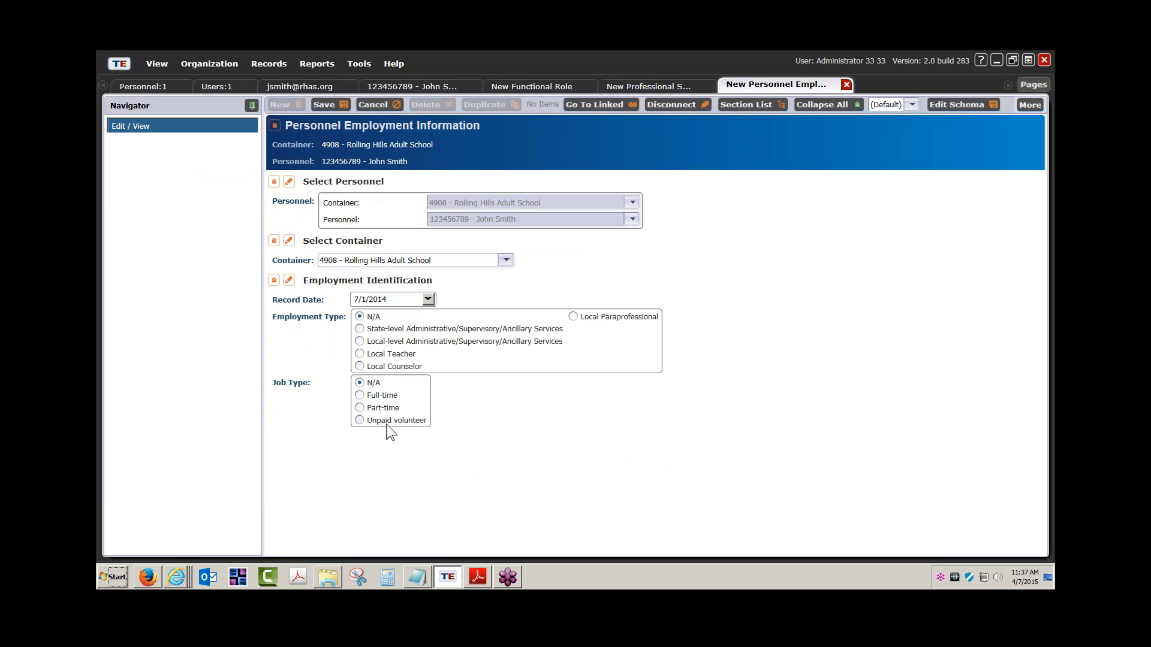
pyautogui.click(180, 572)
# Bring up the casas.org guide window and page from 103 past Employment Records to Professional Status on page 111.
pyautogui.click(171, 504)
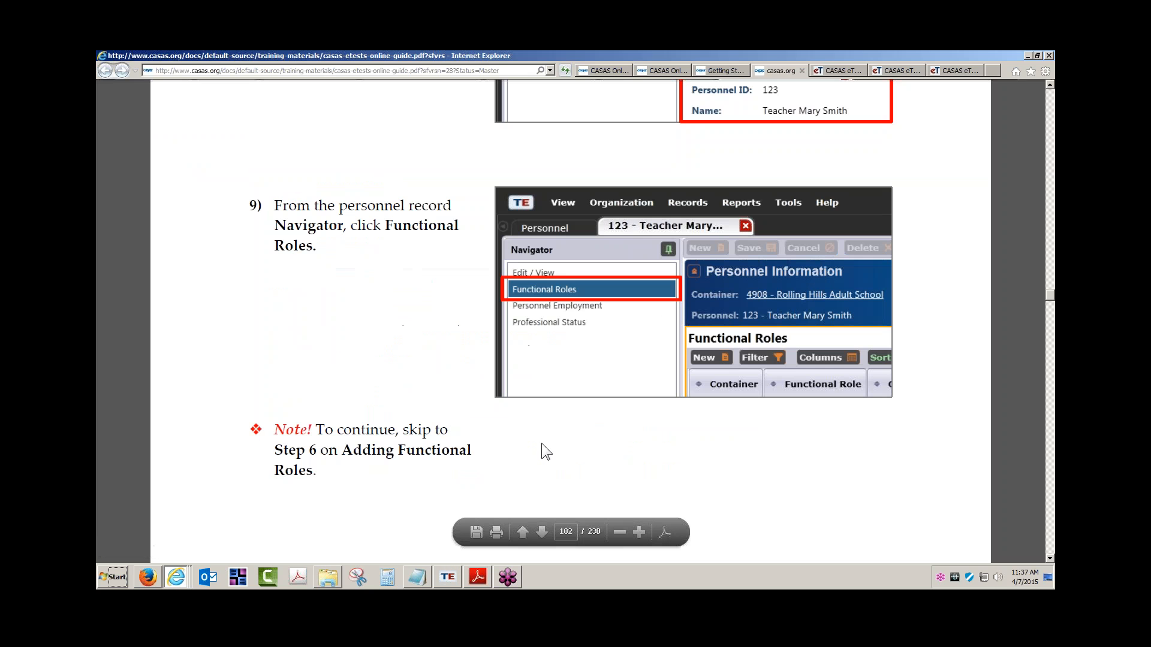
pyautogui.scroll(-3, 549, 450)
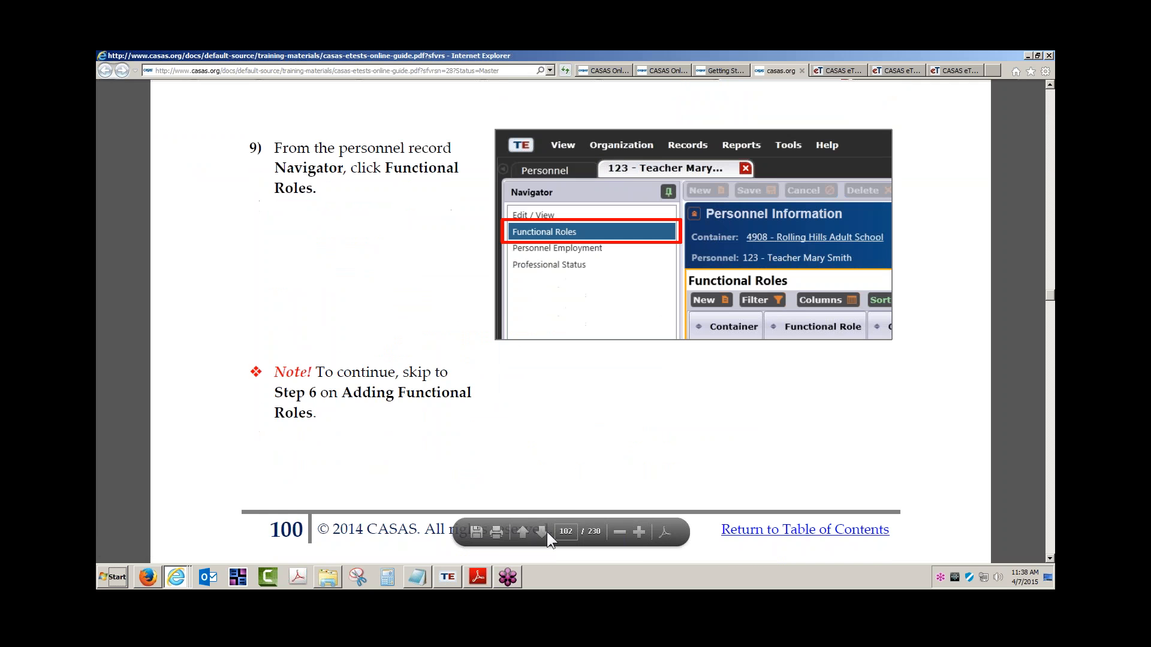
pyautogui.click(546, 531)
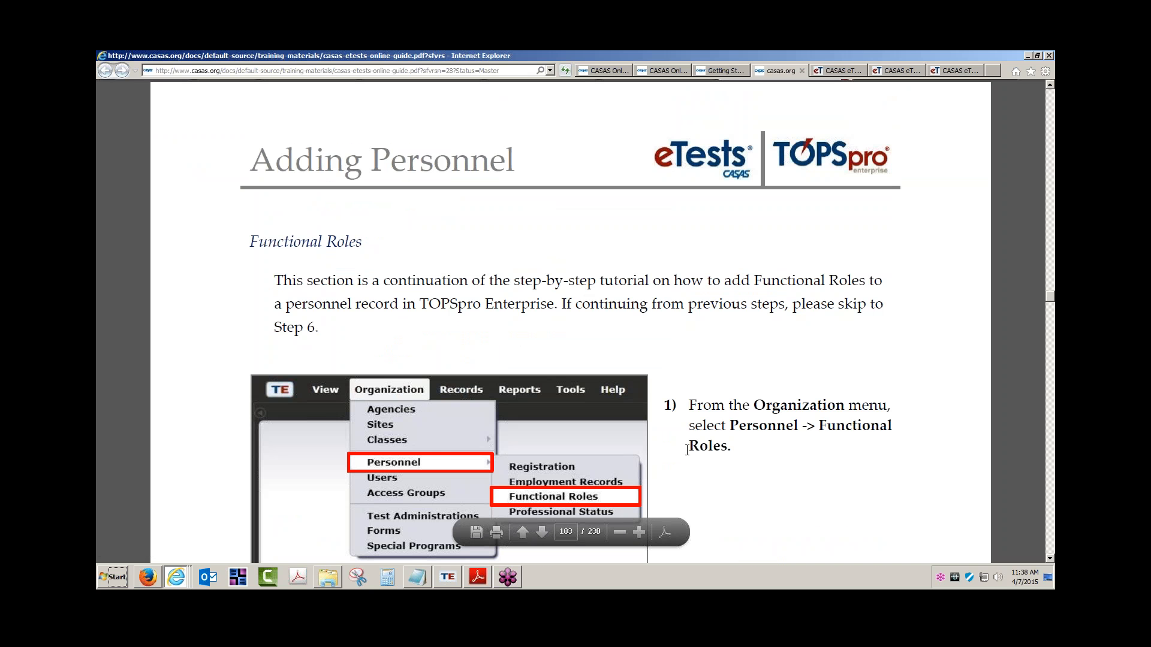
pyautogui.scroll(-2, 665, 457)
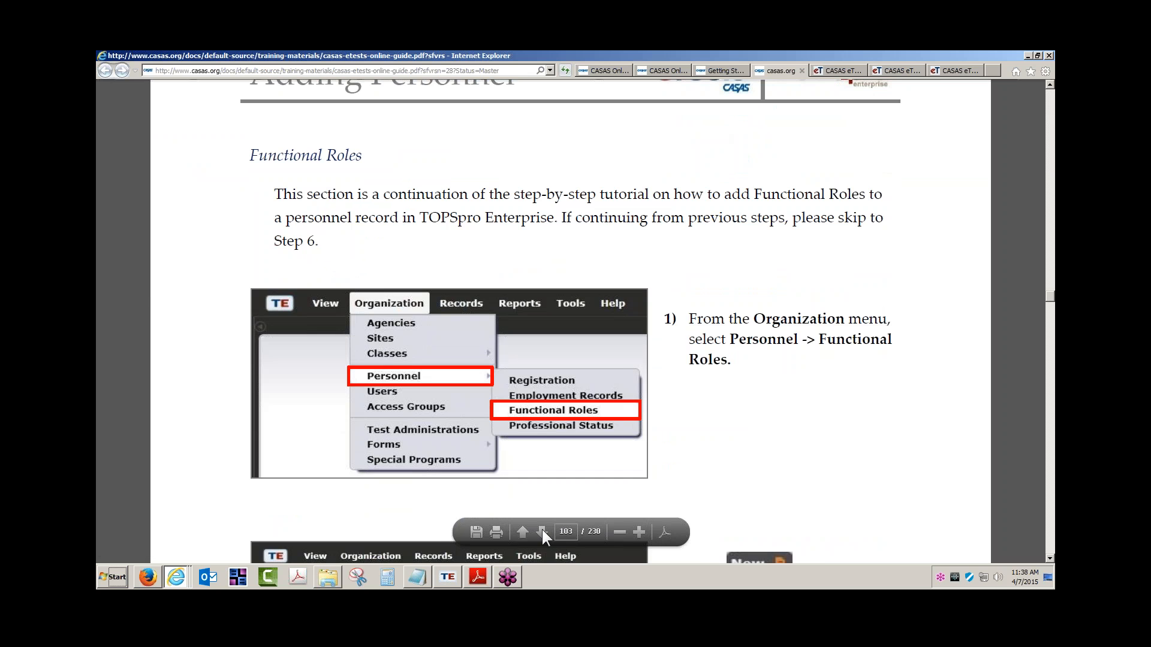
pyautogui.click(542, 531)
pyautogui.click(542, 532)
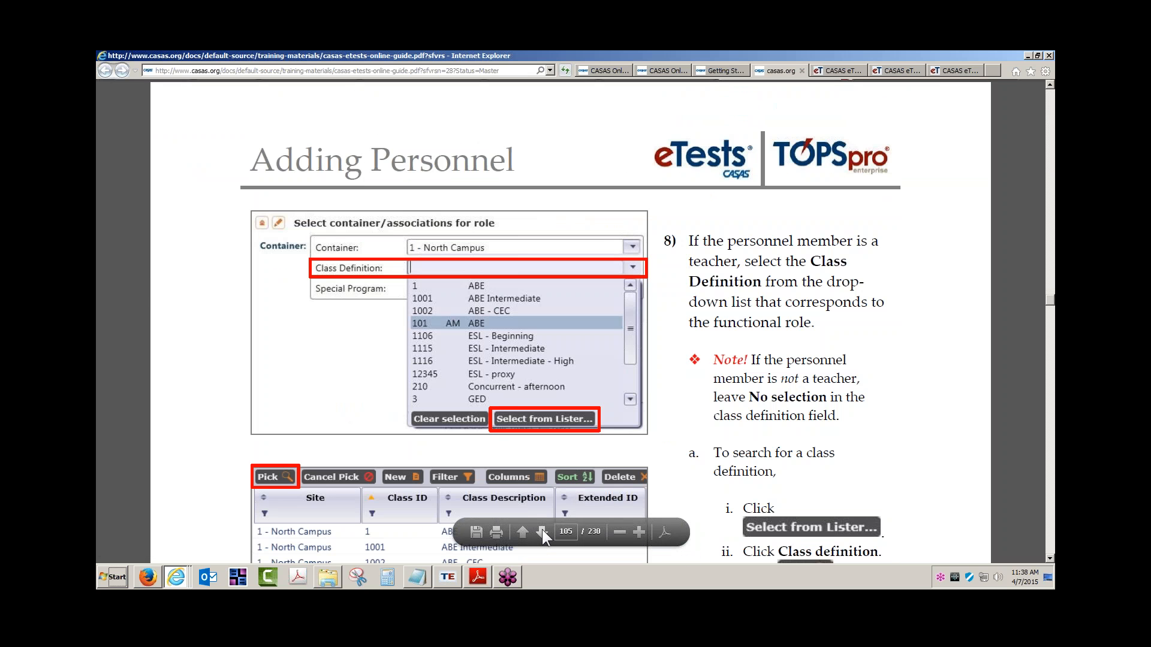
pyautogui.scroll(-1, 542, 530)
pyautogui.click(542, 531)
pyautogui.click(542, 532)
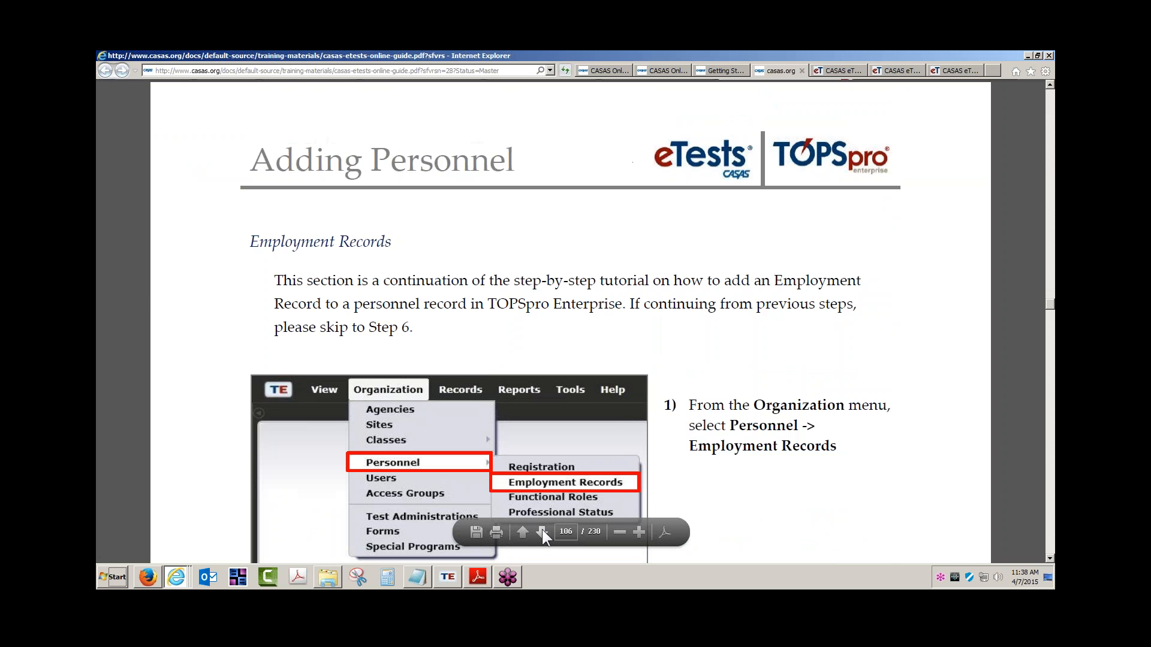
pyautogui.scroll(-1, 592, 340)
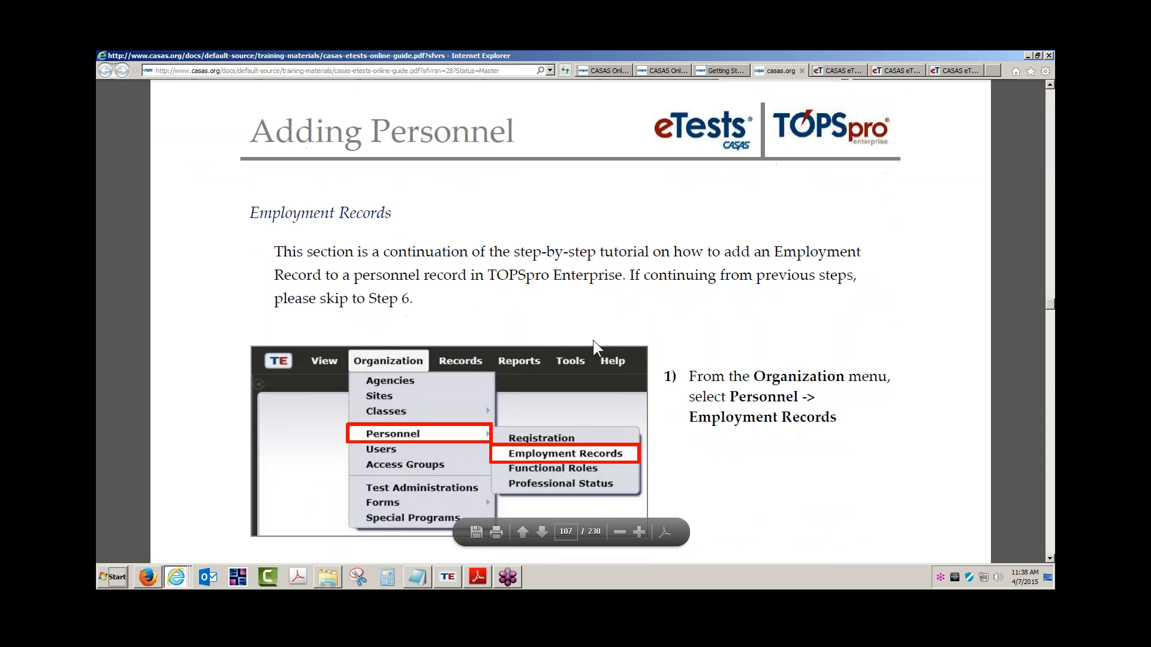
pyautogui.click(542, 532)
pyautogui.click(542, 532)
pyautogui.click(543, 532)
pyautogui.click(543, 532)
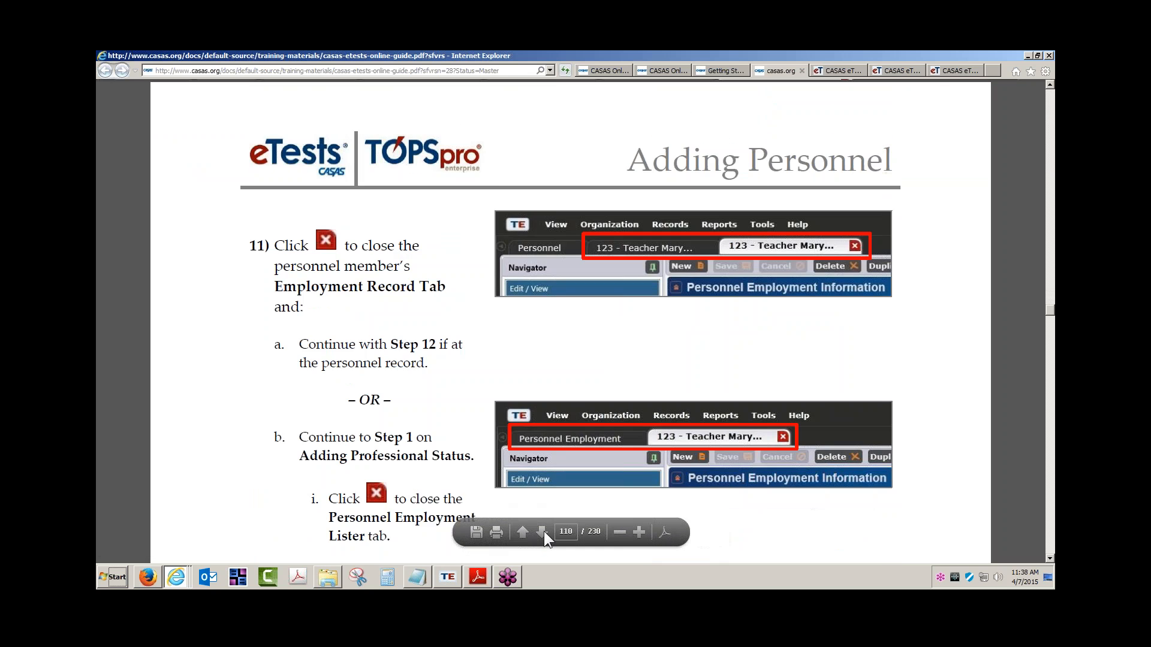
pyautogui.click(542, 532)
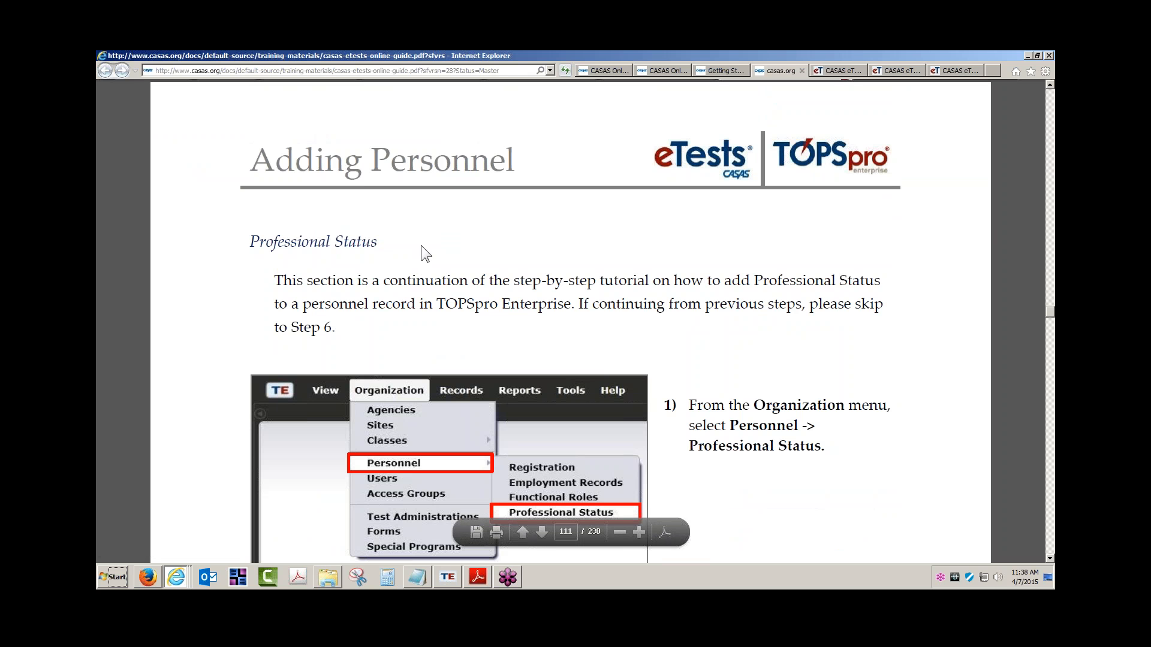
pyautogui.scroll(-6, 784, 483)
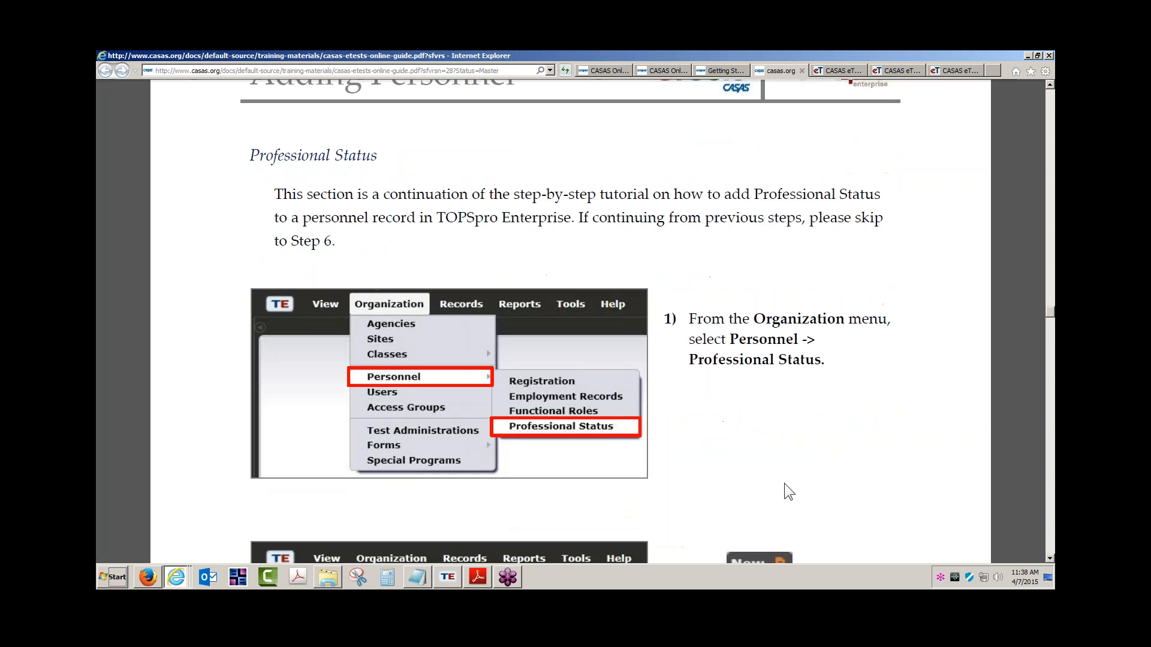
pyautogui.scroll(-7, 785, 483)
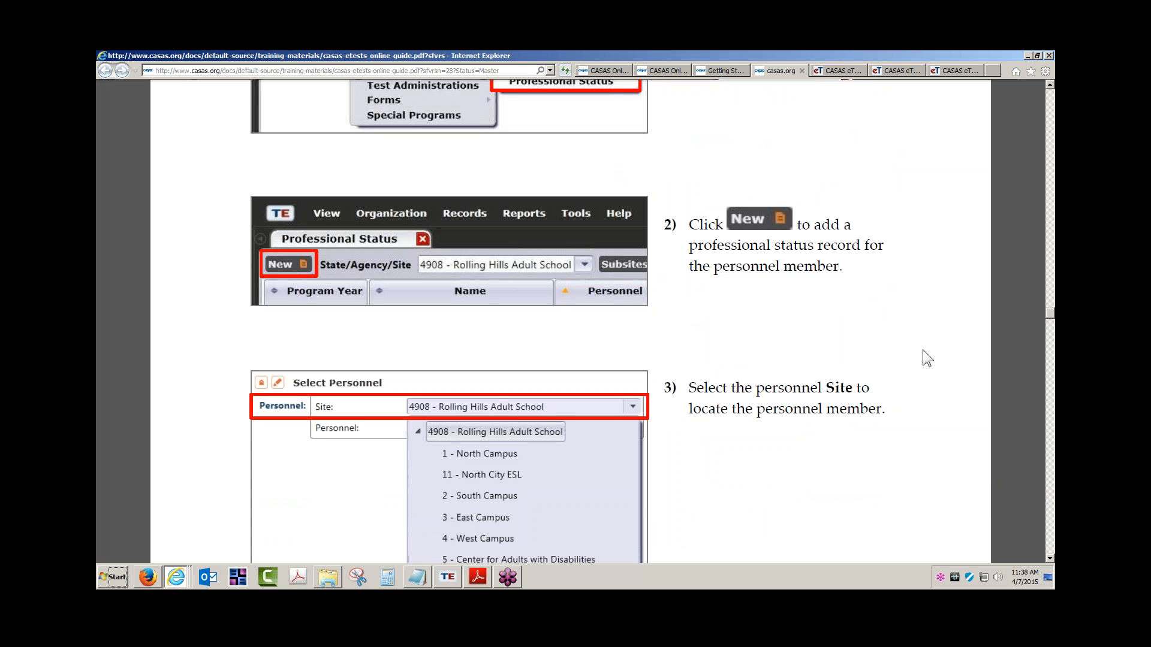
# Return to TOPSpro Enterprise and discard the new functional role, professional status and employment forms without saving.
pyautogui.click(446, 578)
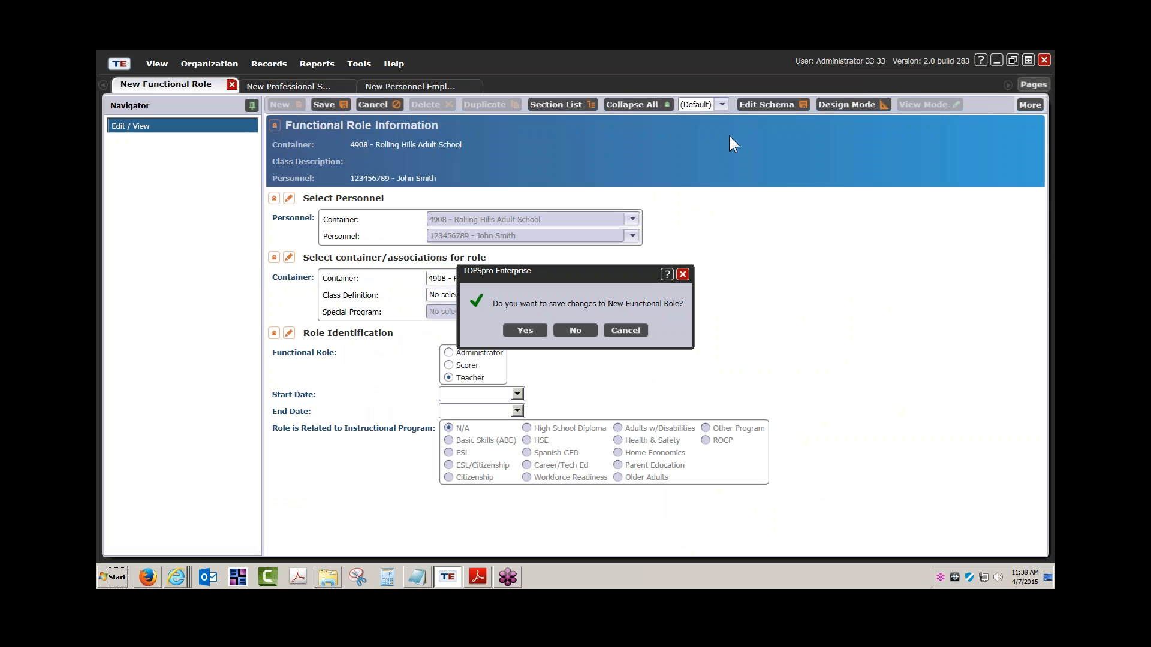
pyautogui.click(569, 333)
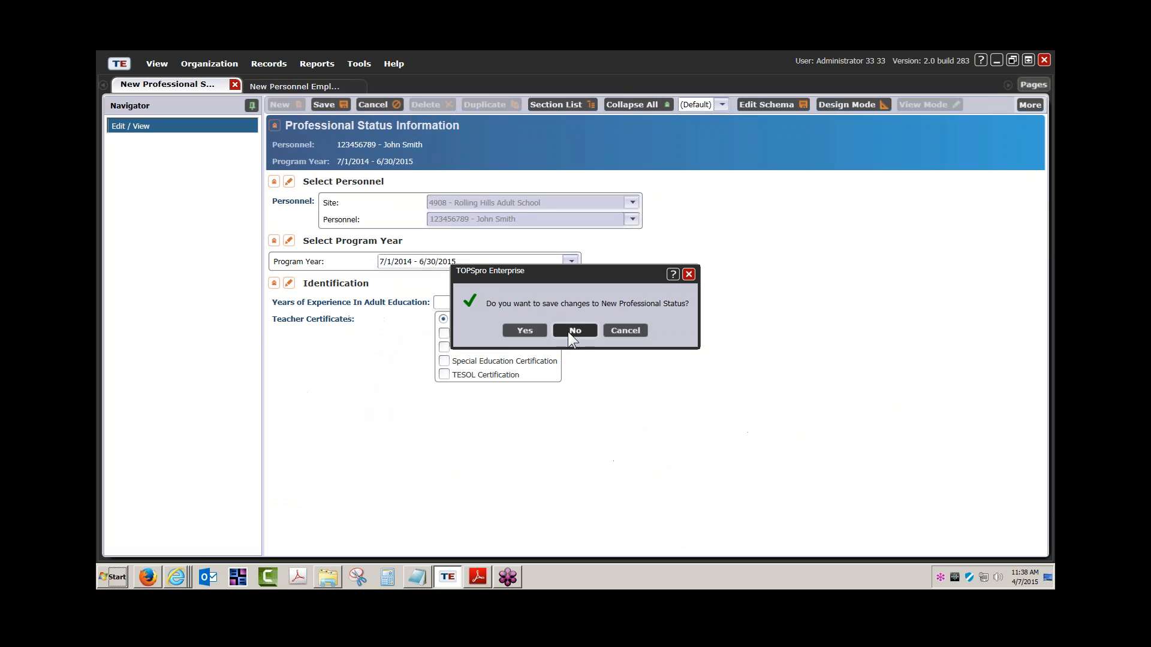
pyautogui.click(569, 331)
pyautogui.click(570, 331)
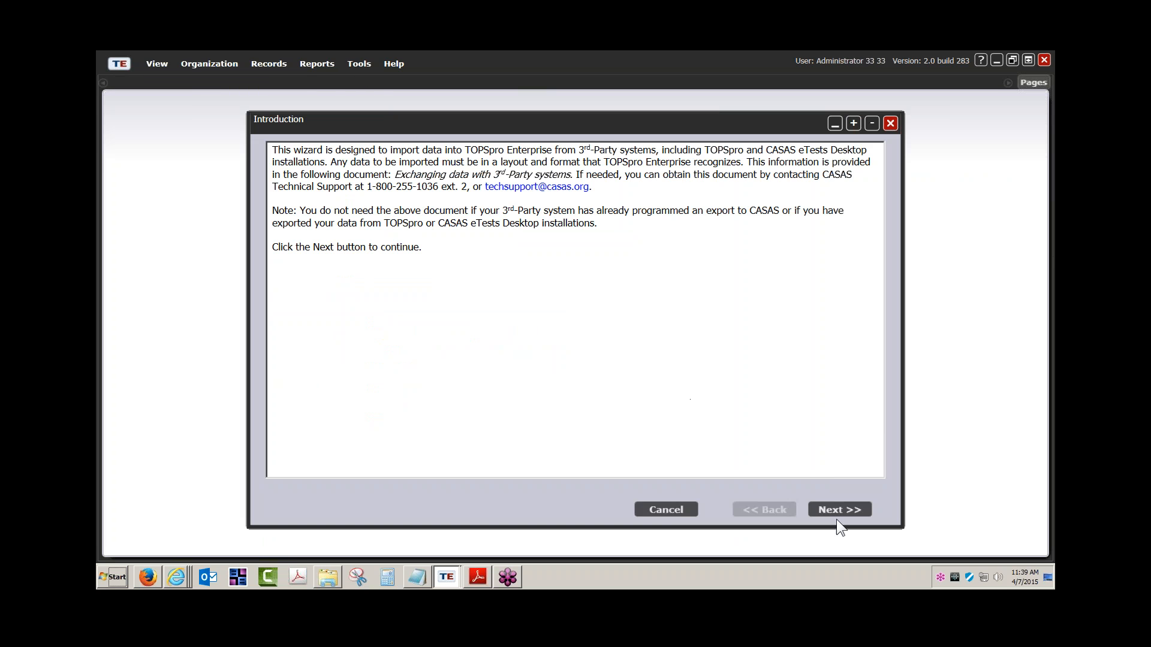
# Advance to Select a Record and highlight Teacher (1050), Class (4050), Name & Demographics (5050), Student class status and Attendance hours.
pyautogui.click(841, 507)
pyautogui.click(841, 507)
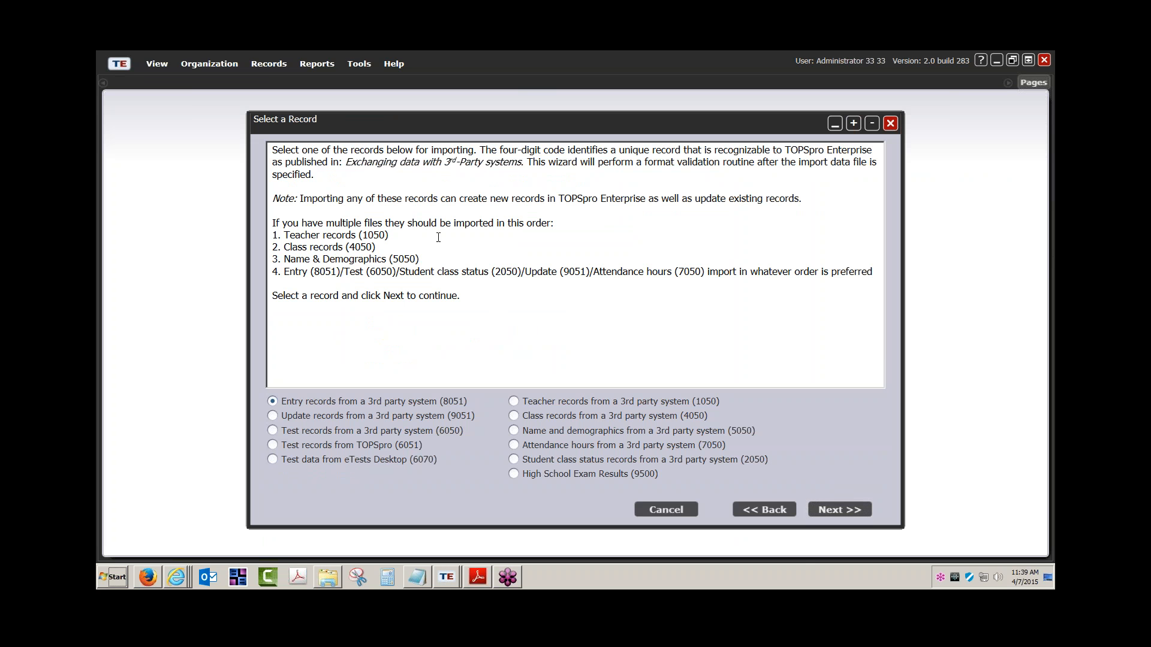
pyautogui.moveTo(286, 237); pyautogui.dragTo(428, 258)
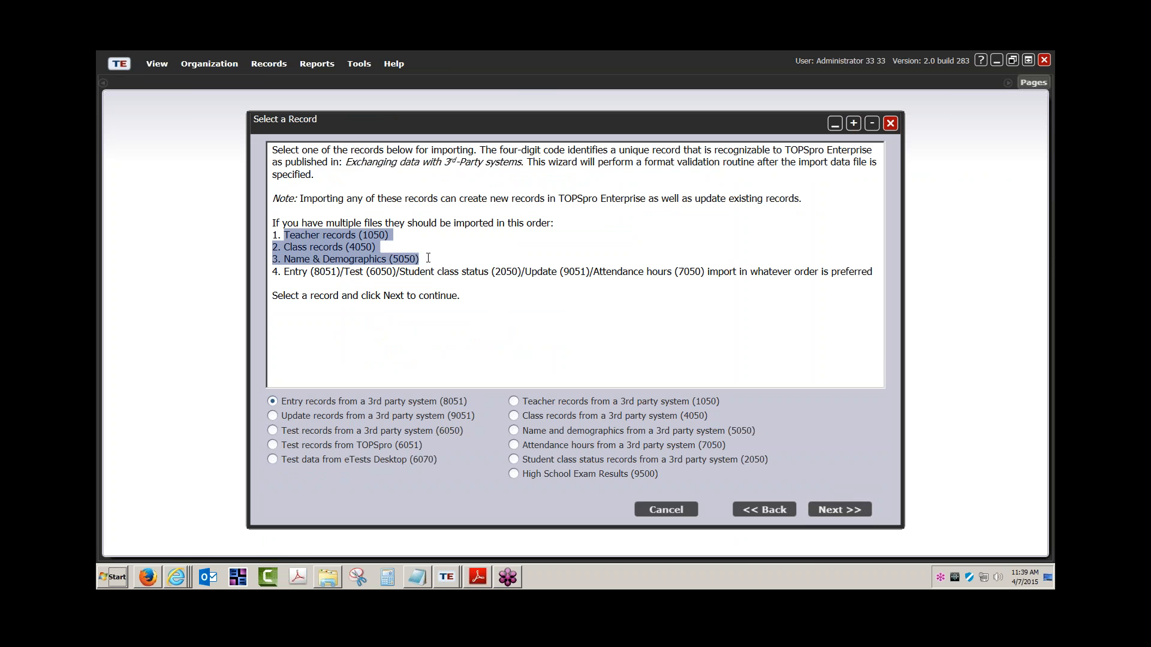
pyautogui.click(300, 235)
pyautogui.moveTo(284, 235); pyautogui.dragTo(386, 235)
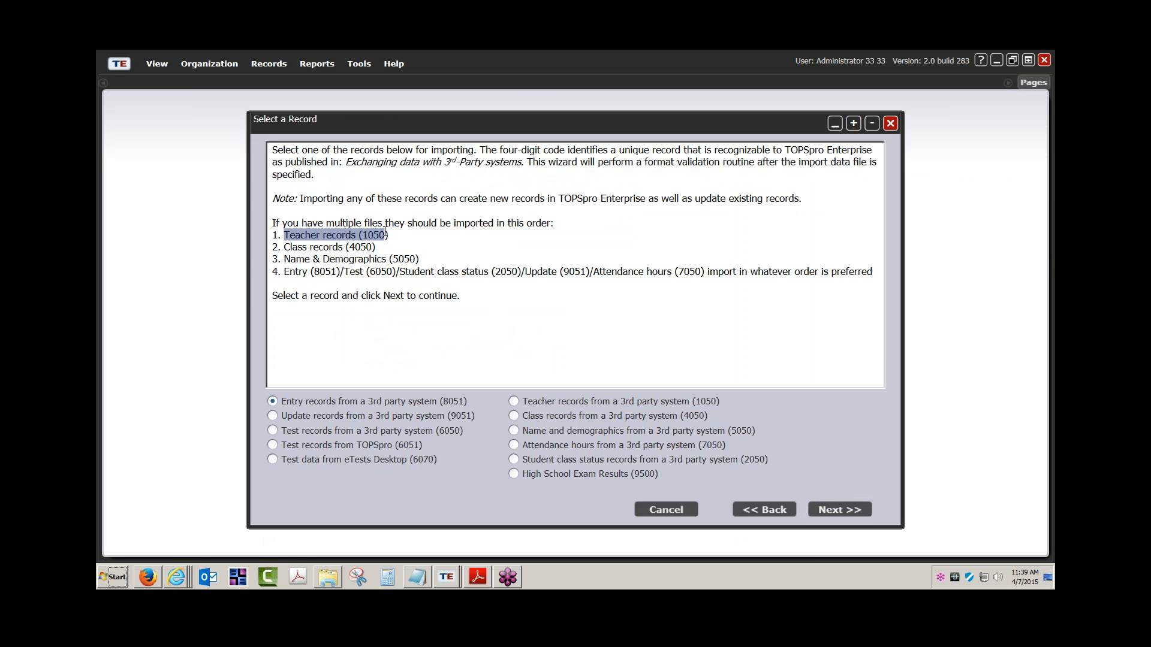
pyautogui.moveTo(285, 247); pyautogui.dragTo(371, 247)
pyautogui.moveTo(285, 260); pyautogui.dragTo(424, 256)
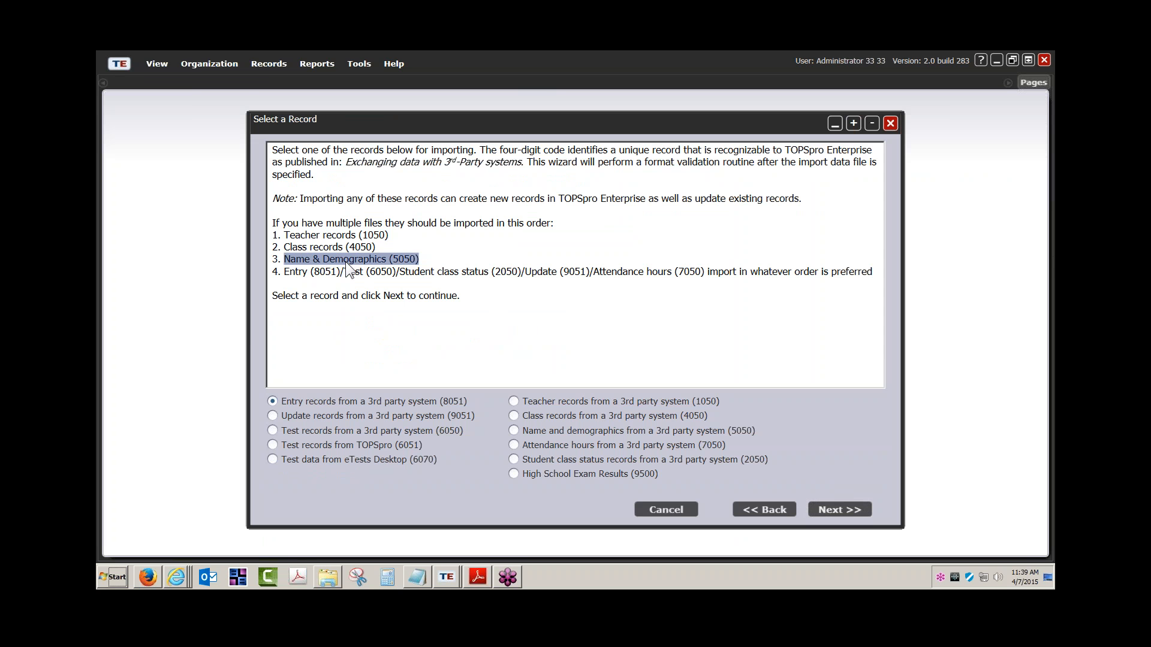
pyautogui.click(429, 271)
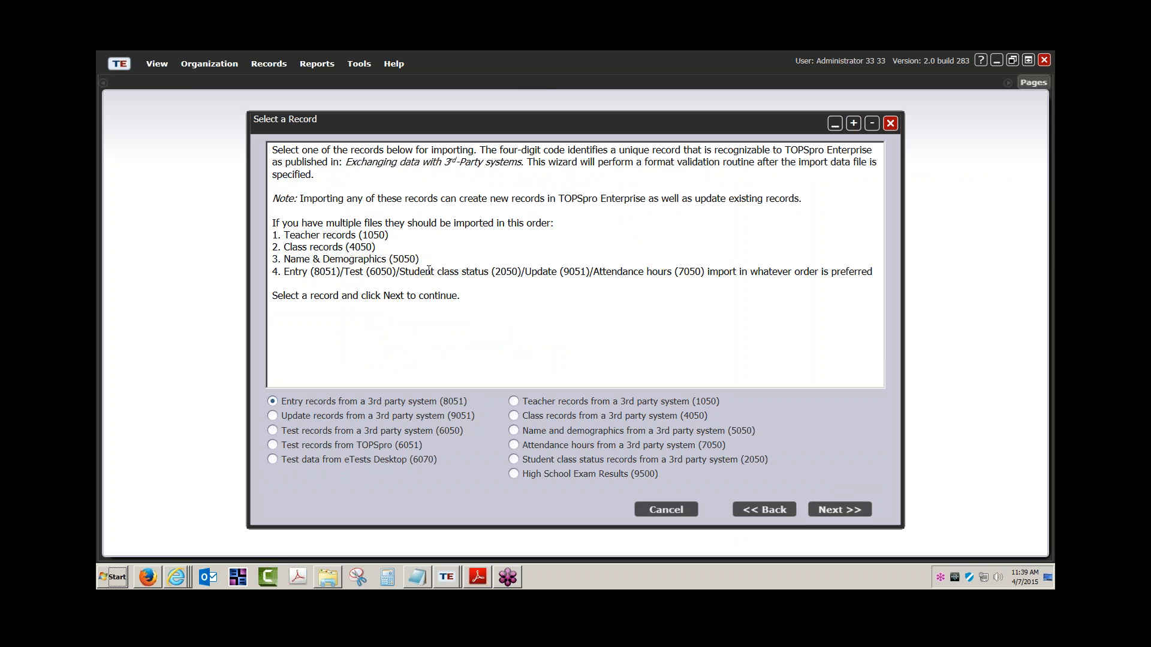
pyautogui.moveTo(428, 271); pyautogui.dragTo(479, 268)
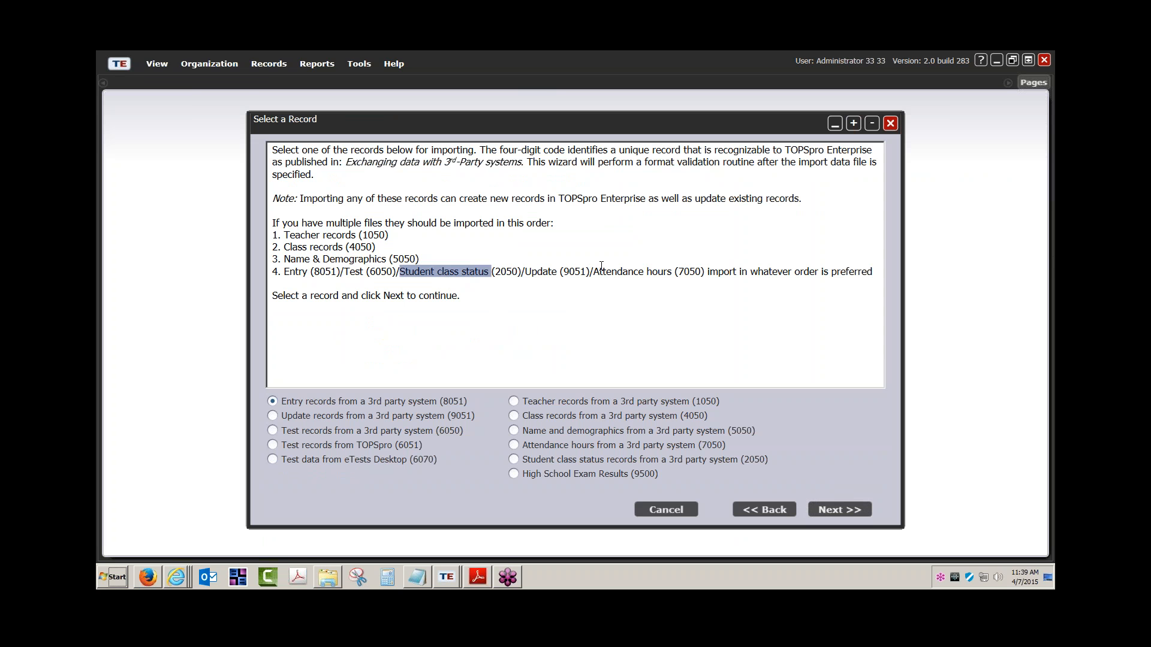
pyautogui.moveTo(596, 271); pyautogui.dragTo(659, 271)
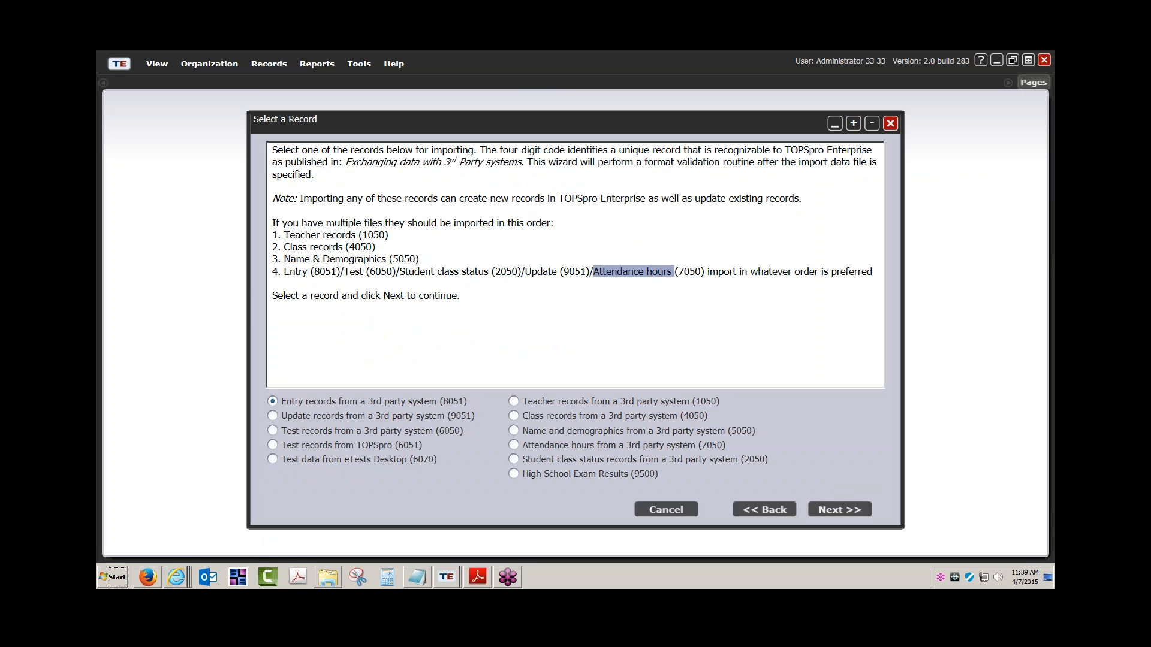
# Re-highlight Teacher, Class and Name & Demographics records, point out Update, then cancel and confirm exiting the wizard.
pyautogui.moveTo(284, 235); pyautogui.dragTo(340, 235)
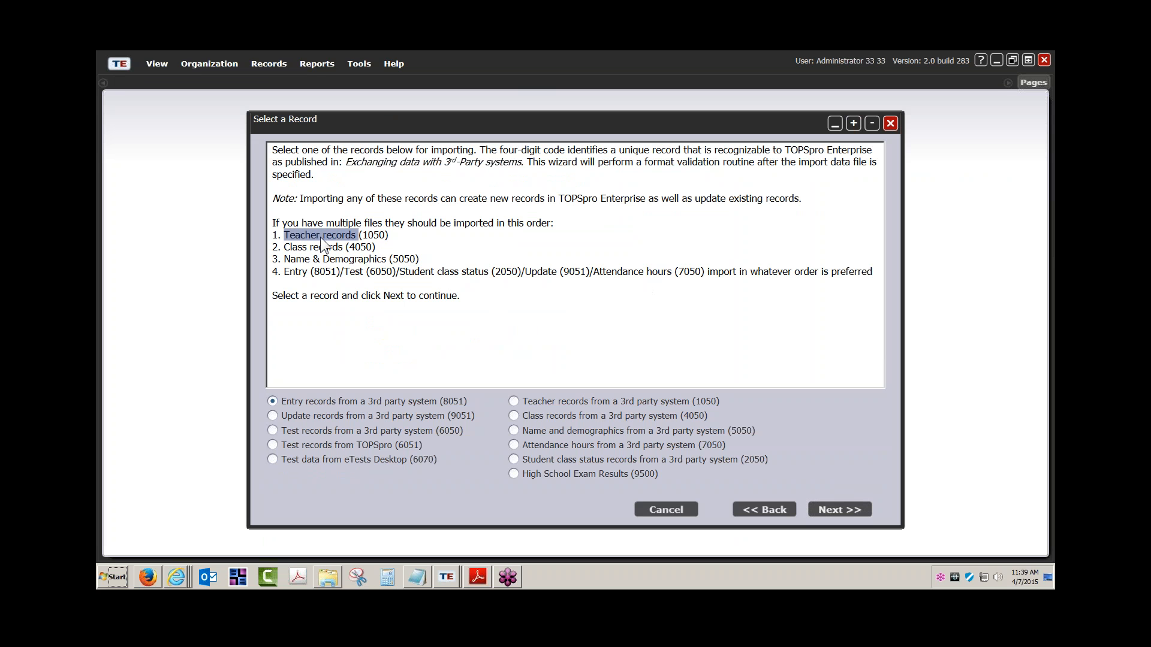
pyautogui.click(292, 247)
pyautogui.moveTo(286, 235); pyautogui.dragTo(334, 232)
pyautogui.moveTo(286, 247); pyautogui.dragTo(335, 247)
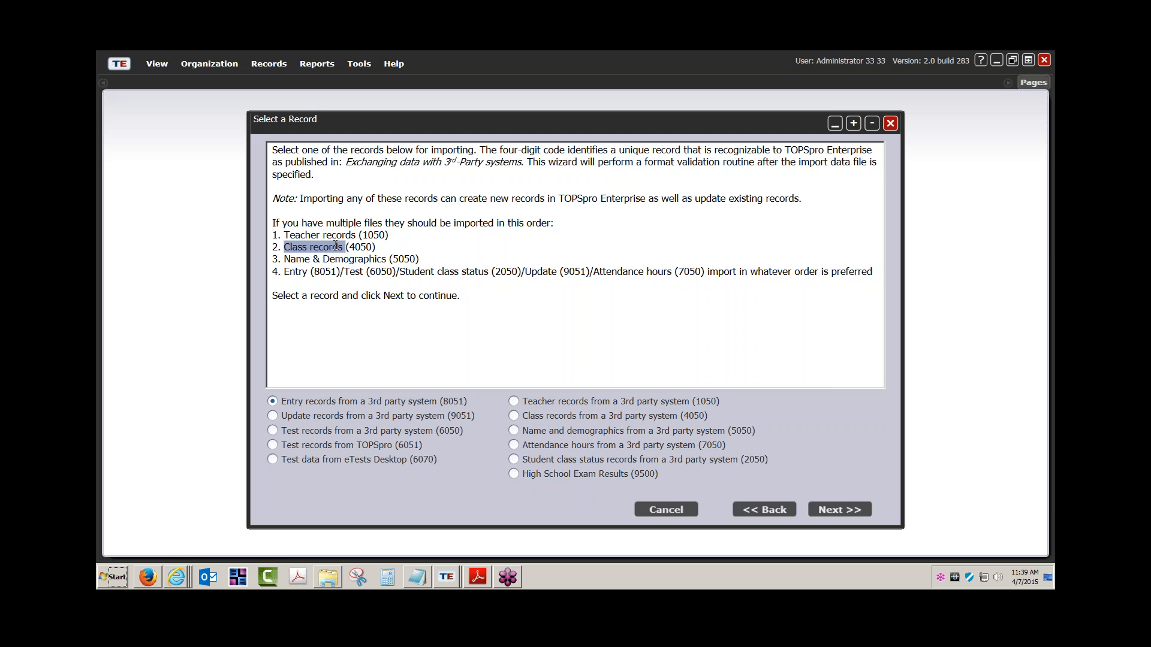
pyautogui.click(326, 236)
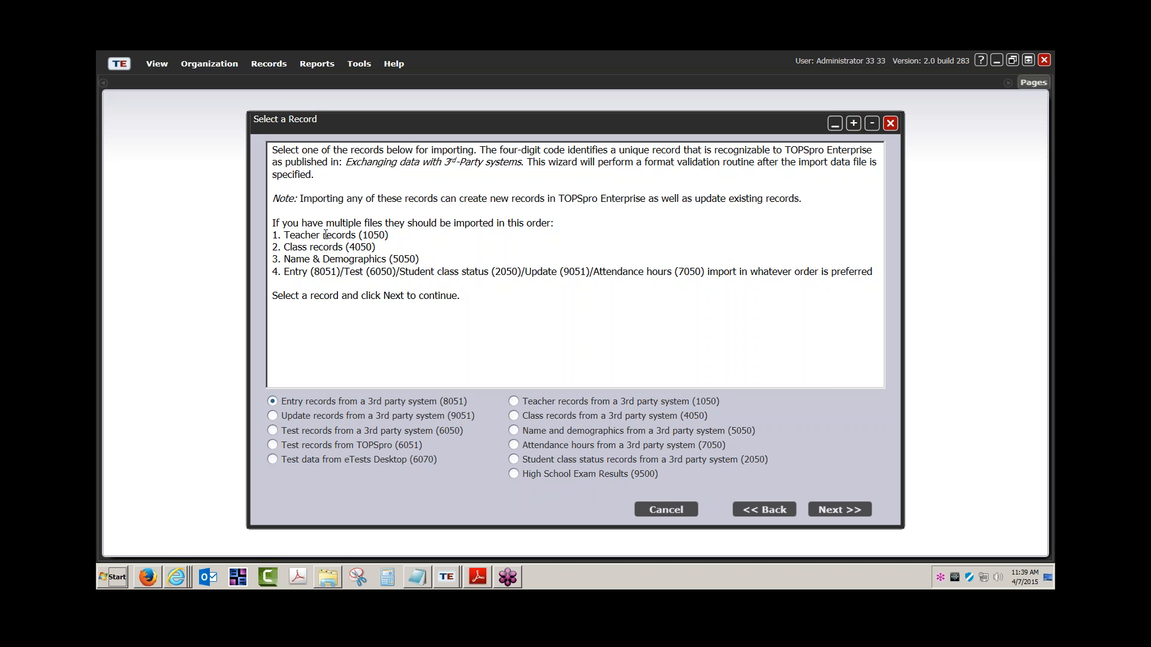
pyautogui.moveTo(284, 246); pyautogui.dragTo(341, 252)
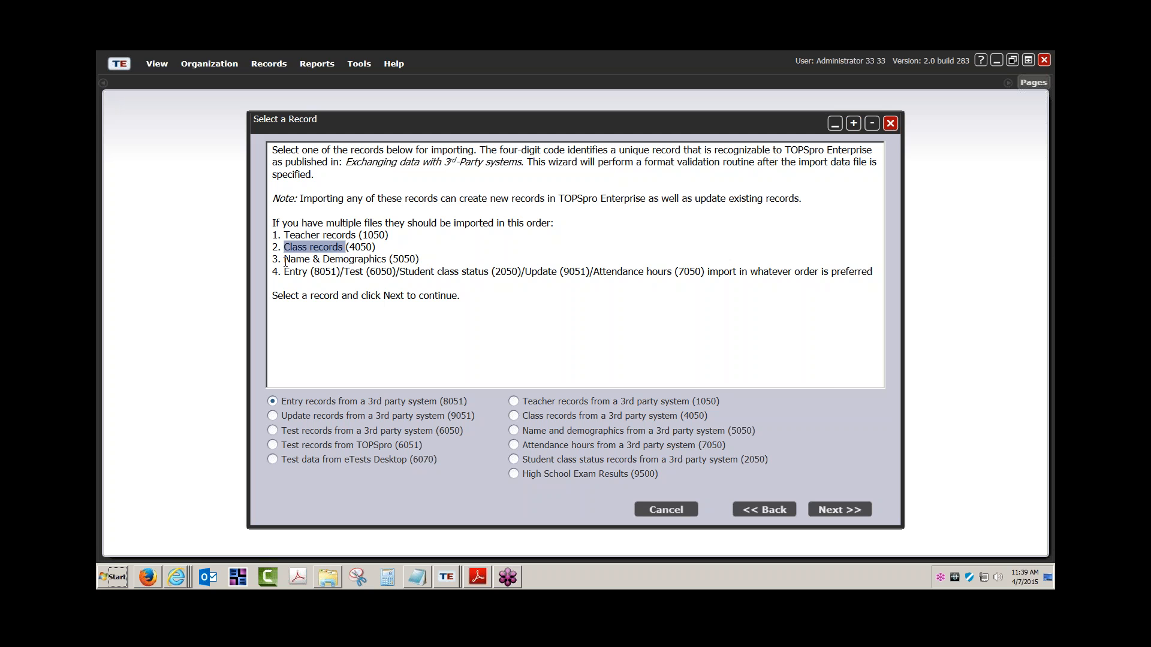
pyautogui.moveTo(285, 260); pyautogui.dragTo(320, 246)
pyautogui.moveTo(533, 276); pyautogui.dragTo(548, 275)
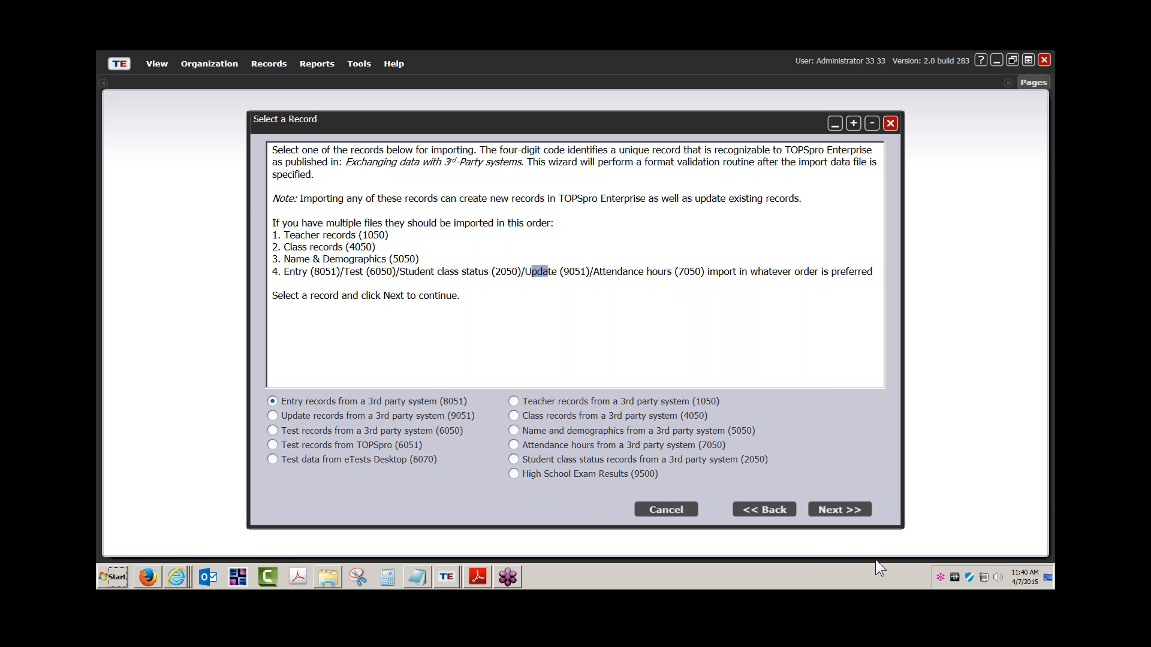
pyautogui.click(667, 511)
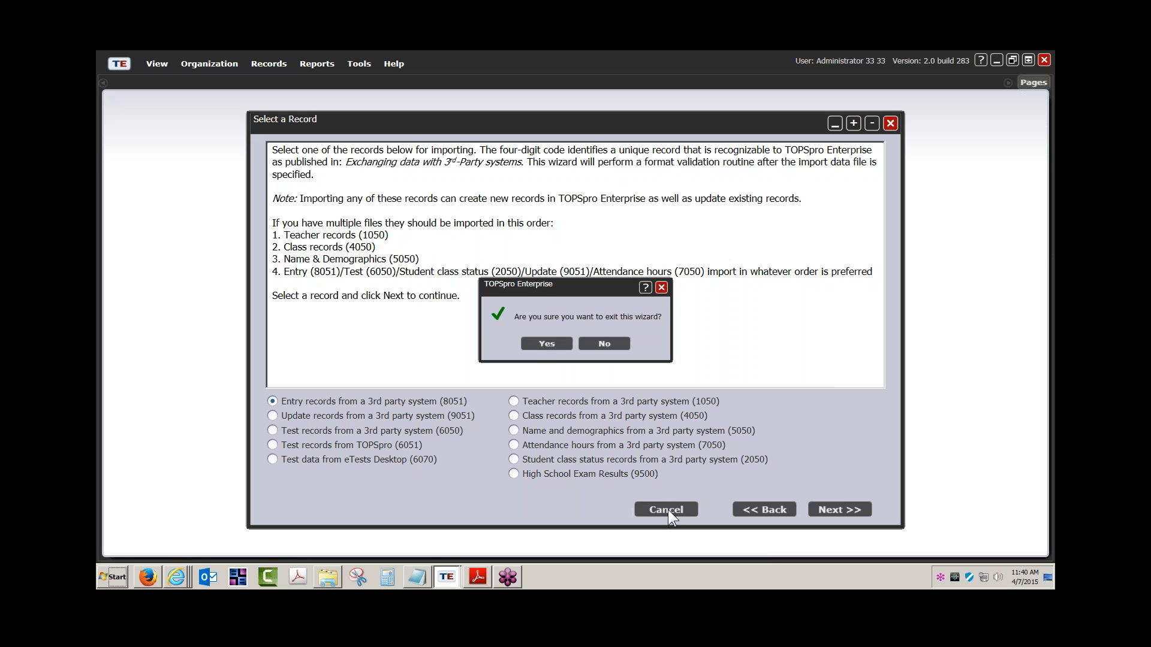
pyautogui.click(555, 344)
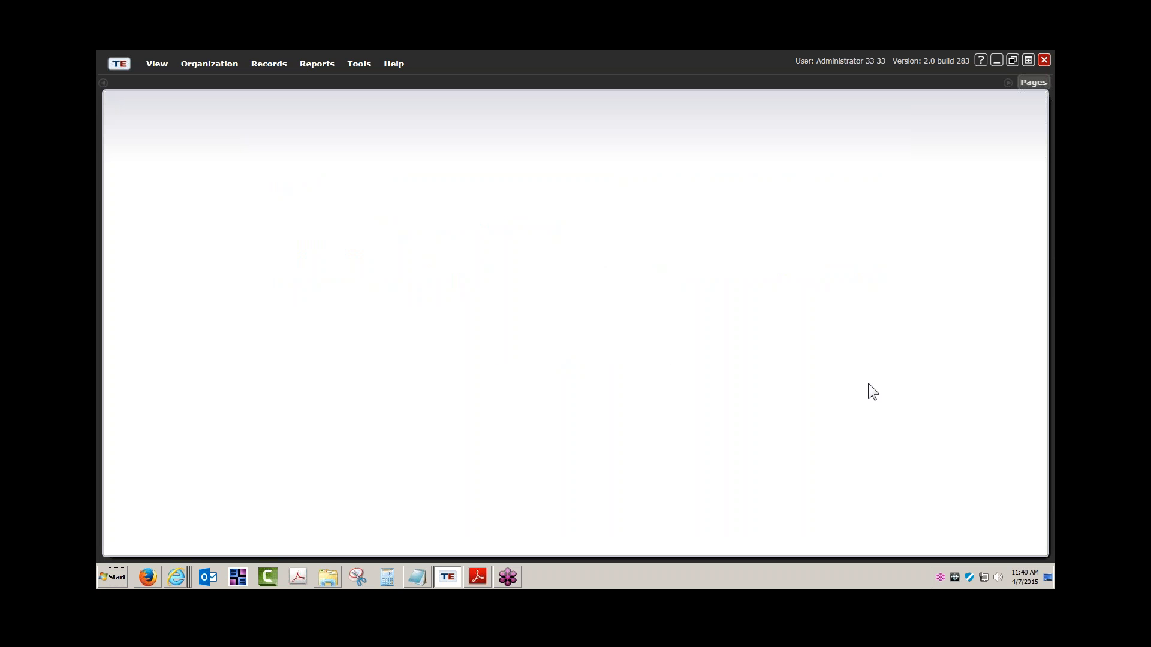
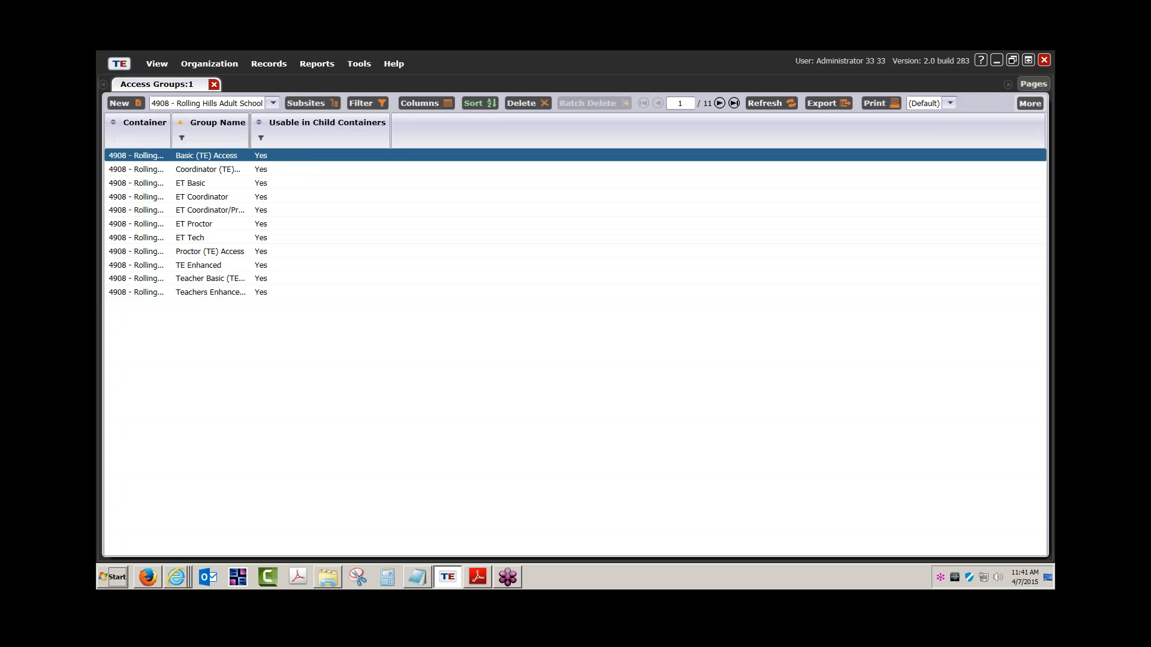
# Widen the Group Name column to show full names and open the administrator user's record.
pyautogui.moveTo(251, 138); pyautogui.dragTo(411, 138)
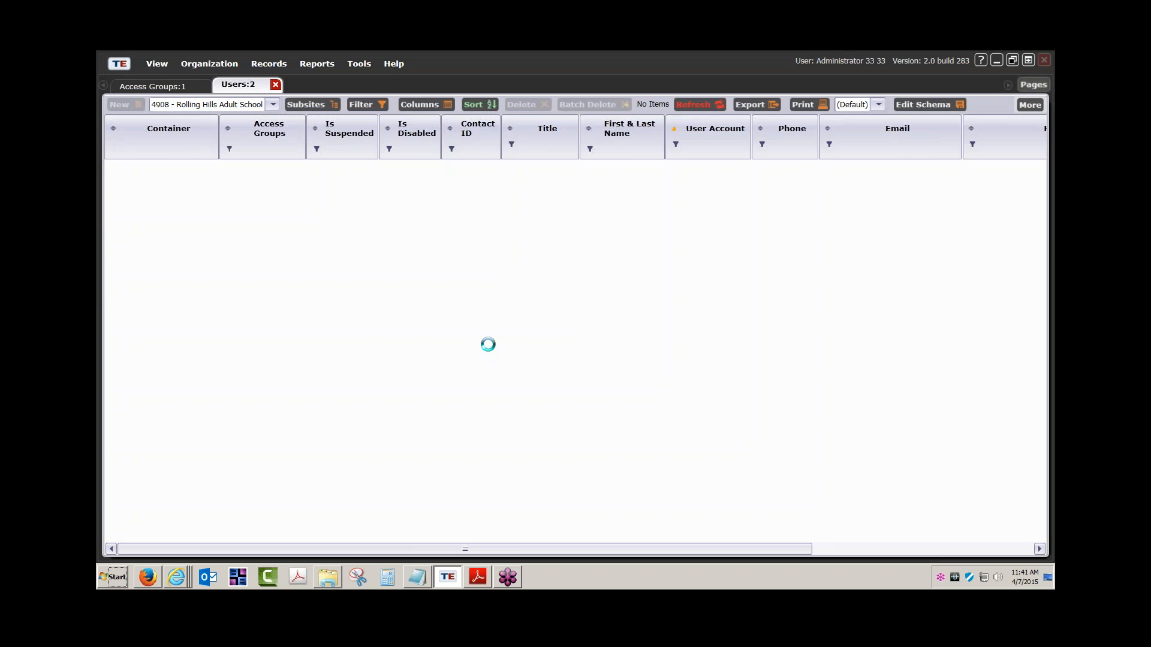
pyautogui.doubleClick(265, 182)
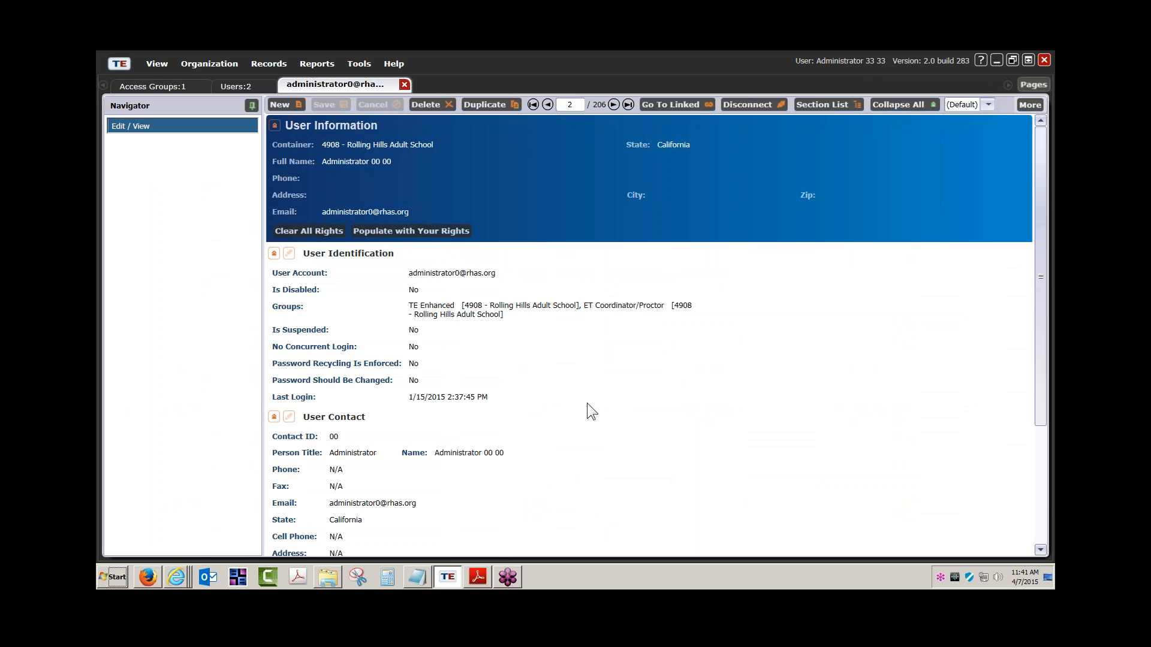
pyautogui.scroll(-5, 587, 403)
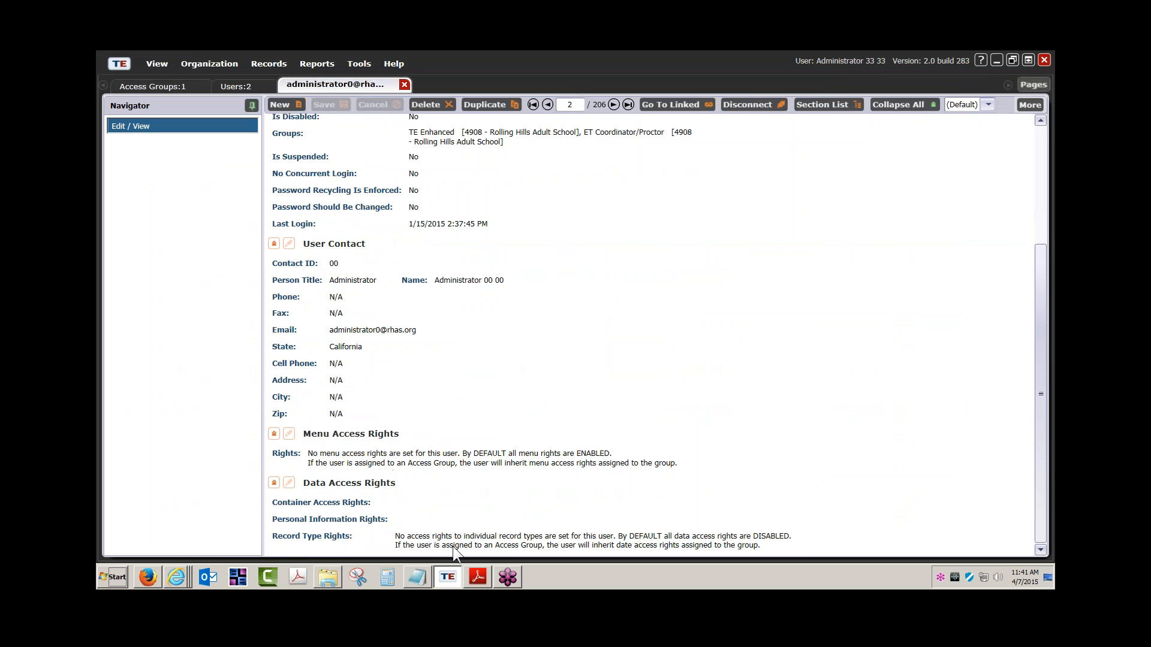
# Review the administrator's menu access rights in the editor, then close it.
pyautogui.click(290, 433)
pyautogui.scroll(-3, 294, 433)
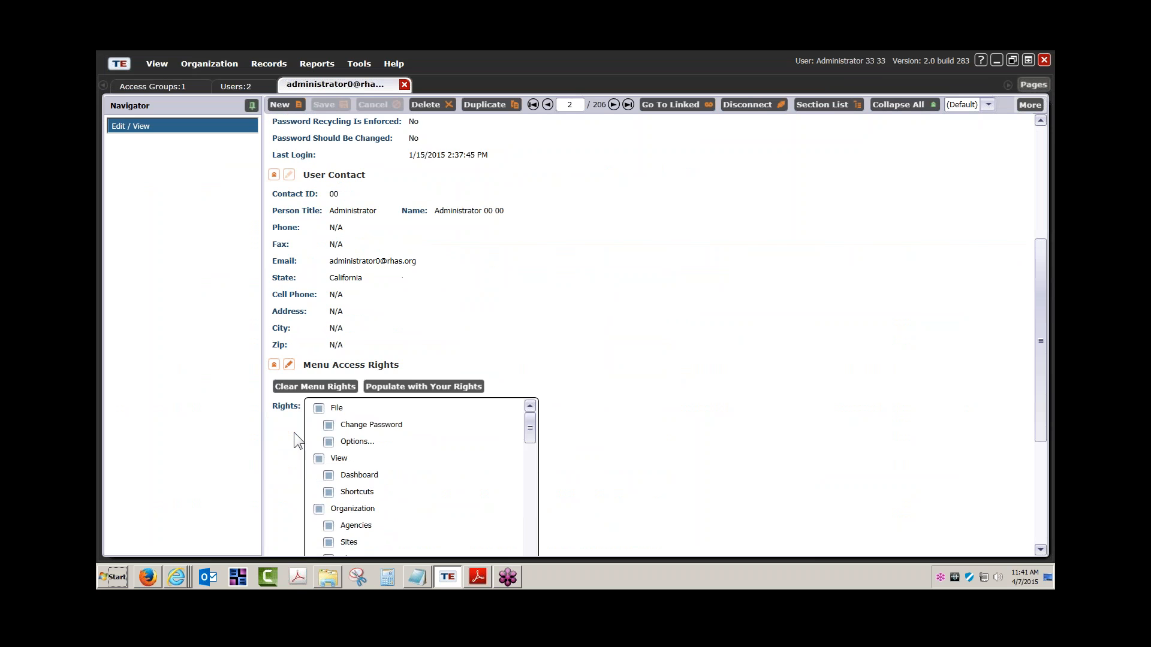
pyautogui.scroll(-2, 371, 480)
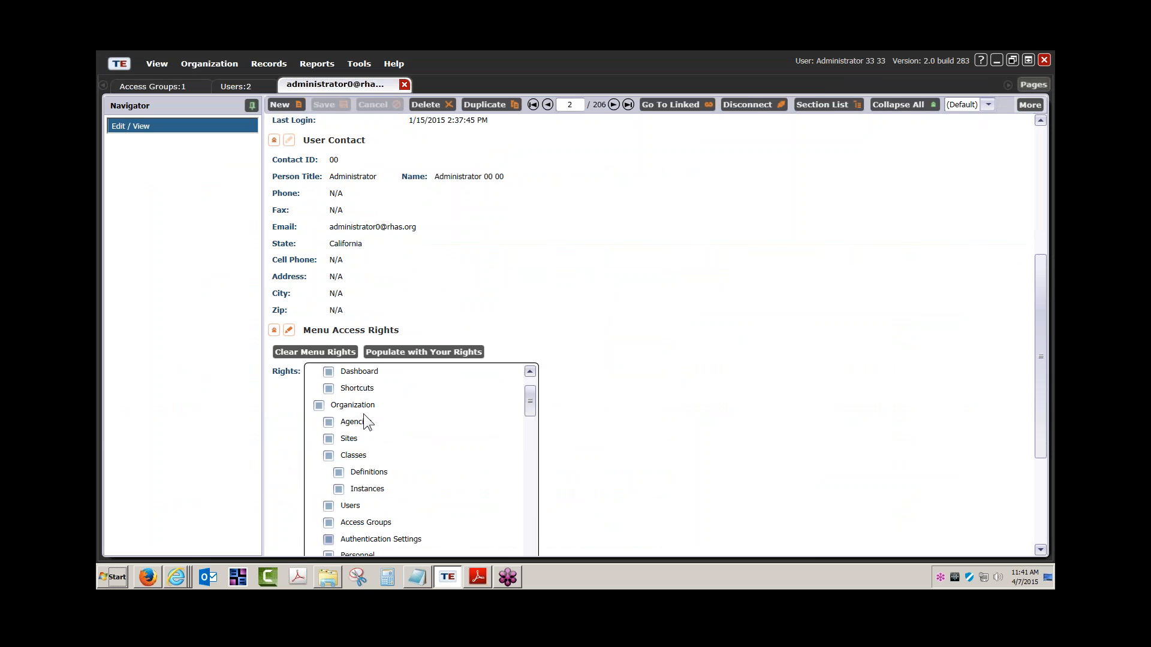
pyautogui.scroll(-1, 363, 415)
pyautogui.scroll(3, 363, 415)
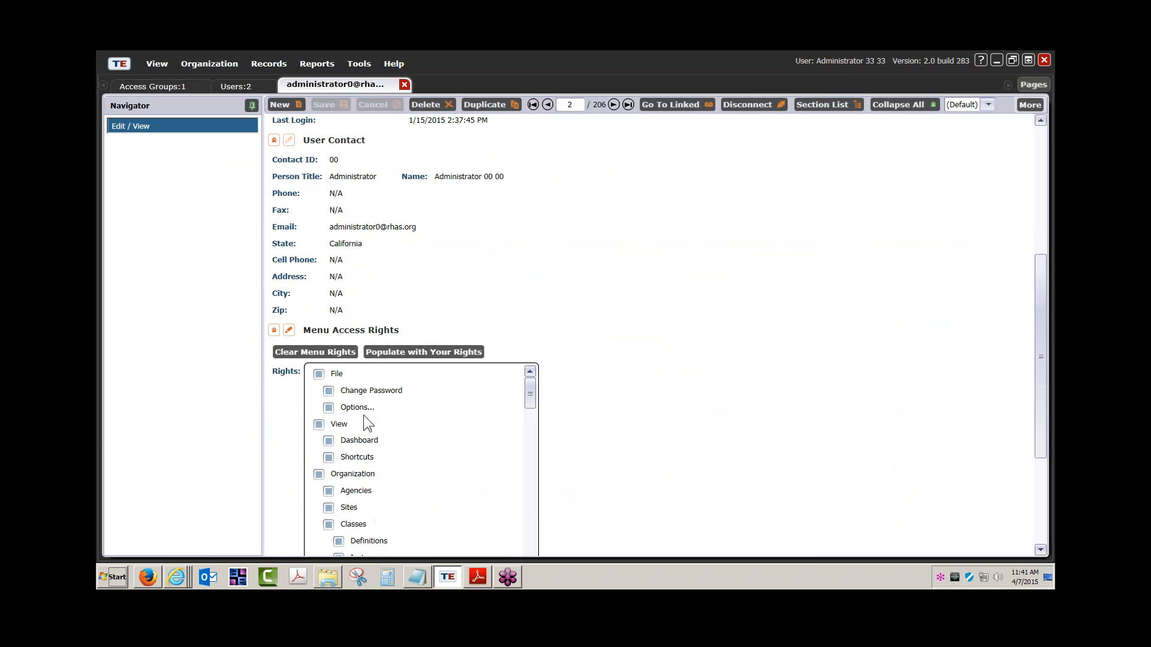
pyautogui.click(290, 330)
# Review the administrator's data access rights, then return to the Access Groups list.
pyautogui.click(290, 482)
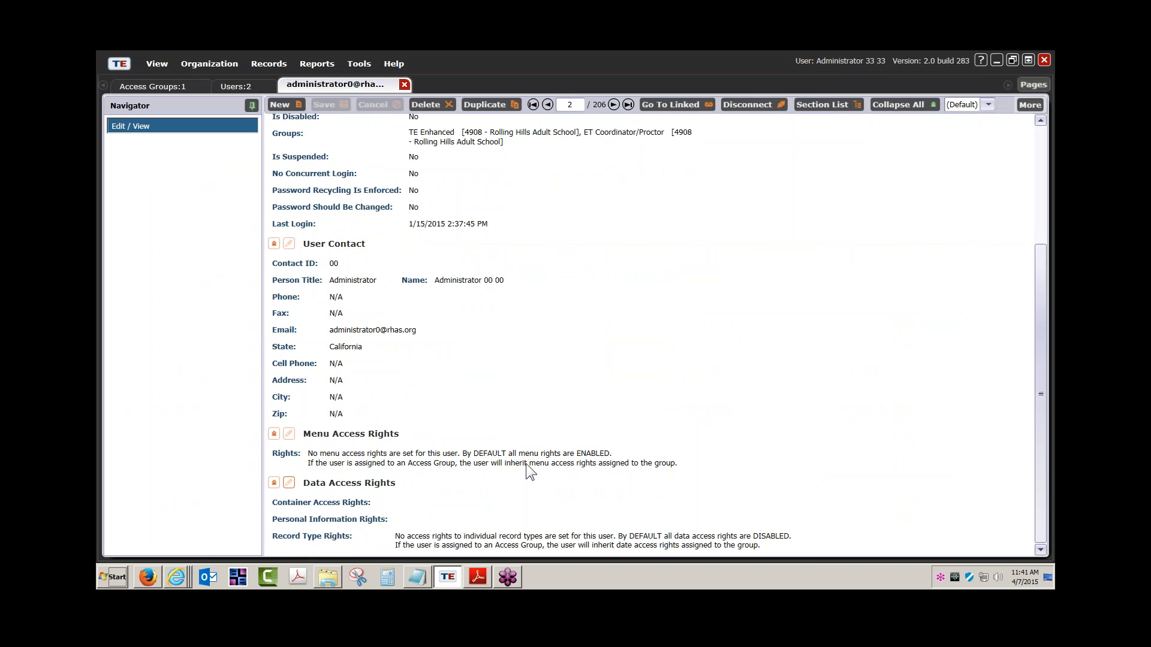
pyautogui.scroll(-3, 527, 463)
pyautogui.scroll(3, 717, 426)
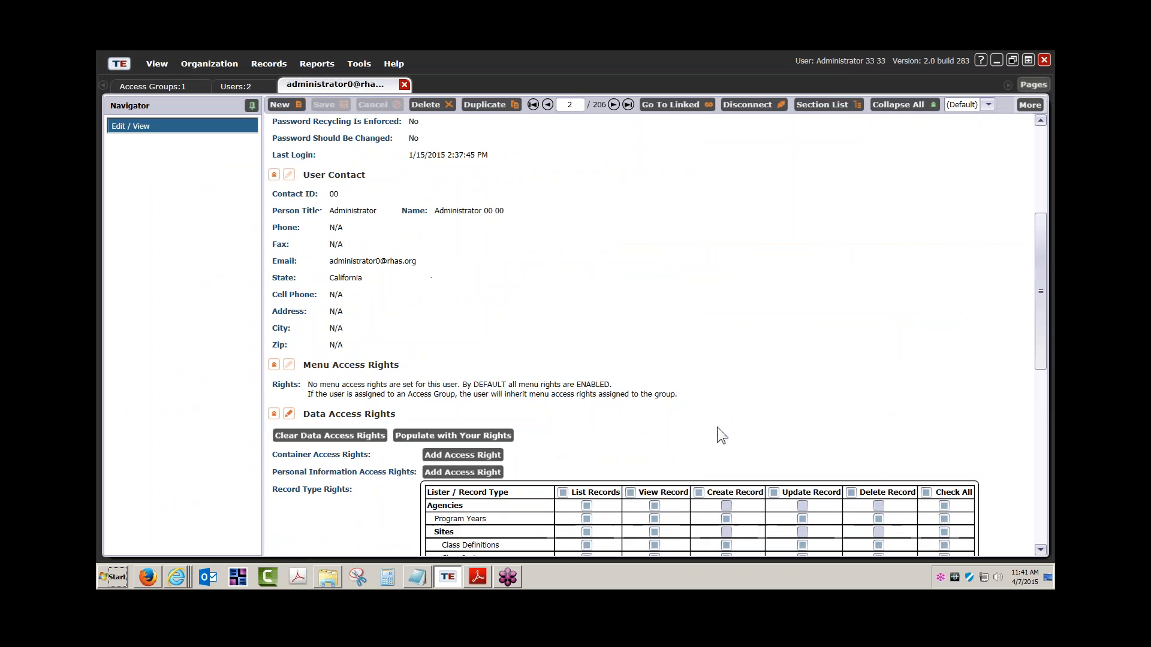
pyautogui.click(290, 483)
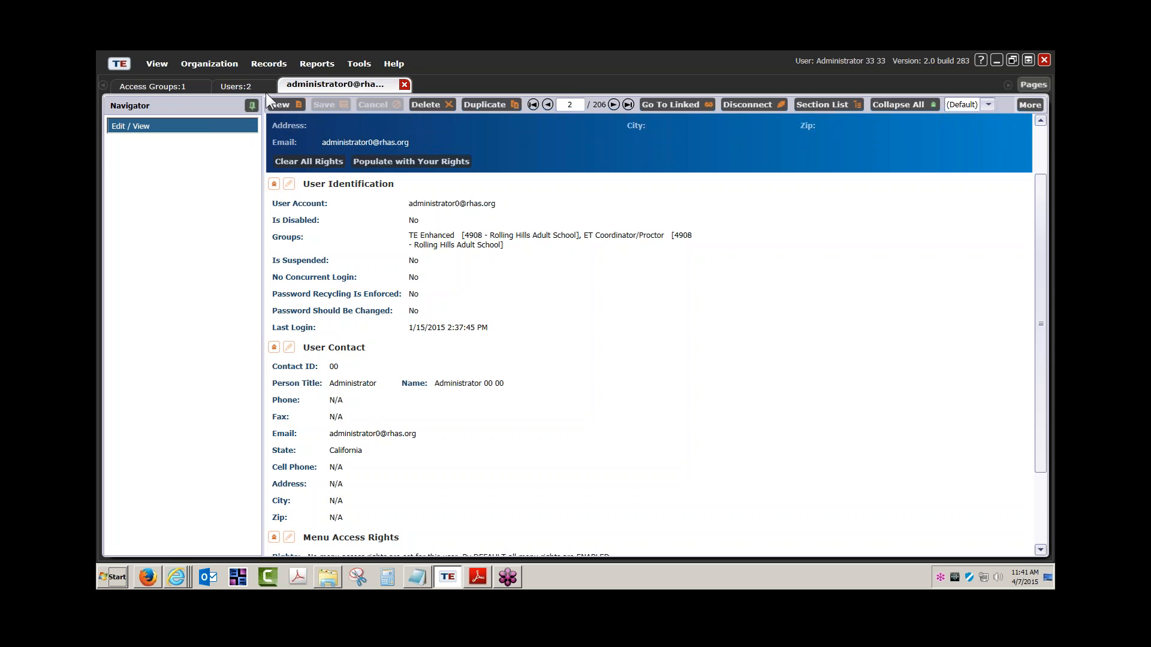
pyautogui.click(185, 83)
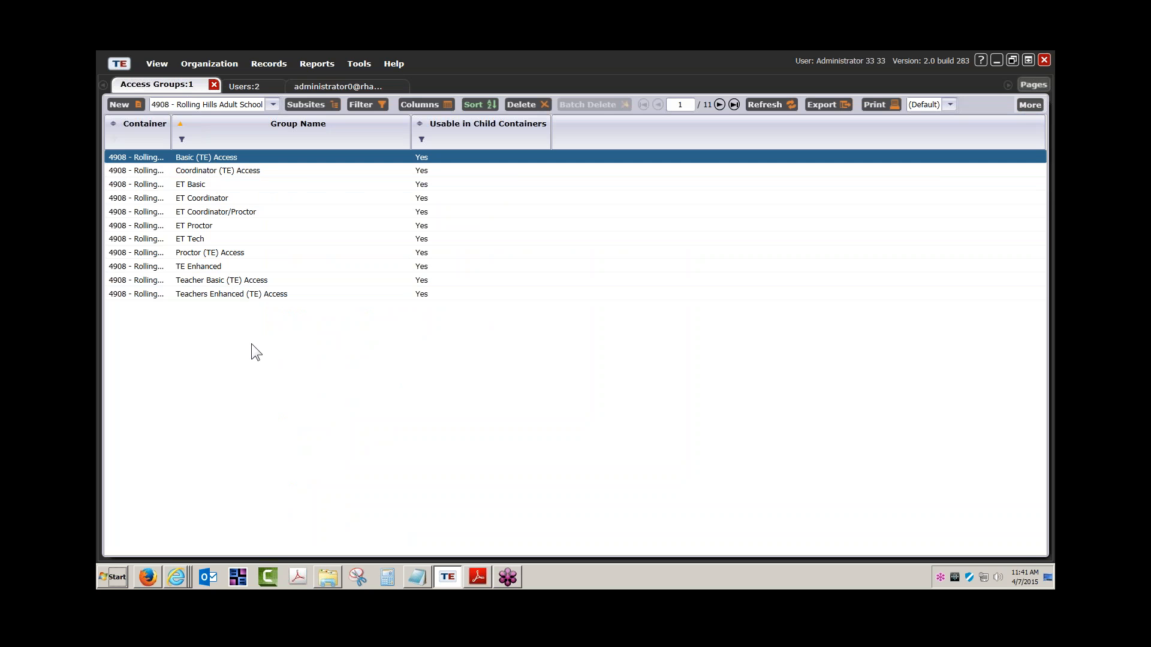
# Open the Basic (TE) Access group and review its menu access rights.
pyautogui.doubleClick(209, 157)
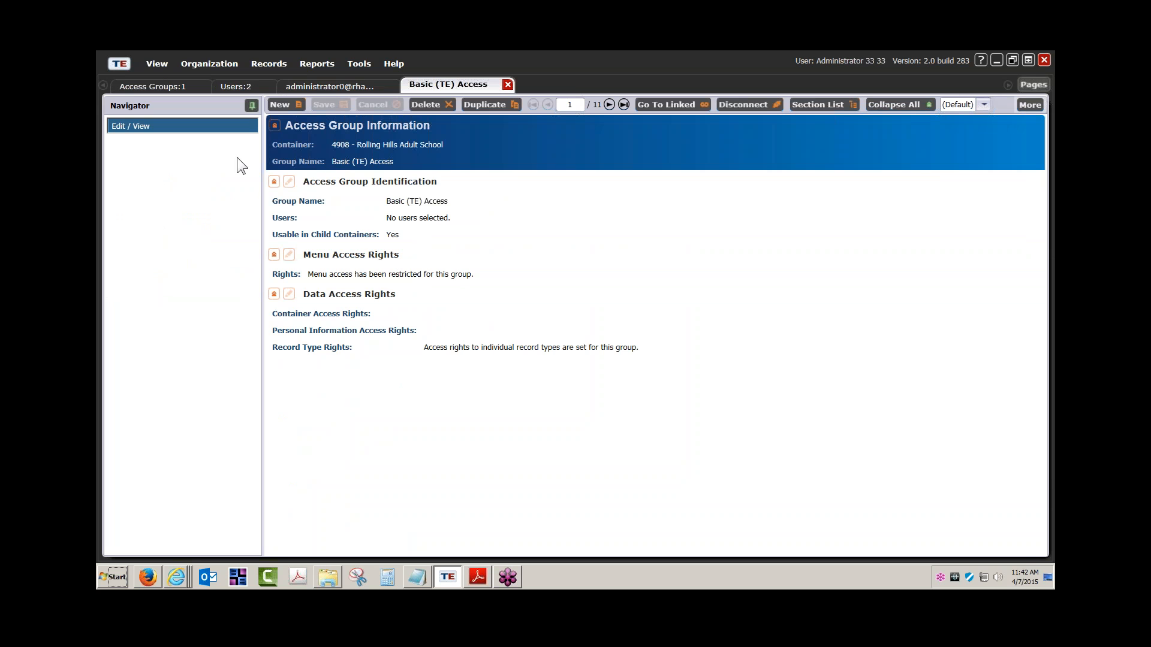
pyautogui.click(289, 255)
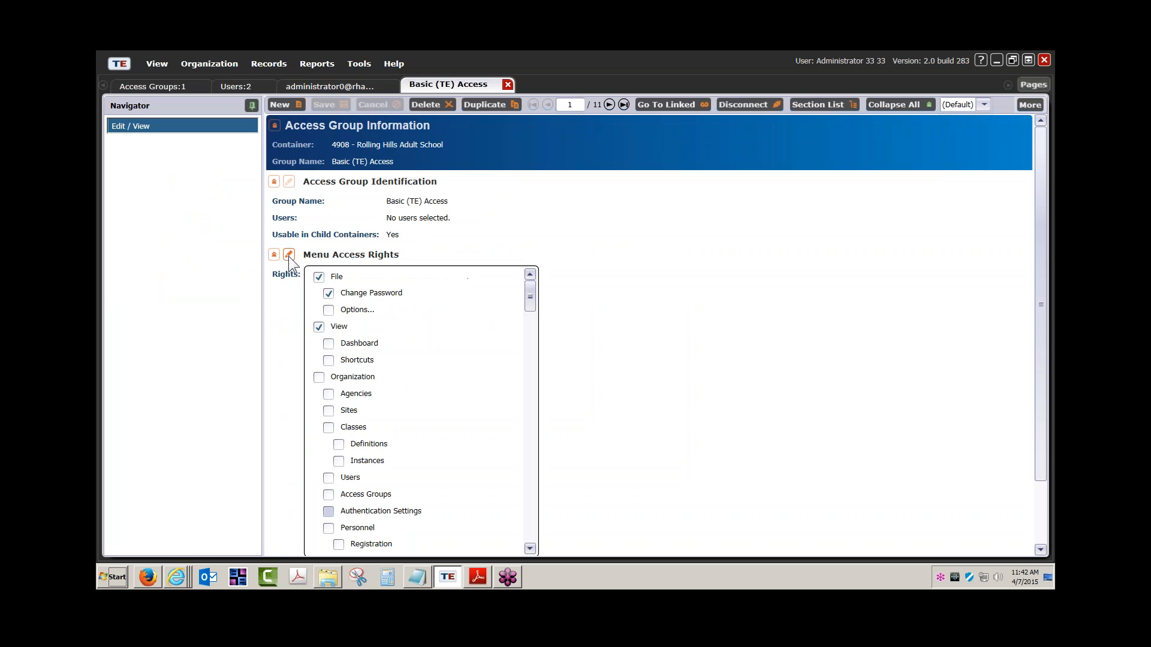
pyautogui.scroll(-1, 501, 323)
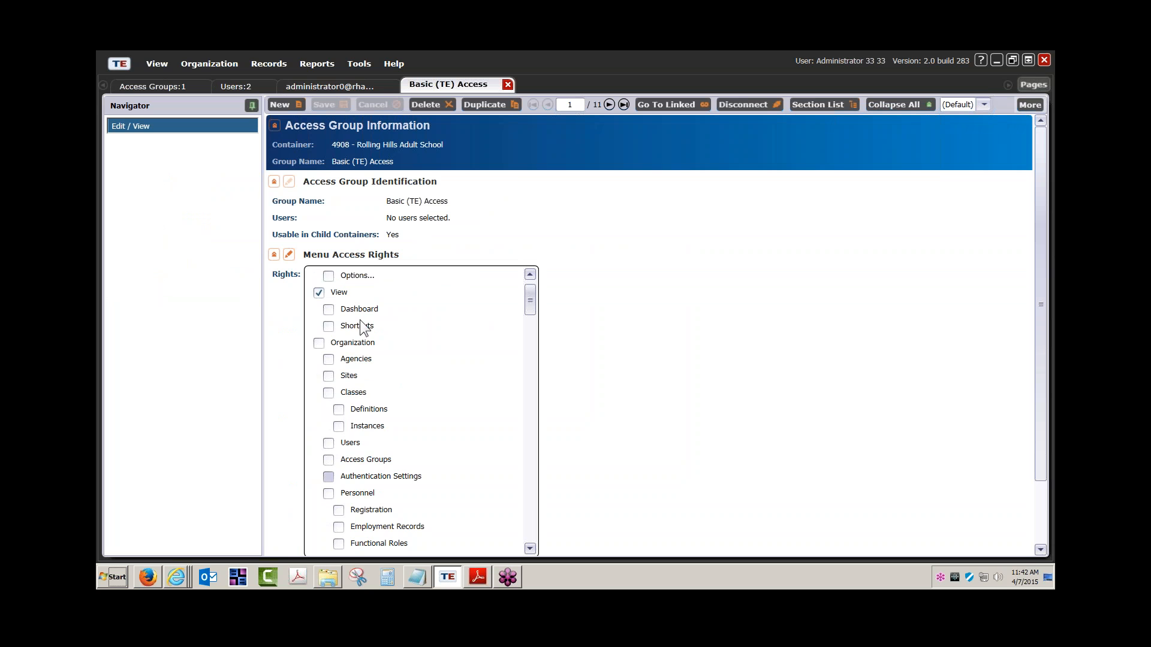
pyautogui.scroll(1, 360, 319)
pyautogui.scroll(-12, 326, 334)
pyautogui.scroll(-20, 325, 337)
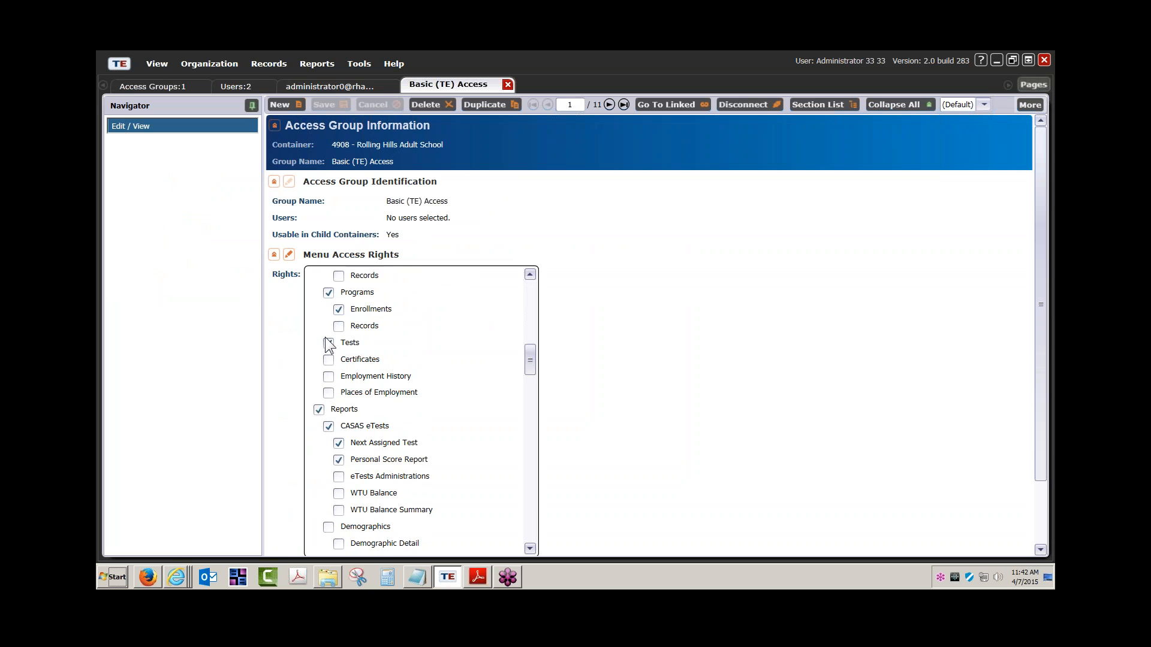
pyautogui.scroll(-5, 324, 337)
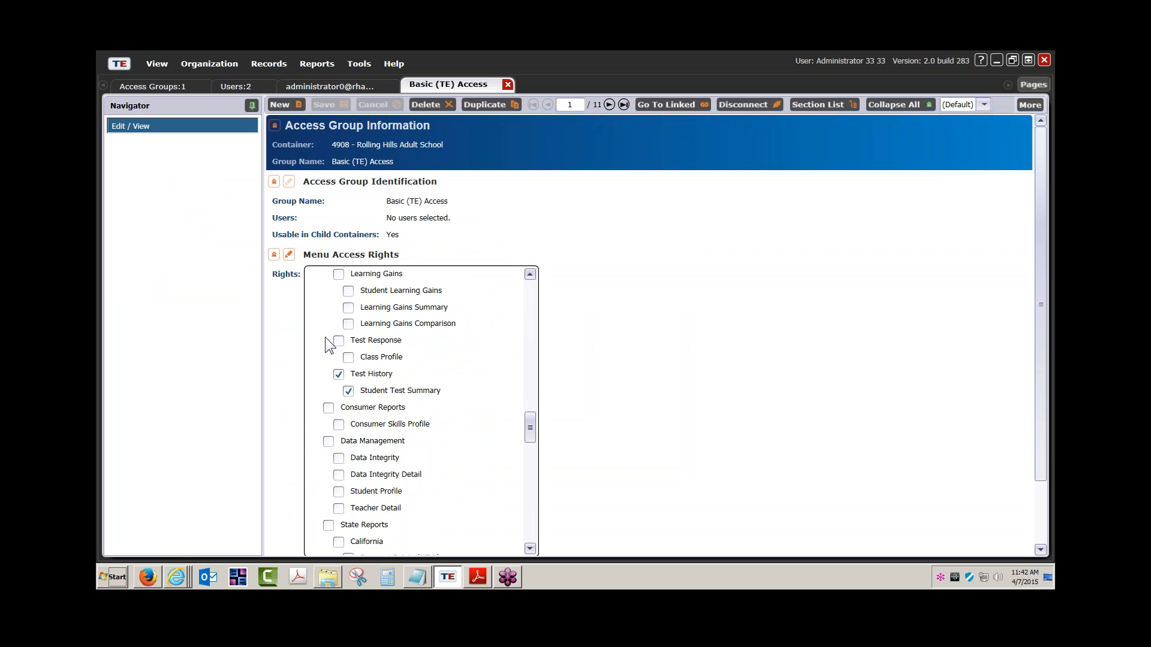
pyautogui.click(289, 257)
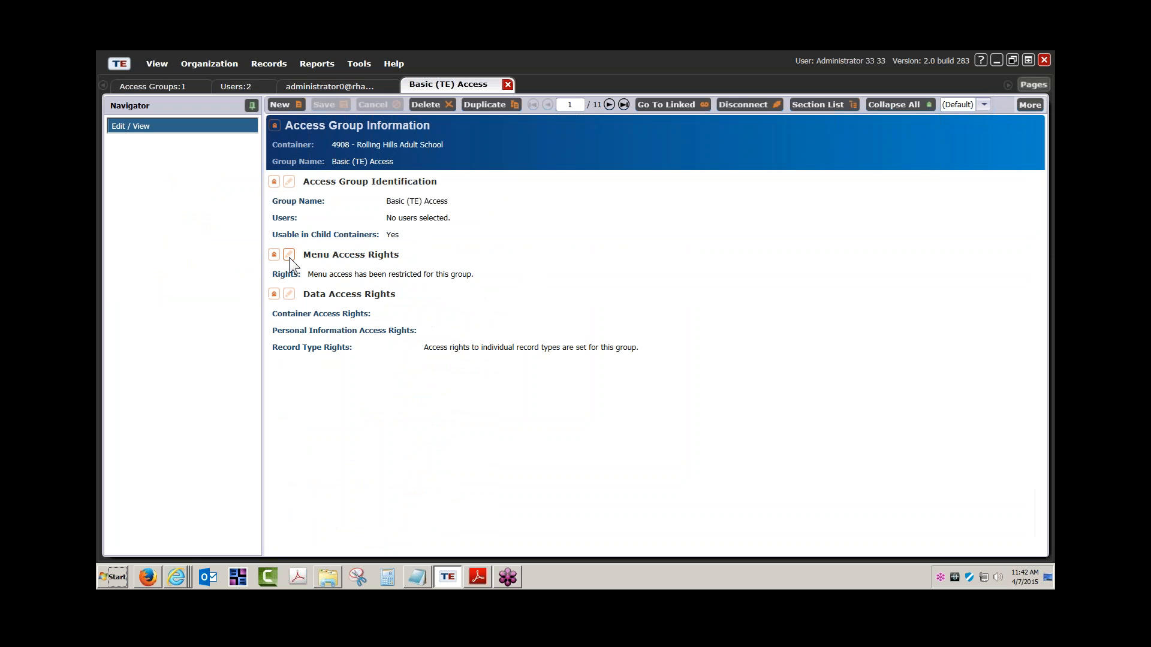
# Review the Basic (TE) Access group's record-type data access rights.
pyautogui.click(288, 294)
pyautogui.scroll(-3, 631, 289)
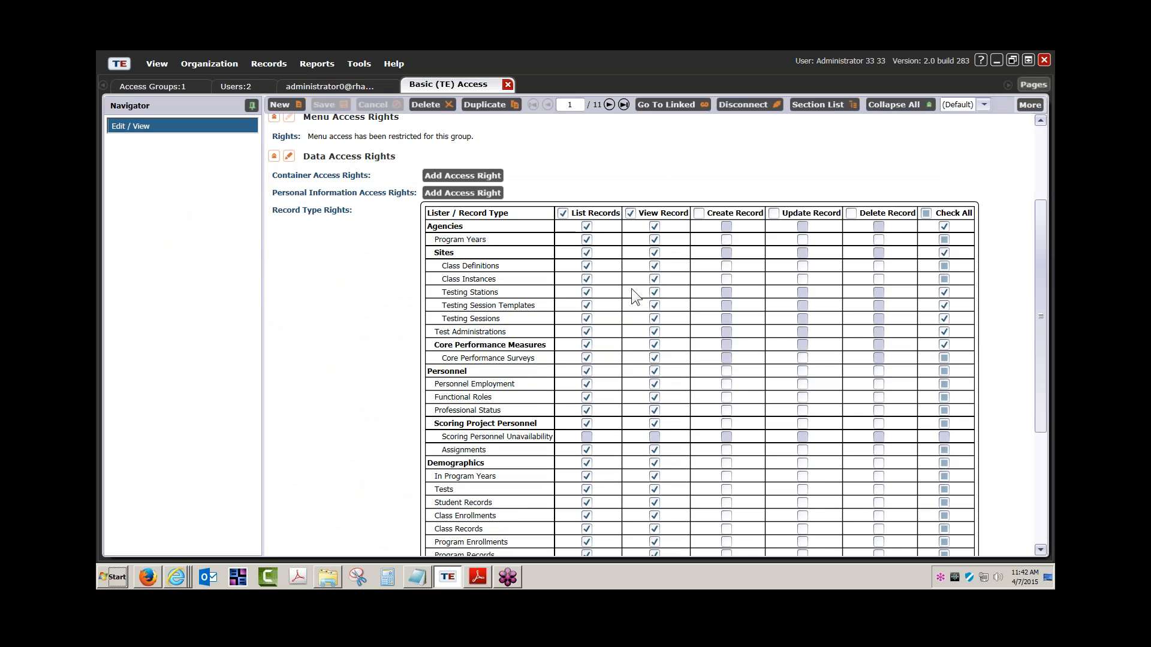
pyautogui.scroll(1, 731, 239)
pyautogui.scroll(-5, 639, 315)
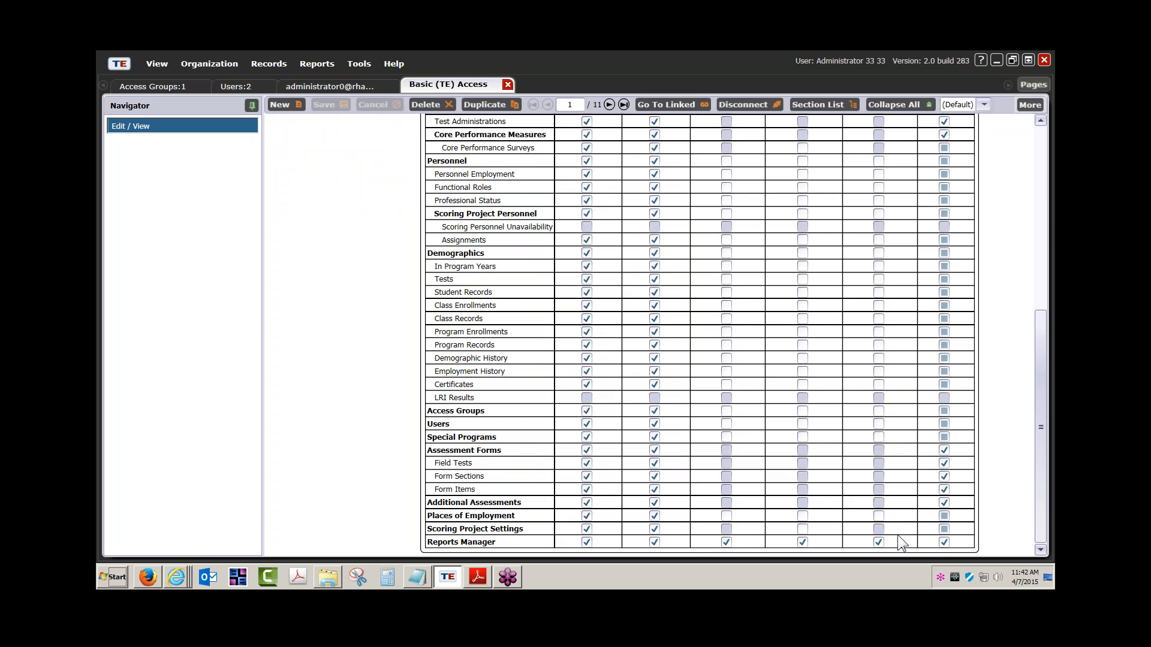
pyautogui.scroll(6, 897, 535)
pyautogui.click(177, 577)
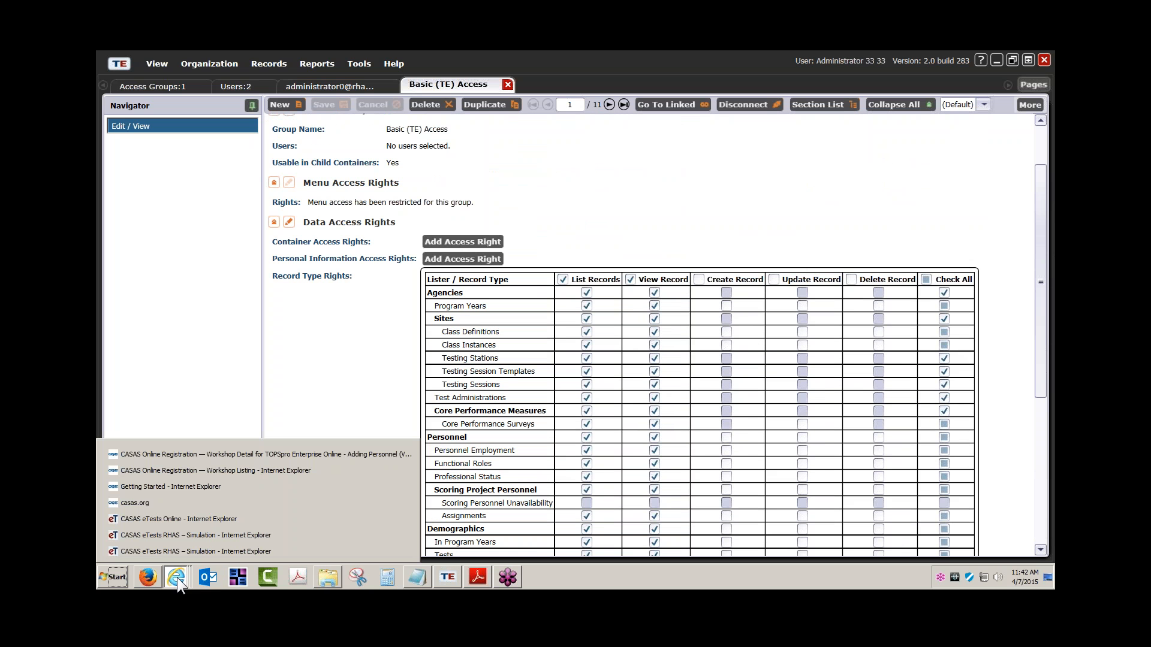
# Go from casas.org Training and Support through TE Help Documentation to the User Accounts and Access Groups page.
pyautogui.click(216, 455)
pyautogui.click(719, 71)
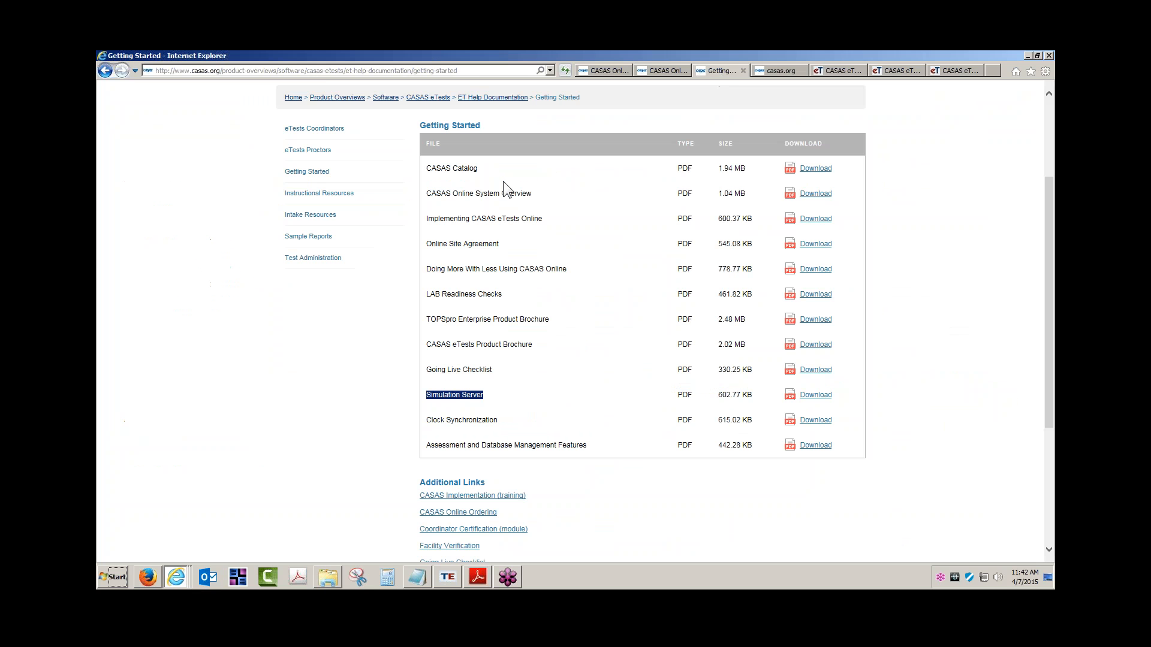
pyautogui.click(325, 137)
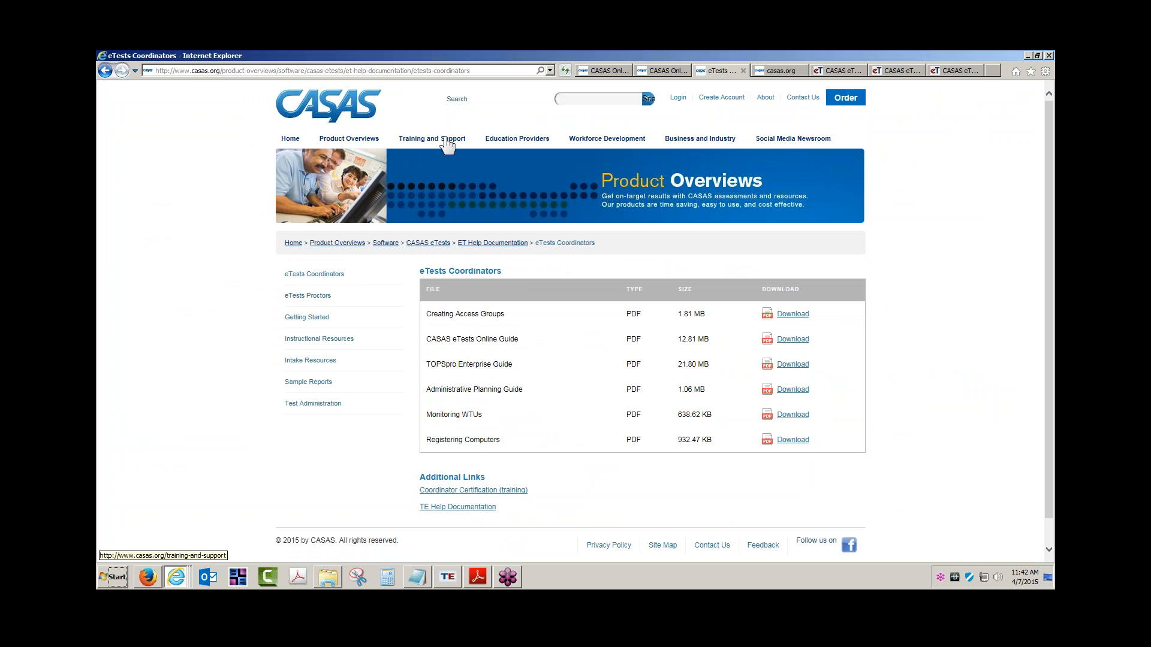
pyautogui.click(446, 139)
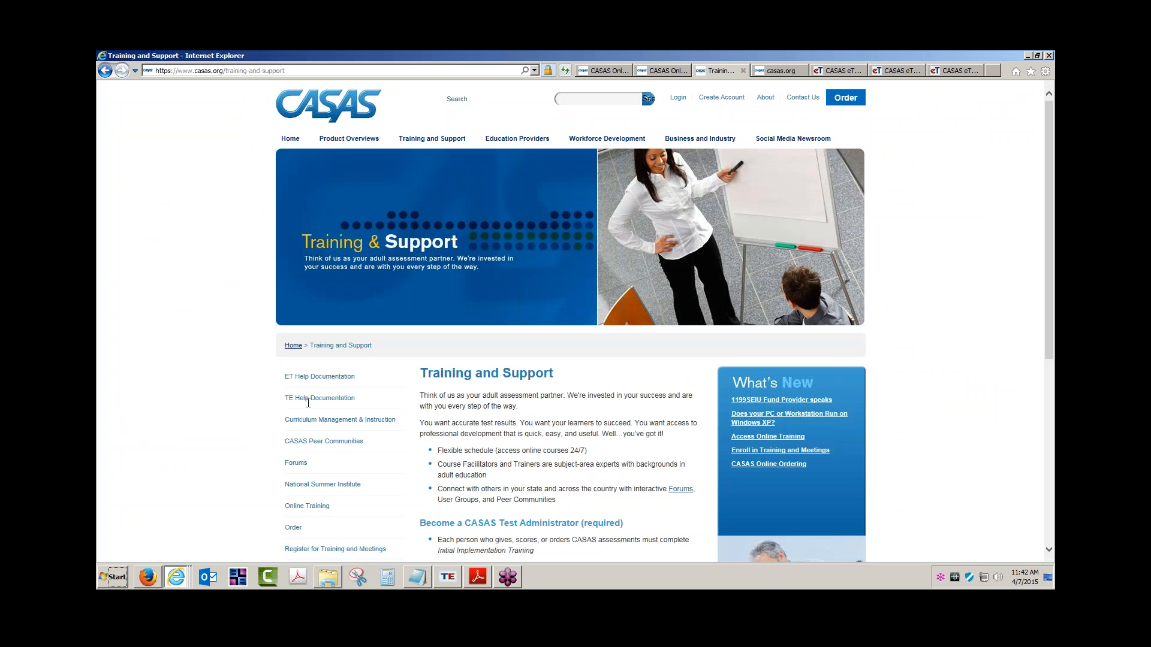
pyautogui.click(311, 398)
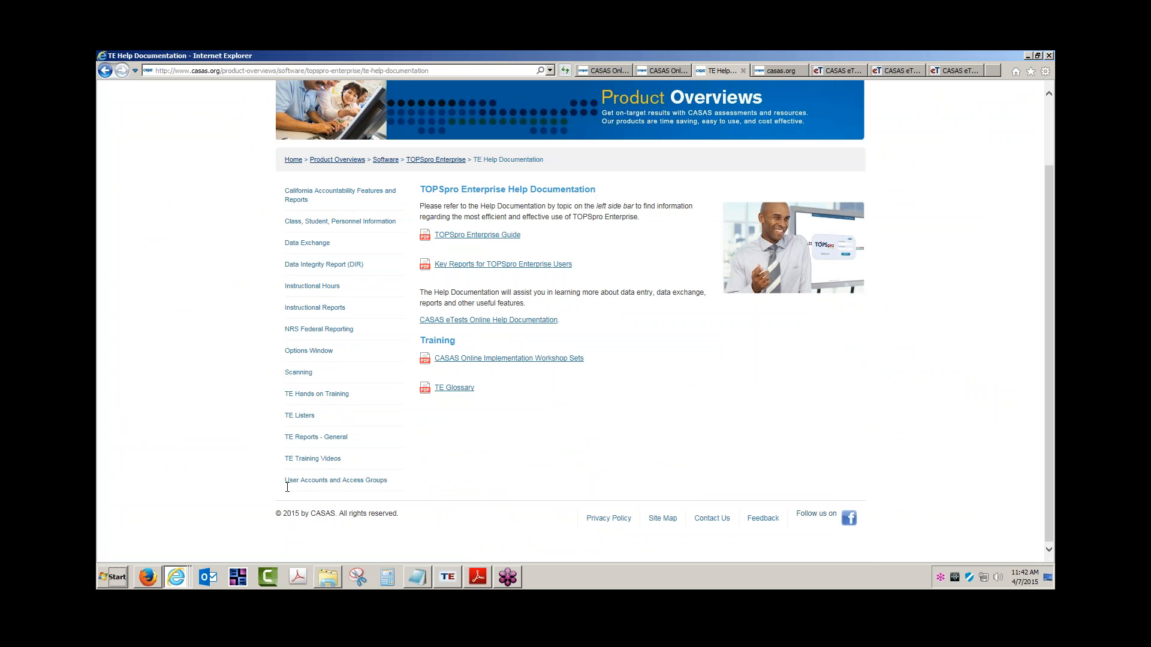
pyautogui.click(347, 482)
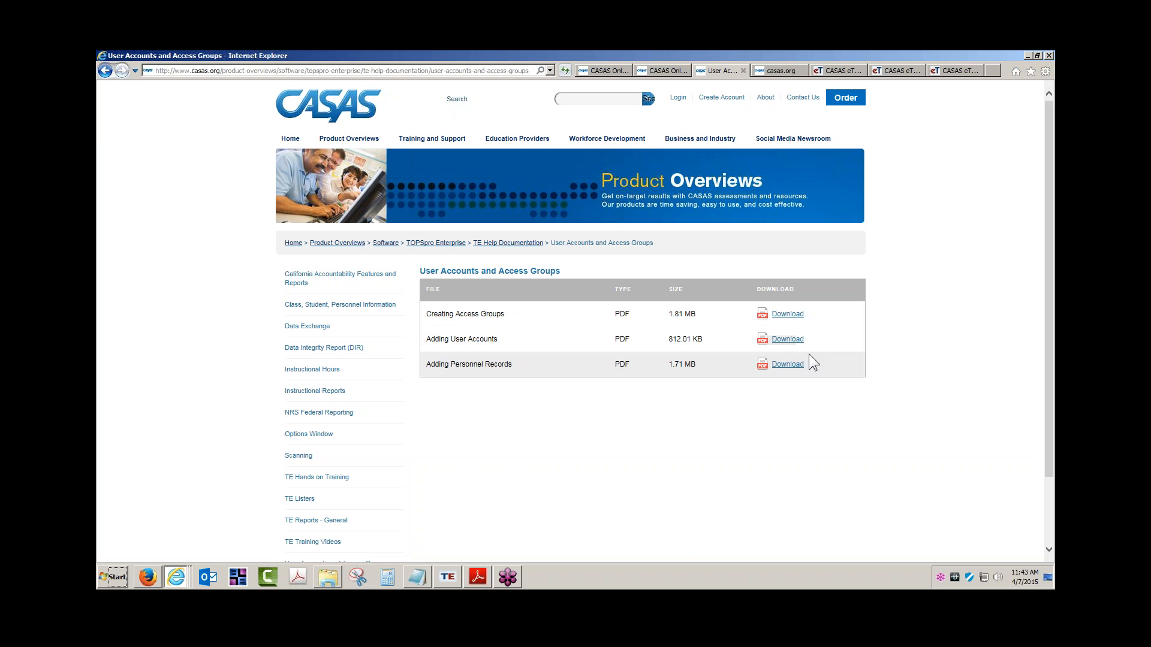
# Back in TOPSpro Enterprise, open the new teacher's record from the Users list.
pyautogui.click(444, 577)
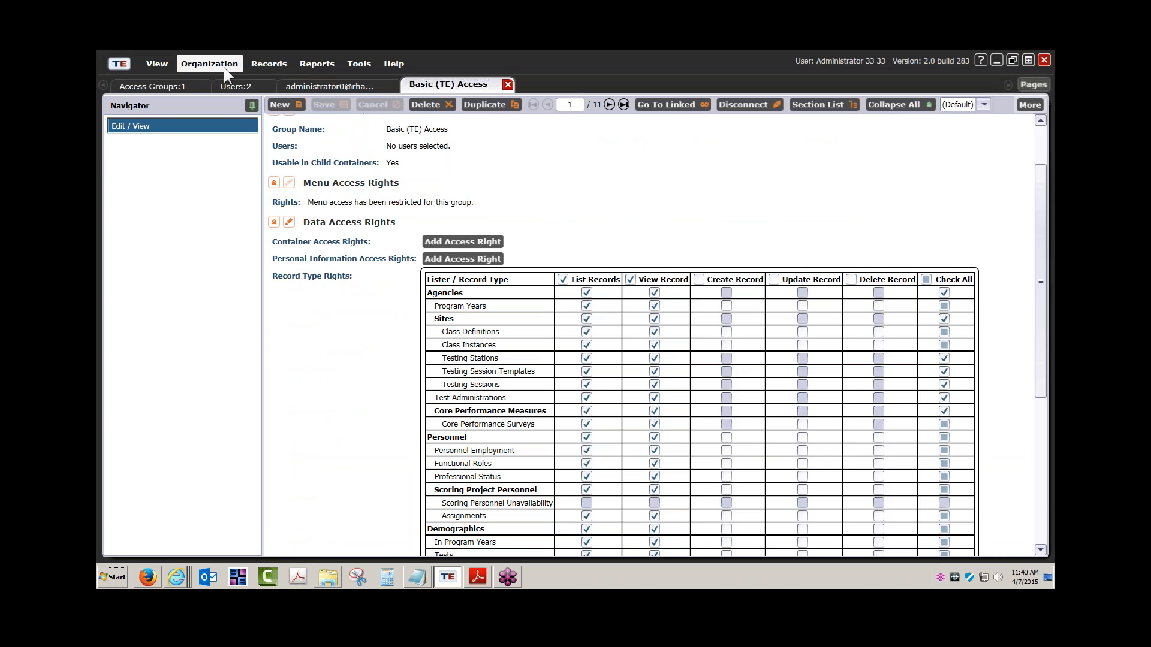
pyautogui.click(174, 87)
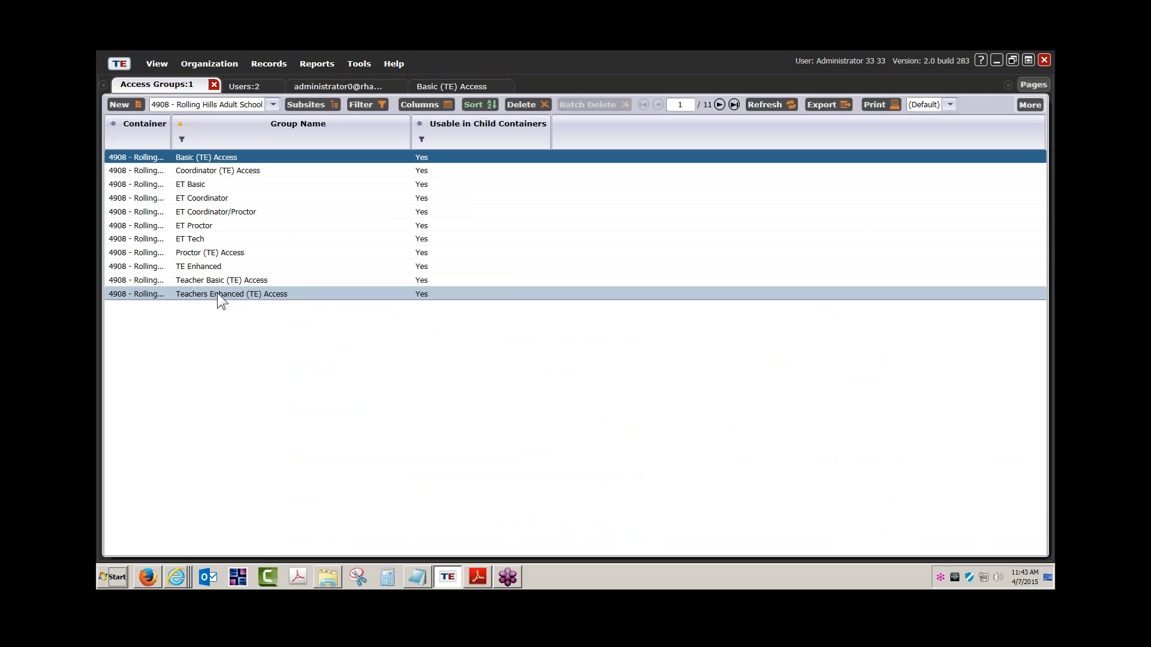
pyautogui.click(237, 86)
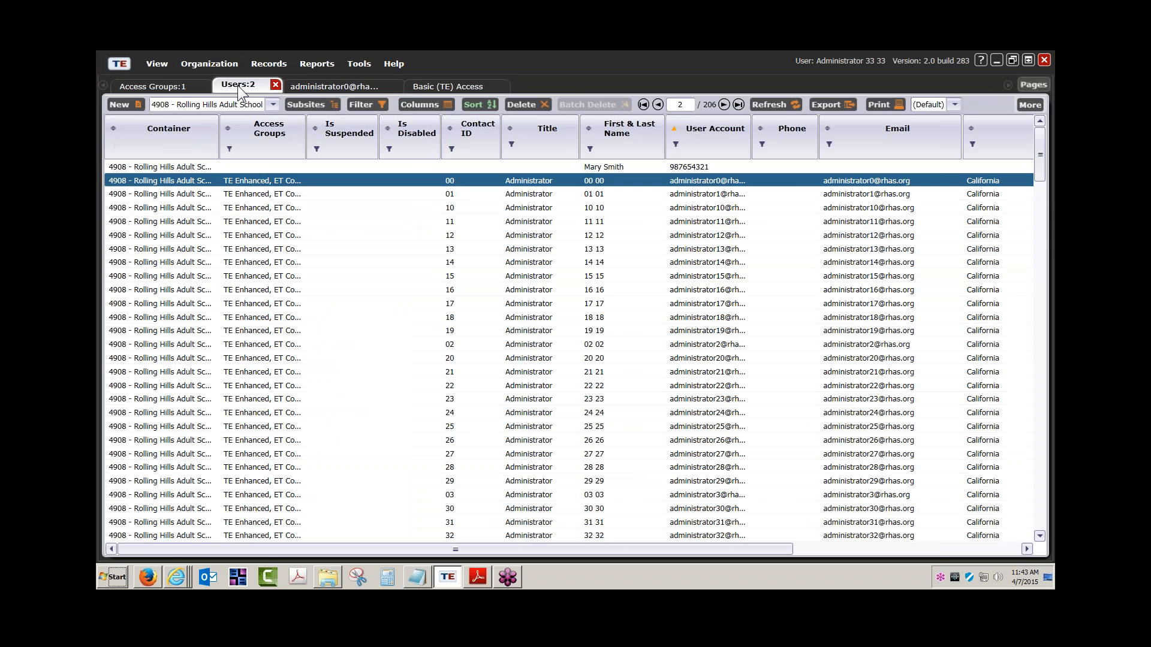
pyautogui.doubleClick(601, 167)
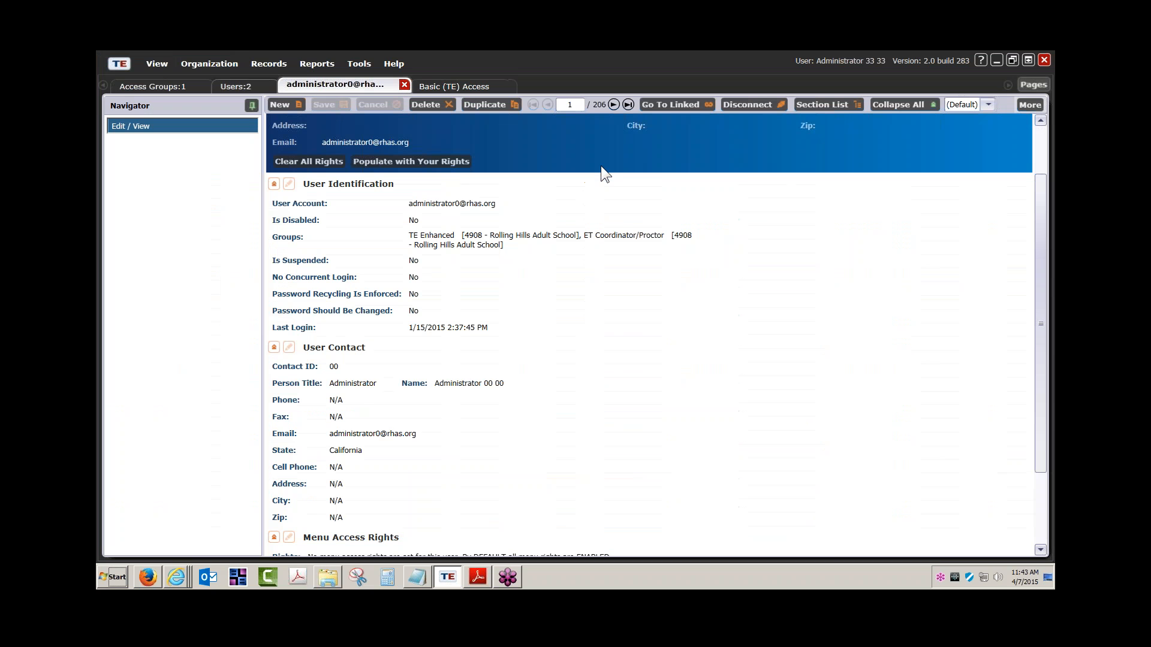
# Add the Teachers Enhanced (TE) Access group to the user and try saving.
pyautogui.click(289, 183)
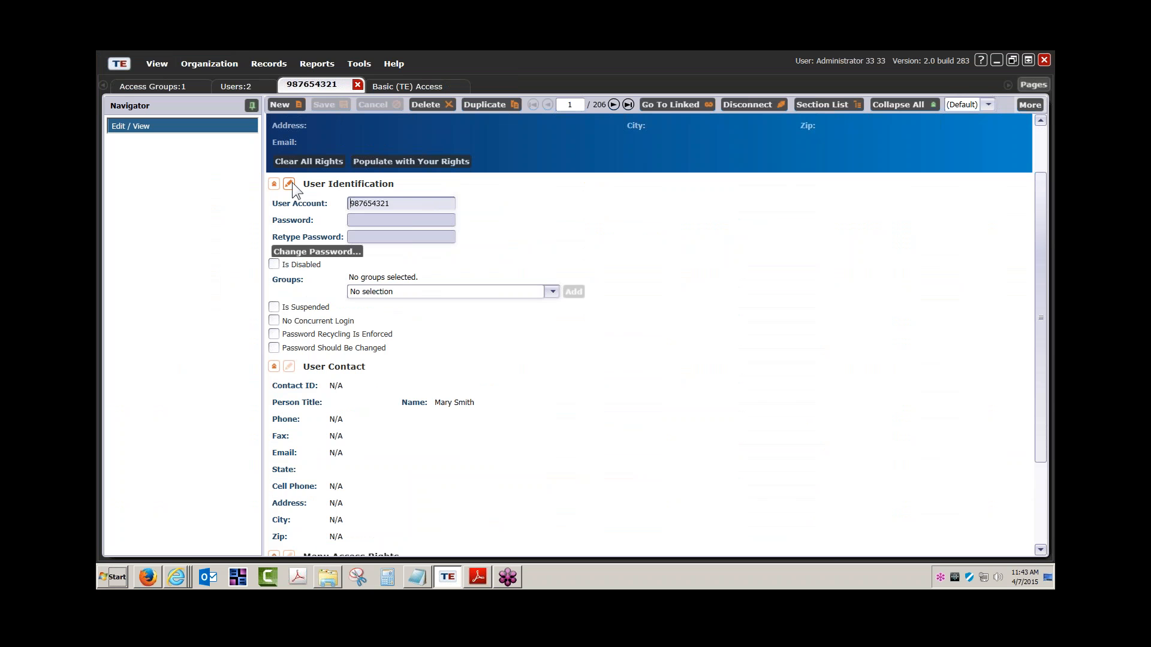
pyautogui.click(552, 293)
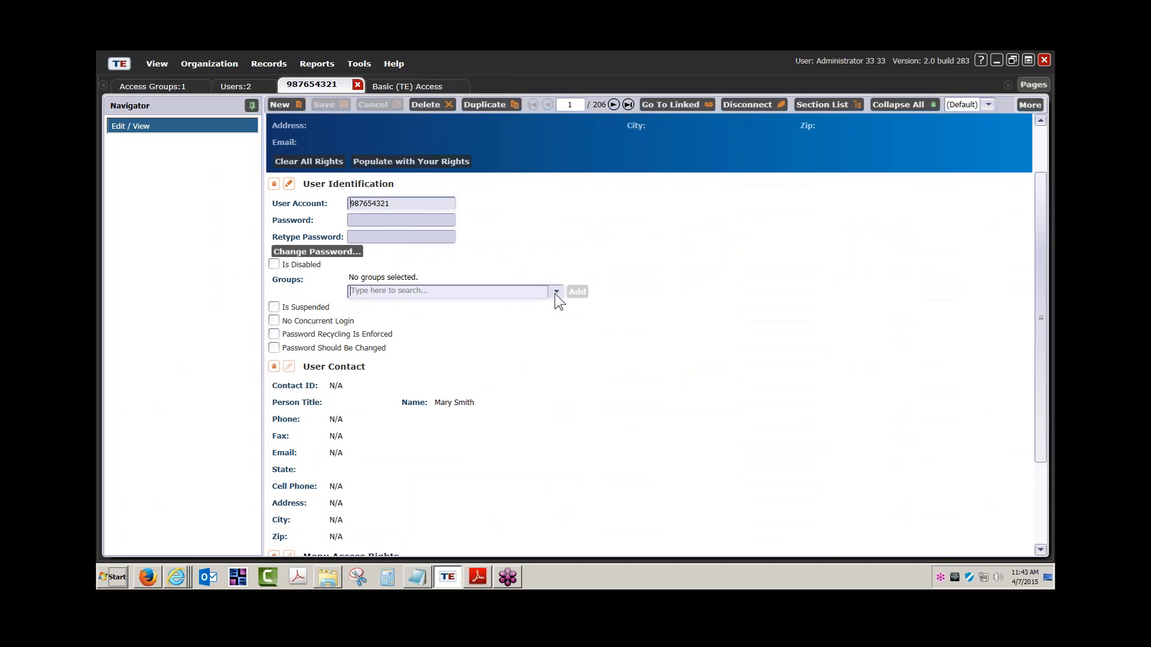
pyautogui.click(440, 402)
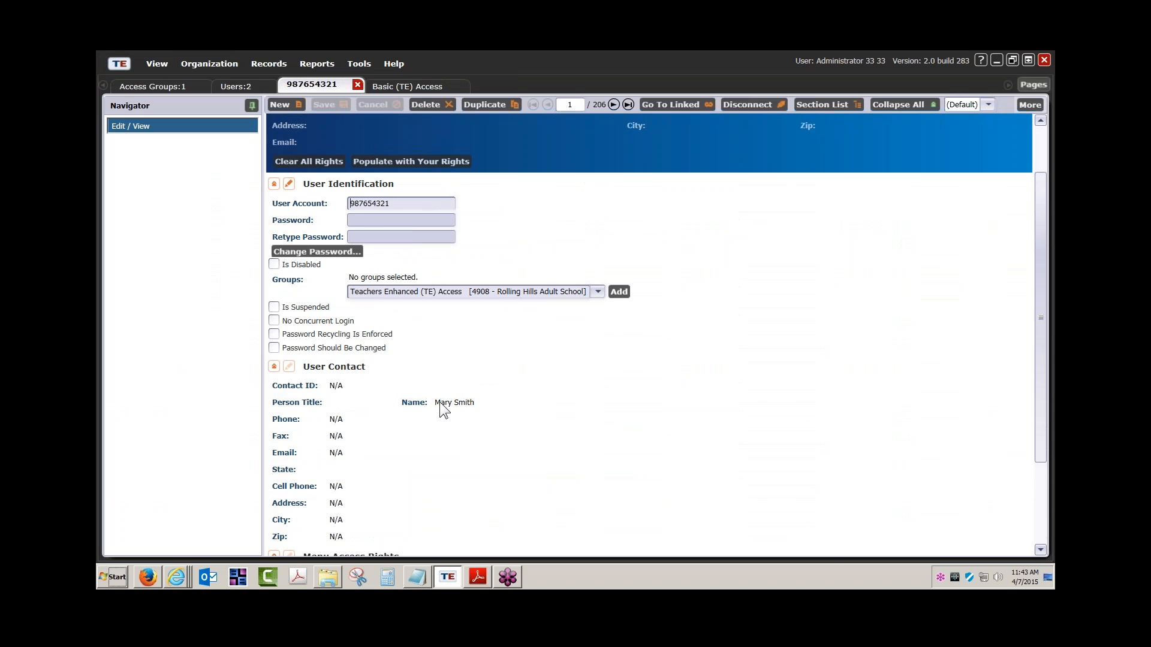
pyautogui.click(623, 293)
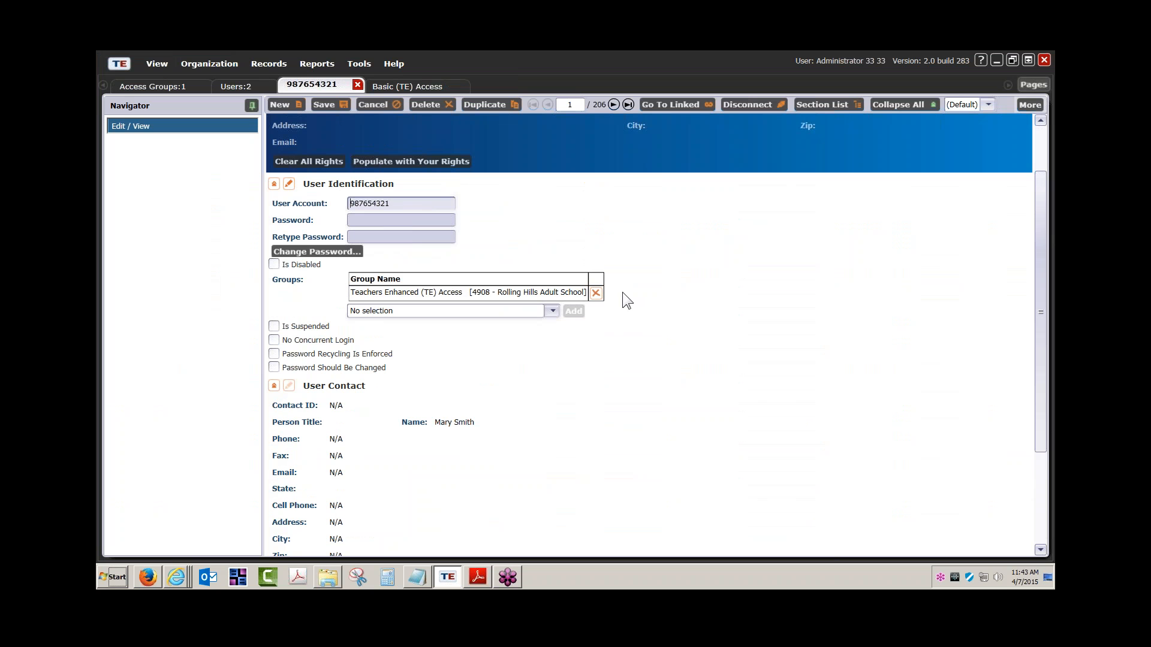
pyautogui.click(323, 106)
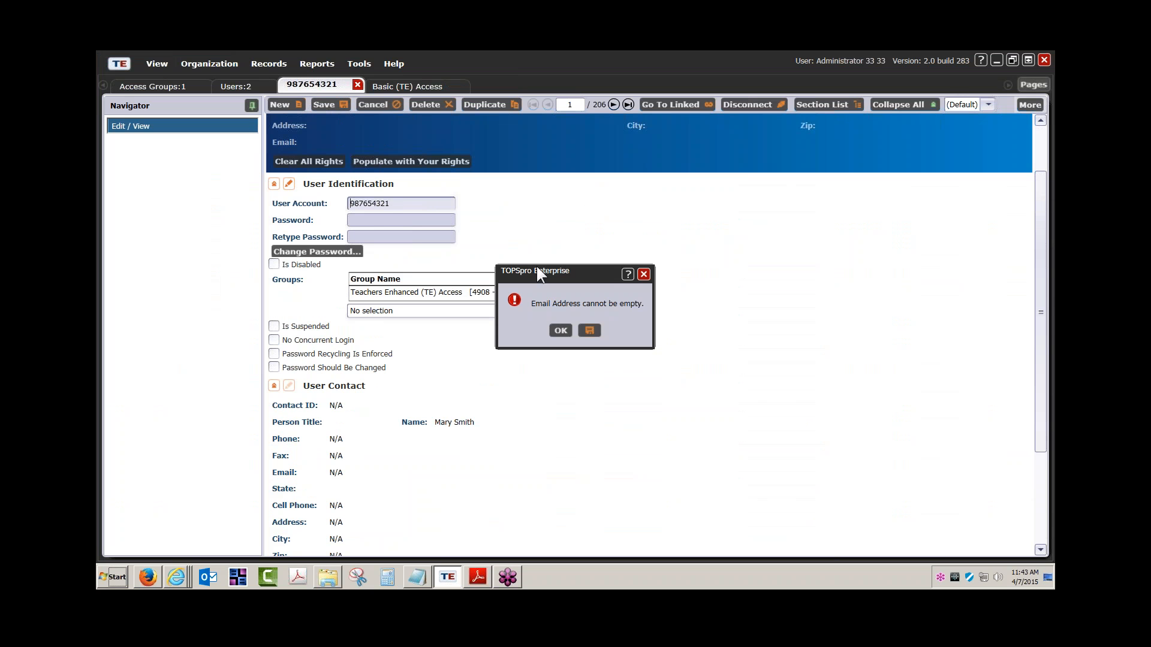
# Dismiss the missing-email warning and enter the teacher's e-mail address in User Contact.
pyautogui.click(560, 330)
pyautogui.scroll(-2, 373, 478)
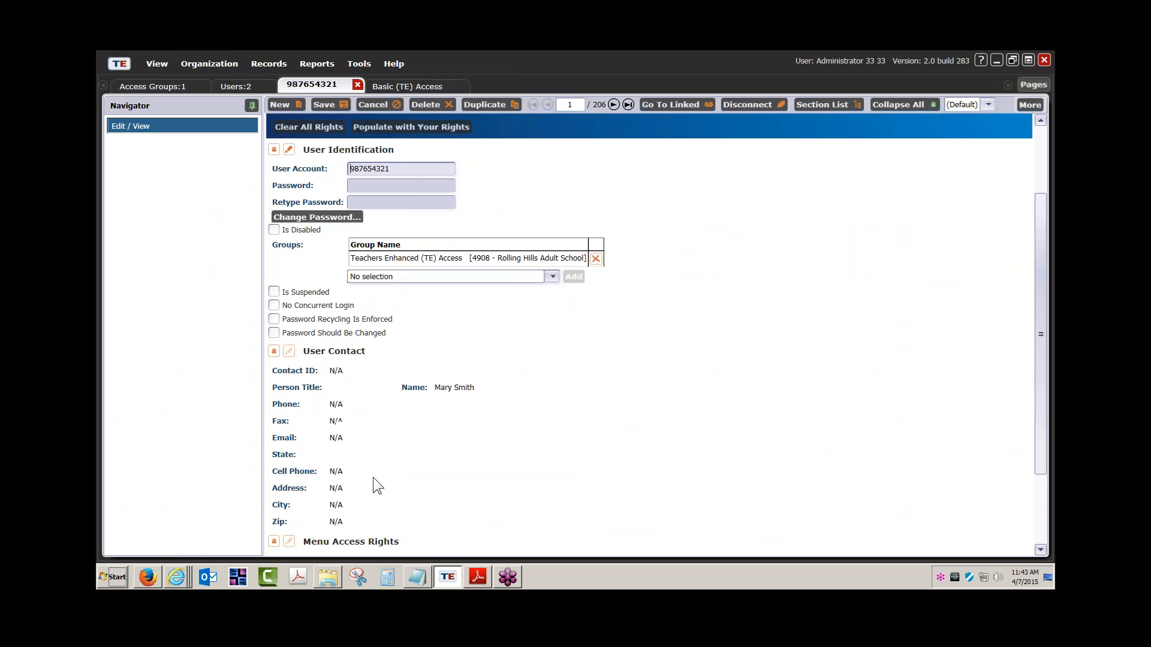
pyautogui.click(288, 282)
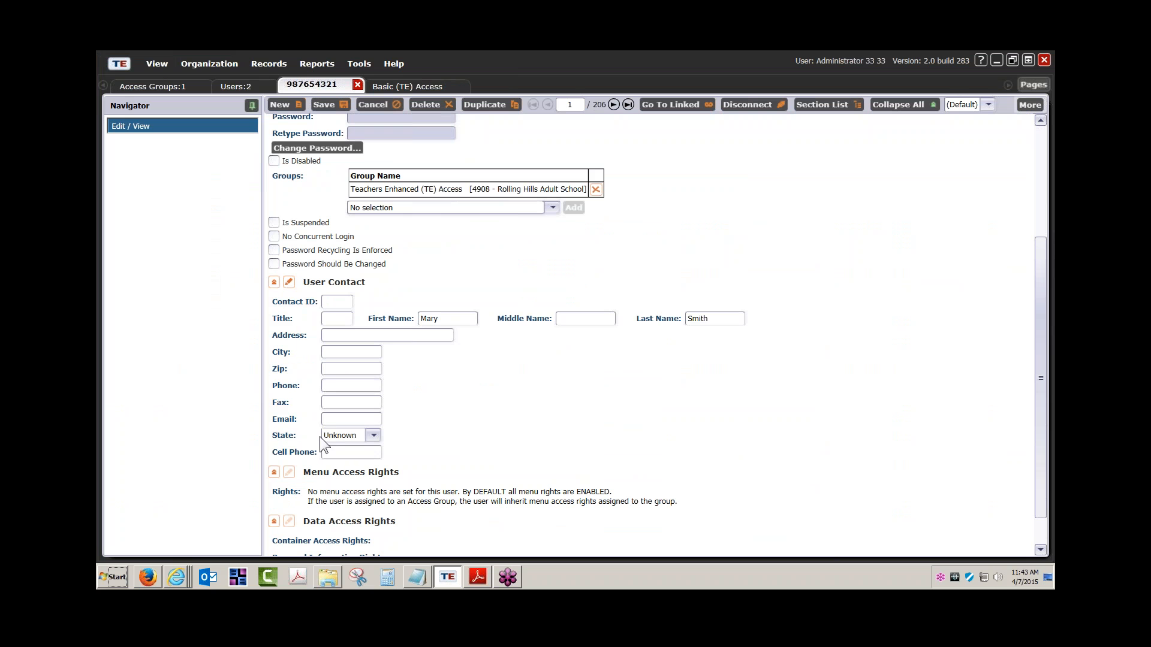
pyautogui.click(337, 420)
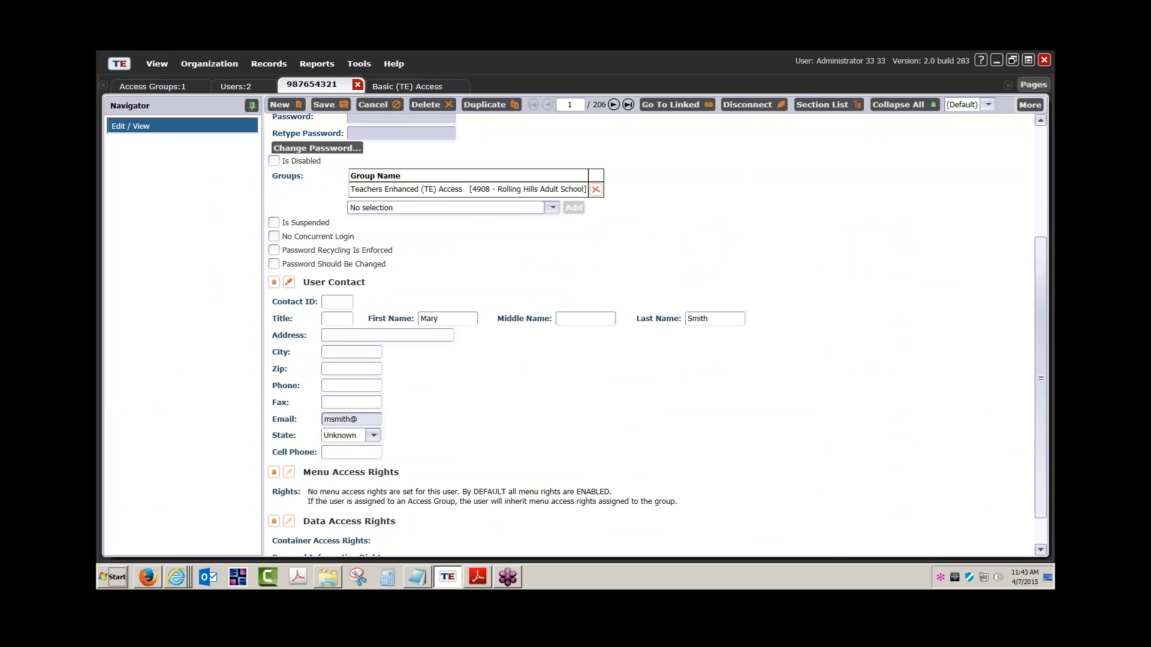
# Use the e-mail address as the User Account, require a password change, and save.
pyautogui.hotkey('ctrl', 'a')
pyautogui.hotkey('ctrl', 'c')
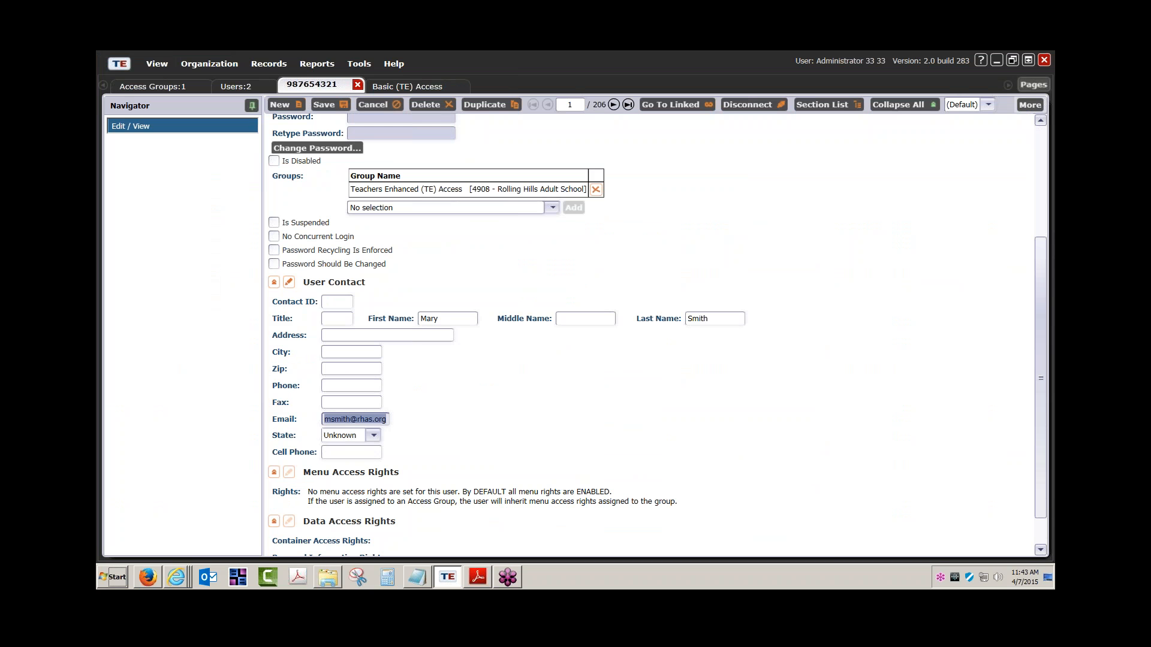
pyautogui.click(351, 266)
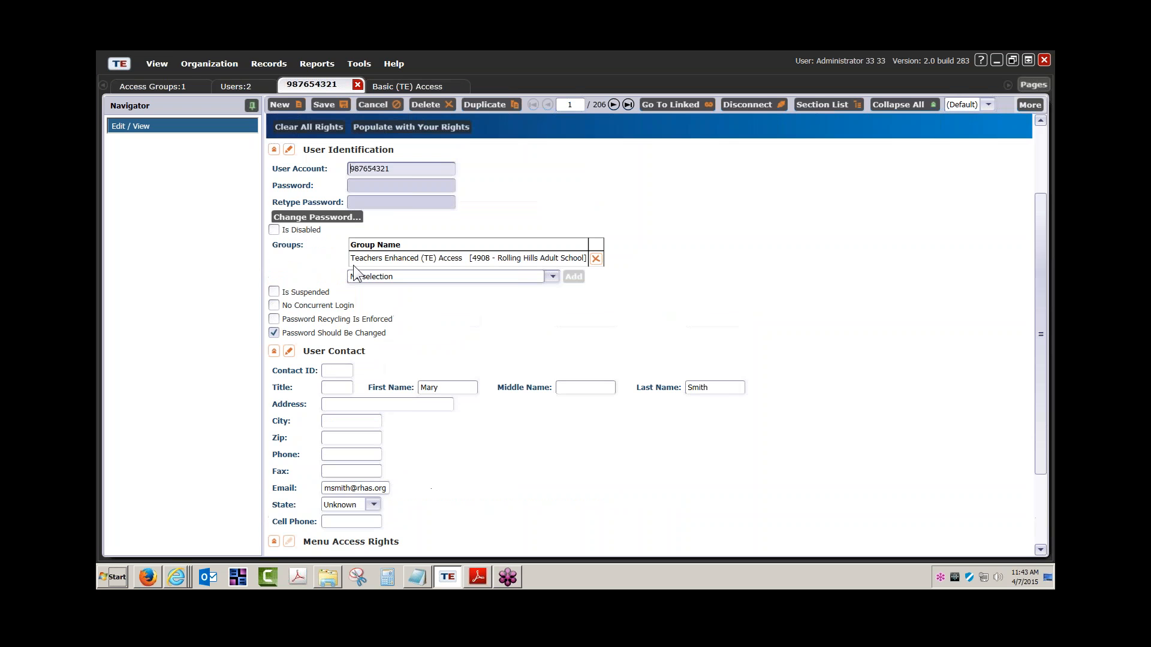
pyautogui.hotkey('ctrl', 'v')
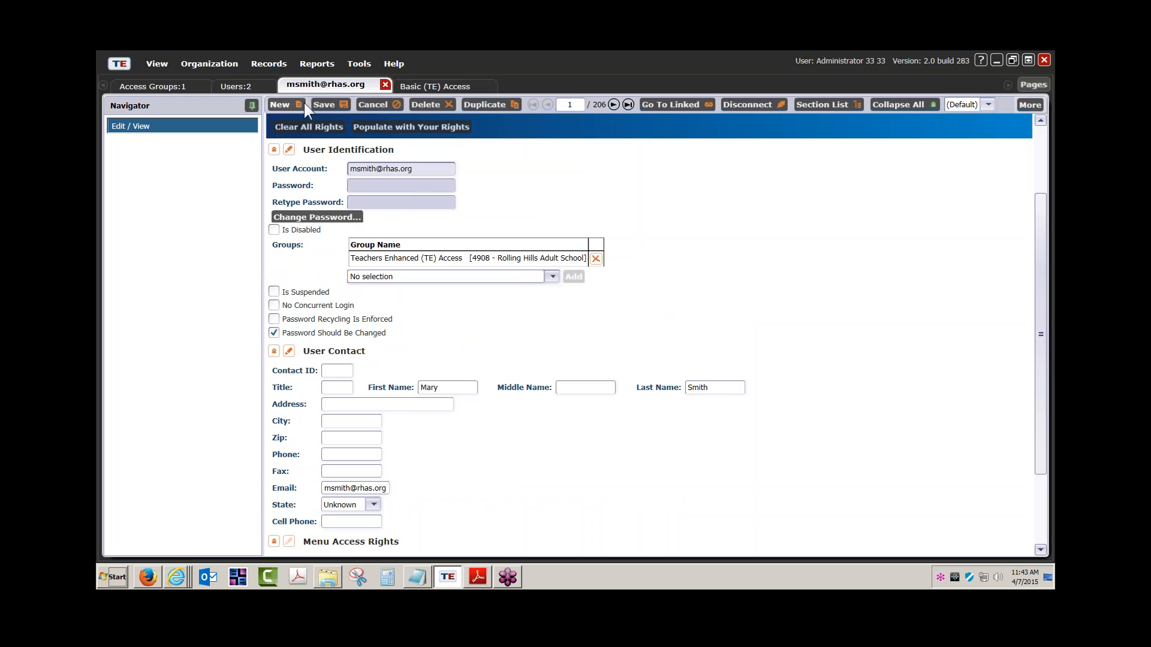
pyautogui.click(323, 105)
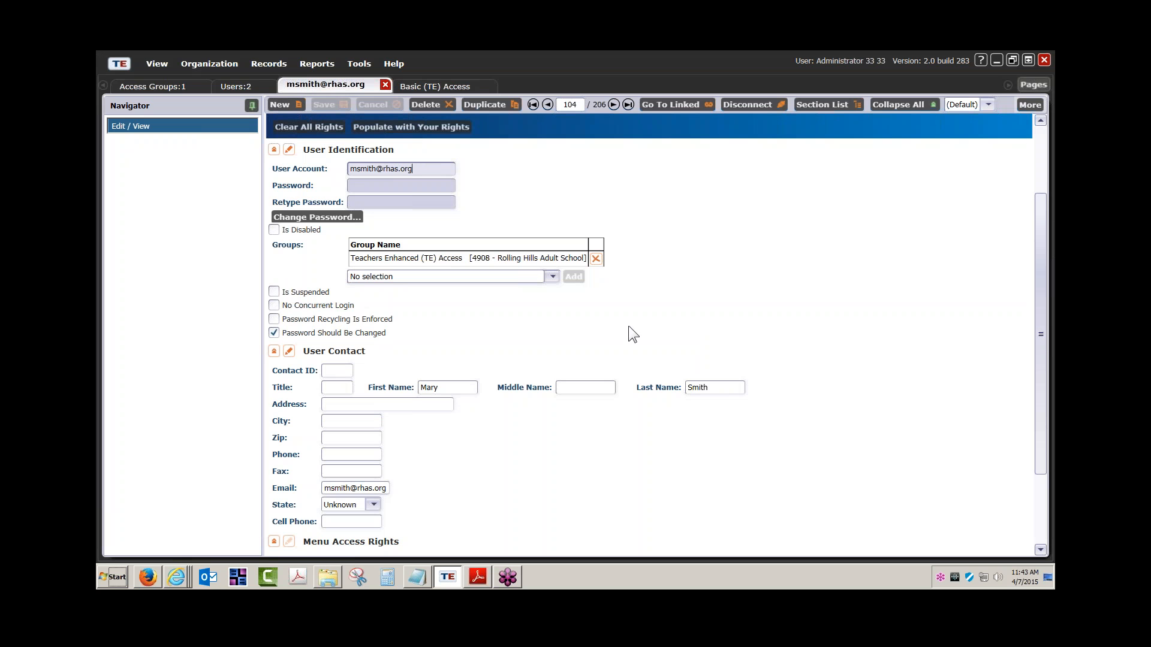